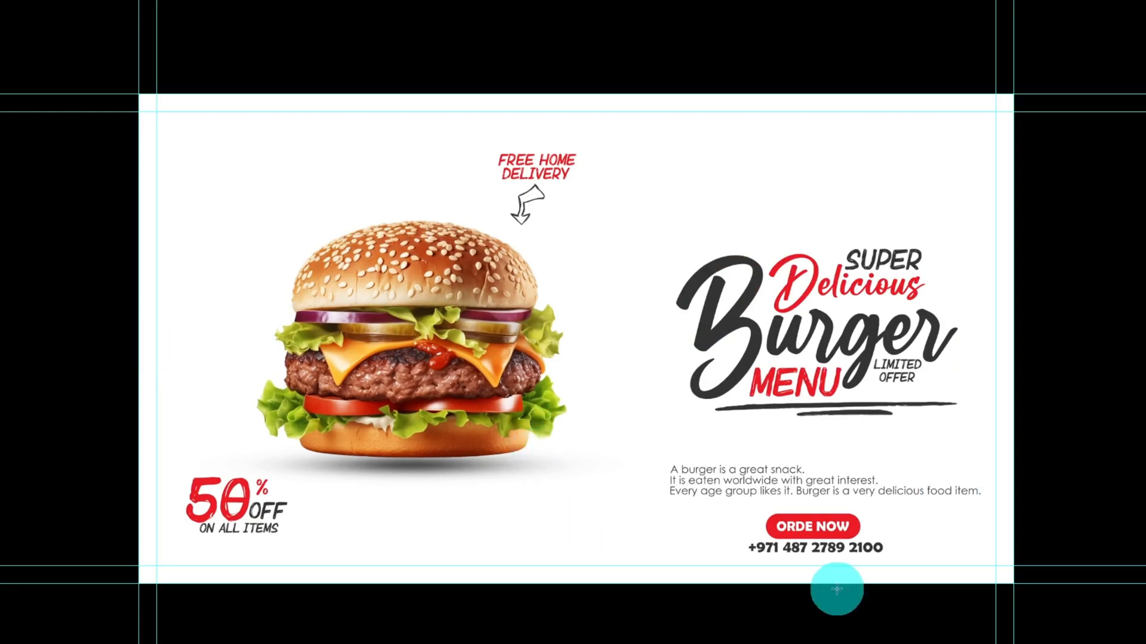
{"action": "scroll", "coordinate": [908, 531], "scroll_direction": "up", "scroll_amount": 1}
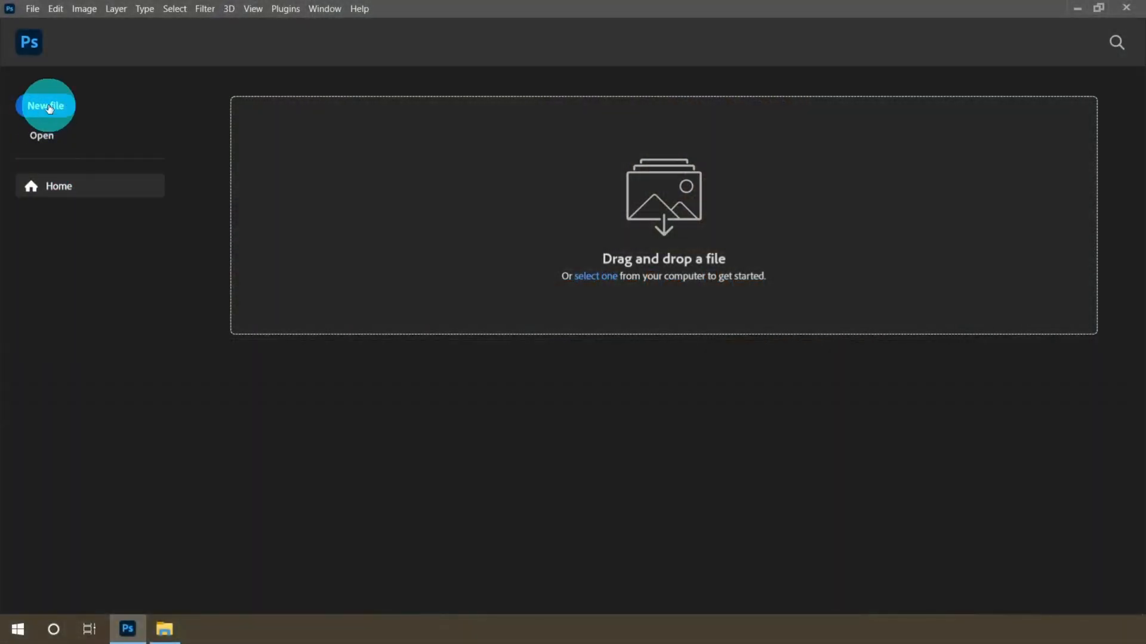
Start a new document in inches with a width of 26.8 and a height of 15
{"action": "left_click", "coordinate": [49, 105]}
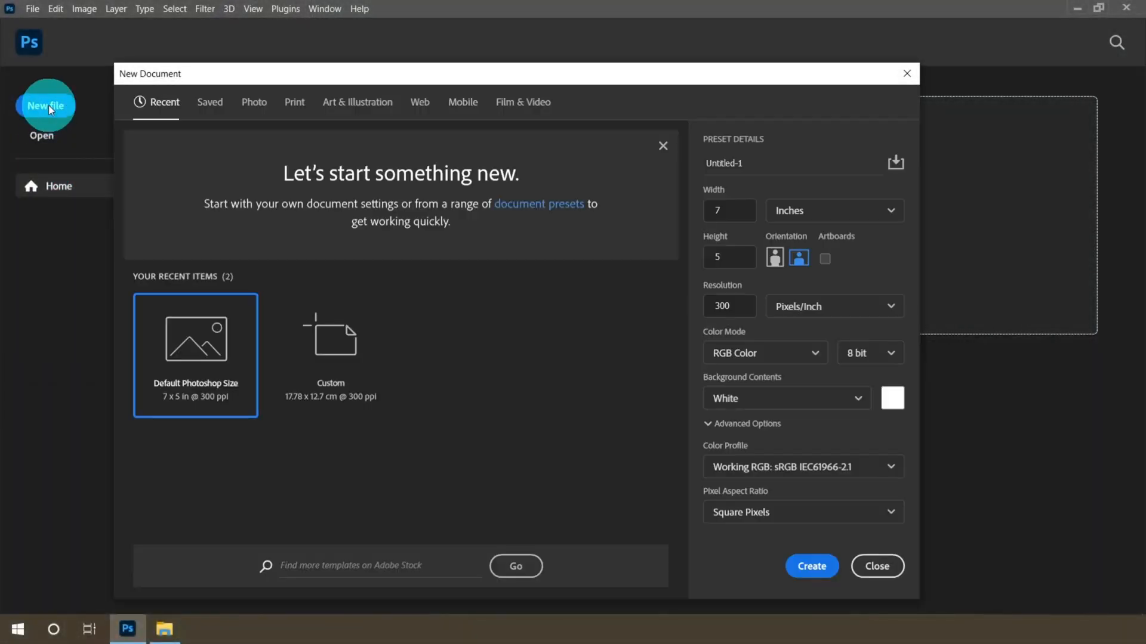
{"action": "left_click", "coordinate": [872, 218]}
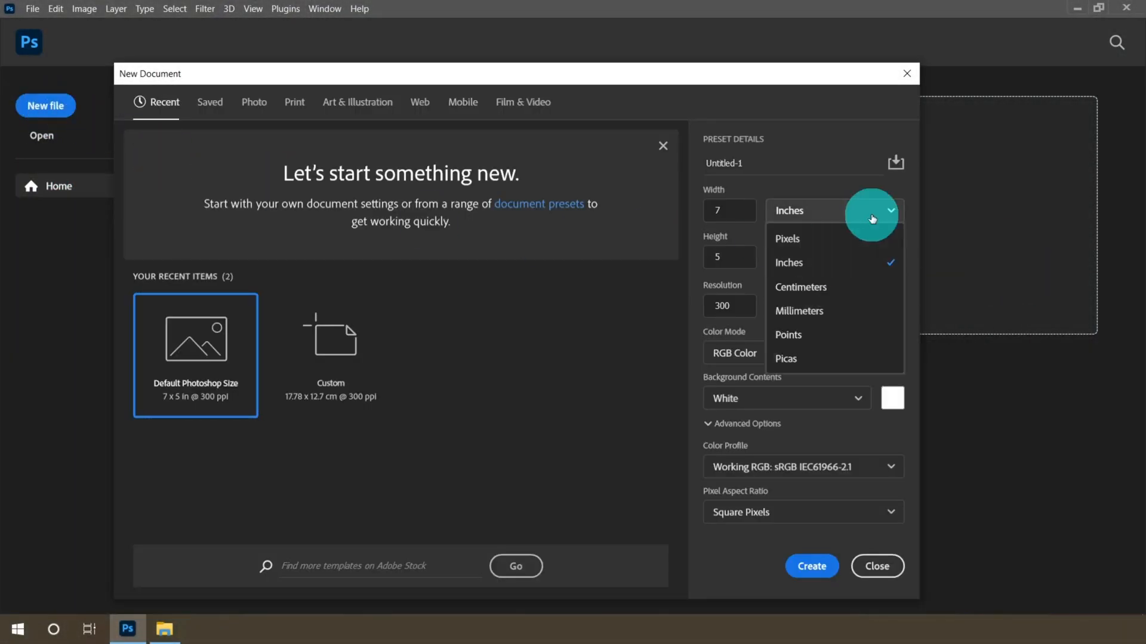
{"action": "left_click", "coordinate": [809, 262]}
{"action": "left_click_drag", "start_coordinate": [737, 216], "coordinate": [675, 217]}
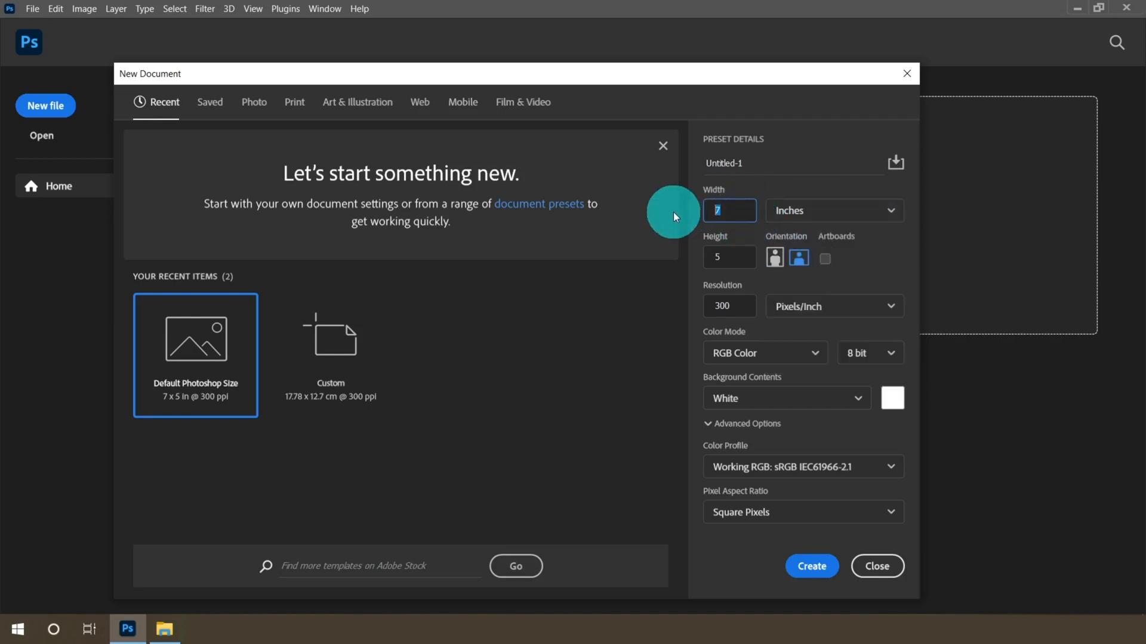
{"action": "type", "text": "26.80"}
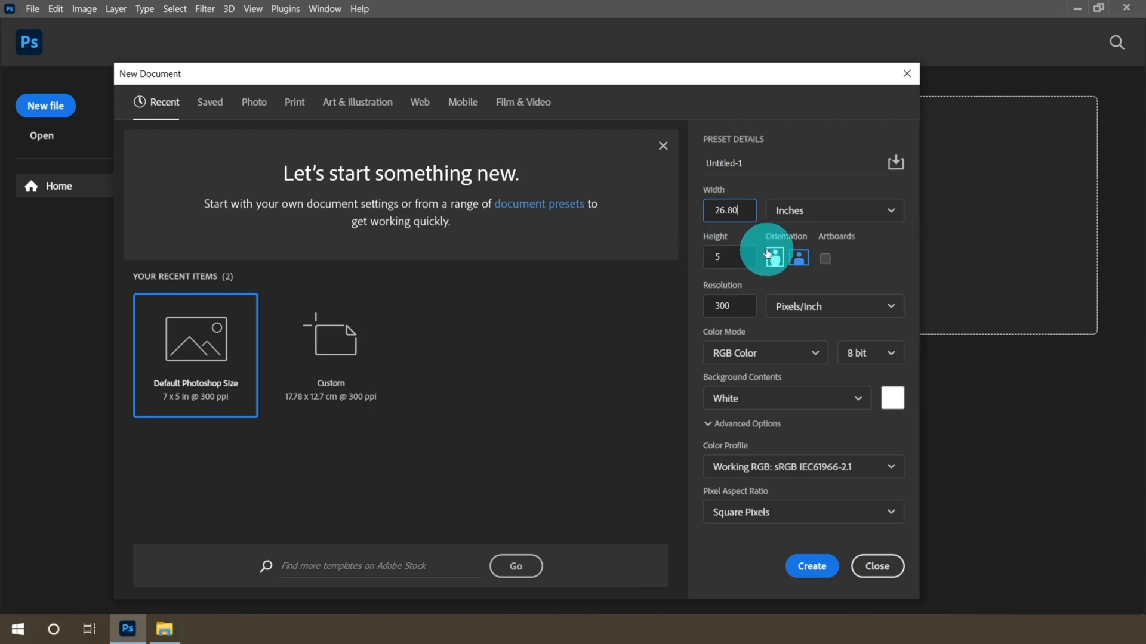
{"action": "left_click", "coordinate": [733, 257]}
{"action": "type", "text": "1"}
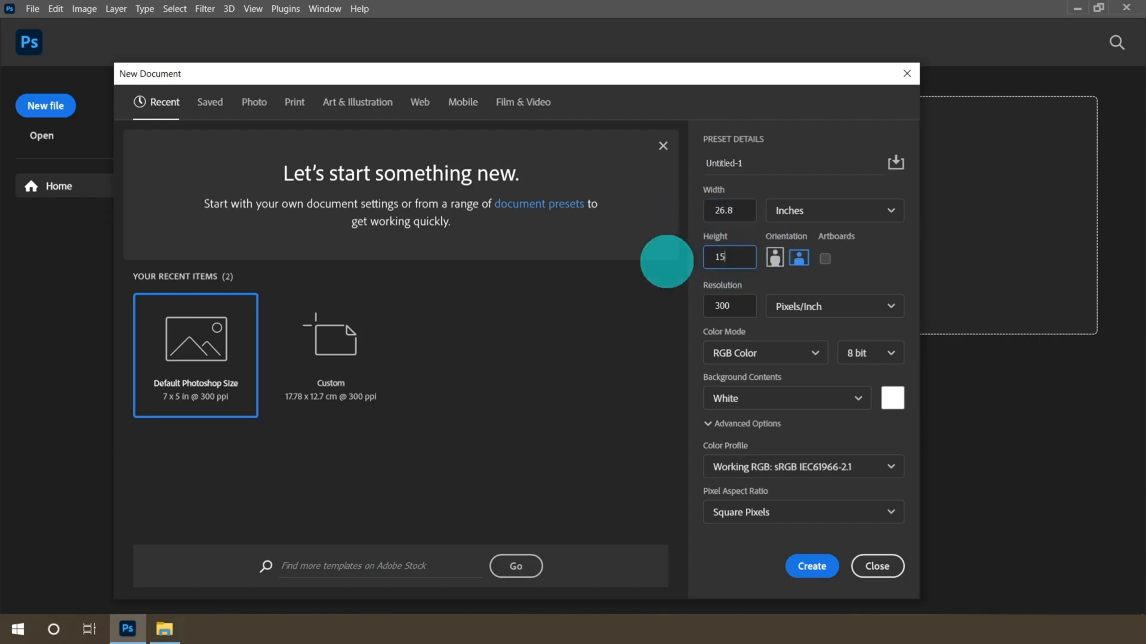
Set the resolution to 600 pixels/inch and the color mode to RGB Color
{"action": "left_click", "coordinate": [814, 308]}
{"action": "left_click", "coordinate": [800, 333]}
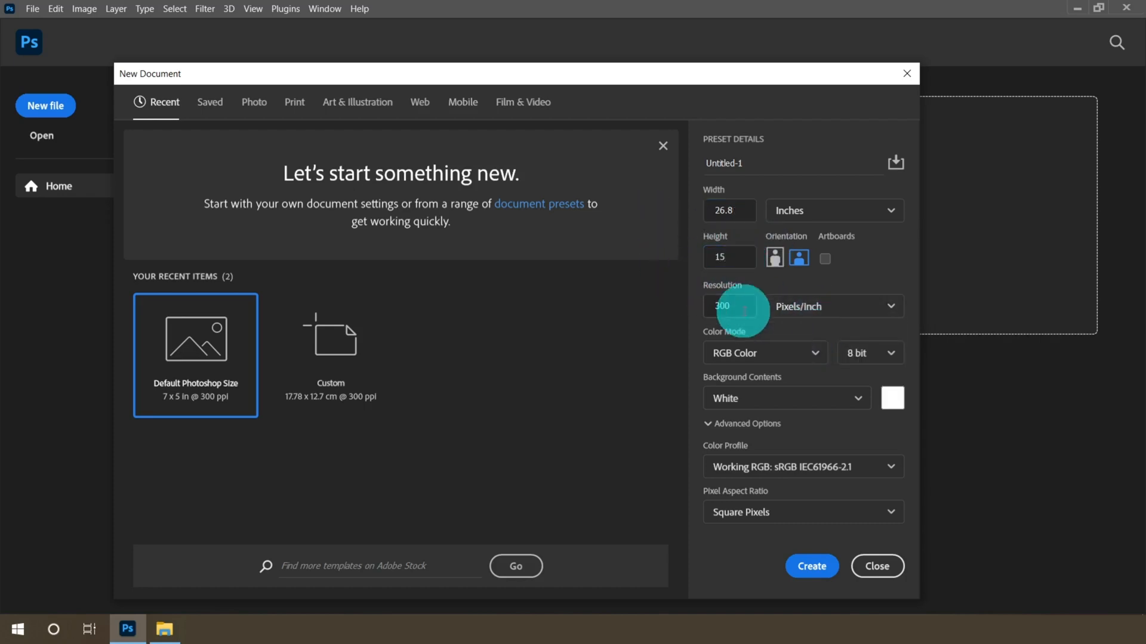
{"action": "left_click_drag", "start_coordinate": [744, 308], "coordinate": [662, 308]}
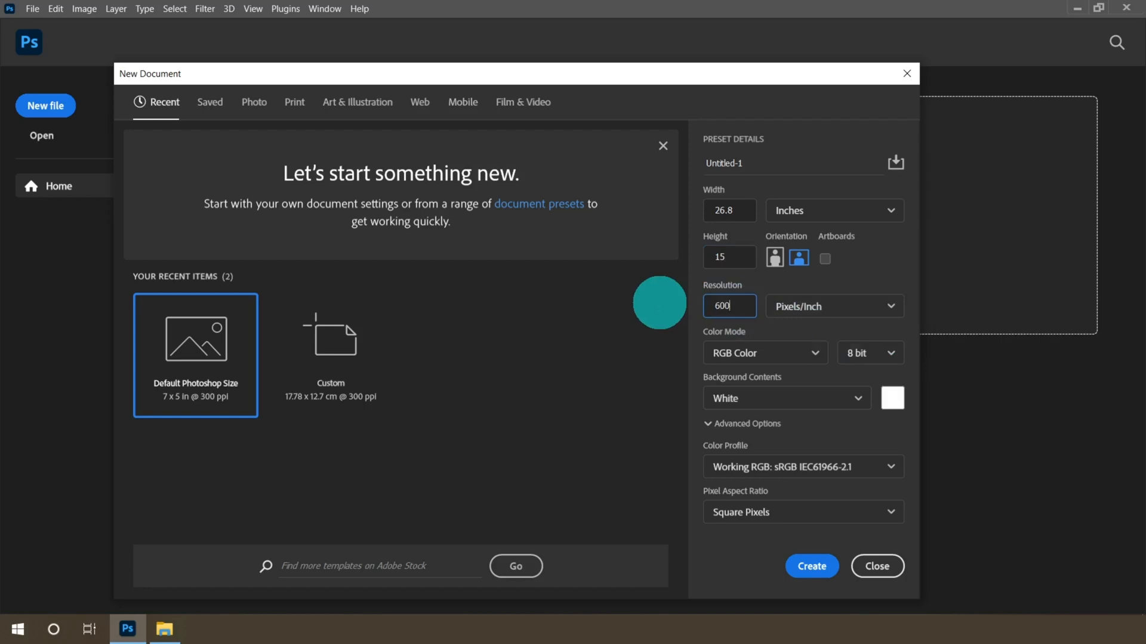
{"action": "left_click", "coordinate": [769, 353]}
{"action": "left_click", "coordinate": [758, 418]}
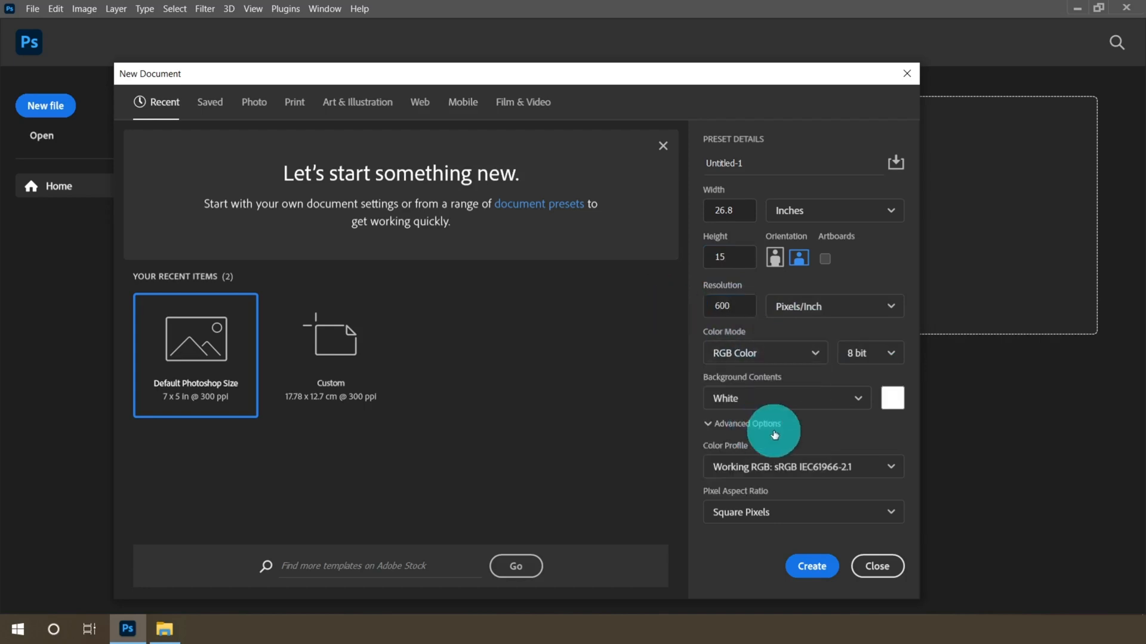
Confirm a white background color and create the document
{"action": "left_click", "coordinate": [895, 408]}
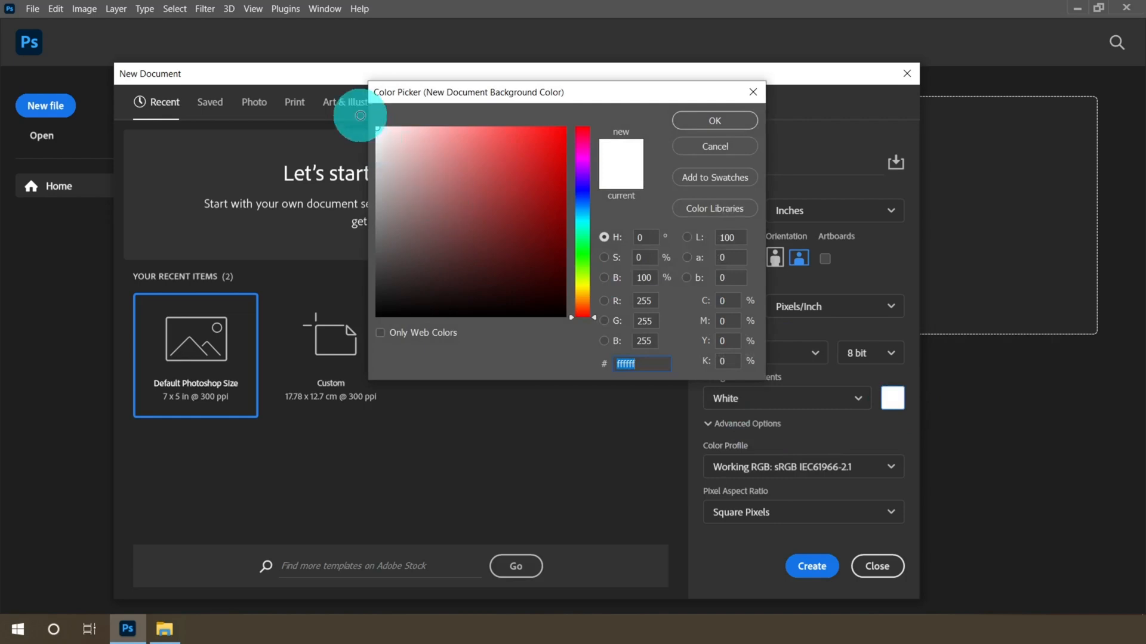
{"action": "left_click", "coordinate": [718, 119]}
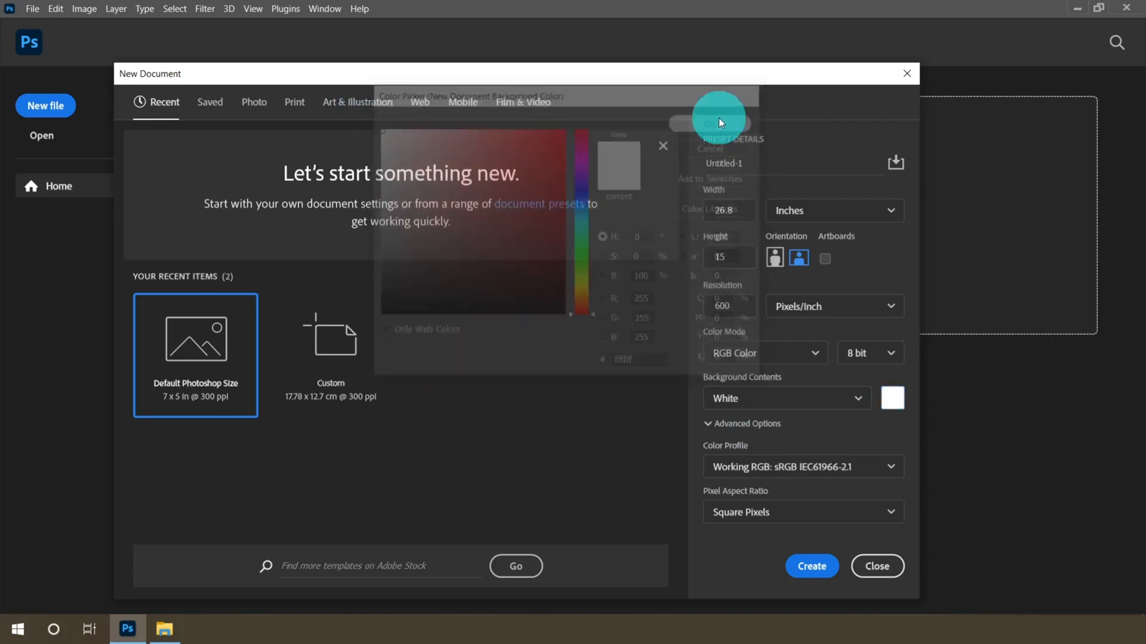
{"action": "left_click", "coordinate": [812, 566]}
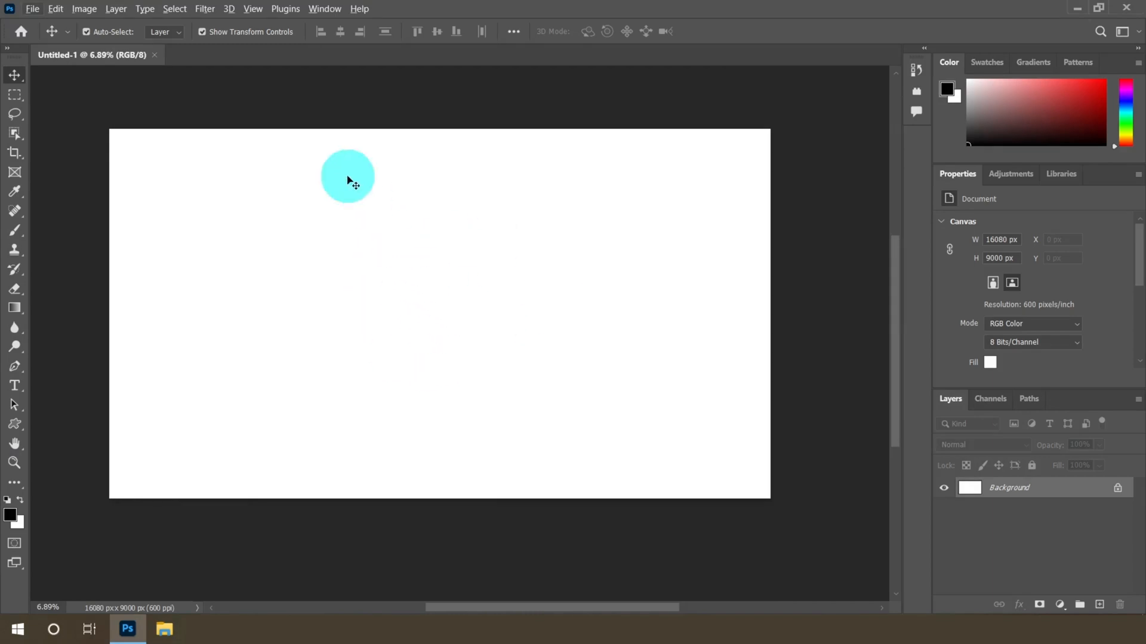
Add a new guide layout with columns turned off and margins of 0 px on all four sides
{"action": "left_click", "coordinate": [254, 10]}
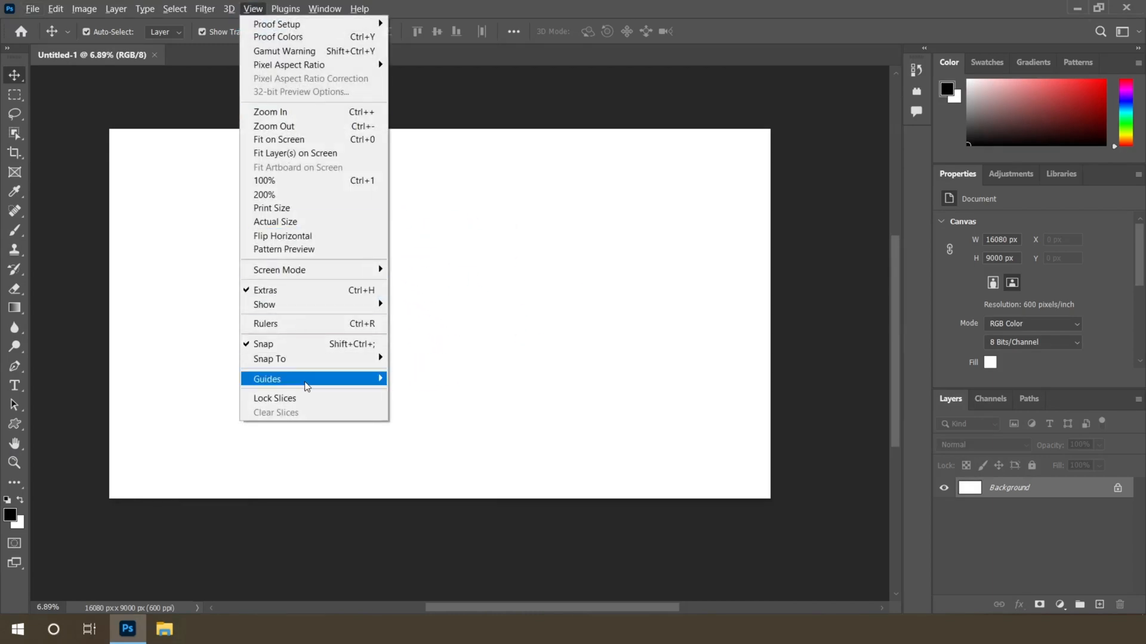
{"action": "mouse_move", "coordinate": [306, 385]}
{"action": "left_click", "coordinate": [448, 475]}
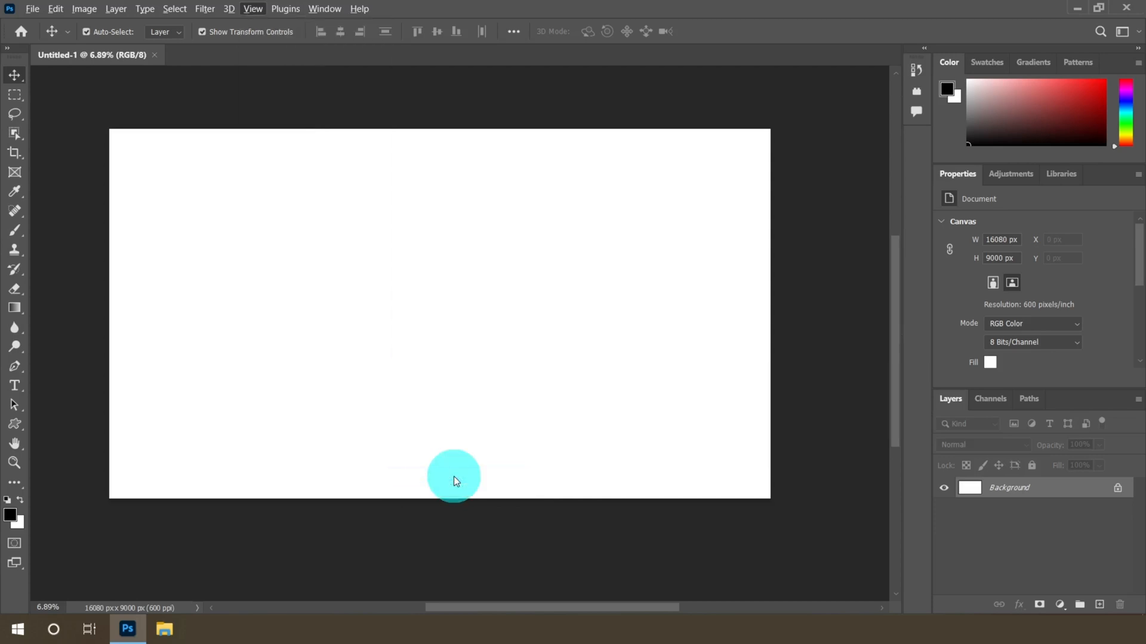
{"action": "left_click_drag", "start_coordinate": [718, 201], "coordinate": [722, 134]}
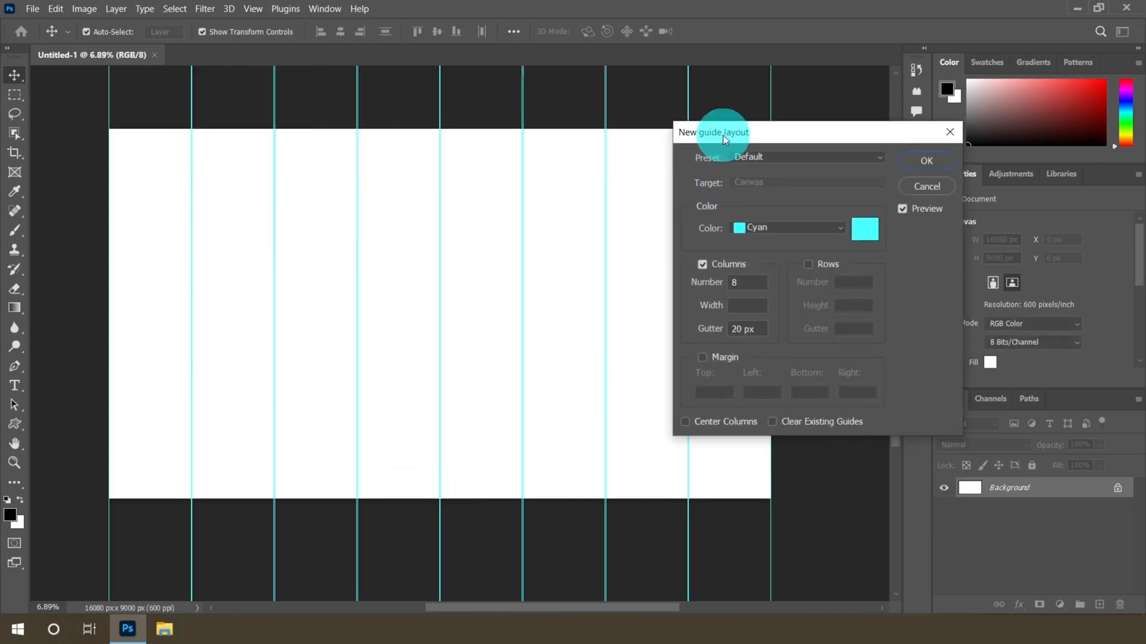
{"action": "left_click", "coordinate": [703, 265]}
{"action": "left_click", "coordinate": [703, 357]}
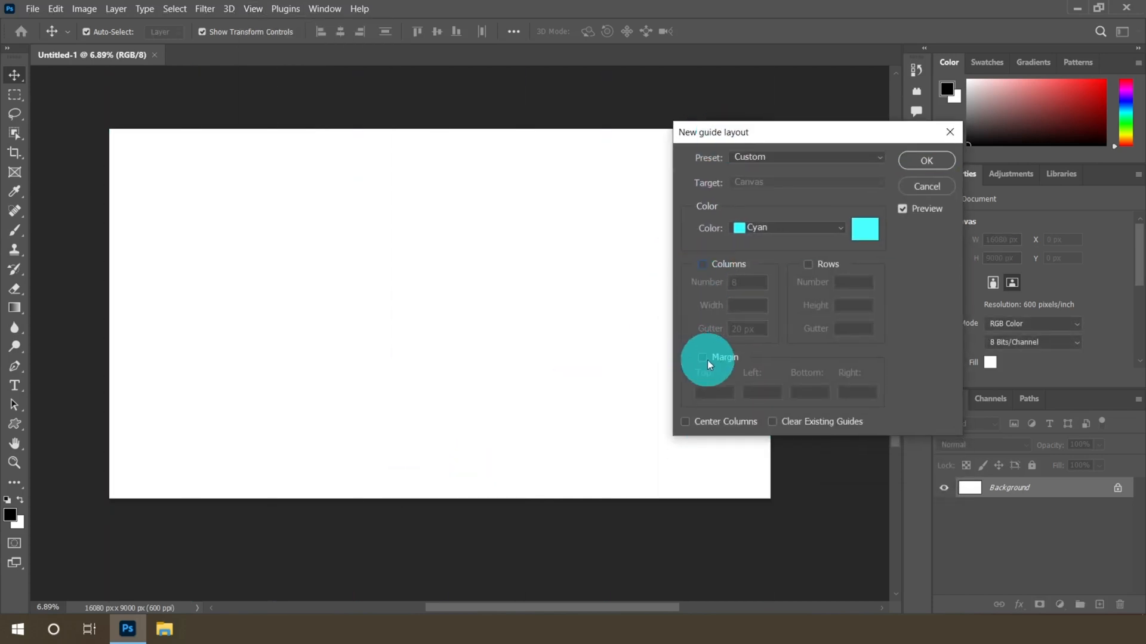
{"action": "left_click", "coordinate": [710, 395]}
{"action": "double_click", "coordinate": [711, 395]}
{"action": "type", "text": "0"}
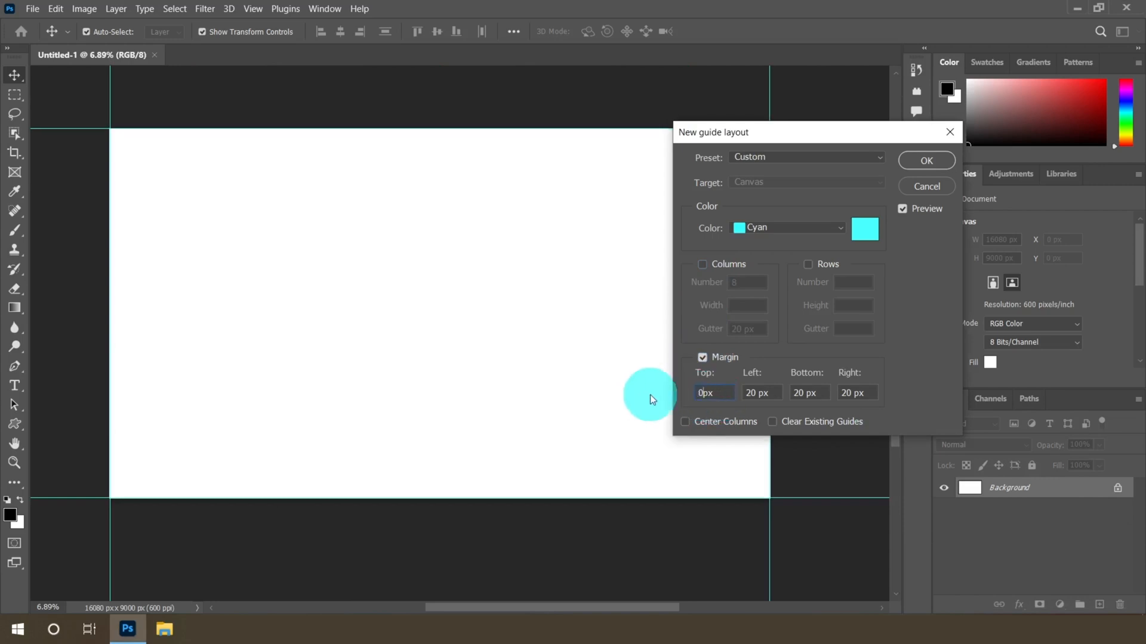
{"action": "double_click", "coordinate": [750, 393]}
{"action": "type", "text": "0"}
{"action": "double_click", "coordinate": [804, 393]}
{"action": "type", "text": "0"}
{"action": "double_click", "coordinate": [845, 394]}
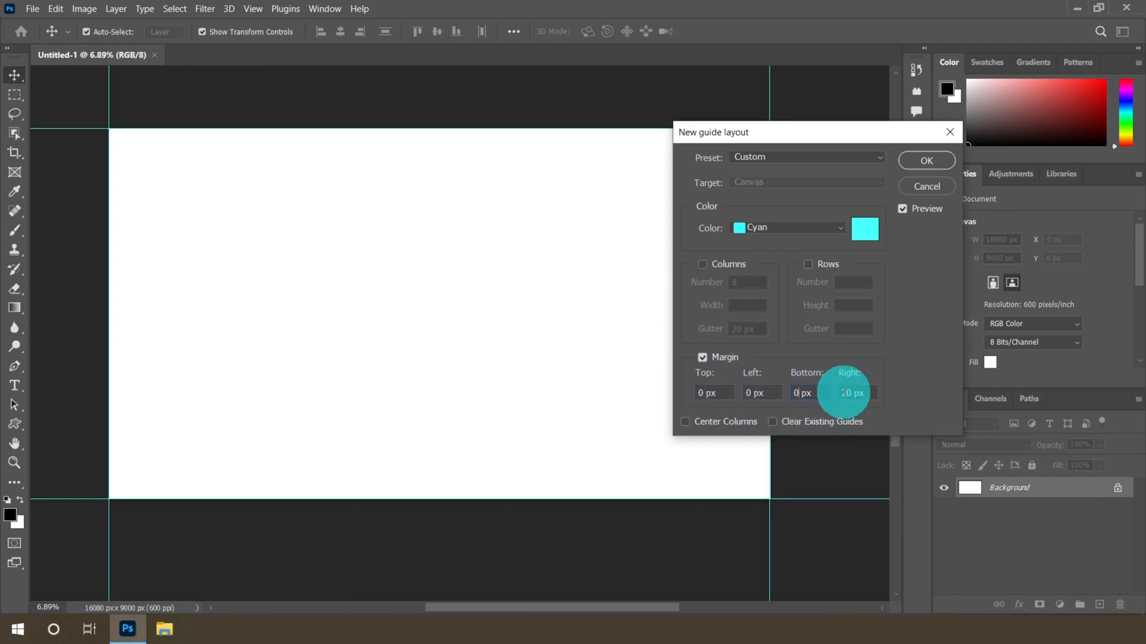
{"action": "type", "text": "0"}
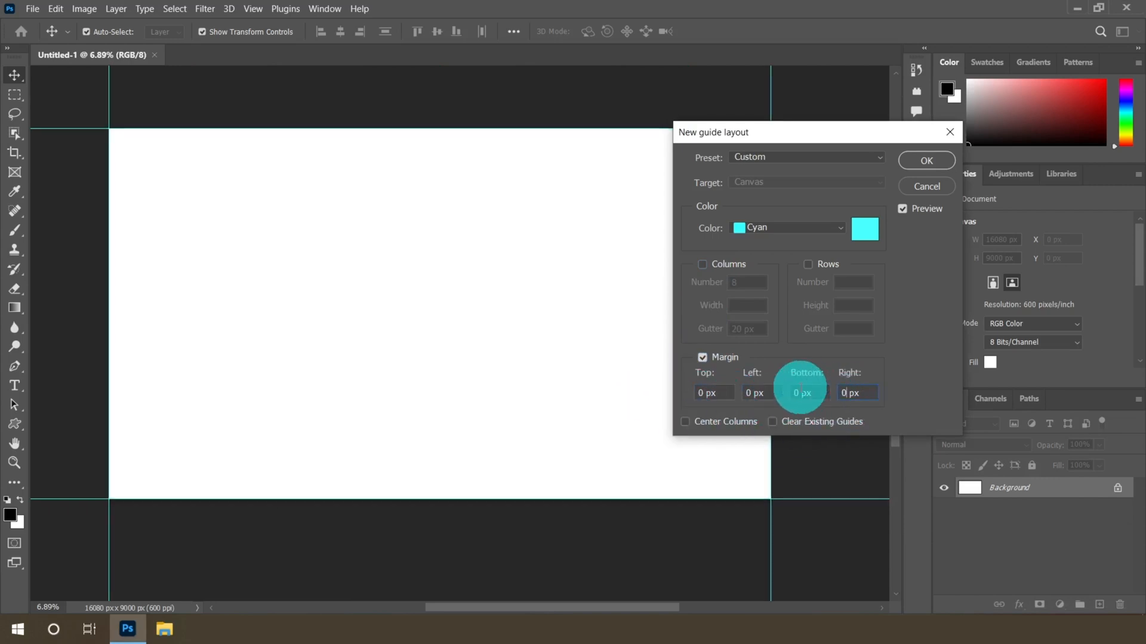
{"action": "left_click", "coordinate": [929, 164]}
Add another guide layout with 320 px margins on the top, left, bottom and right
{"action": "scroll", "coordinate": [479, 315], "scroll_direction": "down", "scroll_amount": 3}
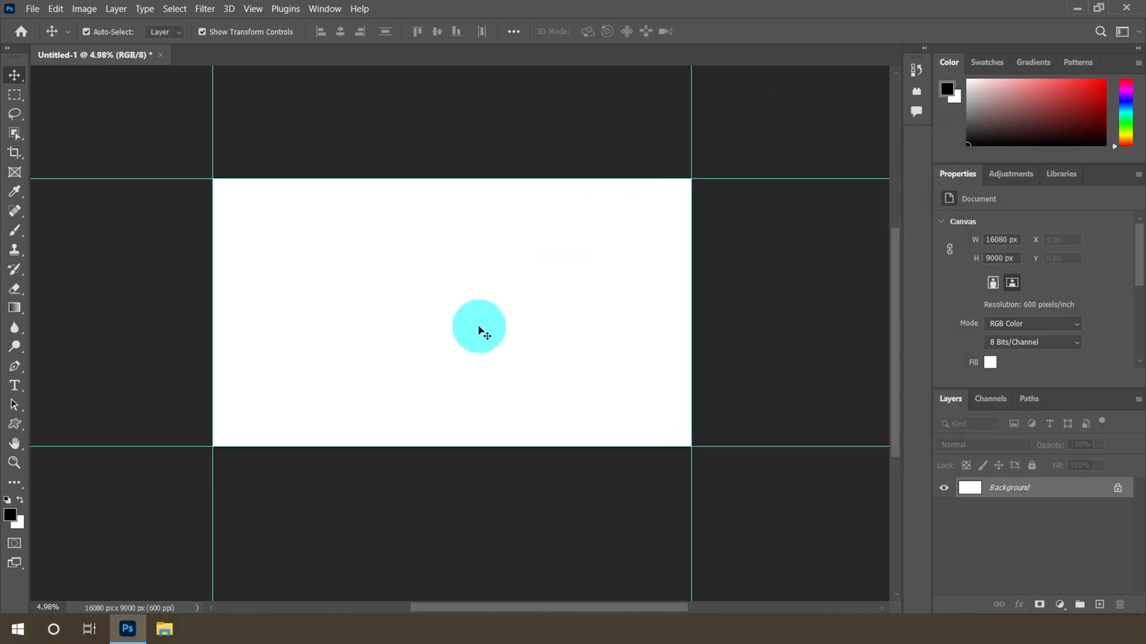
{"action": "left_click", "coordinate": [253, 9]}
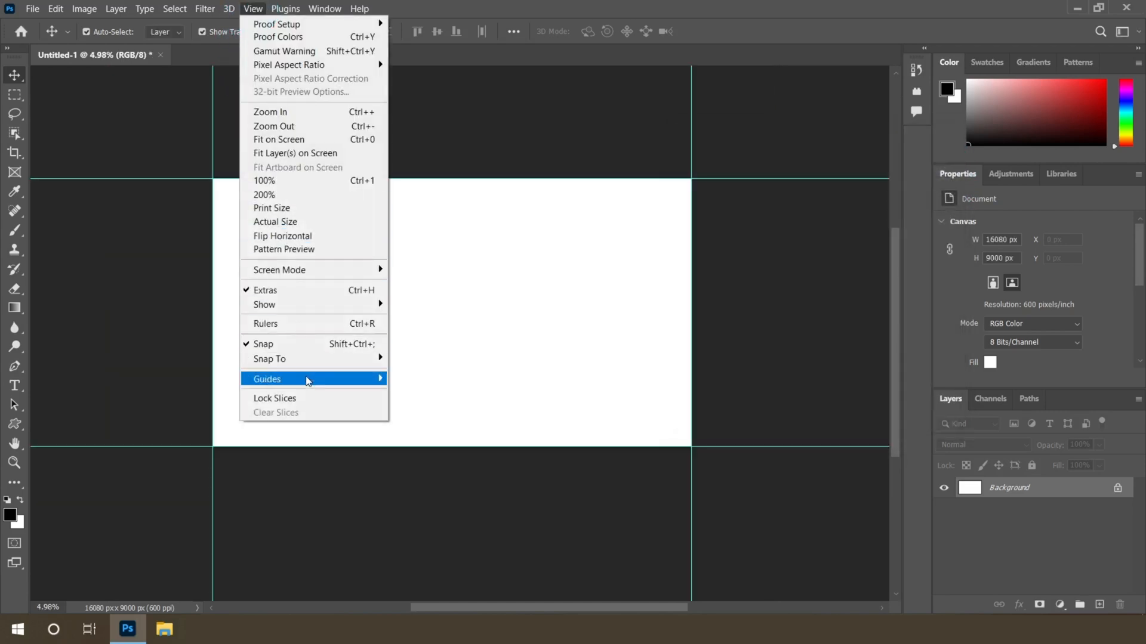
{"action": "mouse_move", "coordinate": [310, 379]}
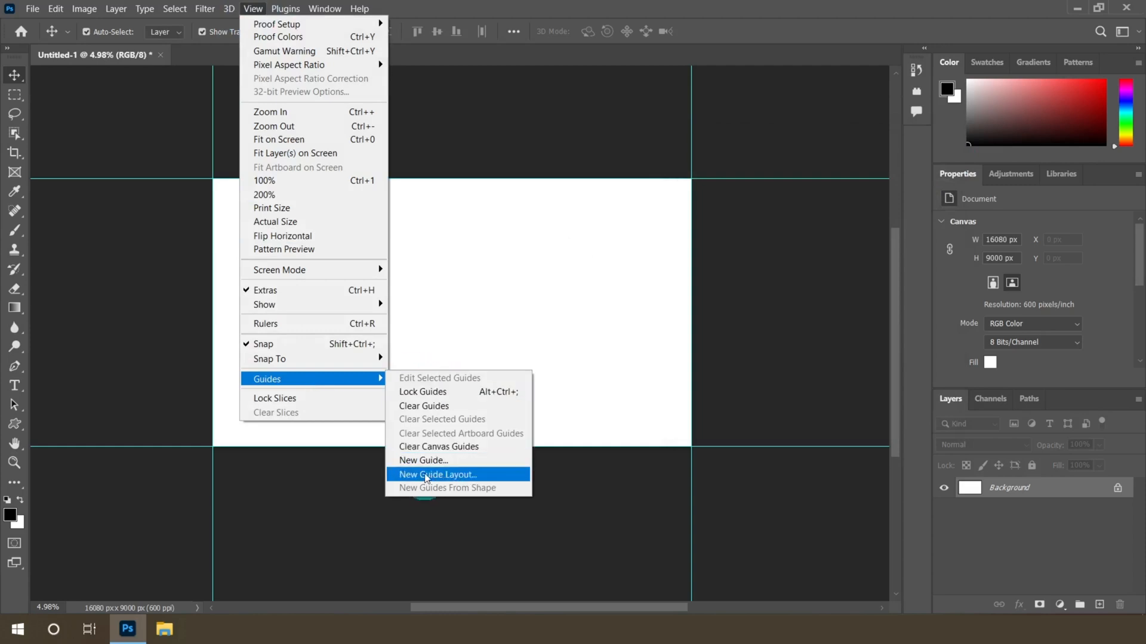
{"action": "left_click", "coordinate": [456, 477]}
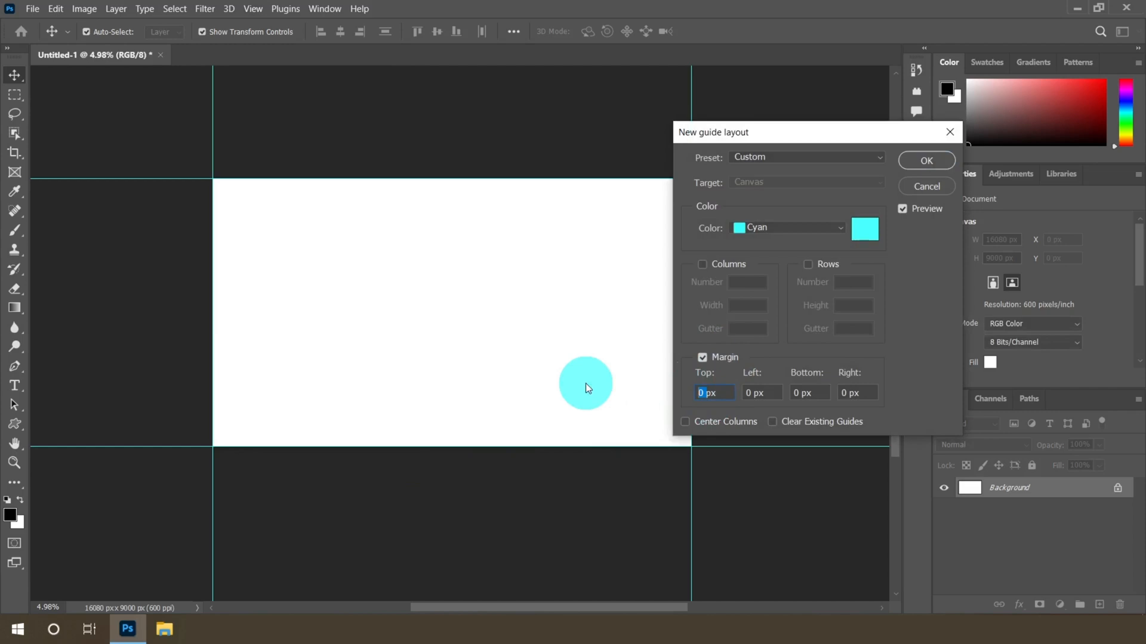
{"action": "type", "text": "320"}
{"action": "double_click", "coordinate": [751, 393]}
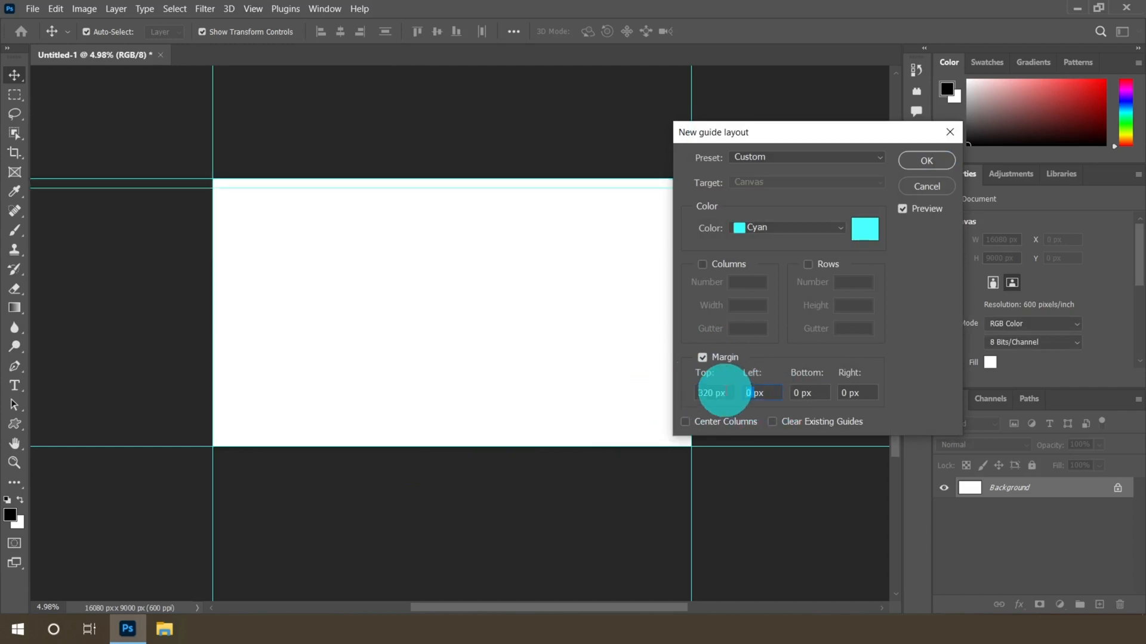
{"action": "type", "text": "320"}
{"action": "double_click", "coordinate": [806, 392]}
{"action": "type", "text": "32"}
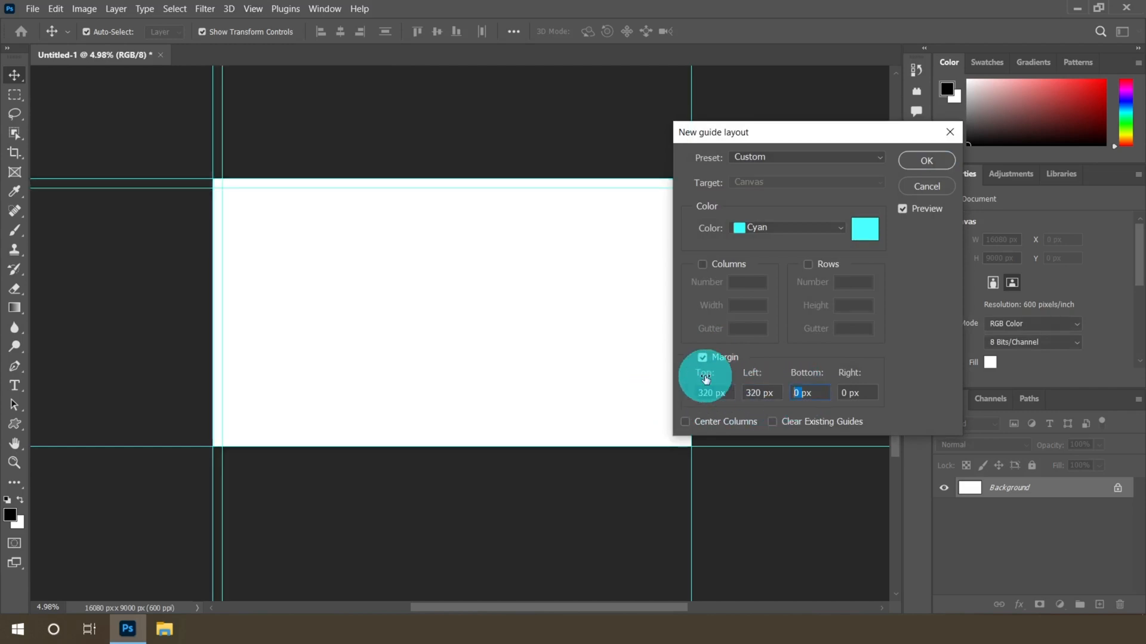
{"action": "type", "text": "0"}
{"action": "double_click", "coordinate": [848, 392]}
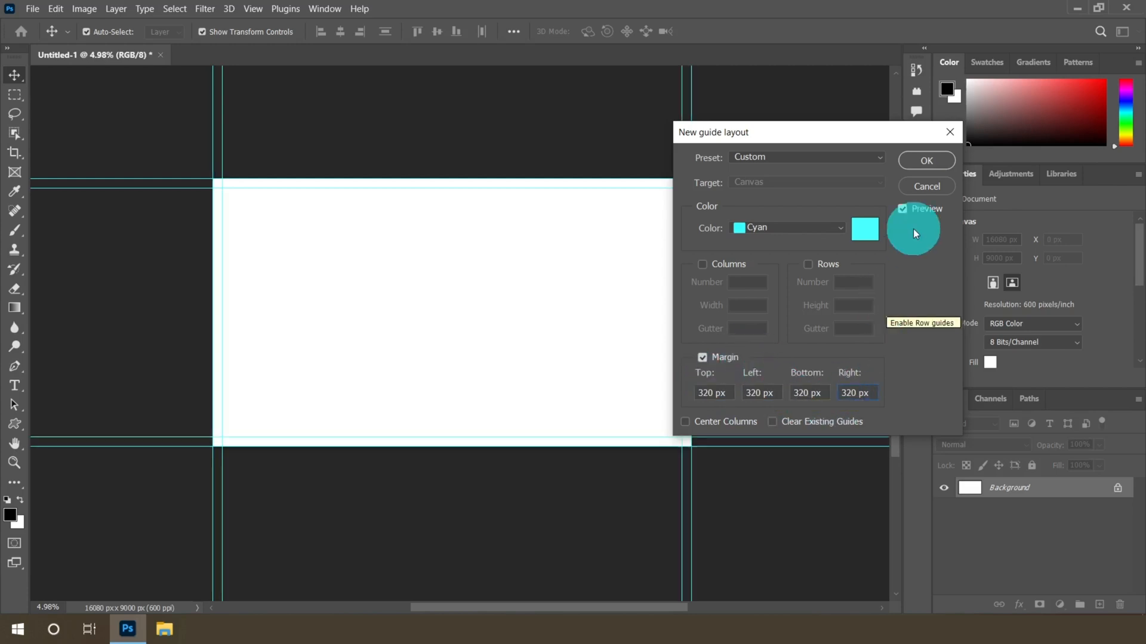
{"action": "left_click", "coordinate": [920, 161]}
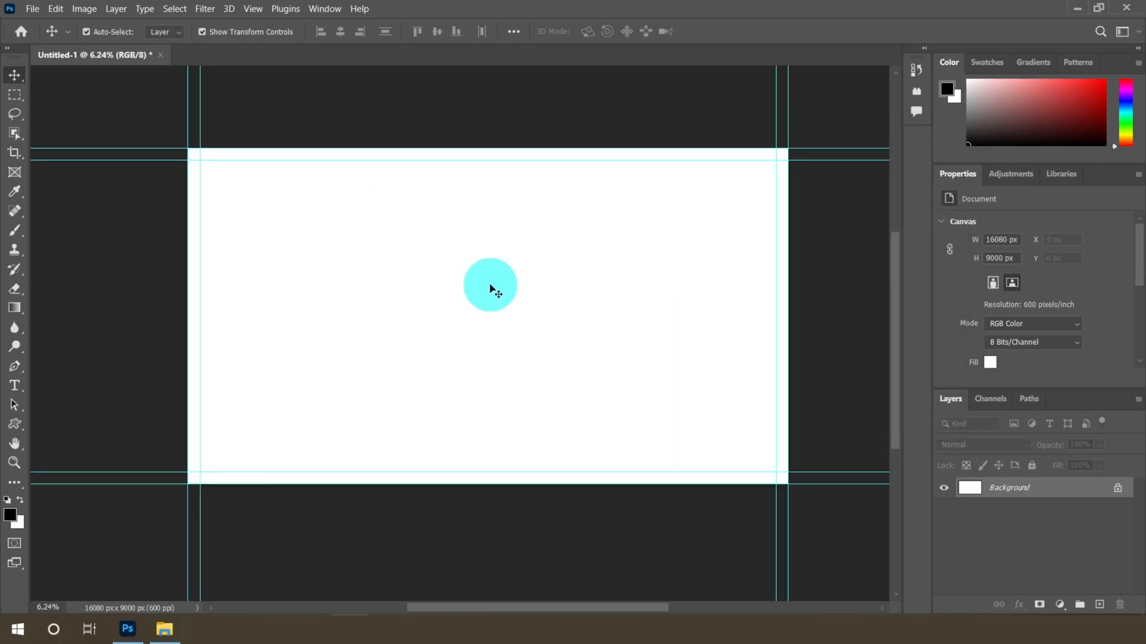
Open the burger image Elmika (1) from its folder in the file explorer into Photoshop
{"action": "left_click", "coordinate": [163, 631]}
{"action": "left_click_drag", "start_coordinate": [373, 366], "coordinate": [159, 173]}
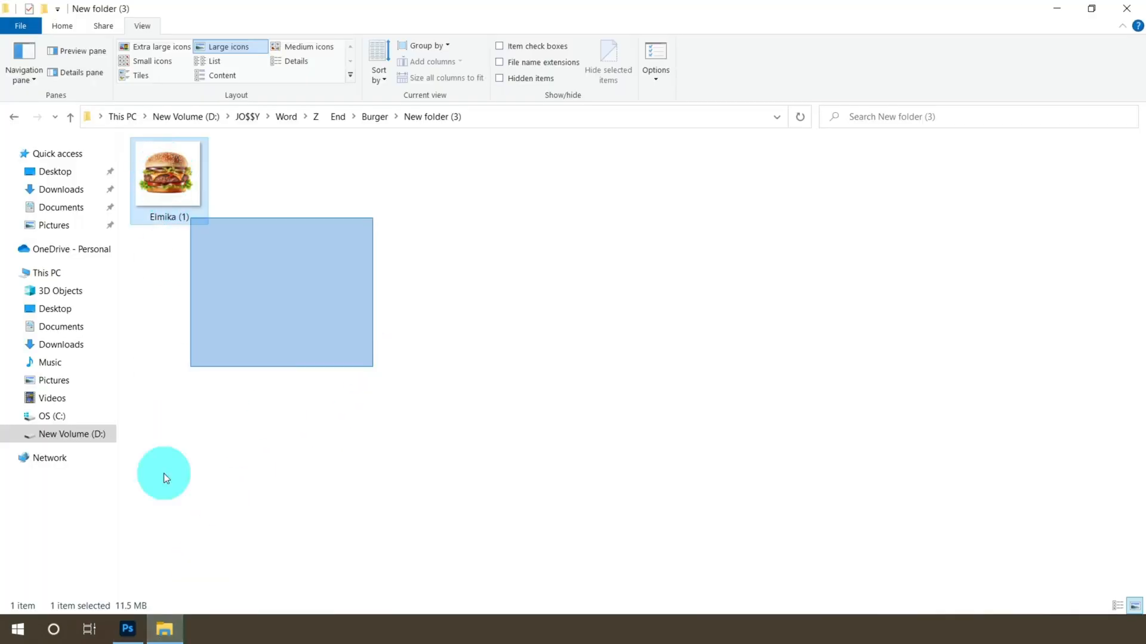
{"action": "left_click_drag", "start_coordinate": [164, 474], "coordinate": [321, 52]}
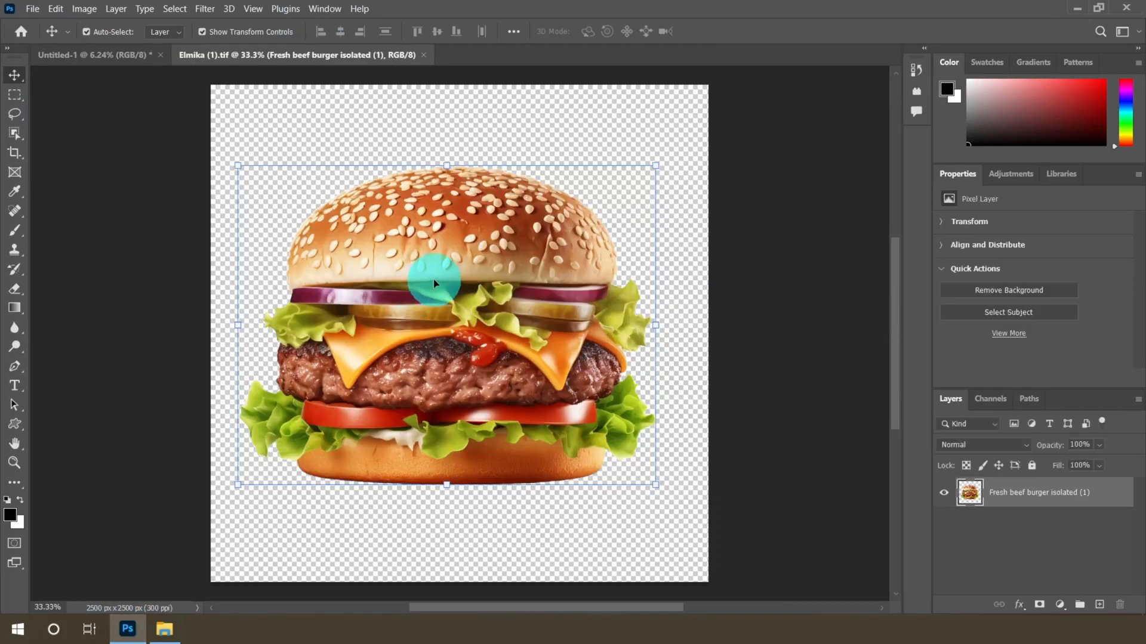
Move the burger layer into the new document, scale it to about 5731 × 4389 px and place it at the left
{"action": "left_click_drag", "start_coordinate": [434, 284], "coordinate": [289, 292]}
{"action": "scroll", "coordinate": [394, 298], "scroll_direction": "up", "scroll_amount": 1}
{"action": "left_click_drag", "start_coordinate": [334, 332], "coordinate": [466, 455]}
{"action": "left_click_drag", "start_coordinate": [481, 253], "coordinate": [522, 235]}
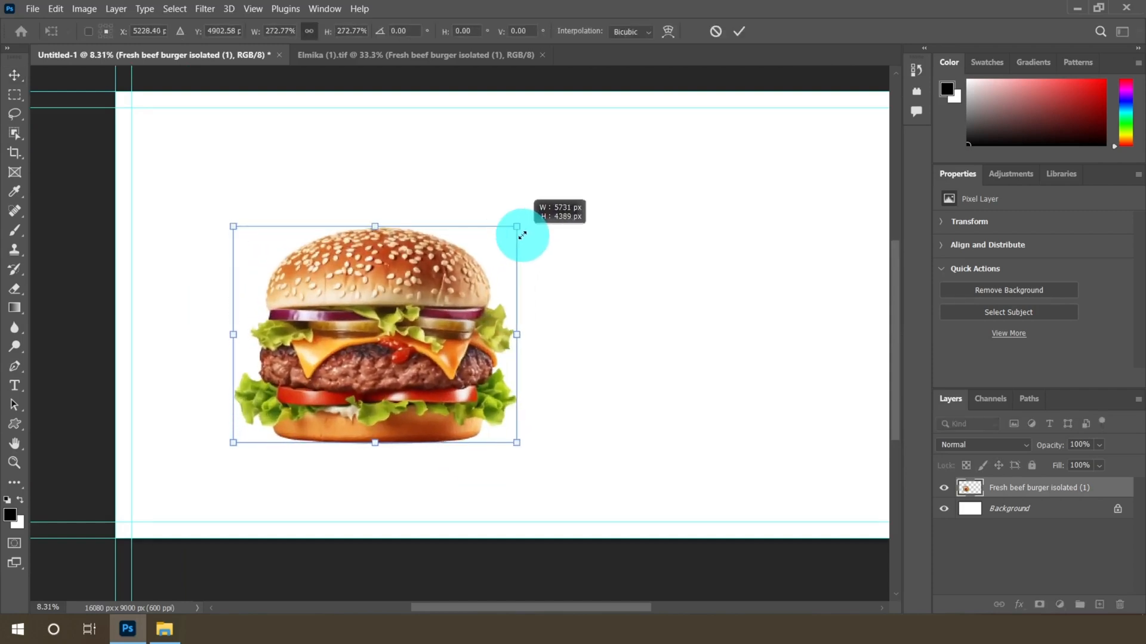
{"action": "left_click_drag", "start_coordinate": [401, 302], "coordinate": [359, 294]}
{"action": "left_click", "coordinate": [744, 32]}
Add a new text layer on the blank area to the right of the burger
{"action": "scroll", "coordinate": [292, 326], "scroll_direction": "down", "scroll_amount": 2}
{"action": "scroll", "coordinate": [359, 293], "scroll_direction": "up", "scroll_amount": 2}
{"action": "scroll", "coordinate": [262, 393], "scroll_direction": "up", "scroll_amount": 8}
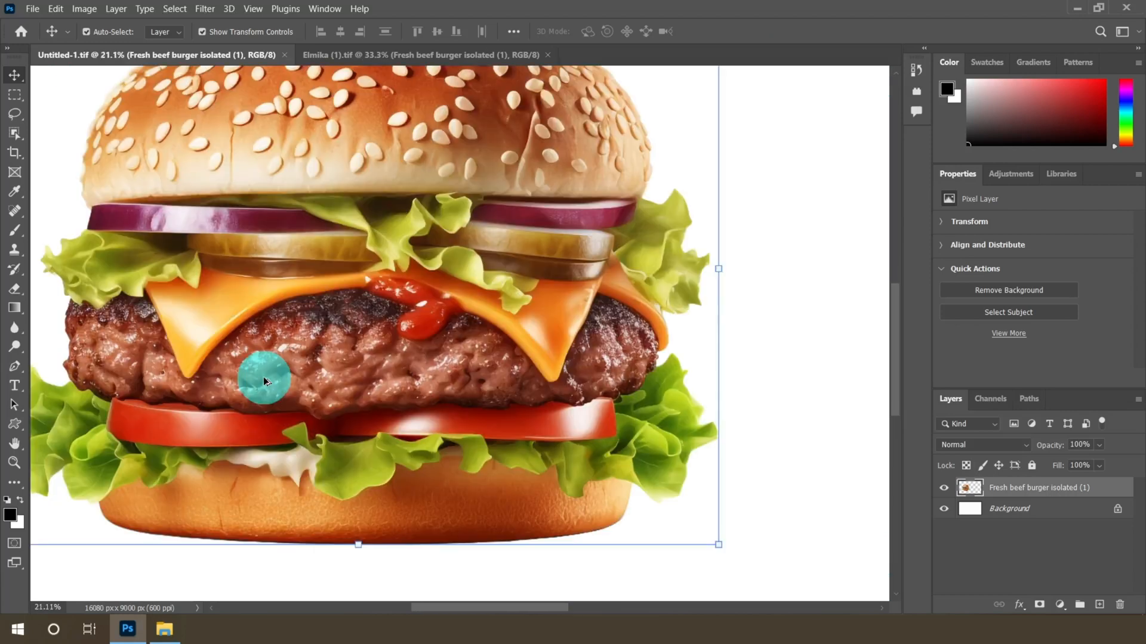
{"action": "scroll", "coordinate": [263, 377], "scroll_direction": "down", "scroll_amount": 5}
{"action": "scroll", "coordinate": [531, 332], "scroll_direction": "up", "scroll_amount": 2}
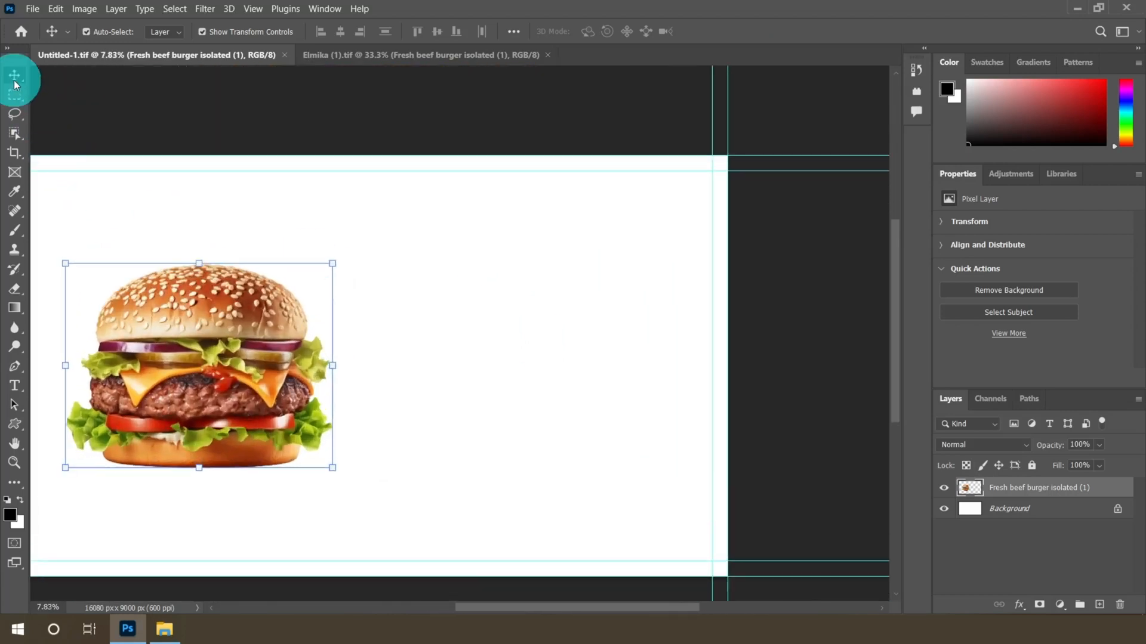
{"action": "left_click", "coordinate": [18, 393]}
{"action": "left_click", "coordinate": [69, 385]}
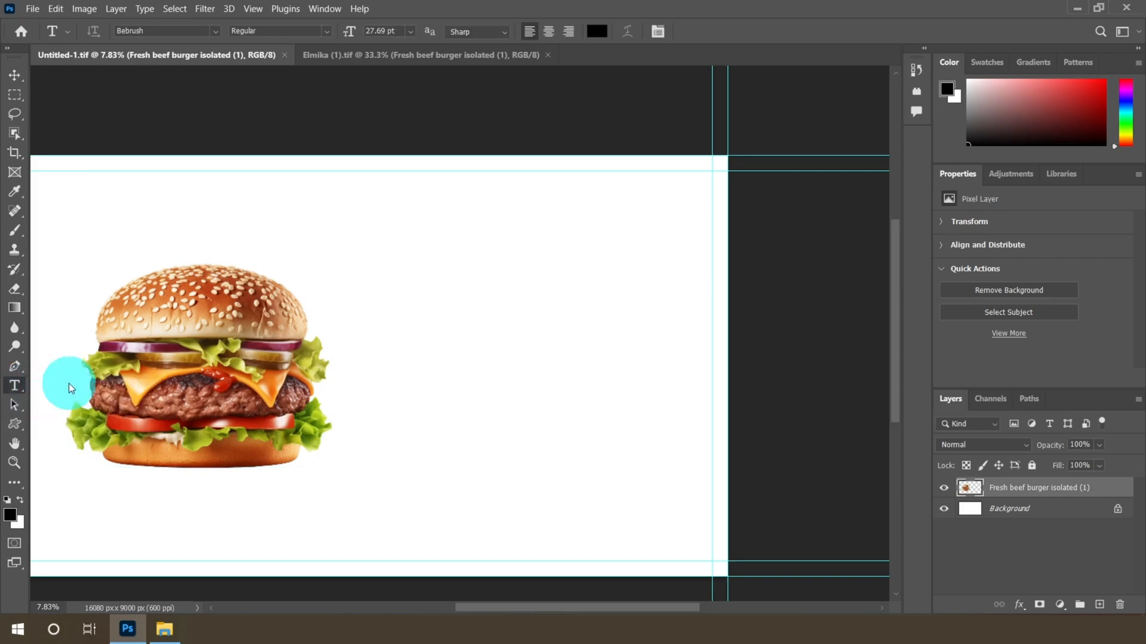
{"action": "left_click", "coordinate": [435, 316]}
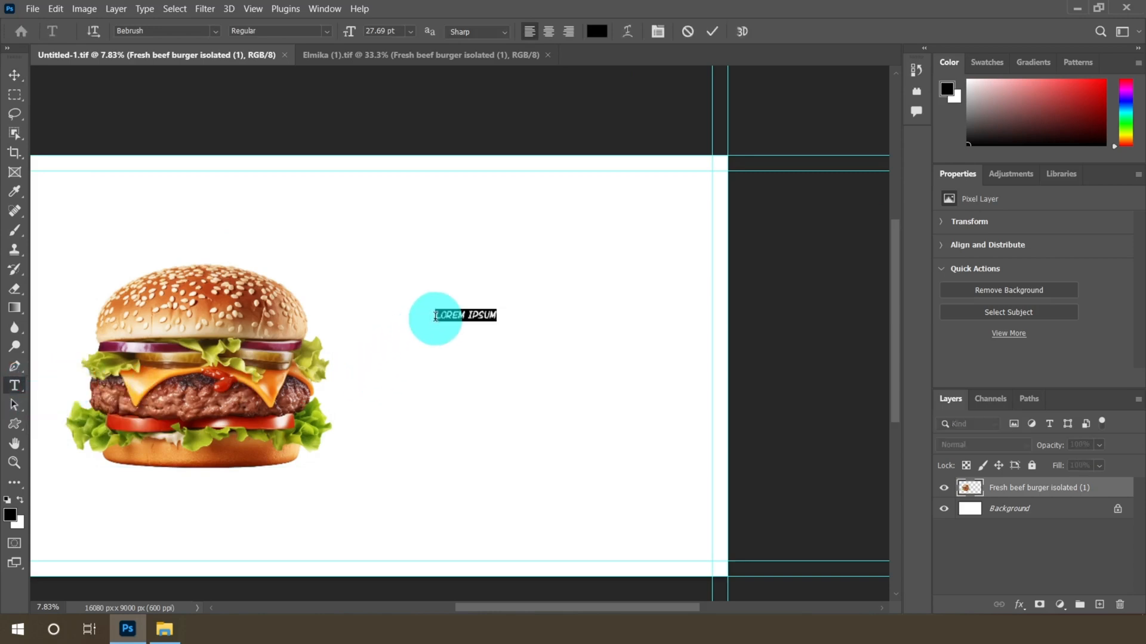
Set the text's font to Bebrush Regular
{"action": "left_click", "coordinate": [213, 31]}
{"action": "type", "text": "bebrus"}
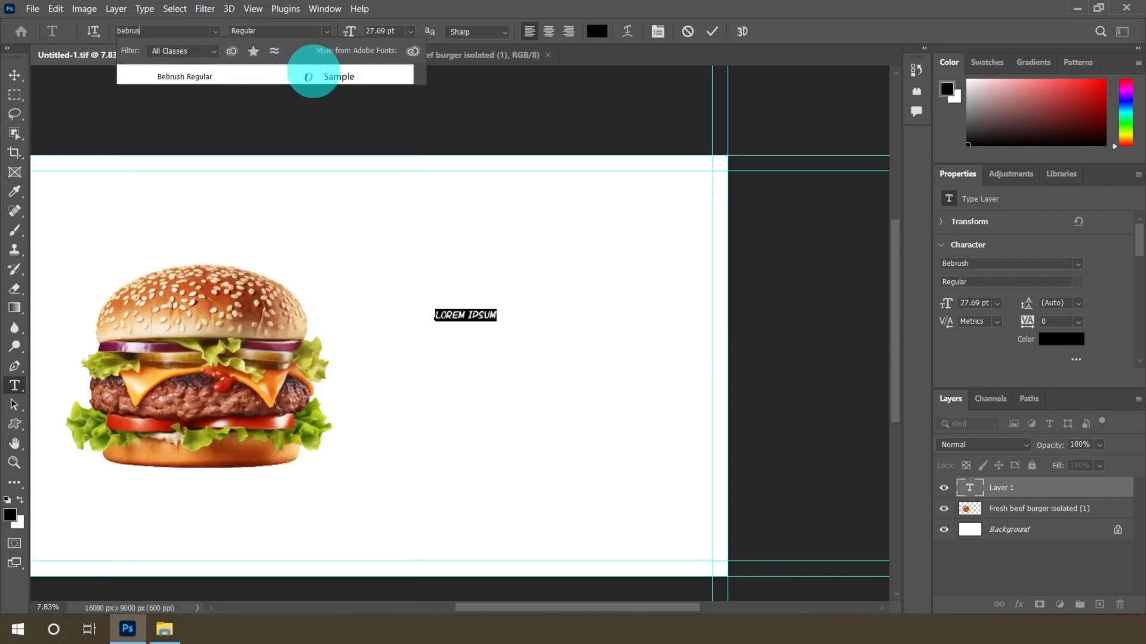
{"action": "left_click", "coordinate": [331, 75]}
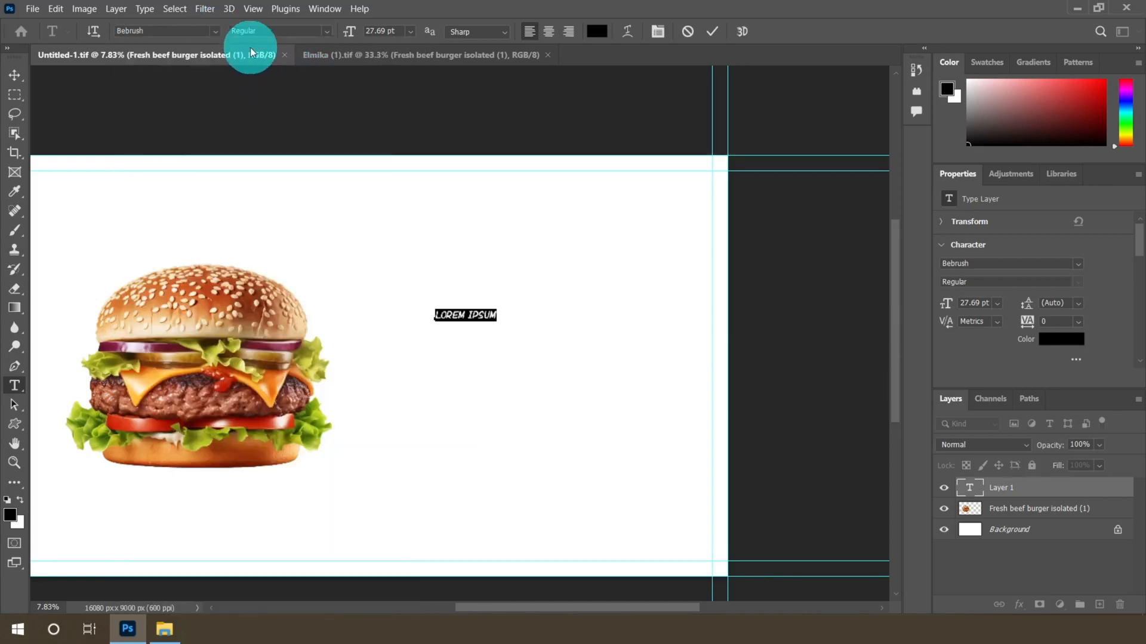
{"action": "left_click", "coordinate": [330, 31]}
{"action": "left_click", "coordinate": [285, 48]}
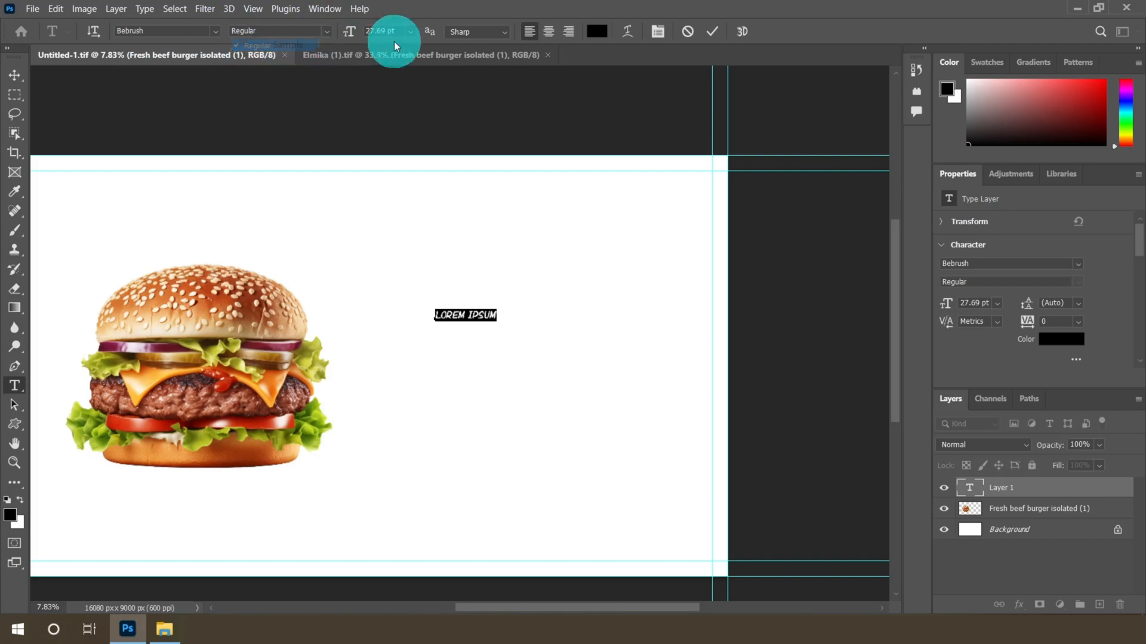
Set the text colour to #333333
{"action": "left_click", "coordinate": [599, 34]}
{"action": "left_click_drag", "start_coordinate": [542, 107], "coordinate": [578, 103]}
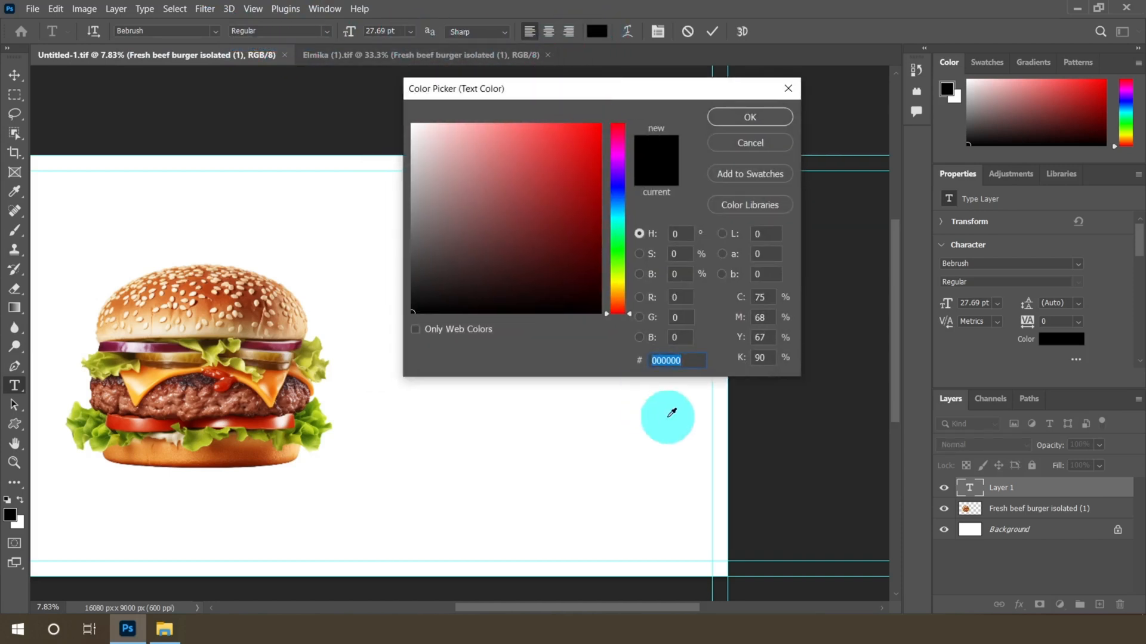
{"action": "type", "text": "33"}
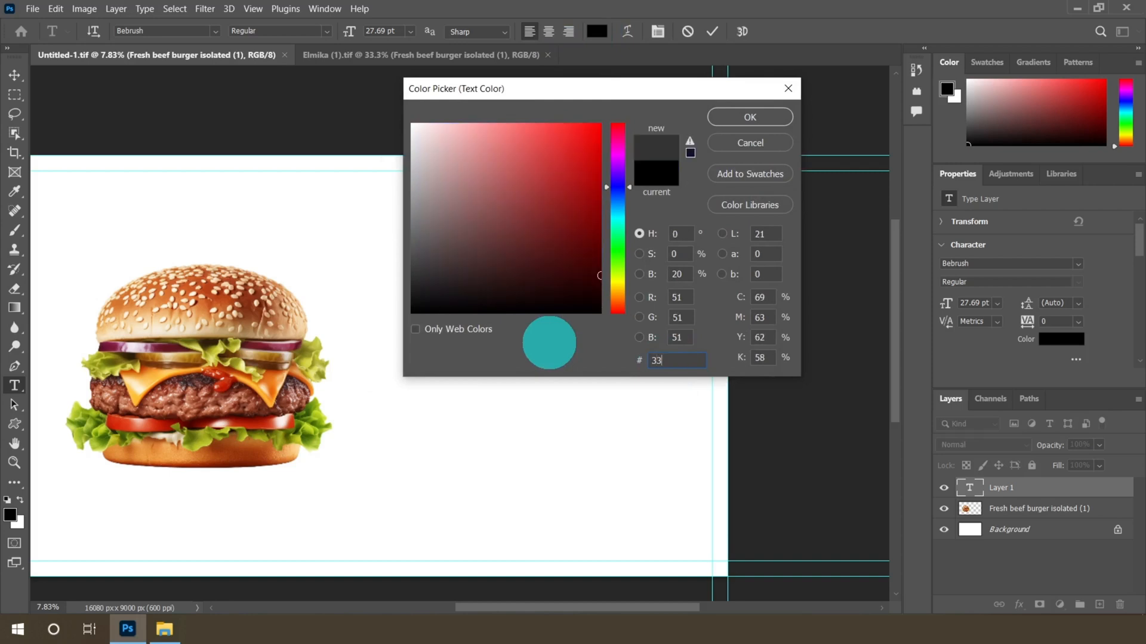
{"action": "type", "text": "333"}
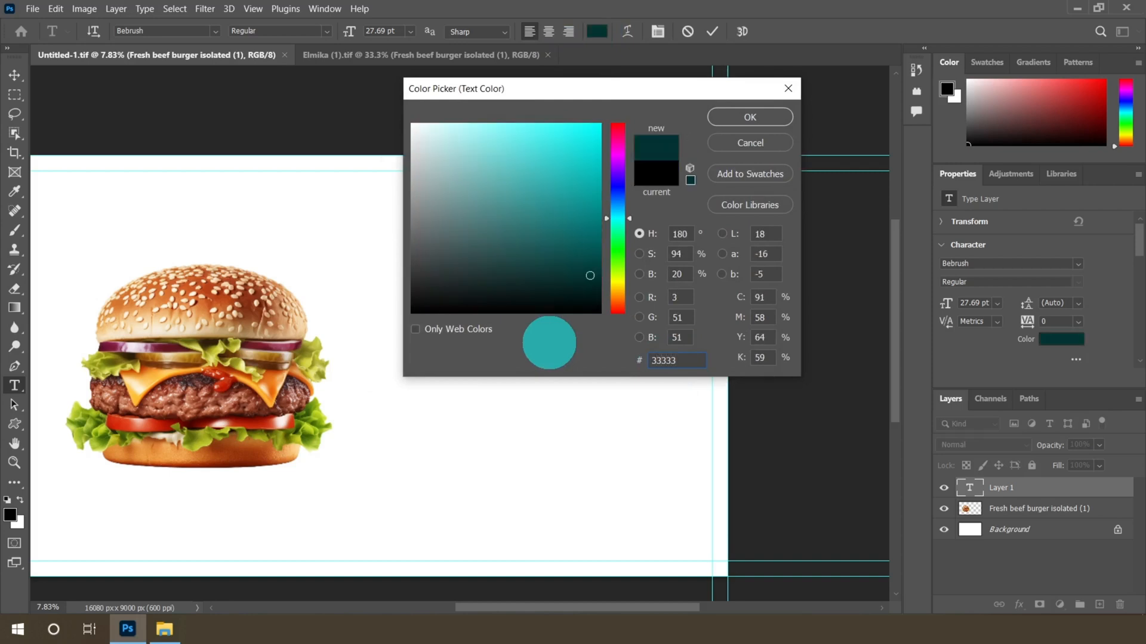
{"action": "type", "text": "3"}
{"action": "left_click_drag", "start_coordinate": [686, 366], "coordinate": [632, 359]}
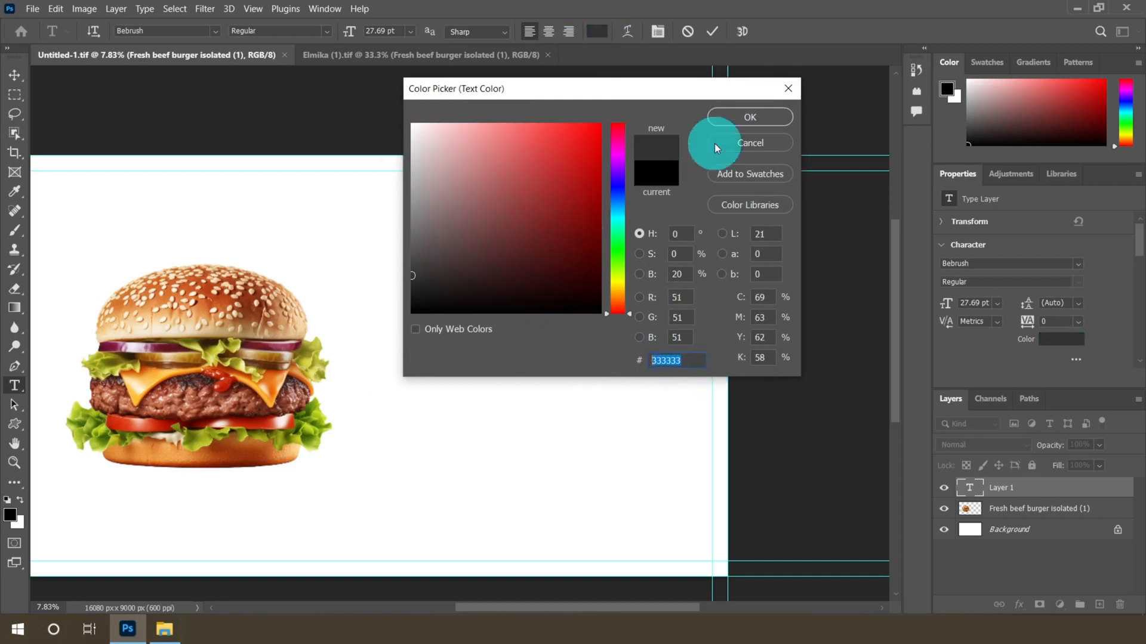
{"action": "left_click", "coordinate": [738, 119]}
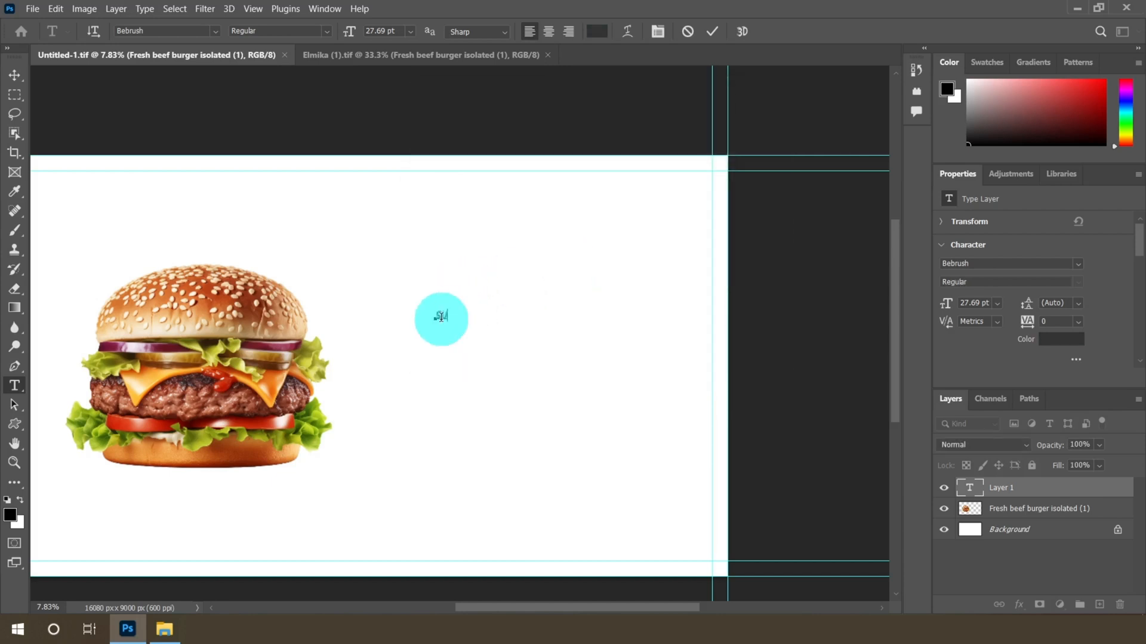
Set the SUPER text's font size to 72 pt
{"action": "left_click", "coordinate": [15, 75]}
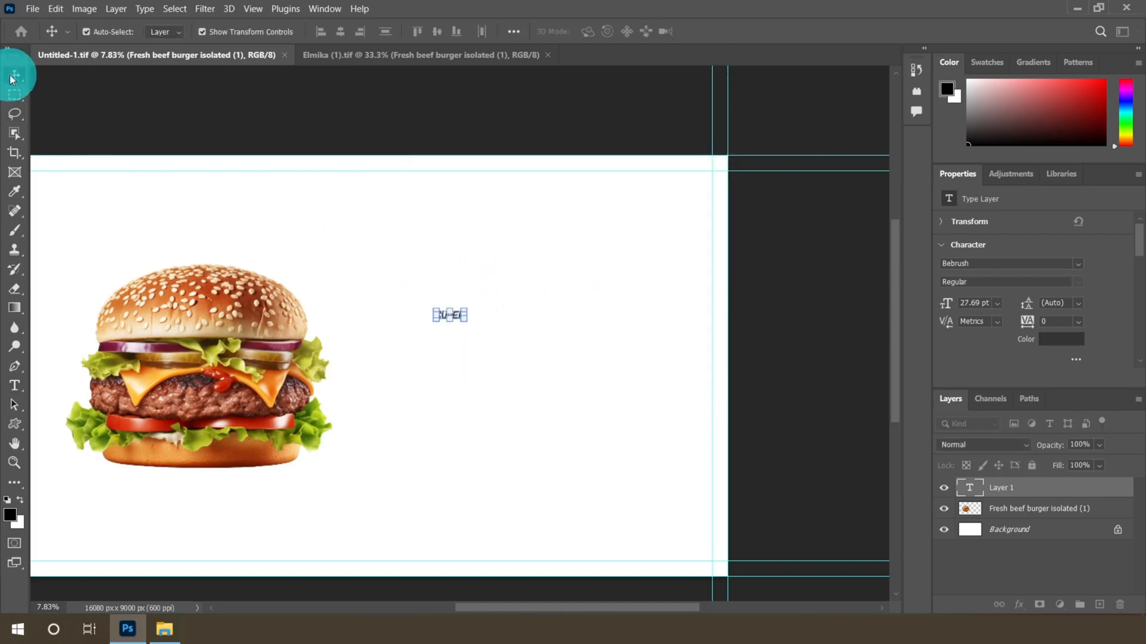
{"action": "scroll", "coordinate": [457, 319], "scroll_direction": "up", "scroll_amount": 3}
{"action": "scroll", "coordinate": [467, 499], "scroll_direction": "up", "scroll_amount": 11}
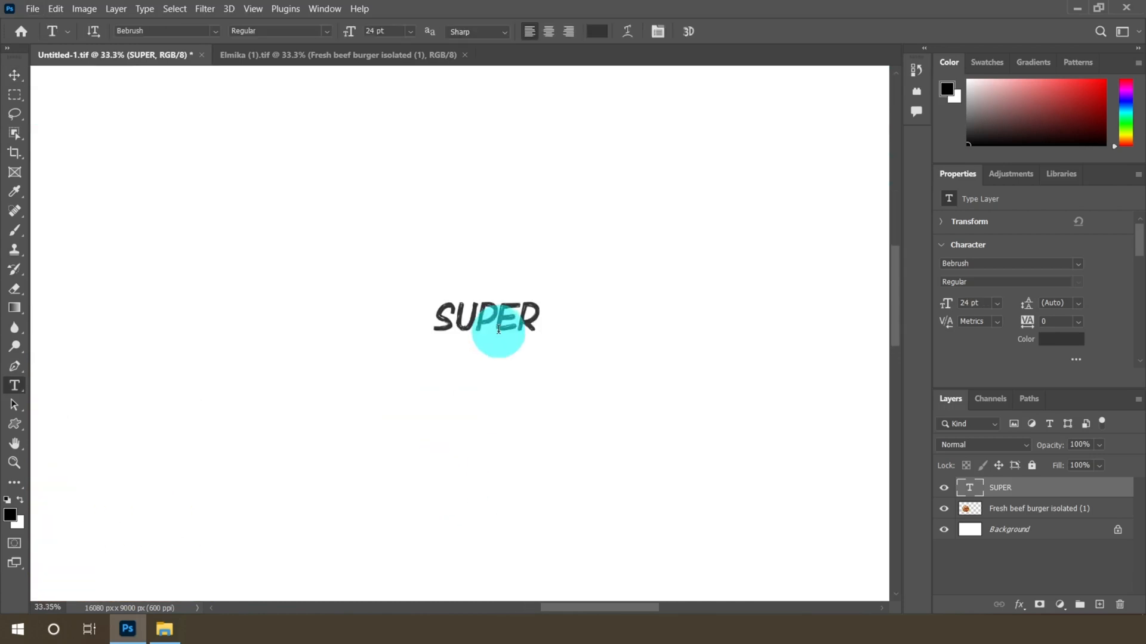
{"action": "left_click_drag", "start_coordinate": [438, 322], "coordinate": [557, 319]}
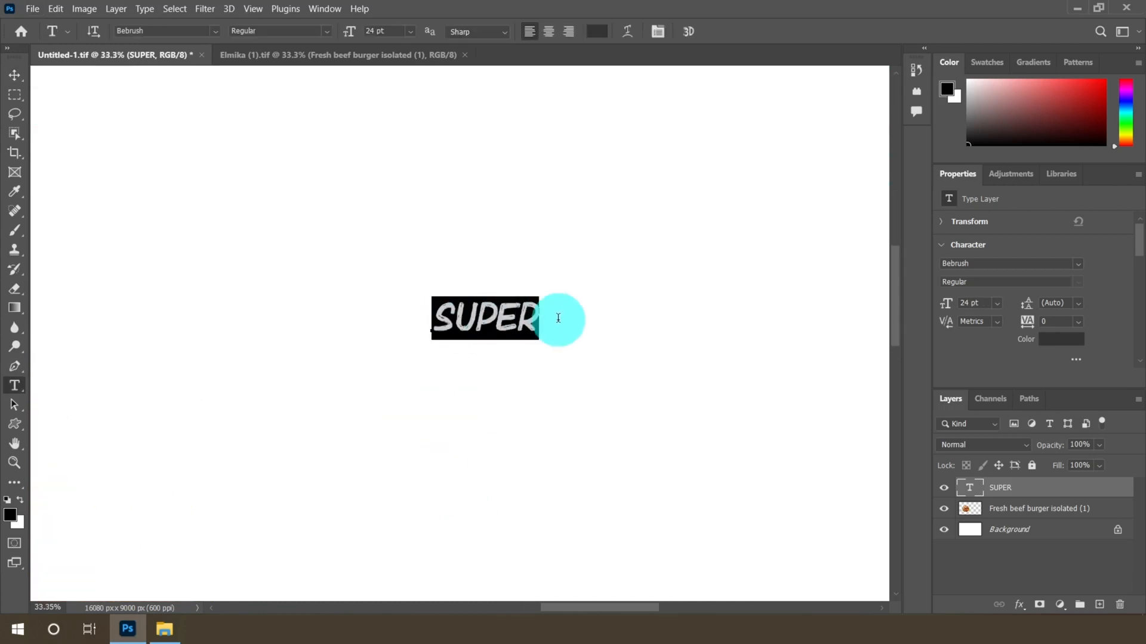
{"action": "left_click", "coordinate": [411, 31]}
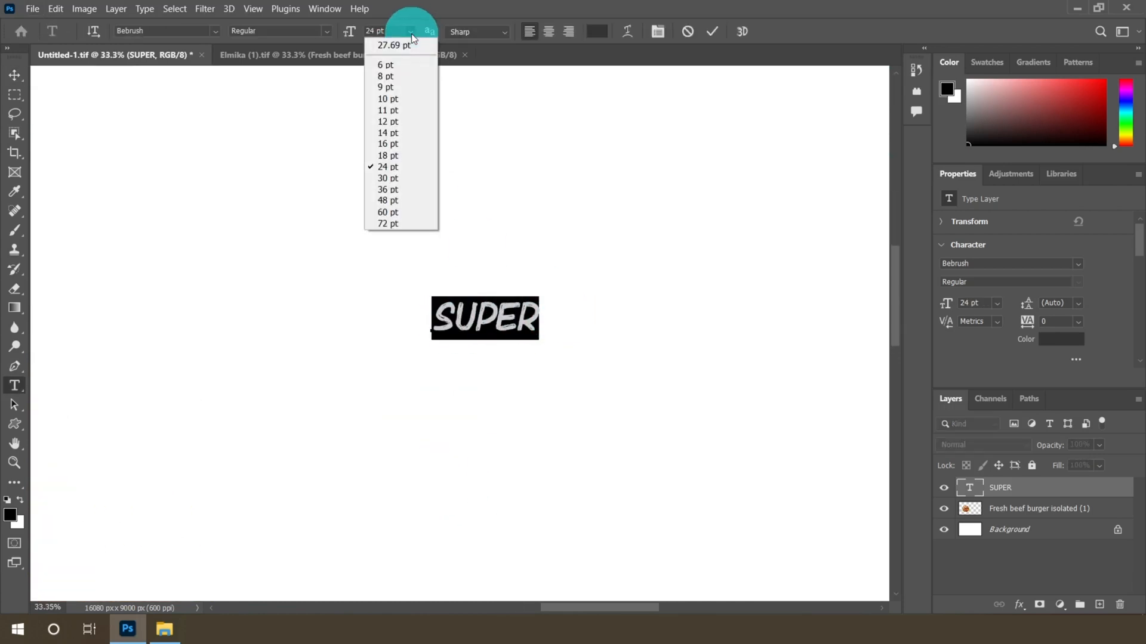
{"action": "left_click", "coordinate": [387, 224]}
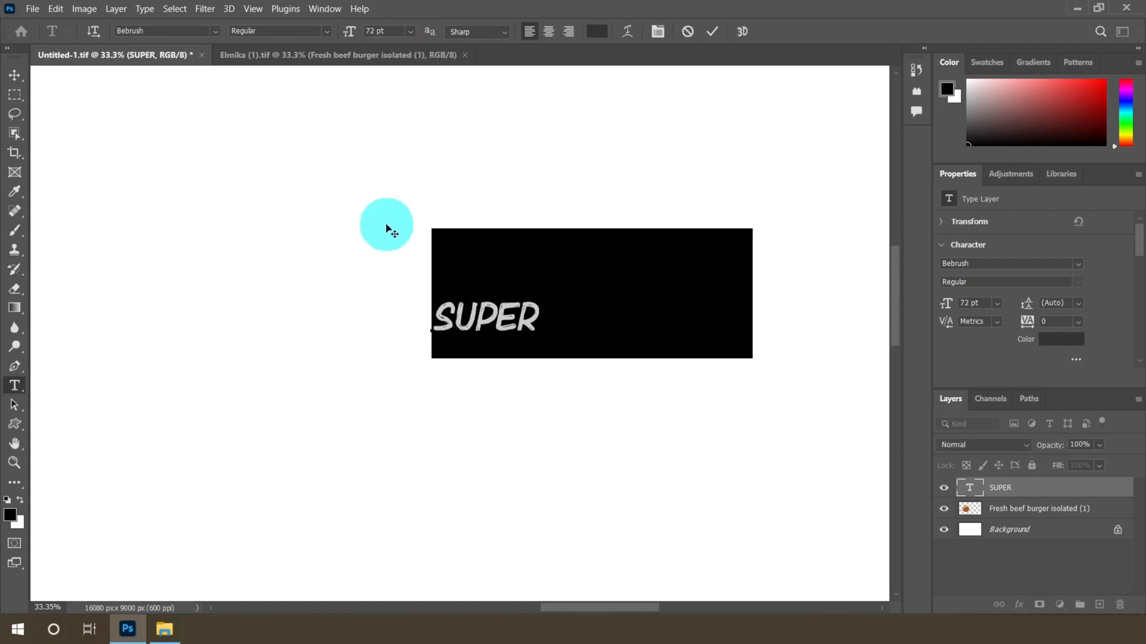
Move the SUPER text slightly down and to the right
{"action": "left_click", "coordinate": [15, 78]}
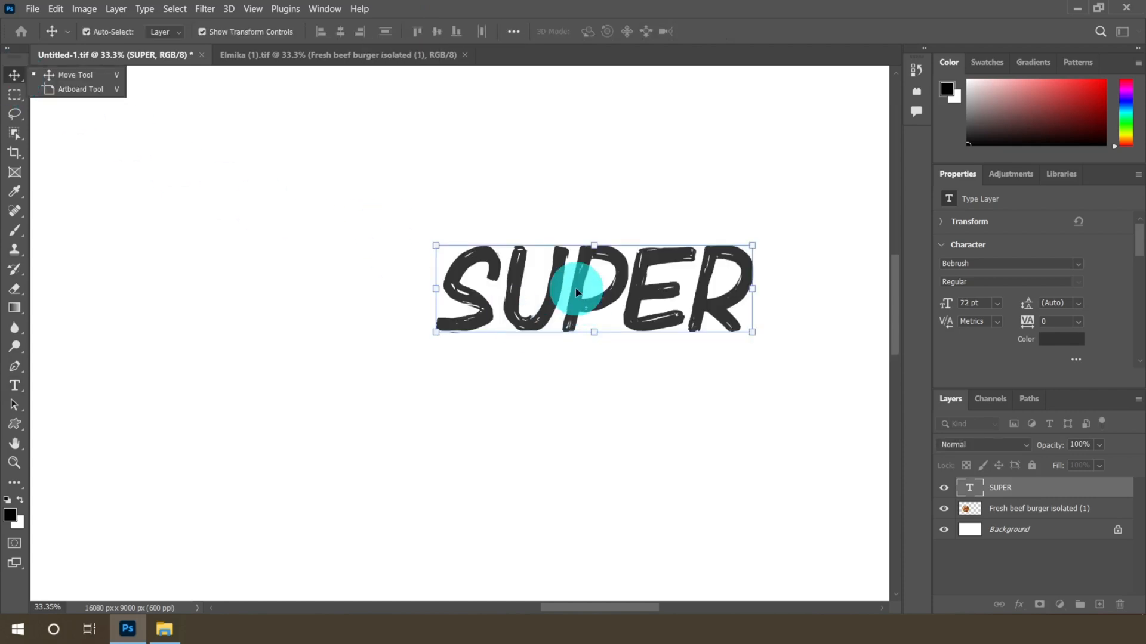
{"action": "left_click_drag", "start_coordinate": [584, 281], "coordinate": [610, 325]}
{"action": "key", "text": "Return"}
Add a second text layer just below the SUPER headline
{"action": "scroll", "coordinate": [586, 270], "scroll_direction": "down", "scroll_amount": 3}
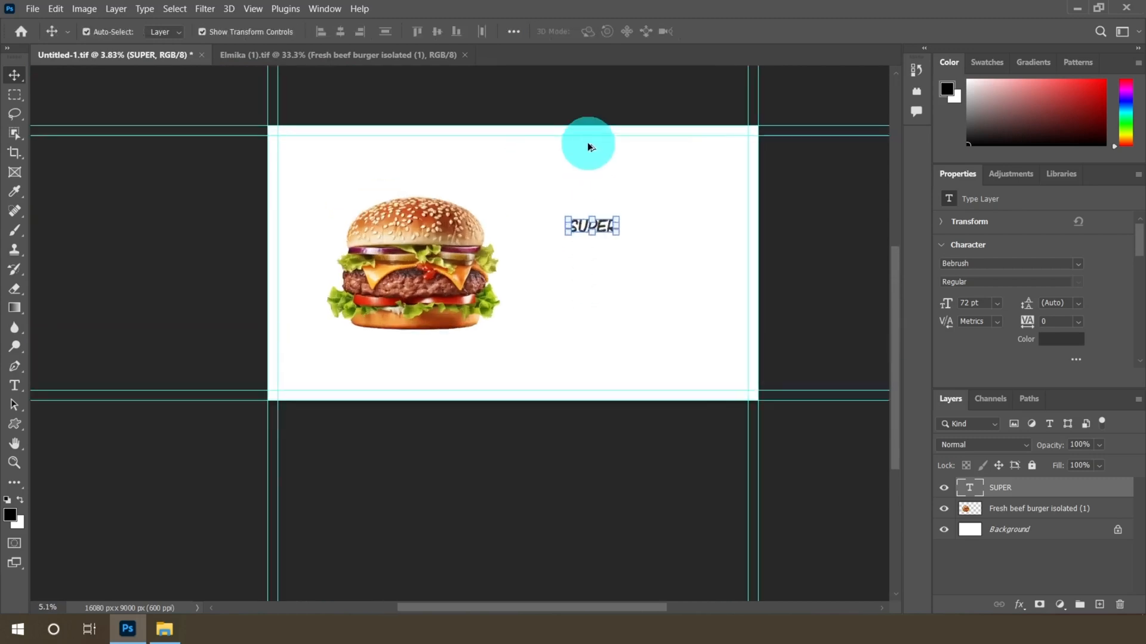
{"action": "scroll", "coordinate": [604, 266], "scroll_direction": "up", "scroll_amount": 3}
{"action": "scroll", "coordinate": [618, 270], "scroll_direction": "up", "scroll_amount": 5}
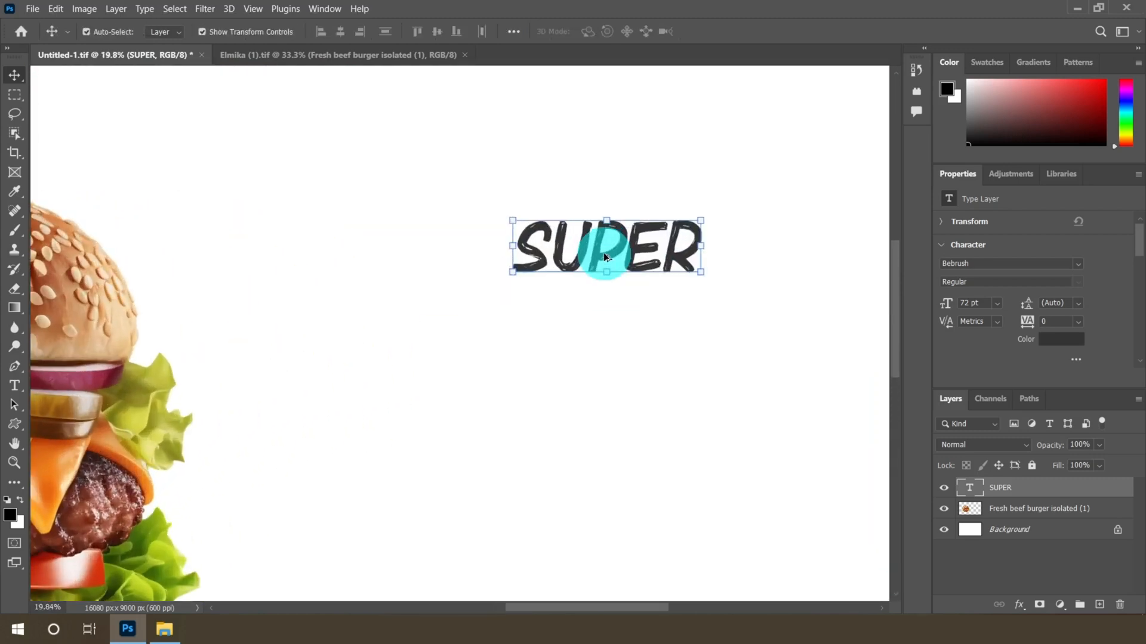
{"action": "scroll", "coordinate": [582, 339], "scroll_direction": "up", "scroll_amount": 2}
{"action": "scroll", "coordinate": [622, 325], "scroll_direction": "down", "scroll_amount": 8}
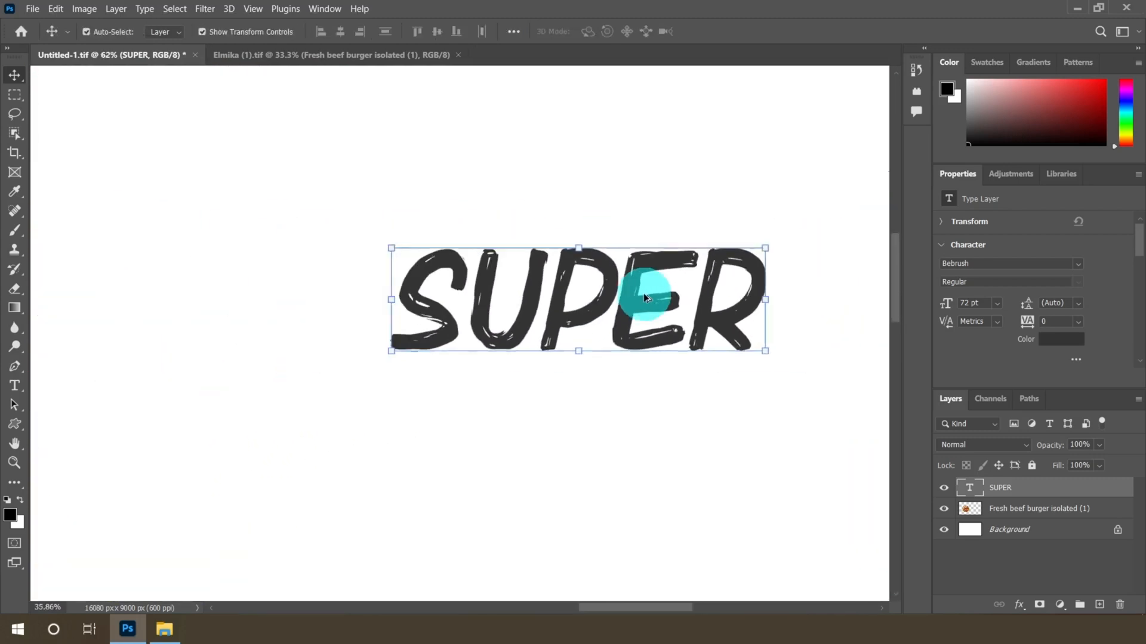
{"action": "scroll", "coordinate": [603, 392], "scroll_direction": "up", "scroll_amount": 2}
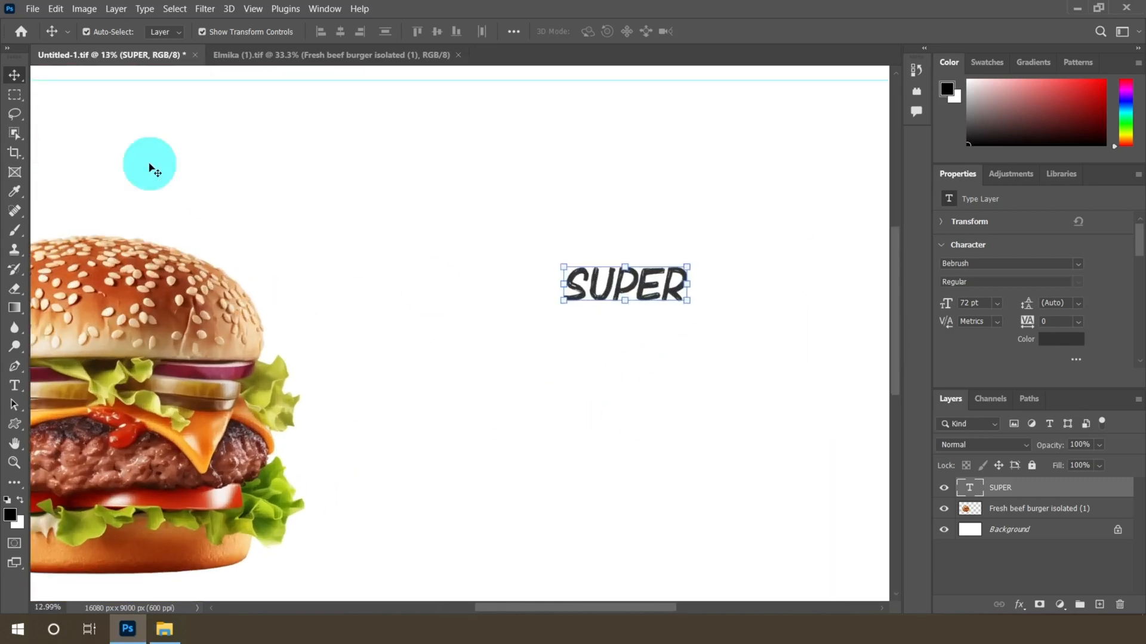
{"action": "left_click", "coordinate": [11, 387]}
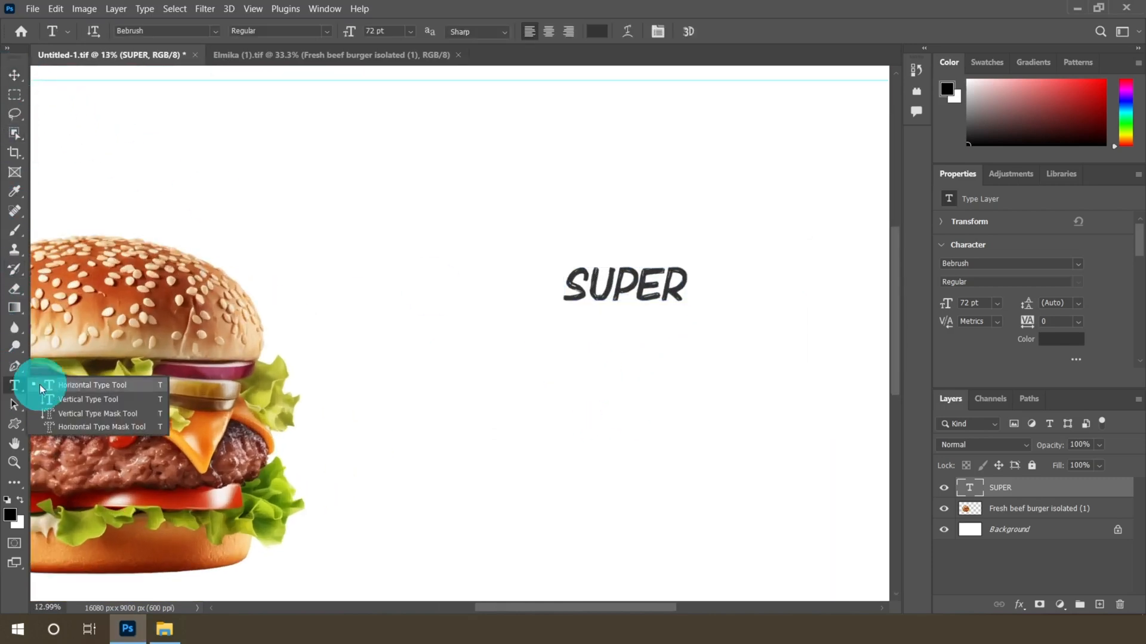
{"action": "left_click", "coordinate": [90, 382]}
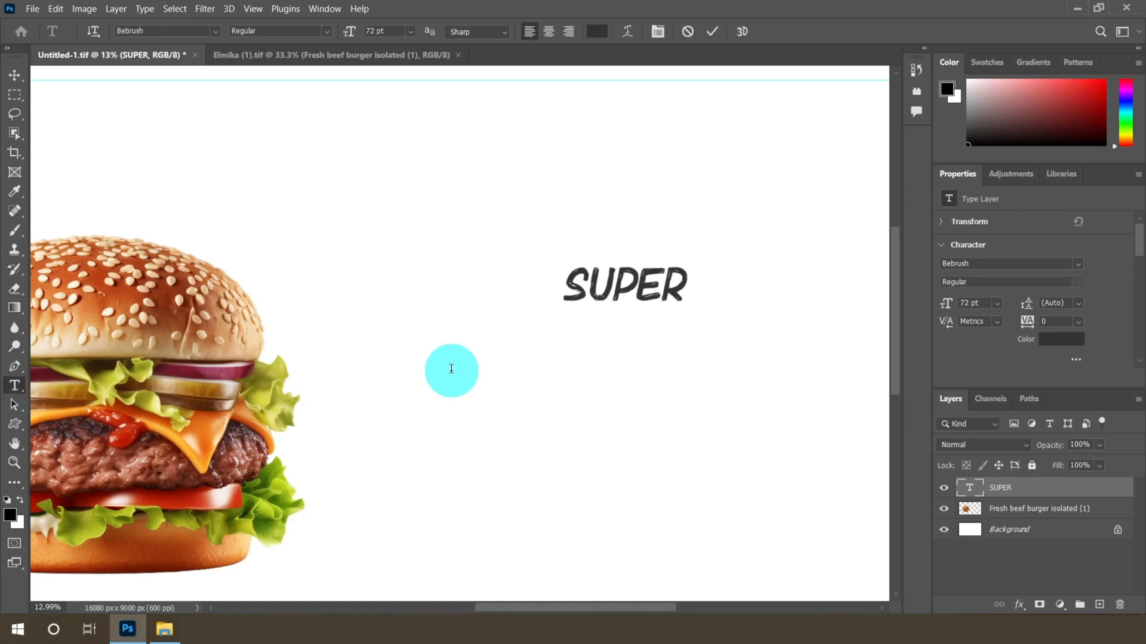
{"action": "left_click", "coordinate": [451, 369]}
Set the second text's font to Cotton Candies Regular at 72 pt
{"action": "left_click", "coordinate": [214, 32]}
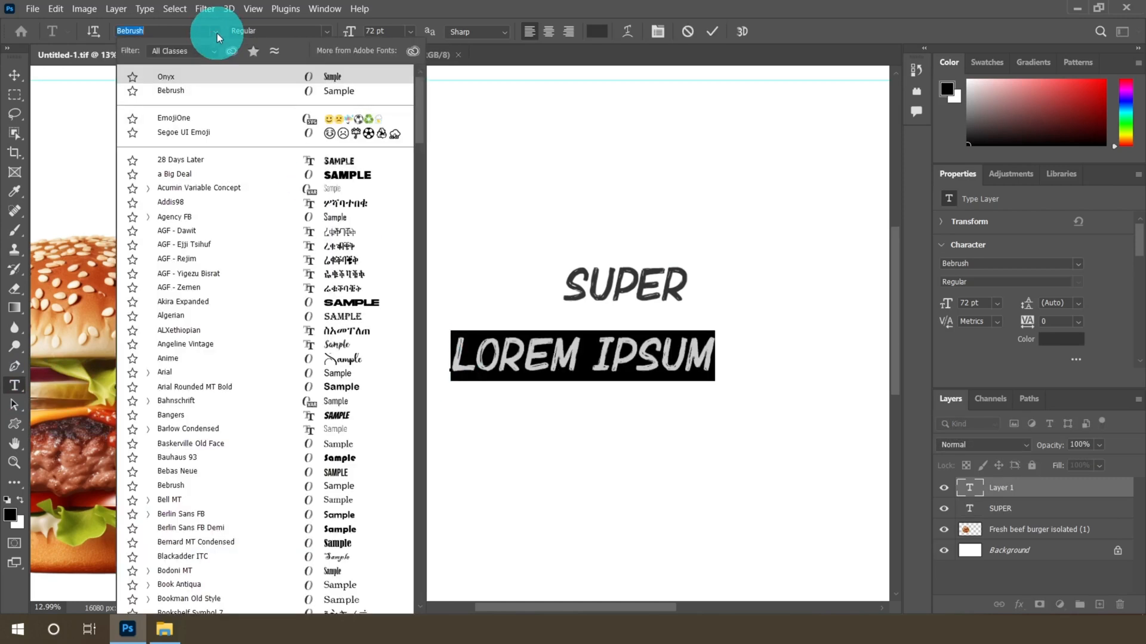
{"action": "type", "text": "CO"}
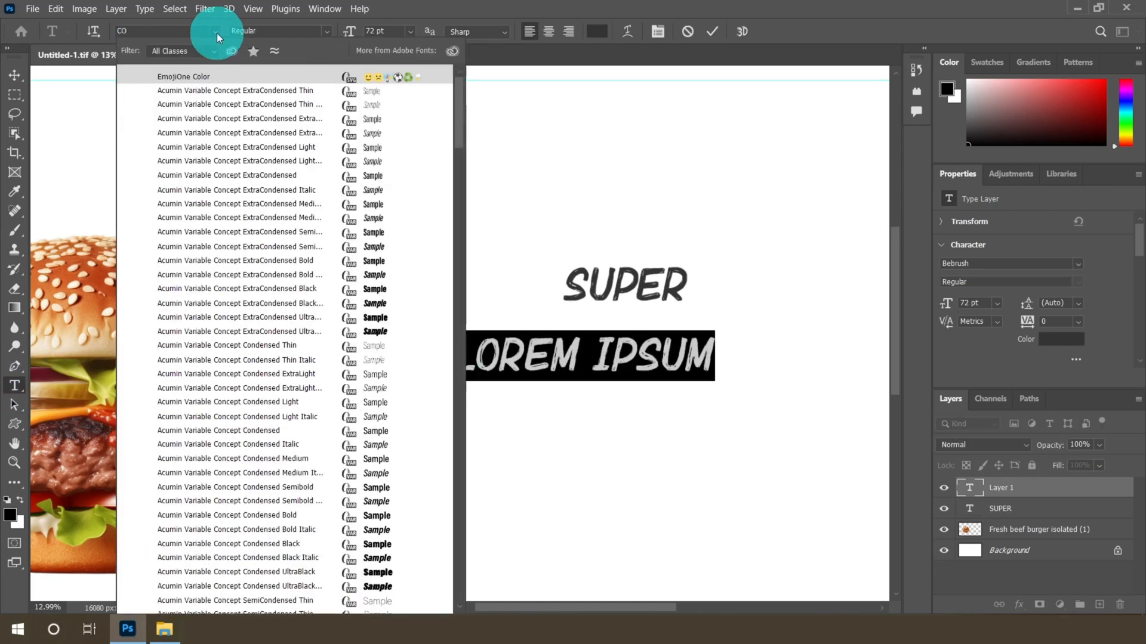
{"action": "type", "text": "T"}
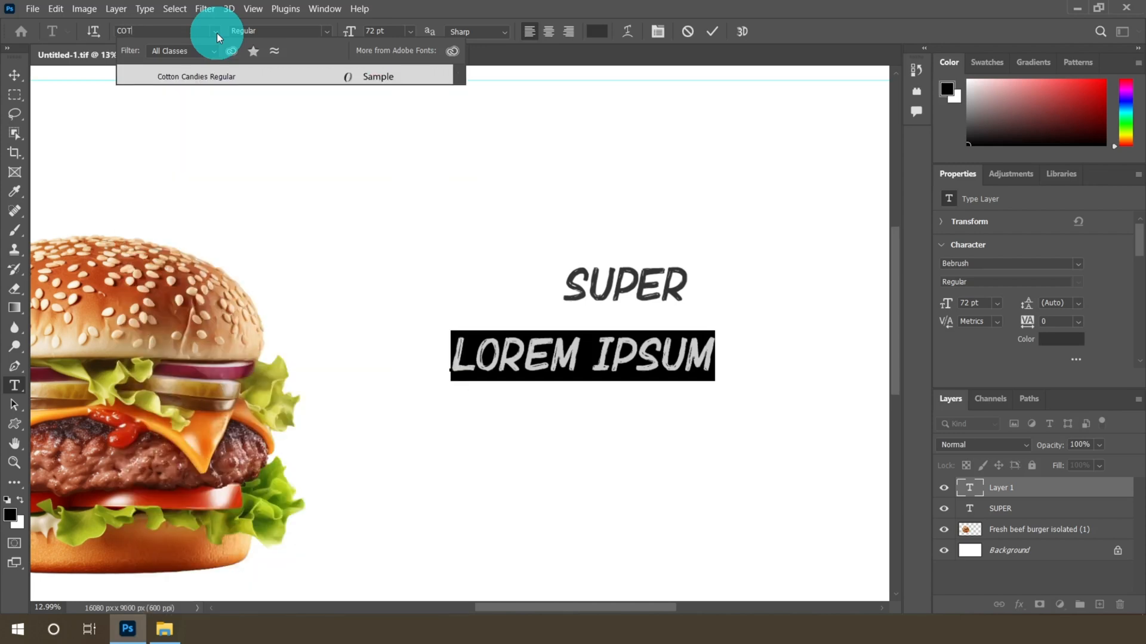
{"action": "left_click", "coordinate": [217, 76]}
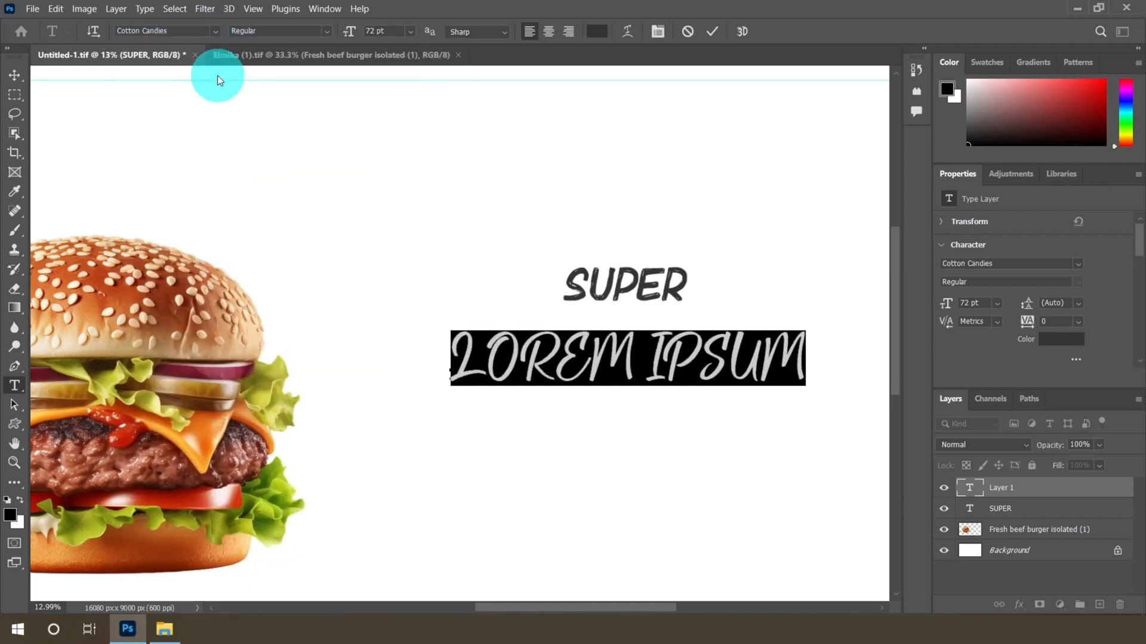
{"action": "left_click", "coordinate": [326, 31]}
{"action": "left_click", "coordinate": [303, 46]}
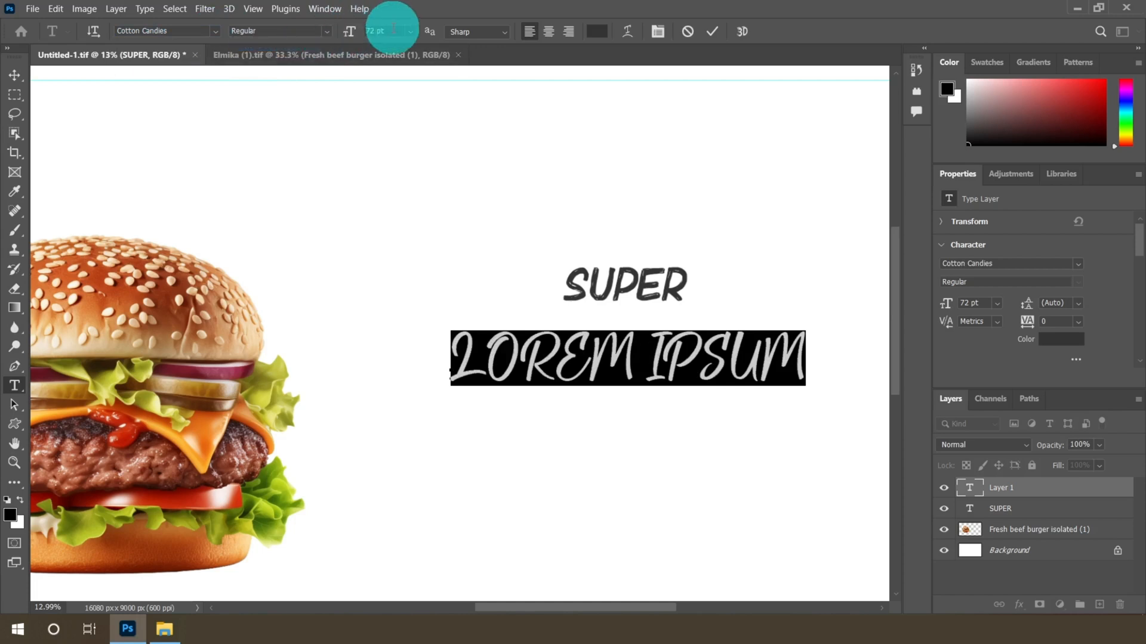
{"action": "left_click", "coordinate": [410, 31]}
{"action": "left_click", "coordinate": [394, 224]}
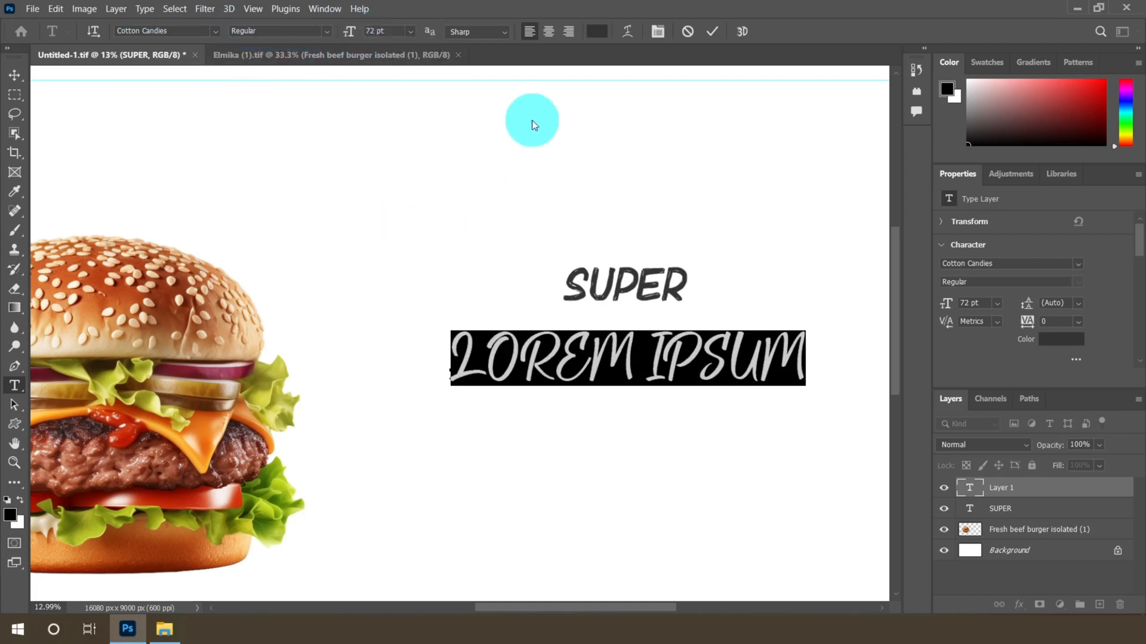
Set the second text's colour to #EB1C24 and type DELICIOUS
{"action": "left_click", "coordinate": [596, 32]}
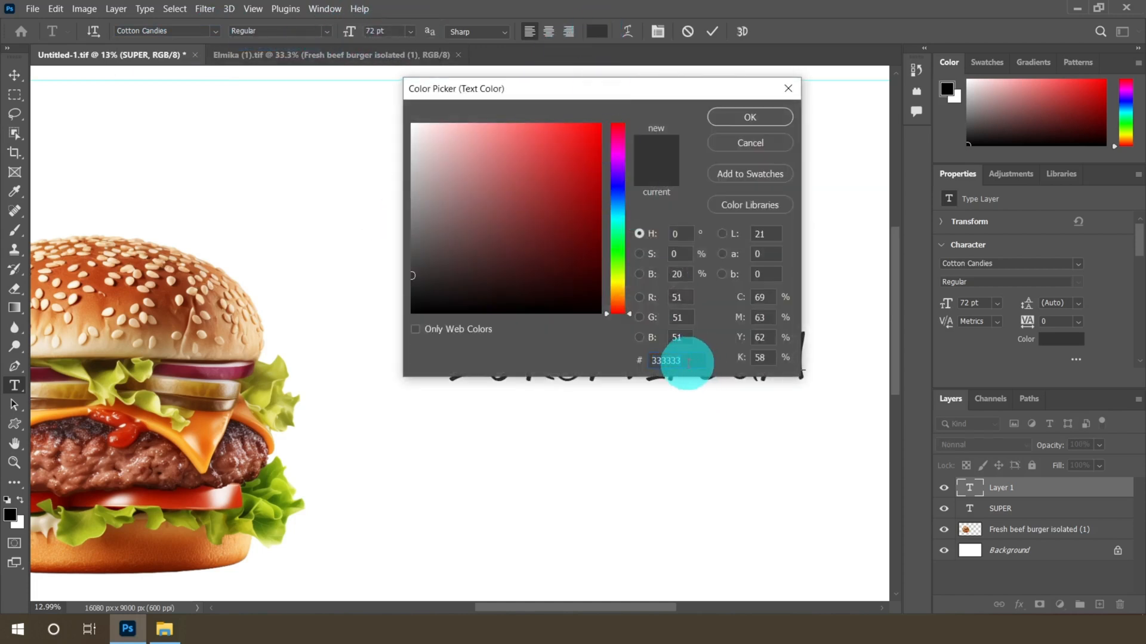
{"action": "type", "text": "E"}
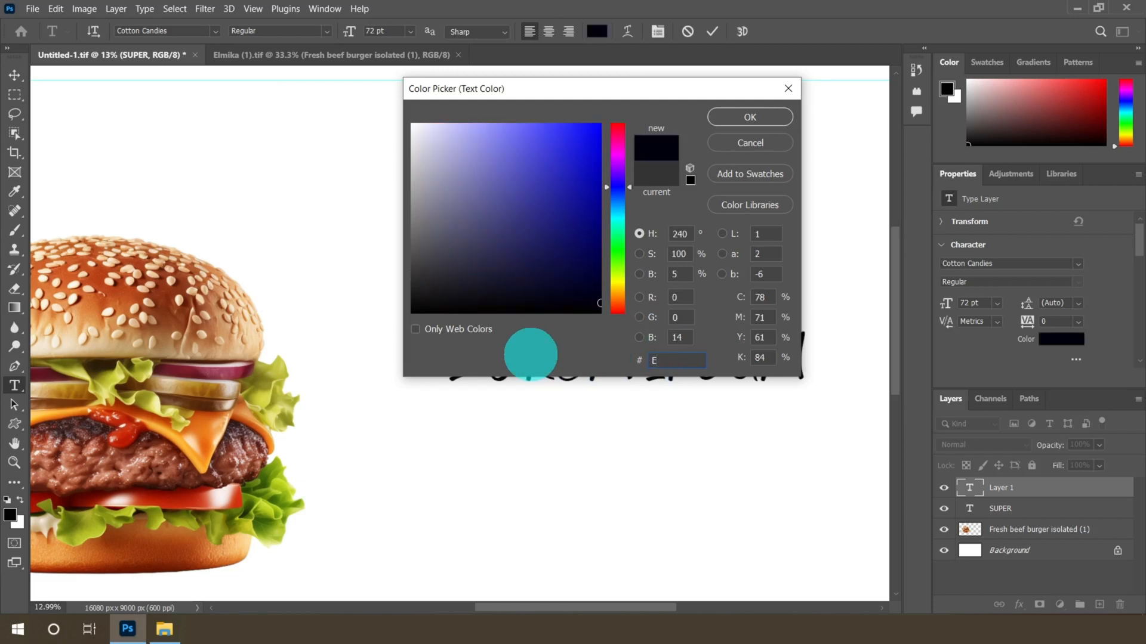
{"action": "type", "text": "B1"}
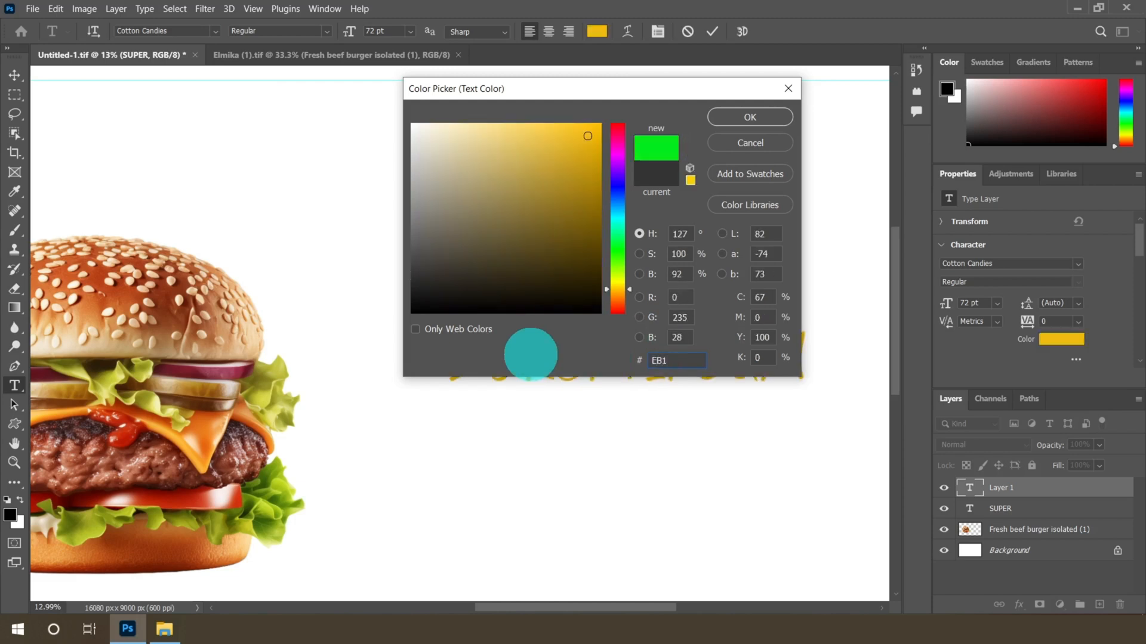
{"action": "type", "text": "C24"}
{"action": "left_click_drag", "start_coordinate": [692, 359], "coordinate": [611, 365]}
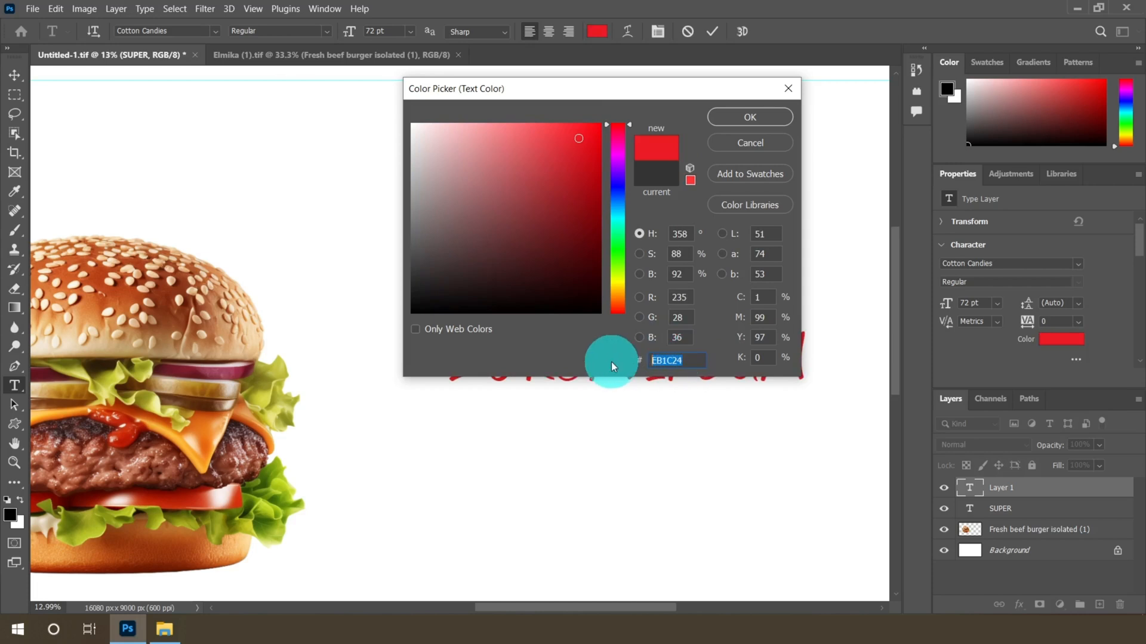
{"action": "left_click", "coordinate": [751, 118]}
{"action": "type", "text": "Delicious"}
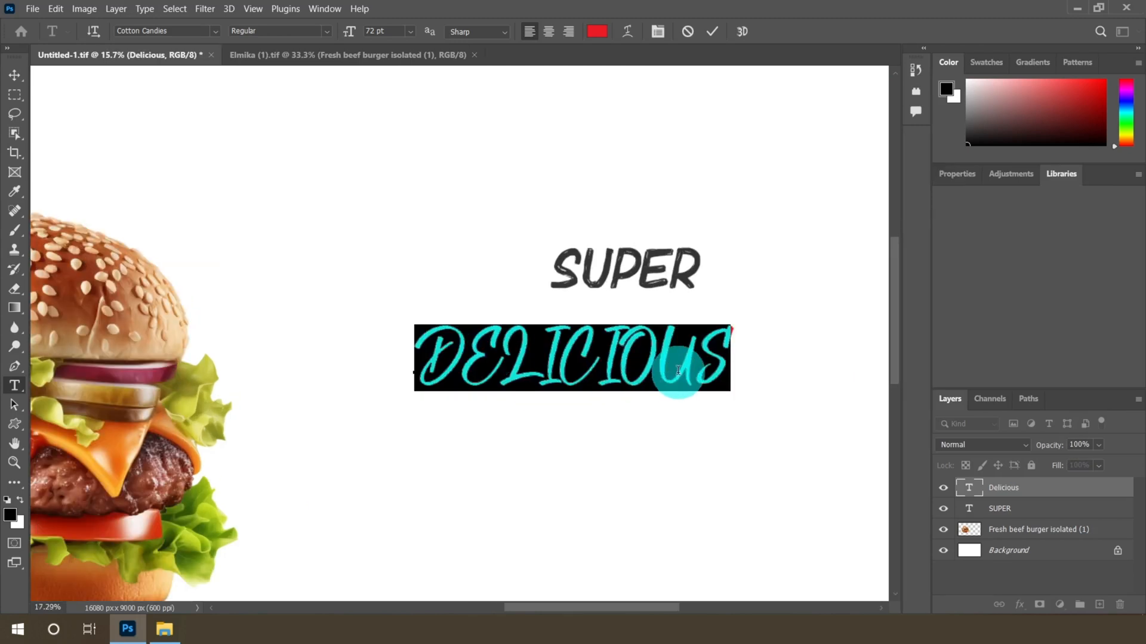
Turn off All Caps for the DELICIOUS text so it reads Delicious
{"action": "scroll", "coordinate": [678, 374], "scroll_direction": "up", "scroll_amount": 2}
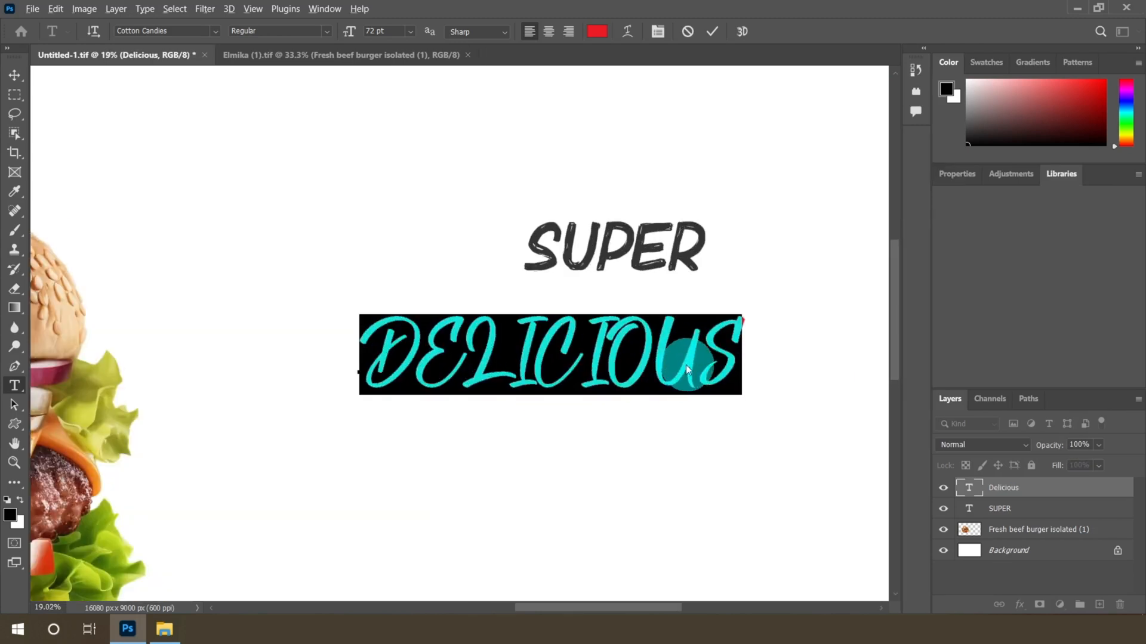
{"action": "left_click", "coordinate": [951, 173]}
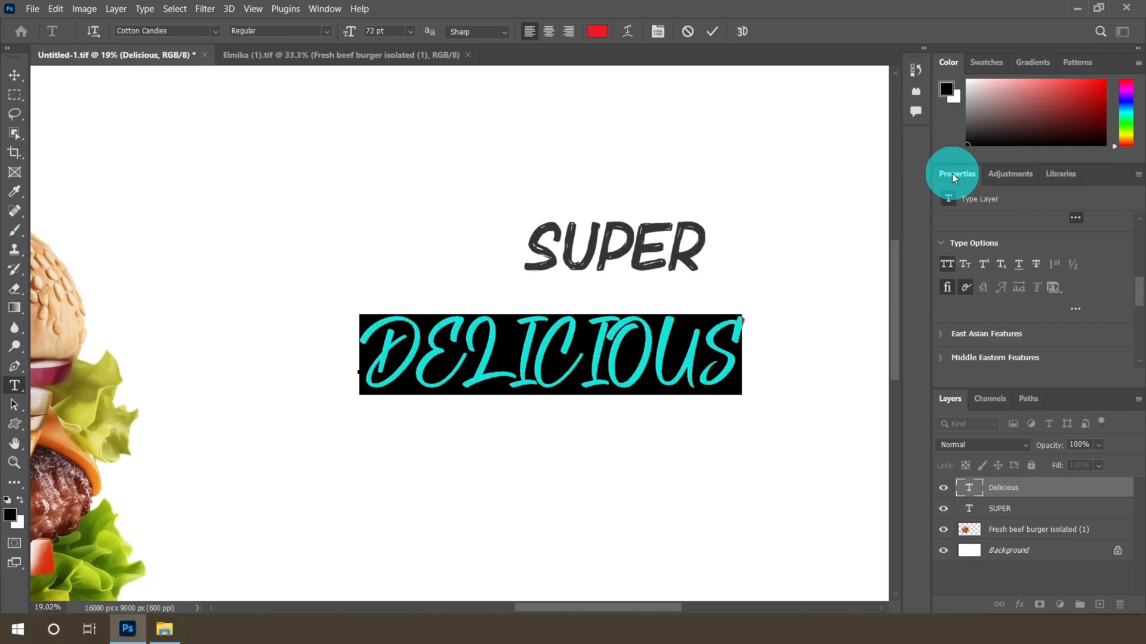
{"action": "left_click", "coordinate": [945, 265]}
{"action": "left_click", "coordinate": [944, 263]}
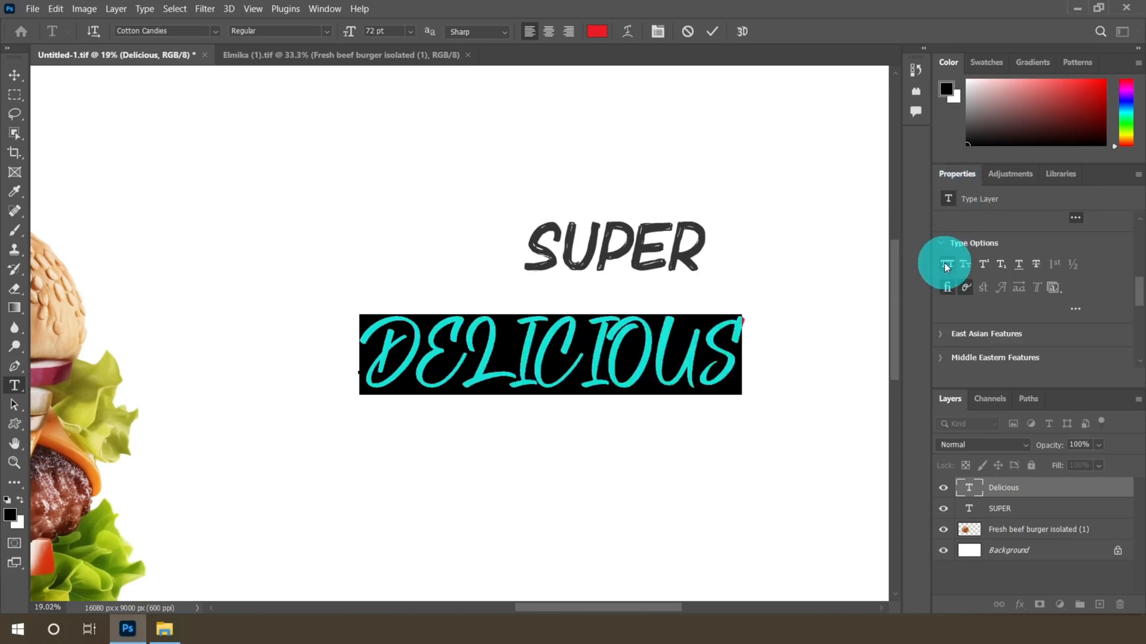
{"action": "left_click", "coordinate": [944, 263]}
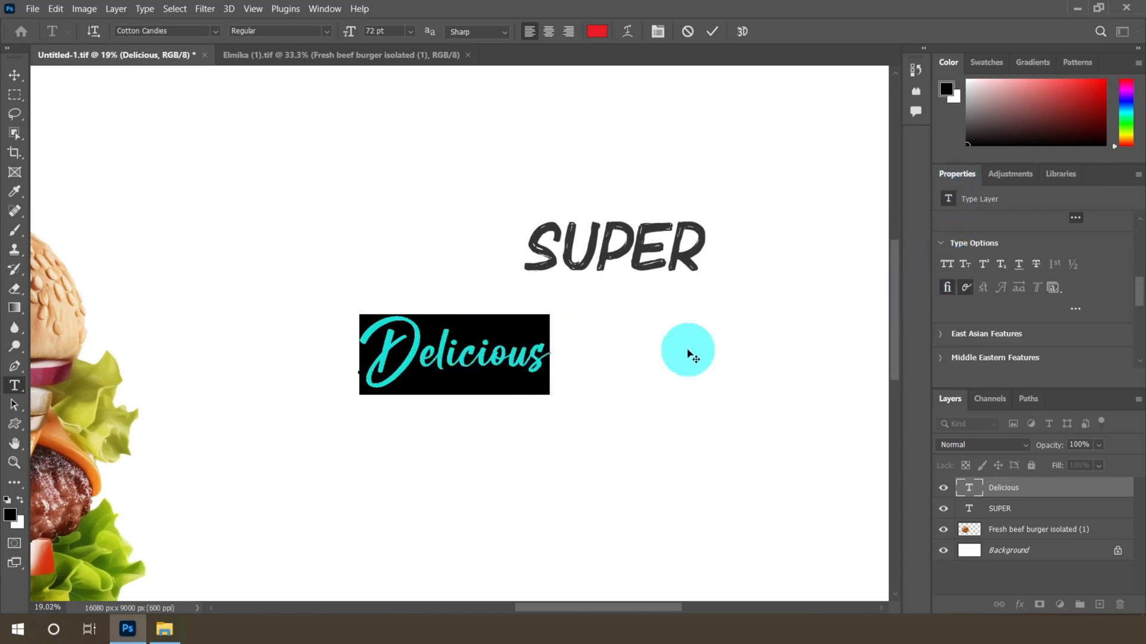
Enlarge the Delicious text and move it up just beneath SUPER
{"action": "left_click", "coordinate": [14, 76]}
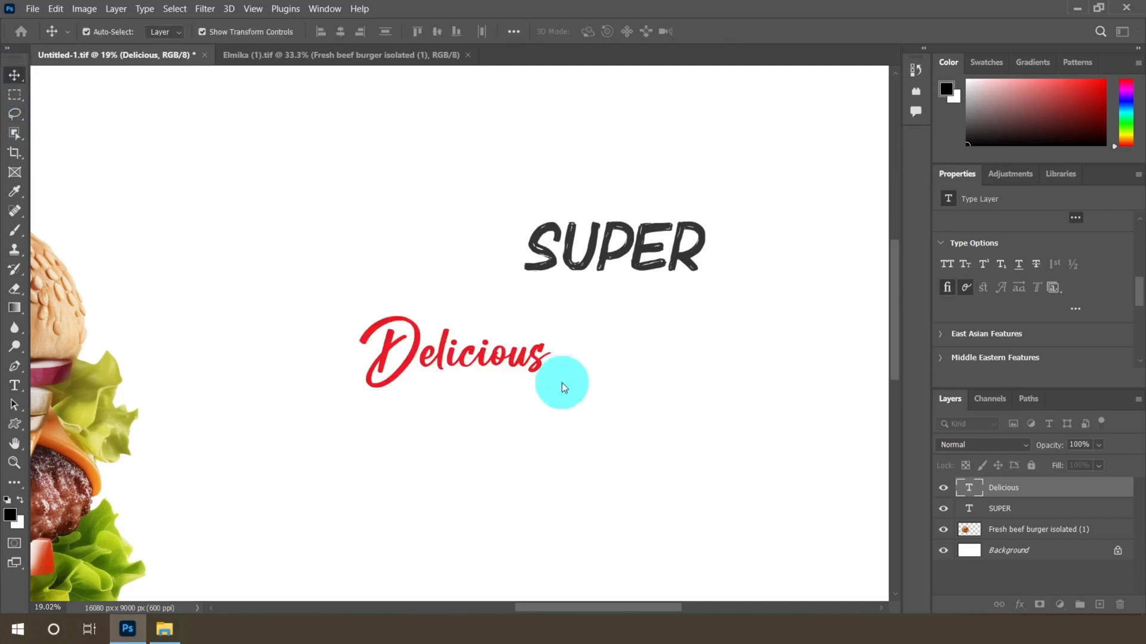
{"action": "left_click", "coordinate": [411, 354]}
{"action": "scroll", "coordinate": [414, 356], "scroll_direction": "down", "scroll_amount": 3}
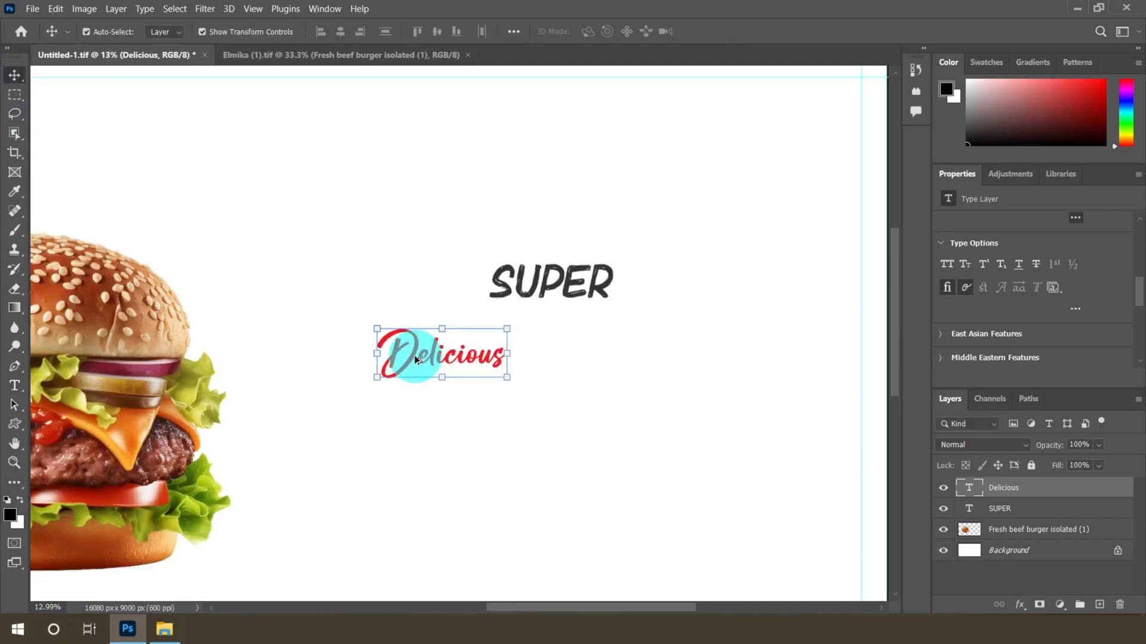
{"action": "scroll", "coordinate": [414, 356], "scroll_direction": "down", "scroll_amount": 1}
{"action": "key", "text": "ctrl+t"}
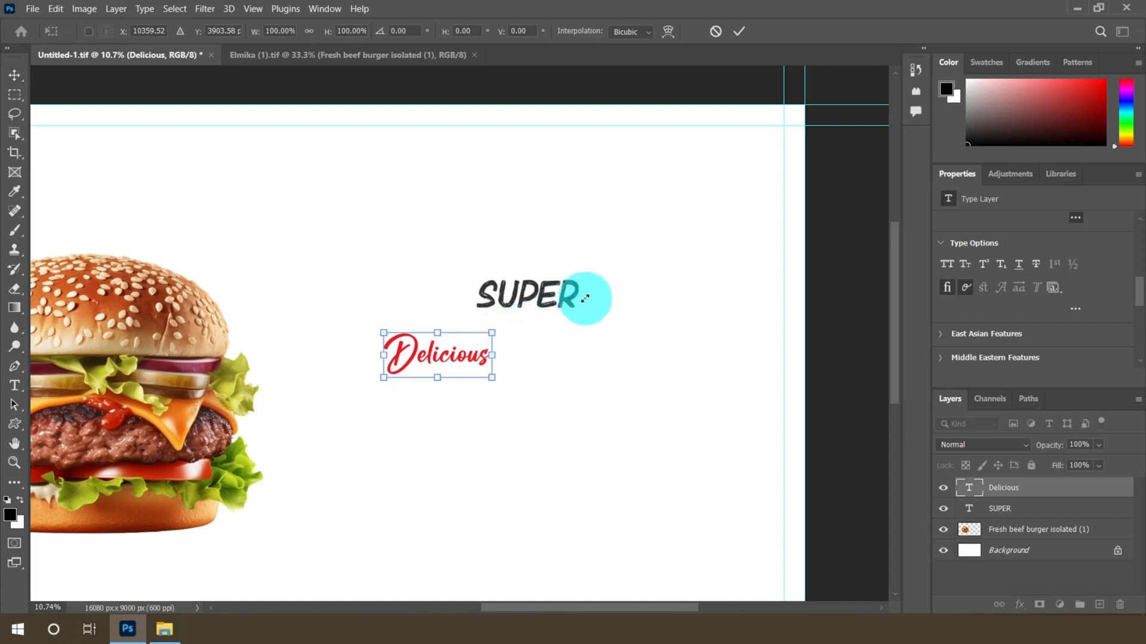
{"action": "left_click_drag", "start_coordinate": [586, 298], "coordinate": [561, 304]}
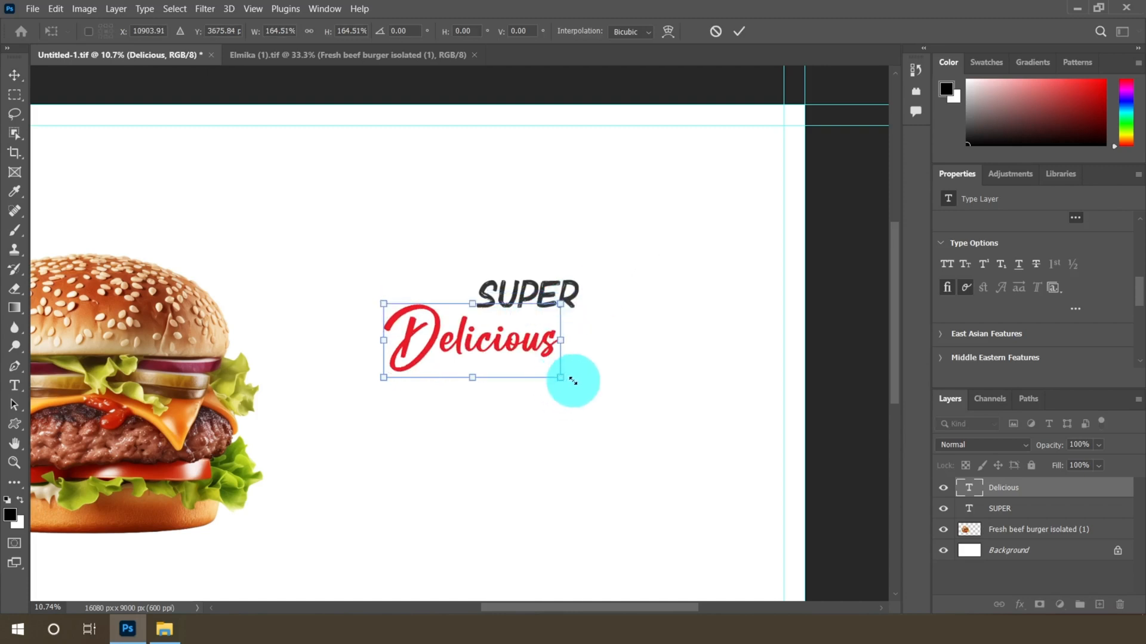
{"action": "left_click_drag", "start_coordinate": [573, 381], "coordinate": [582, 387]}
{"action": "left_click", "coordinate": [740, 33]}
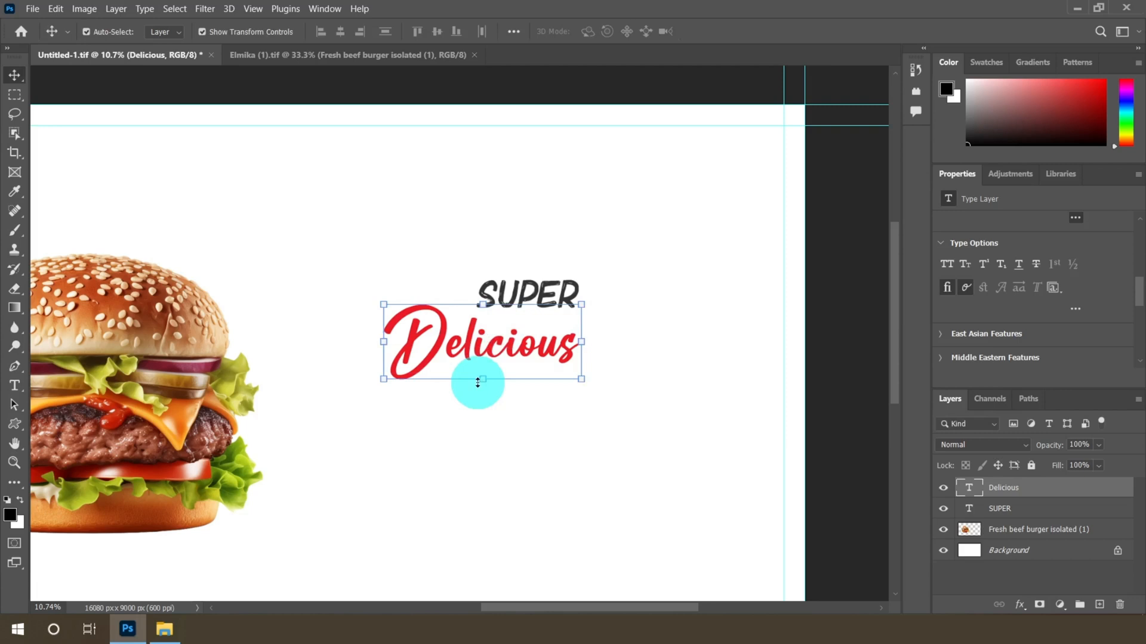
Move Delicious further up so it overlaps SUPER, and enlarge it slightly to about 105%
{"action": "scroll", "coordinate": [478, 382], "scroll_direction": "up", "scroll_amount": 5}
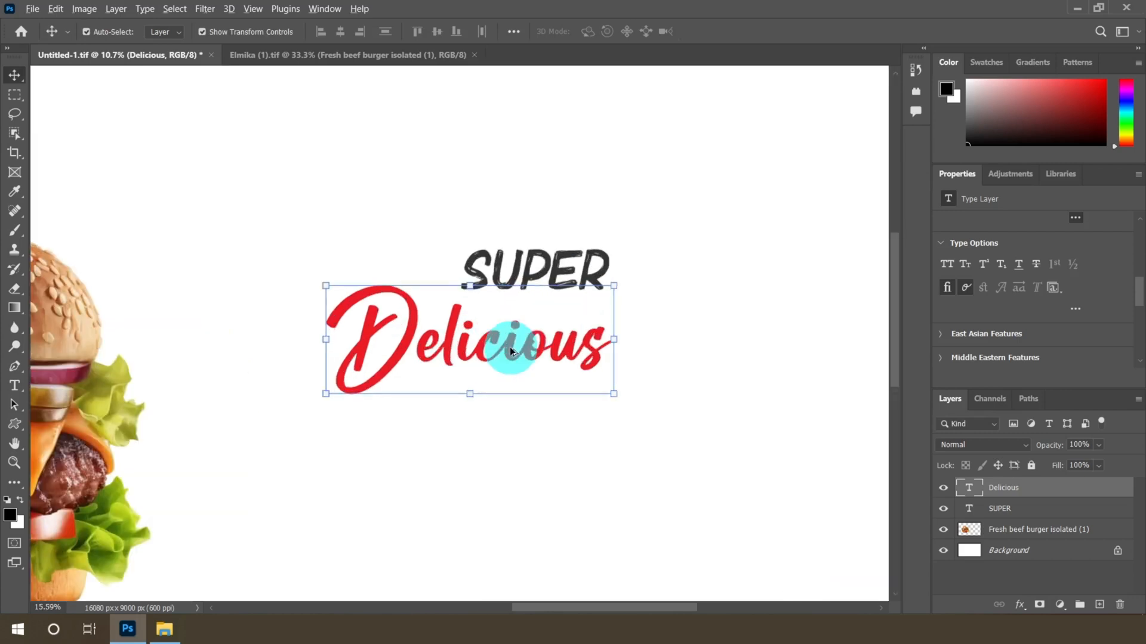
{"action": "left_click_drag", "start_coordinate": [433, 346], "coordinate": [412, 247]}
{"action": "scroll", "coordinate": [421, 293], "scroll_direction": "down", "scroll_amount": 3}
{"action": "key", "text": "ctrl+t"}
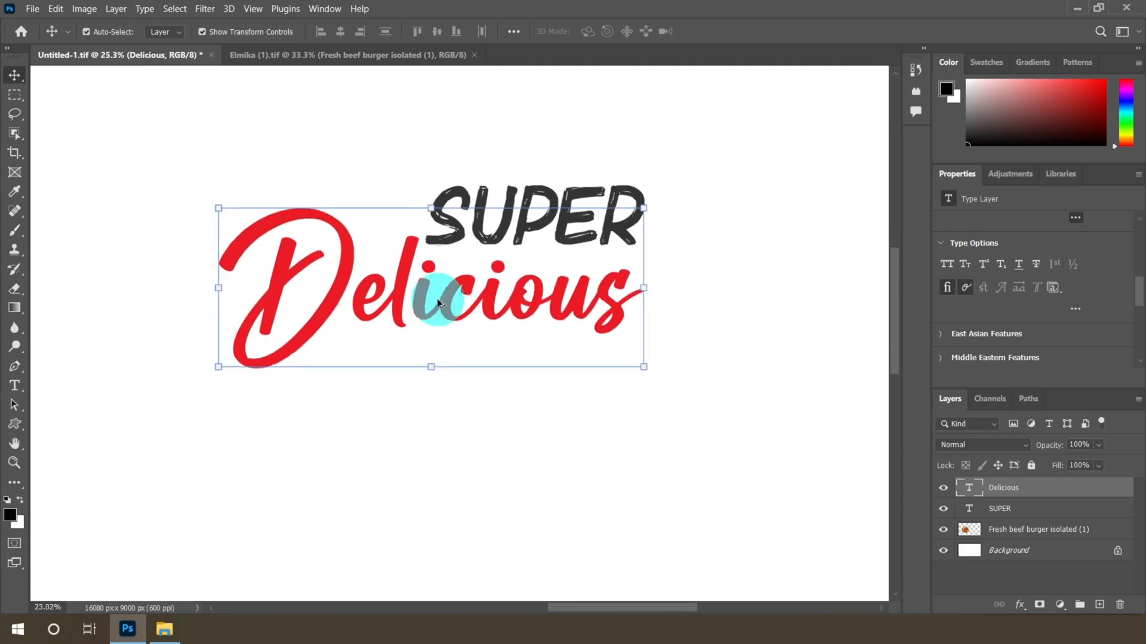
{"action": "left_click_drag", "start_coordinate": [626, 376], "coordinate": [647, 386]}
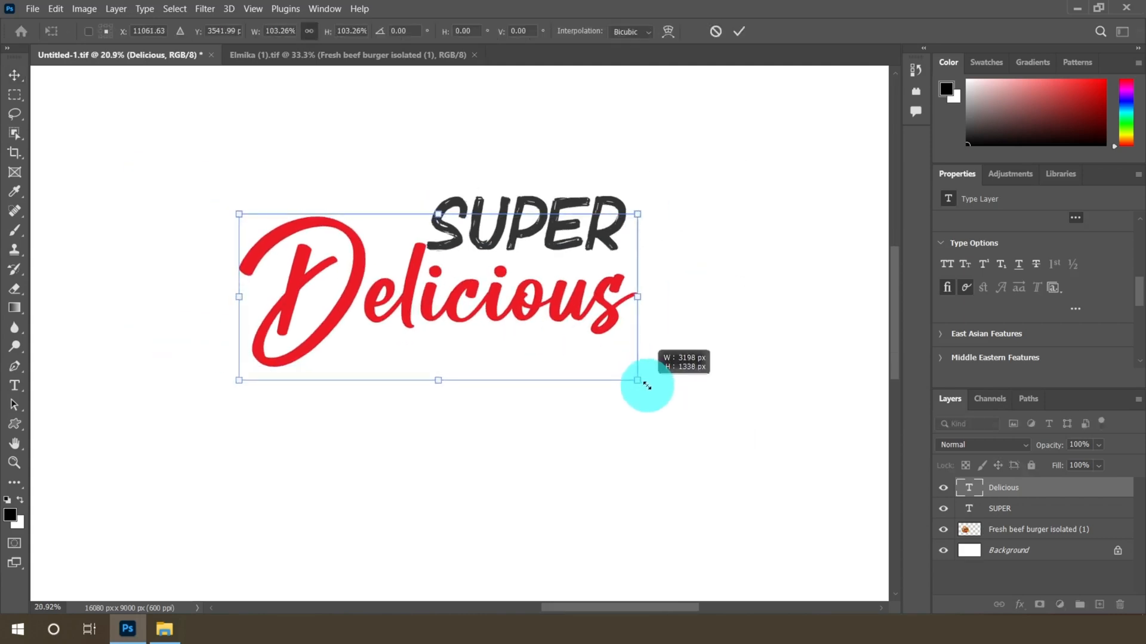
{"action": "left_click", "coordinate": [740, 34]}
{"action": "scroll", "coordinate": [486, 304], "scroll_direction": "up", "scroll_amount": 1}
{"action": "scroll", "coordinate": [487, 305], "scroll_direction": "up", "scroll_amount": 3}
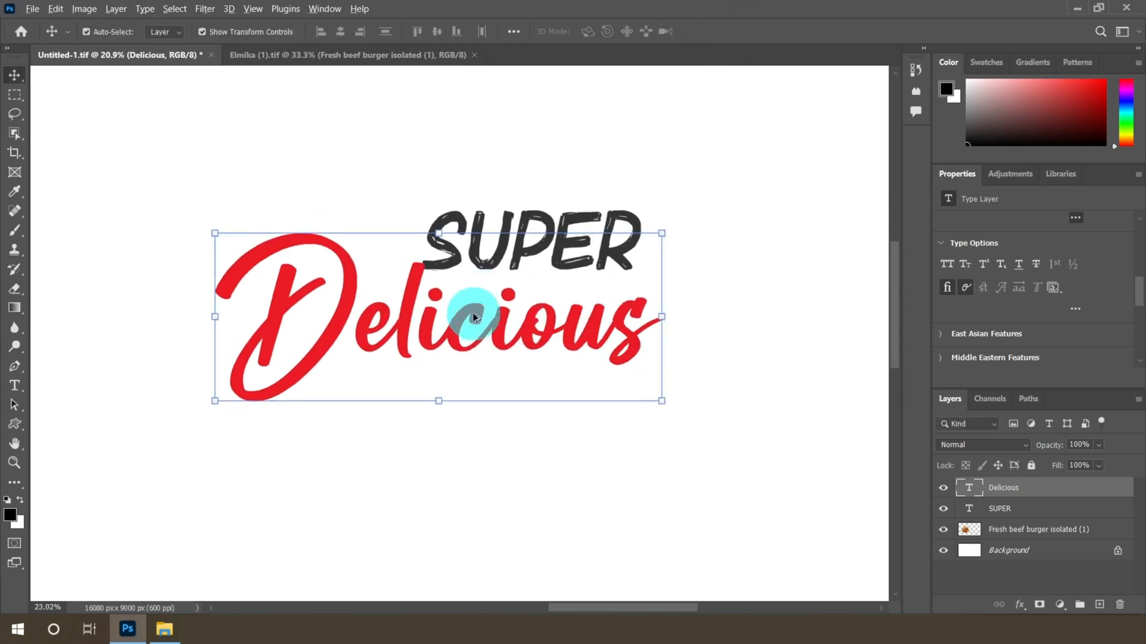
{"action": "mouse_move", "coordinate": [460, 320]}
{"action": "left_mouse_down"}
{"action": "mouse_move", "coordinate": [445, 316]}
{"action": "mouse_move", "coordinate": [459, 320]}
{"action": "left_mouse_up"}
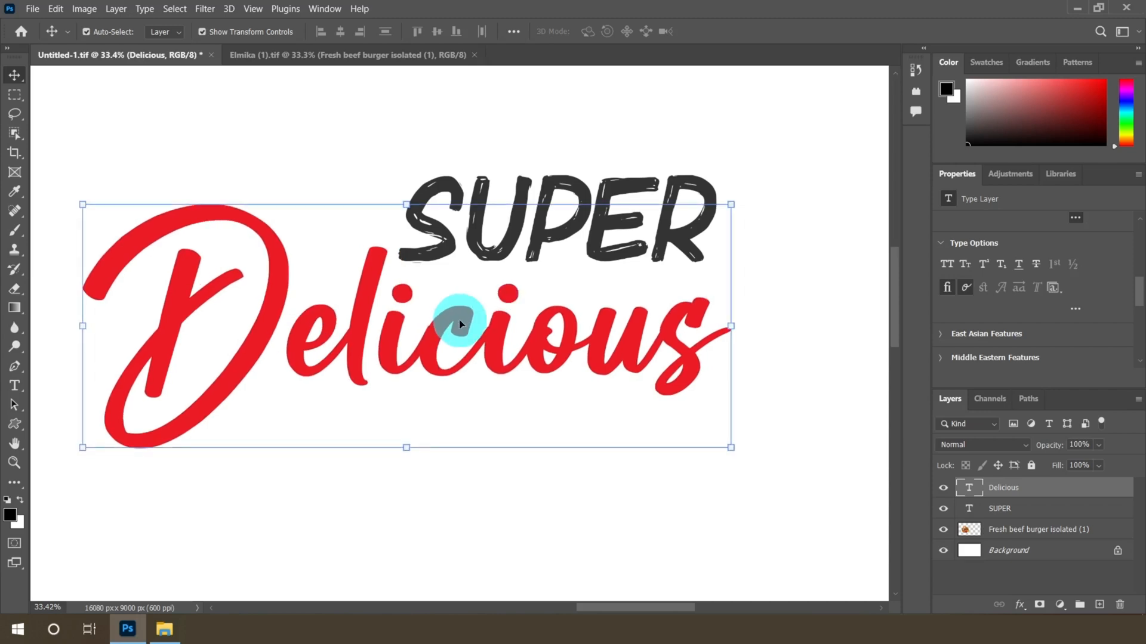
{"action": "scroll", "coordinate": [532, 280], "scroll_direction": "down", "scroll_amount": 5}
{"action": "scroll", "coordinate": [536, 279], "scroll_direction": "up", "scroll_amount": 1}
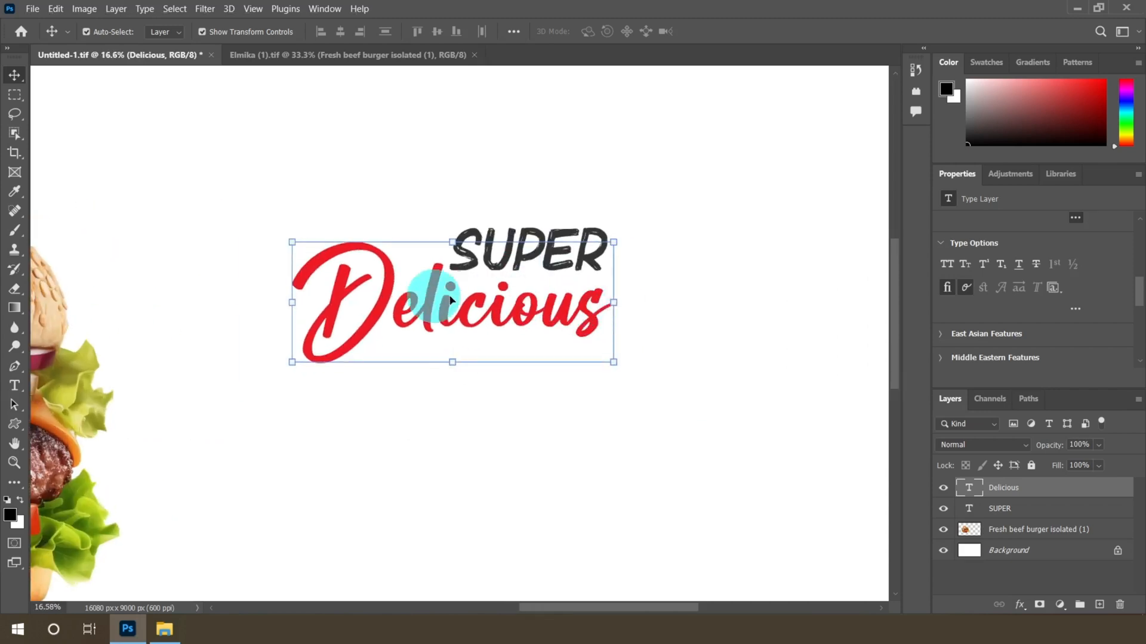
Add a new horizontal text layer below the Delicious headline
{"action": "left_click", "coordinate": [20, 389]}
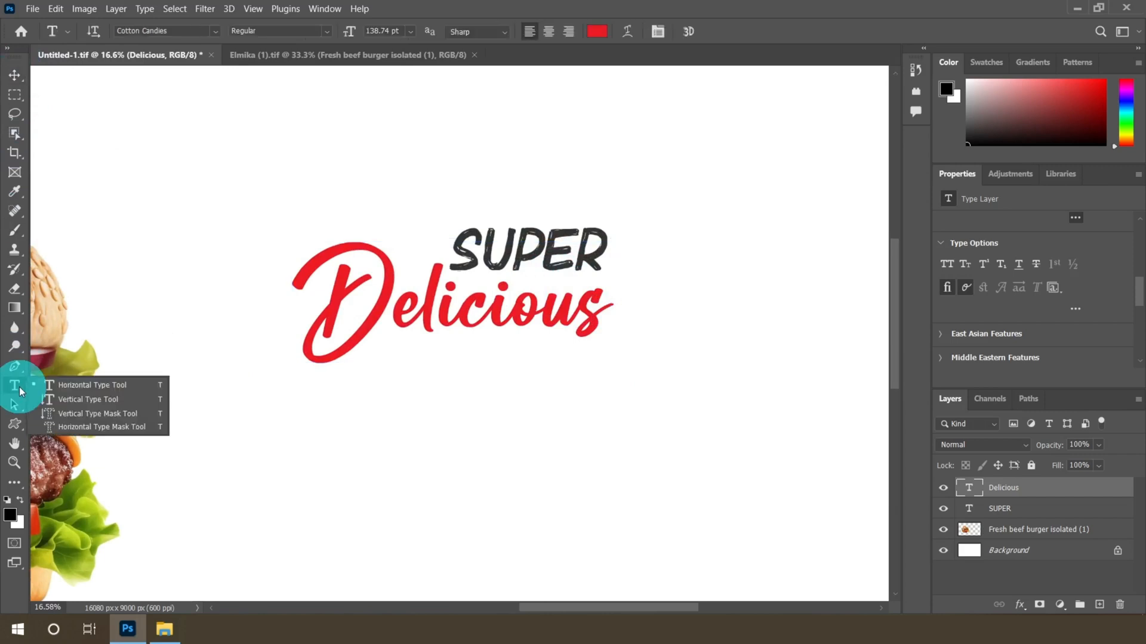
{"action": "left_click", "coordinate": [72, 386]}
{"action": "left_click", "coordinate": [316, 492]}
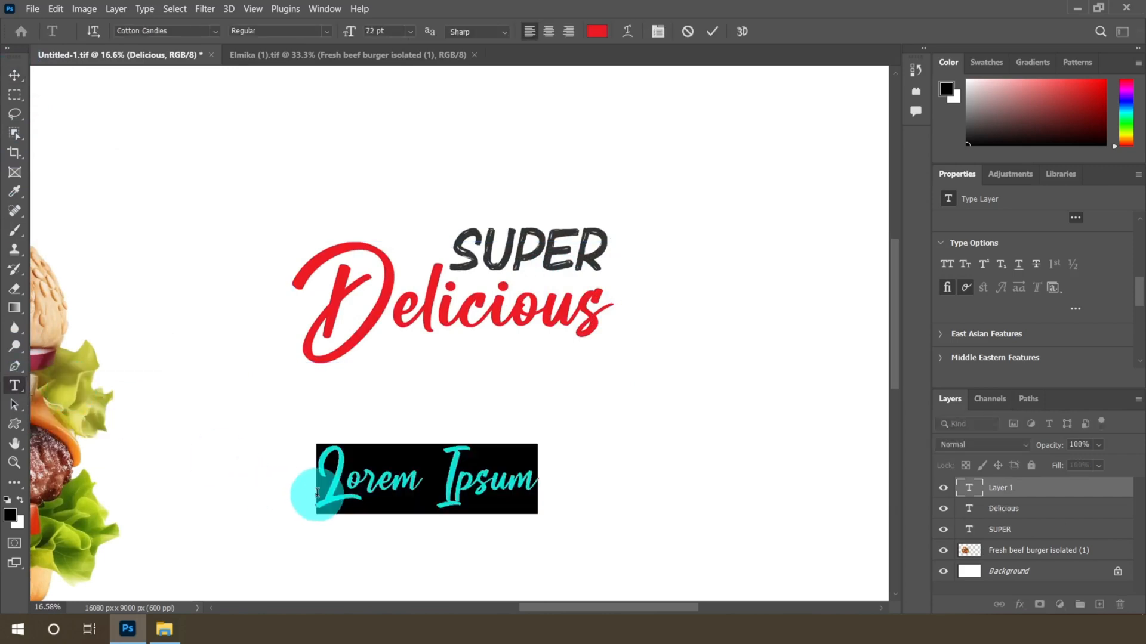
Set the new text's font to Bebrush and its colour to #333333
{"action": "left_click", "coordinate": [216, 31]}
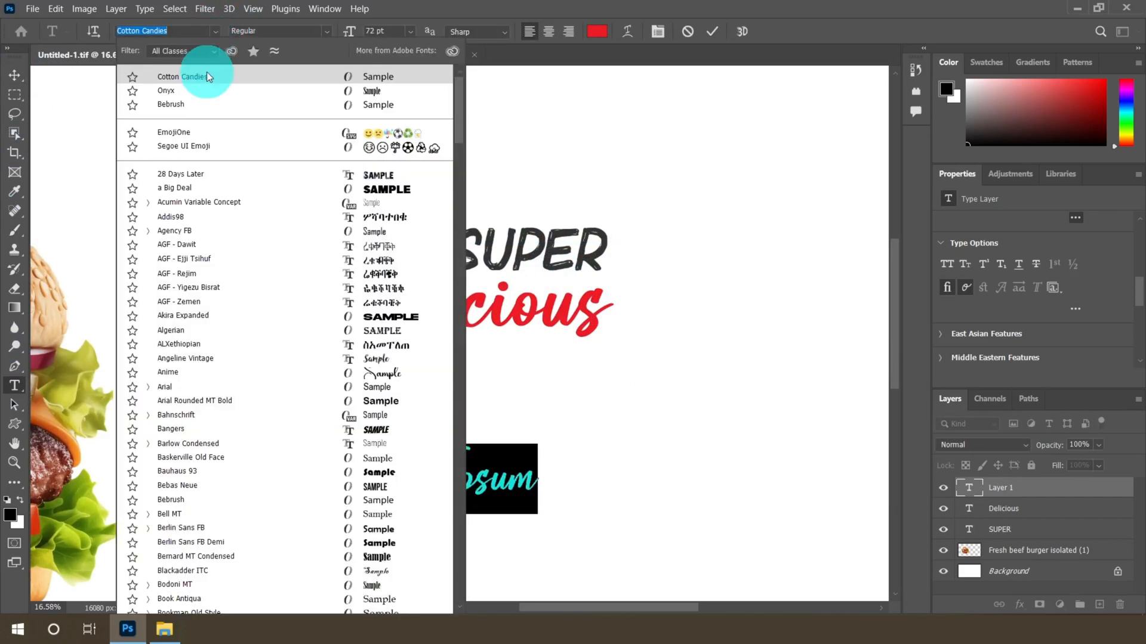
{"action": "left_click", "coordinate": [173, 104]}
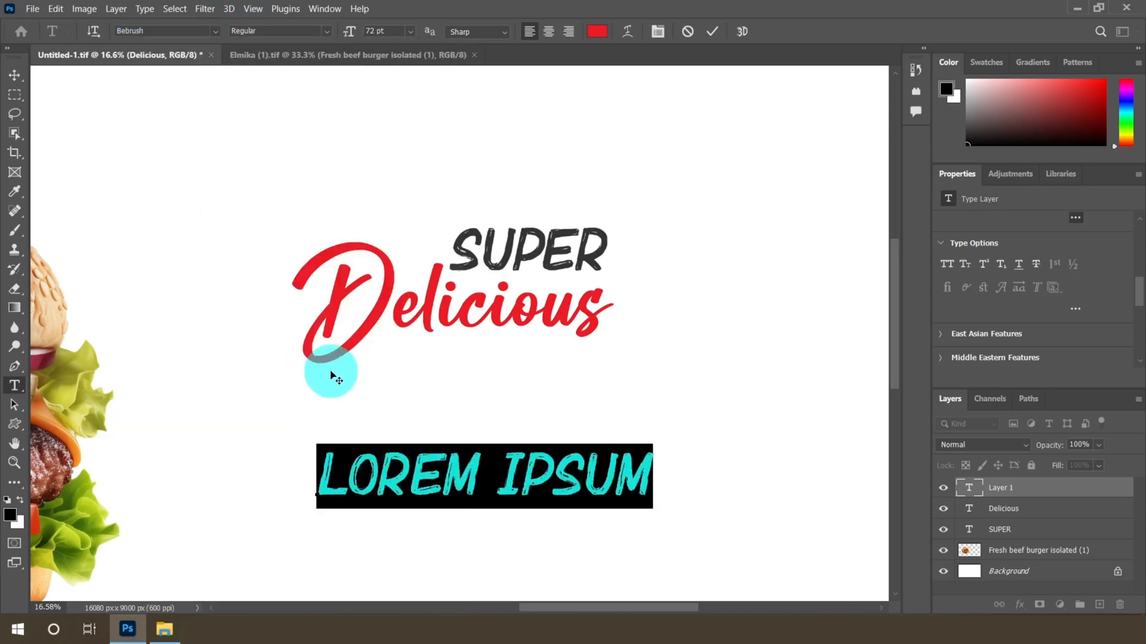
{"action": "left_click", "coordinate": [598, 32]}
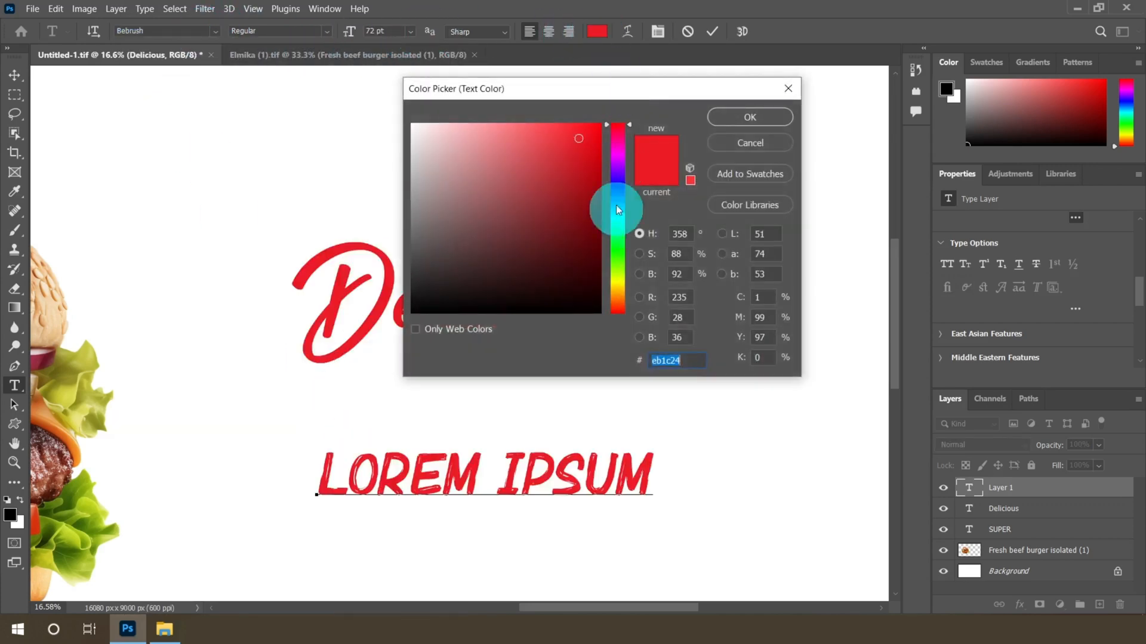
{"action": "type", "text": "33"}
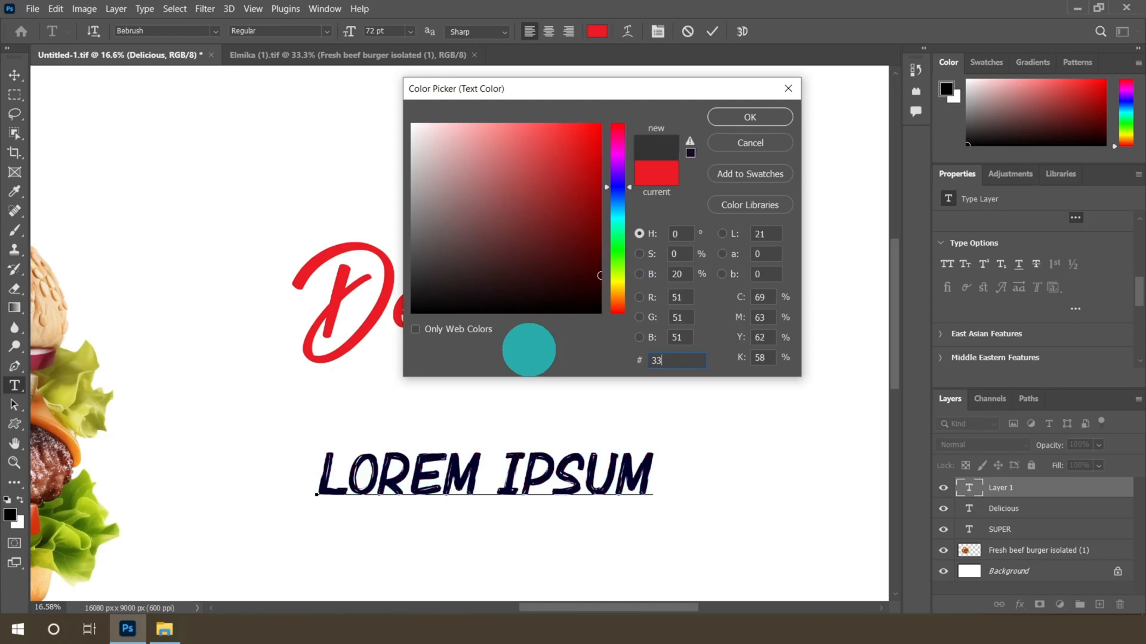
{"action": "type", "text": "3333"}
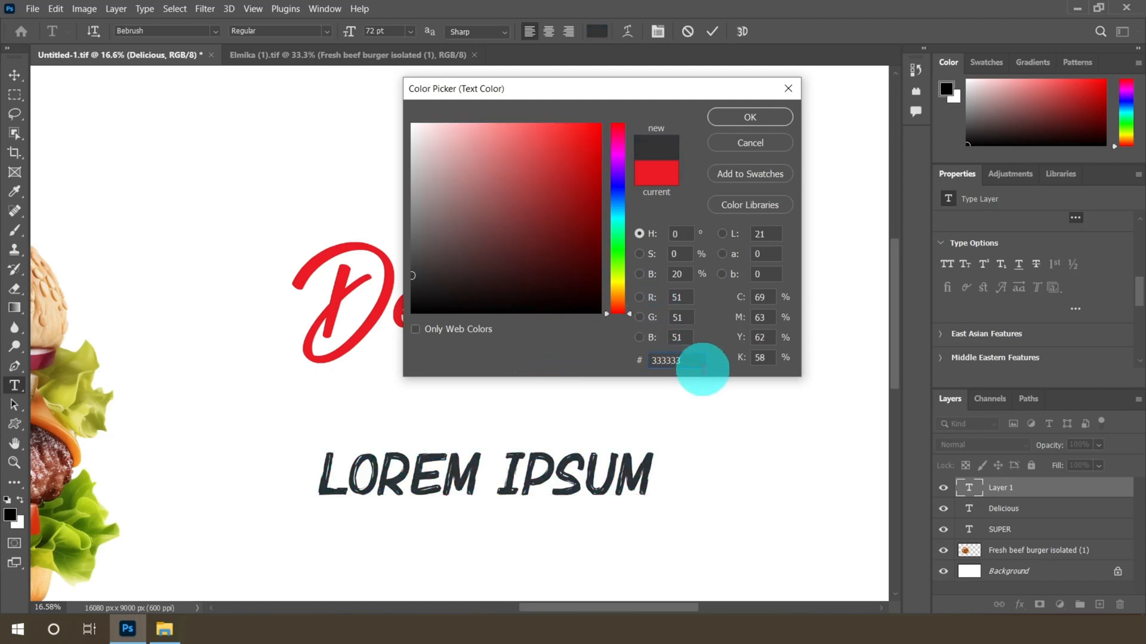
{"action": "left_click", "coordinate": [767, 116]}
Replace the placeholder text with BURGER
{"action": "left_click", "coordinate": [376, 480]}
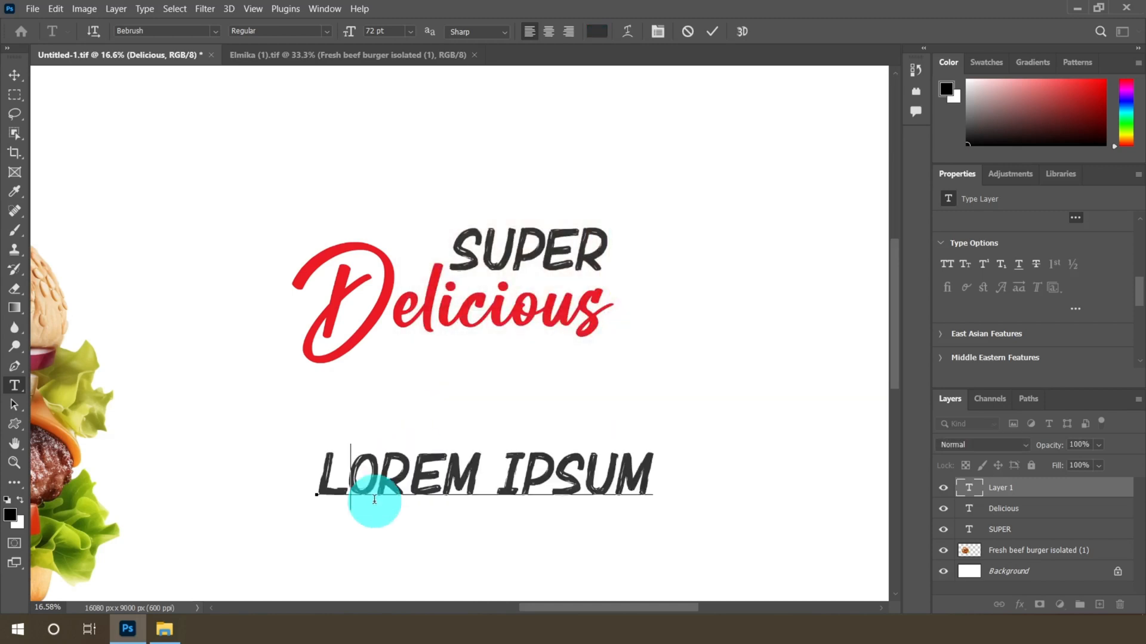
{"action": "key", "text": "ctrl+a"}
{"action": "type", "text": "B"}
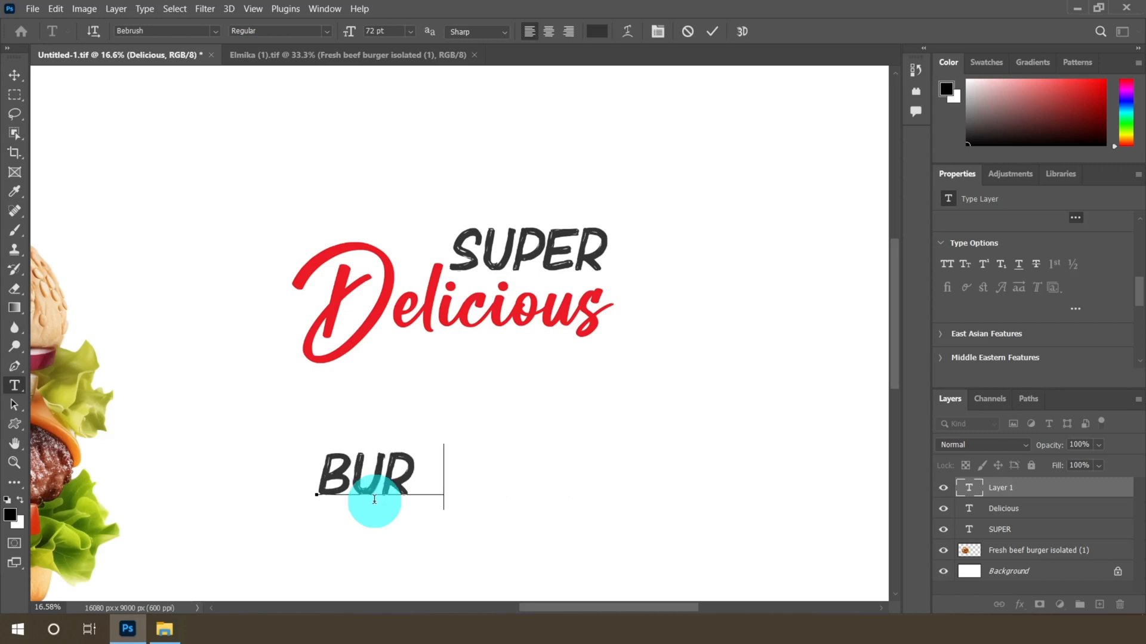
Select the BURGER text and change its font to Cotton Candies
{"action": "left_click_drag", "start_coordinate": [324, 476], "coordinate": [587, 470]}
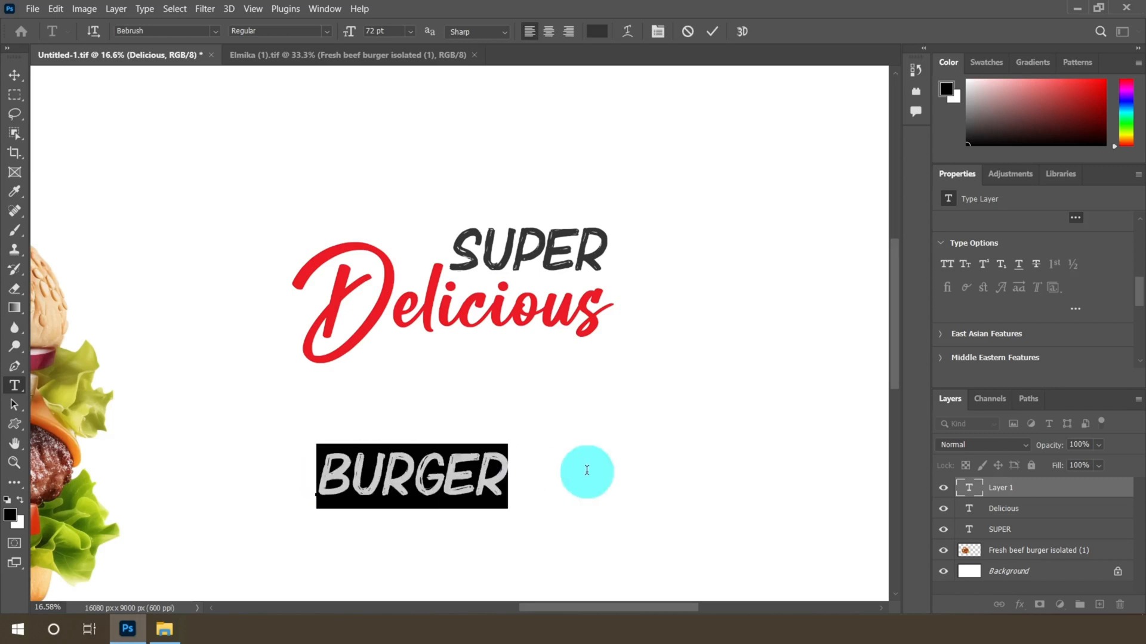
{"action": "left_click", "coordinate": [214, 30]}
{"action": "left_click", "coordinate": [192, 90]}
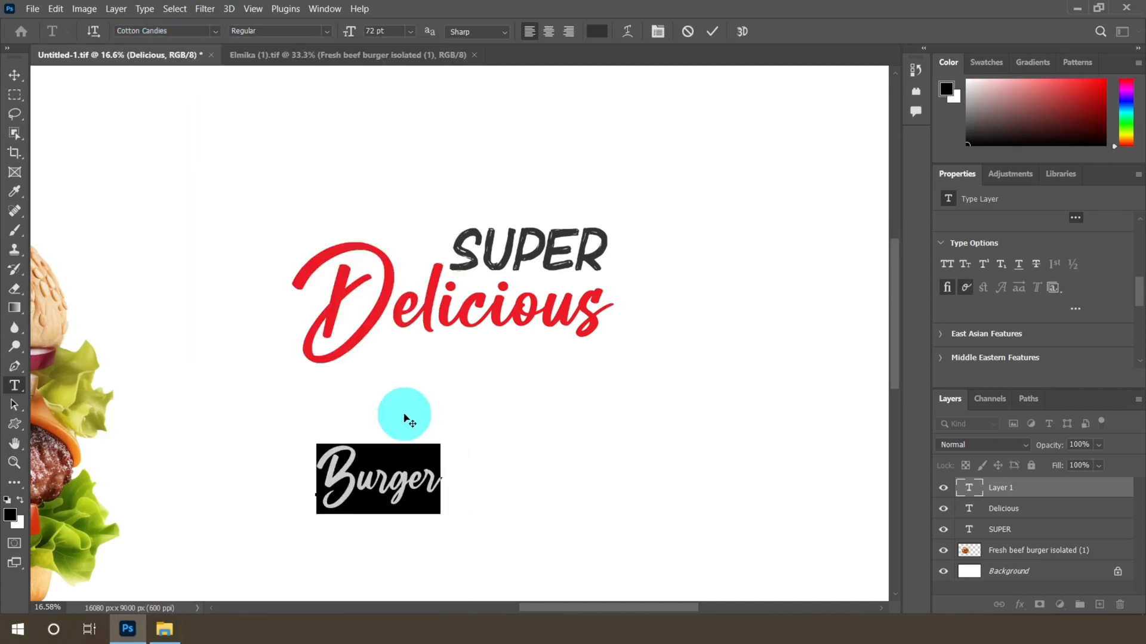
Scale the Burger text to about 460% and place it under Delicious, overlapping the headline
{"action": "left_click", "coordinate": [14, 75]}
{"action": "scroll", "coordinate": [404, 389], "scroll_direction": "down", "scroll_amount": 3}
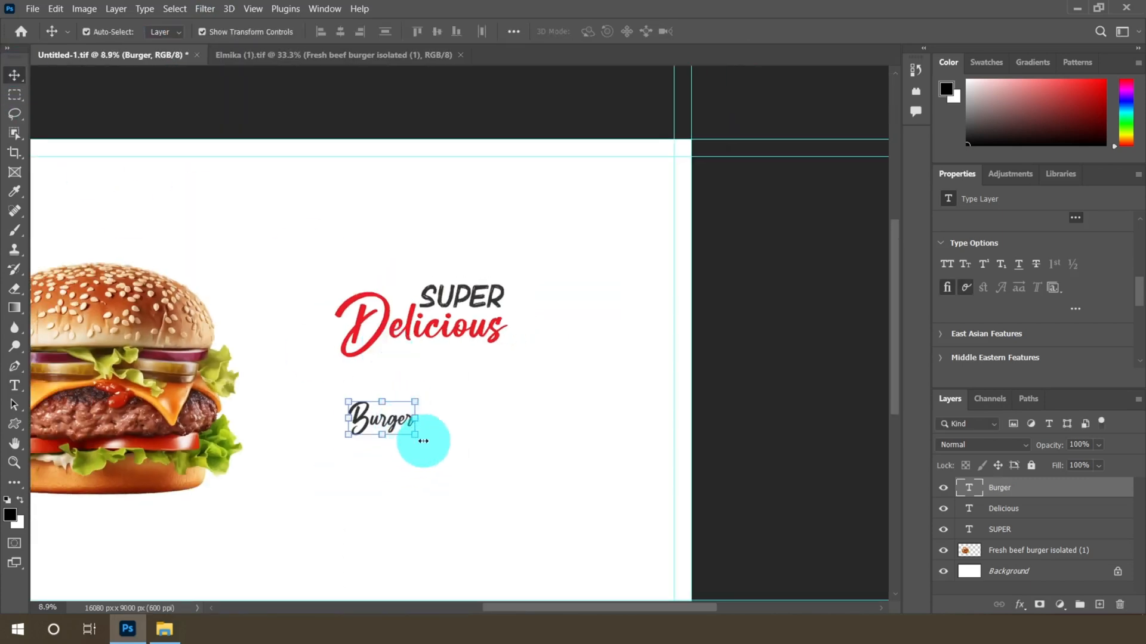
{"action": "key", "text": "ctrl+t"}
{"action": "left_click_drag", "start_coordinate": [416, 442], "coordinate": [609, 545]}
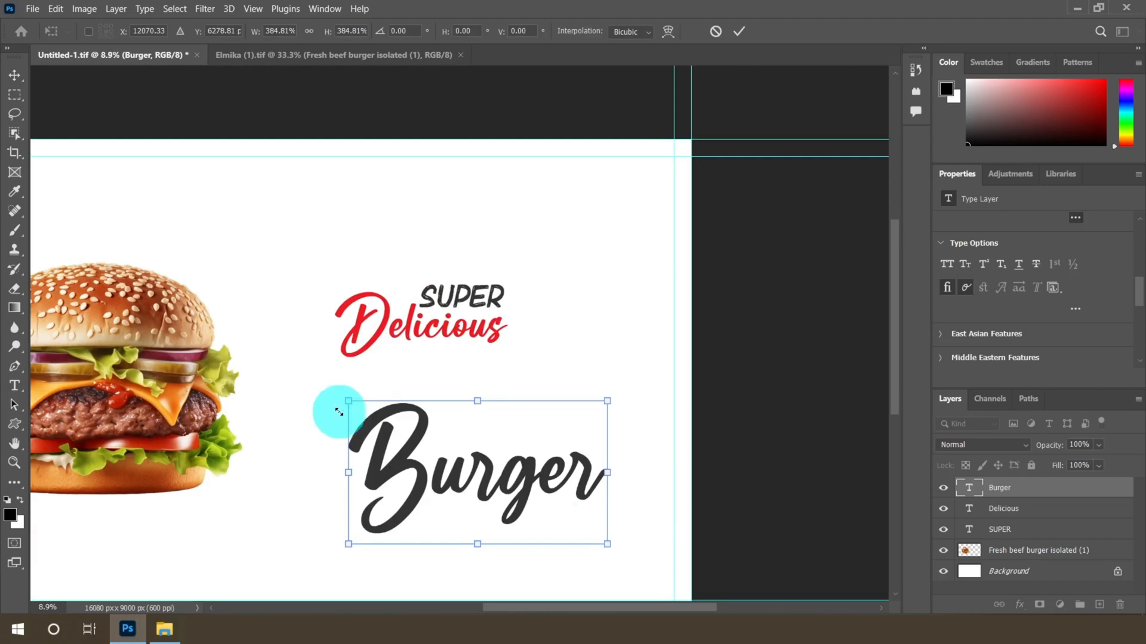
{"action": "left_click_drag", "start_coordinate": [339, 411], "coordinate": [336, 386]}
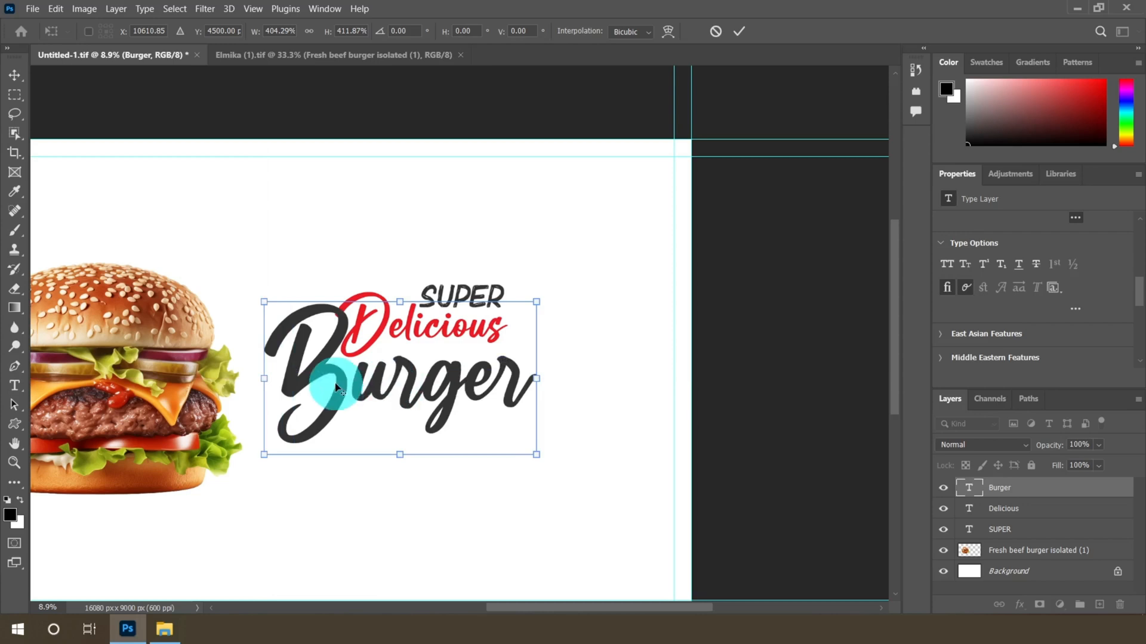
{"action": "scroll", "coordinate": [336, 387], "scroll_direction": "up", "scroll_amount": 1}
{"action": "left_click_drag", "start_coordinate": [256, 292], "coordinate": [233, 285]}
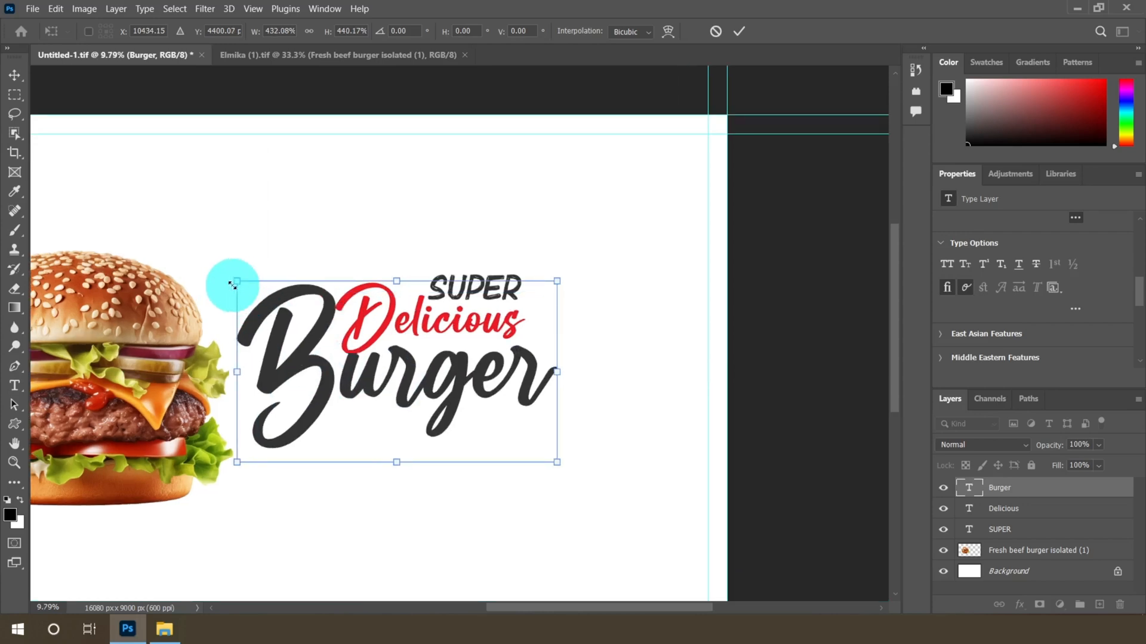
{"action": "left_click_drag", "start_coordinate": [557, 463], "coordinate": [578, 472]}
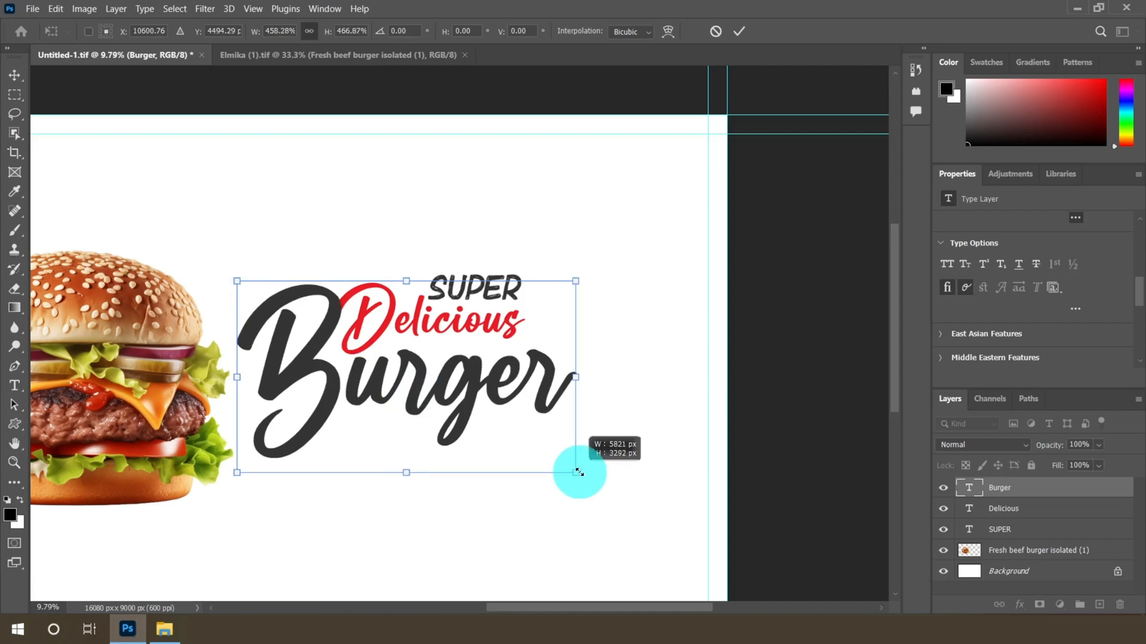
{"action": "left_click", "coordinate": [738, 31]}
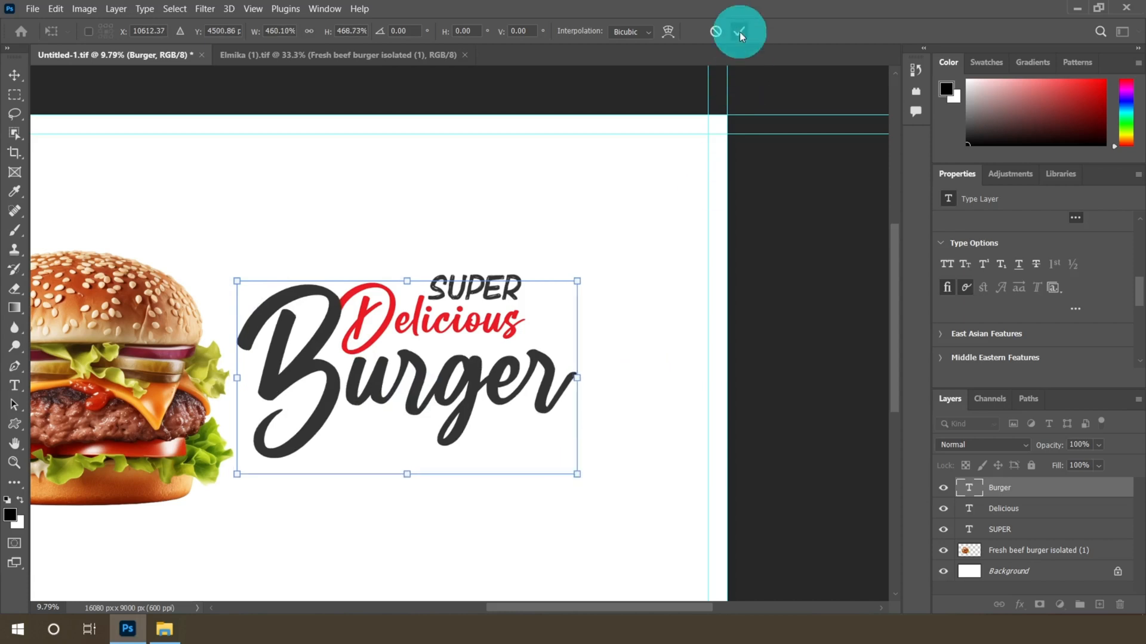
Select the Burger, Delicious and SUPER text layers together
{"action": "scroll", "coordinate": [461, 360], "scroll_direction": "up", "scroll_amount": 2}
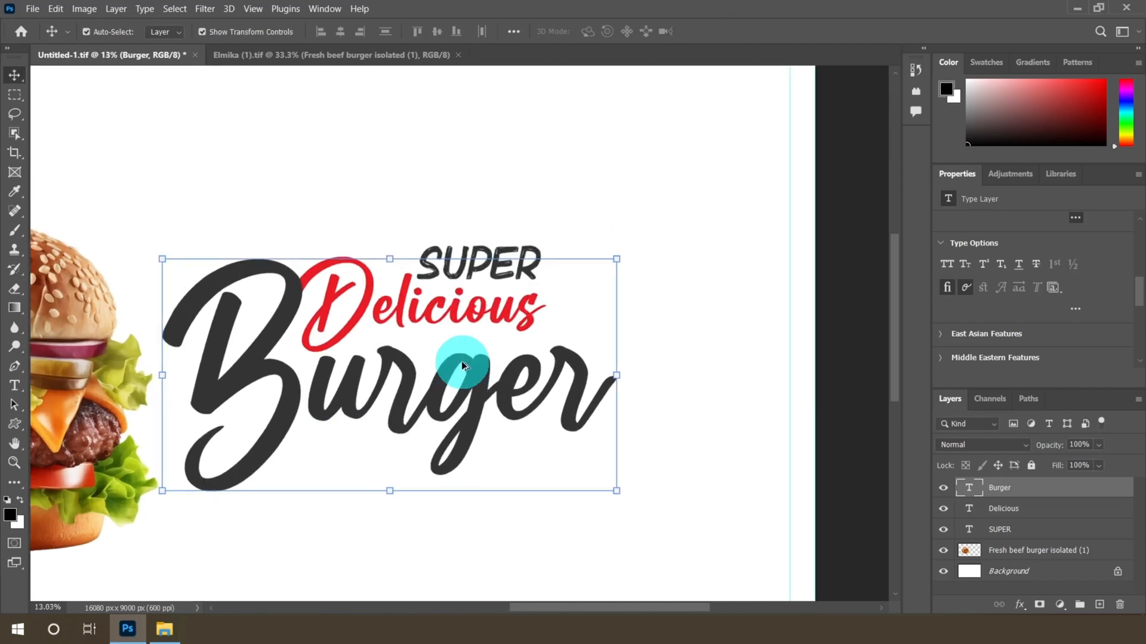
{"action": "left_click", "coordinate": [1029, 511], "text": "shift"}
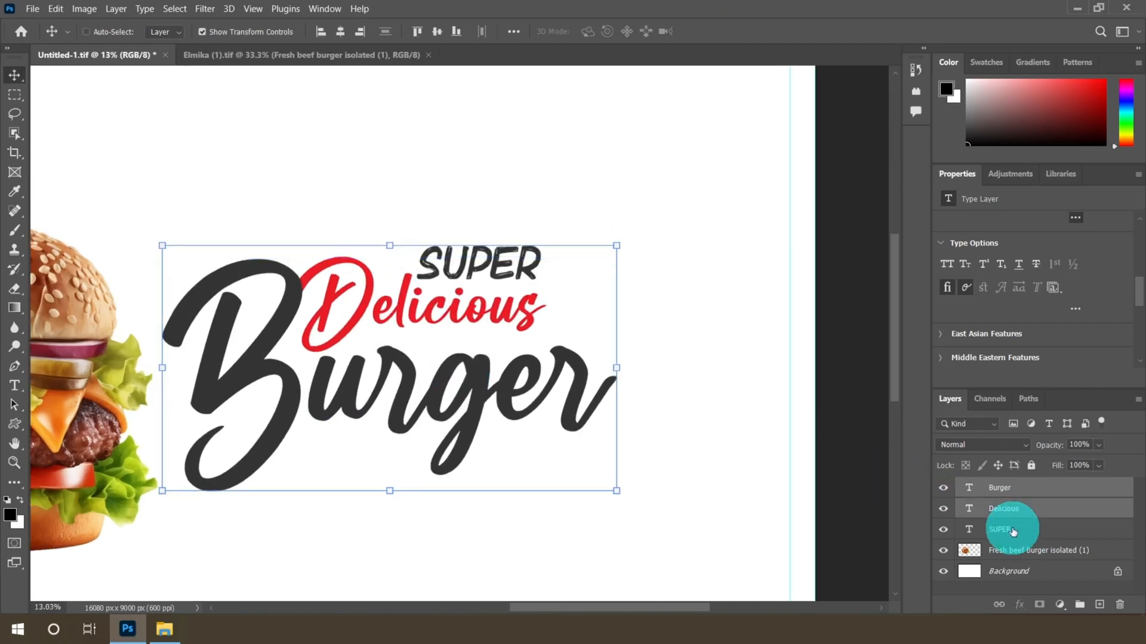
{"action": "left_click", "coordinate": [1029, 529], "text": "shift"}
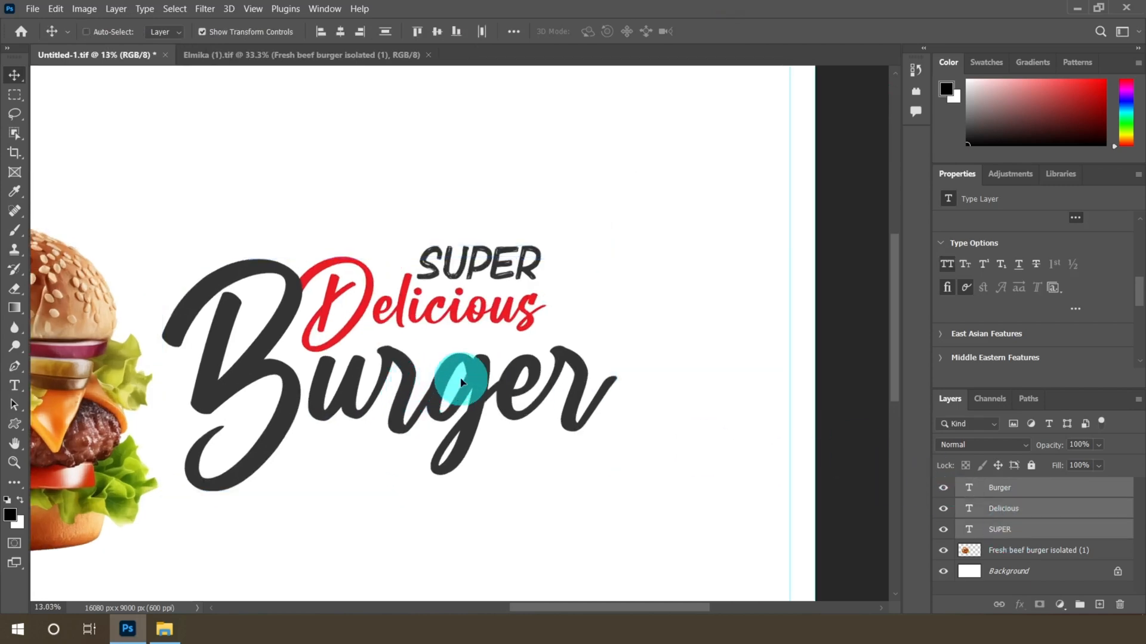
Move the three headline text layers together slightly to the right
{"action": "left_click_drag", "start_coordinate": [460, 382], "coordinate": [479, 374]}
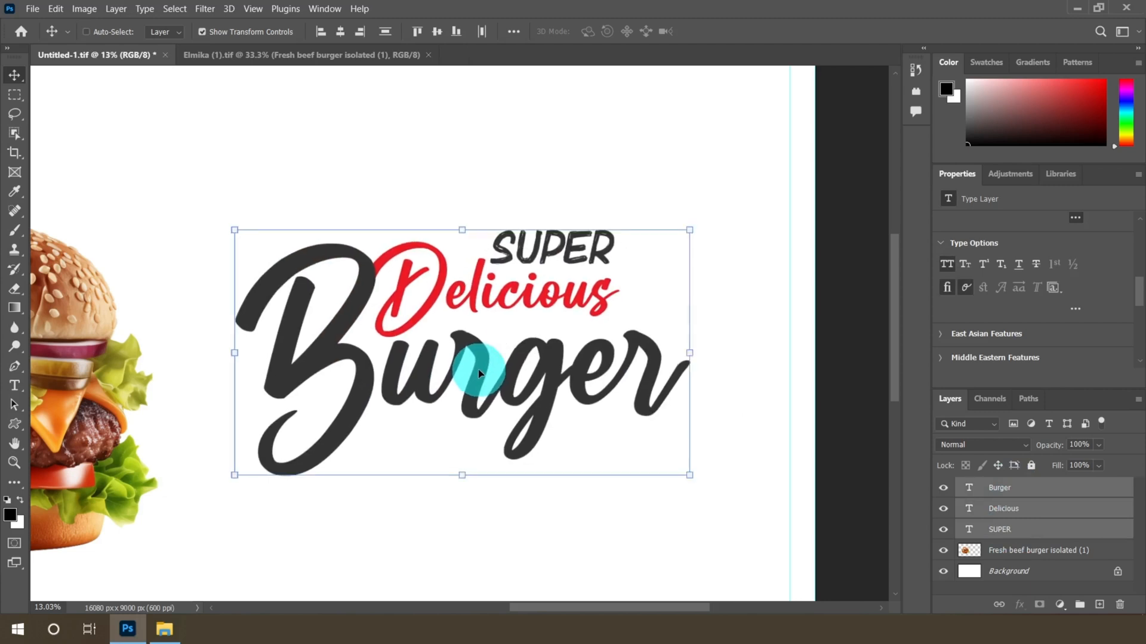
{"action": "scroll", "coordinate": [471, 360], "scroll_direction": "down", "scroll_amount": 8}
{"action": "scroll", "coordinate": [508, 318], "scroll_direction": "up", "scroll_amount": 9}
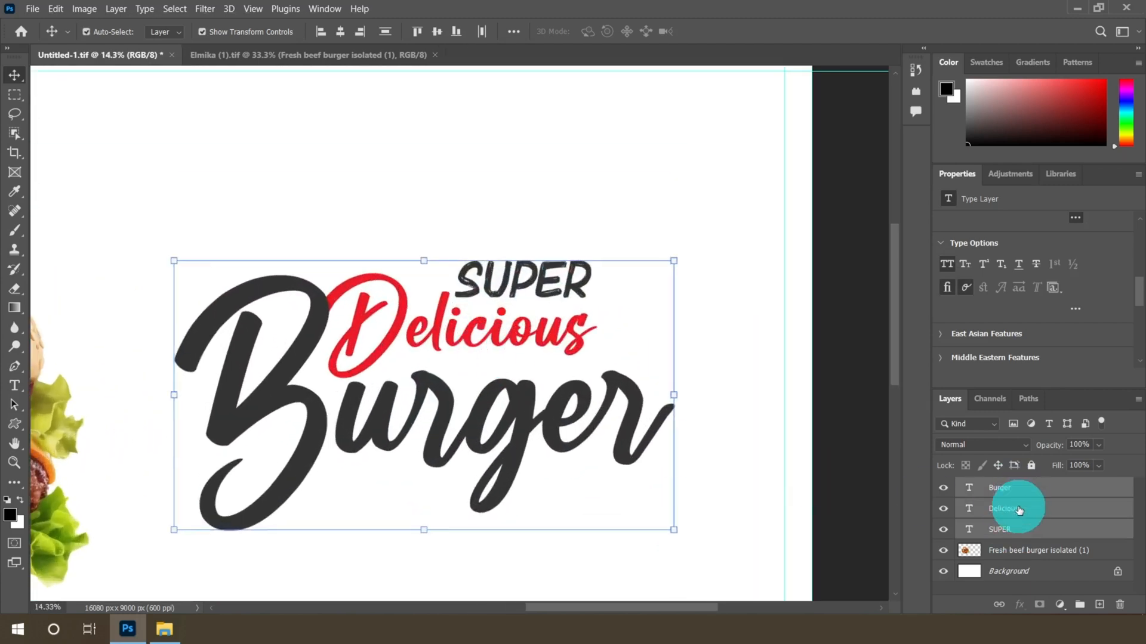
Select the Delicious and SUPER layers and nudge them to the right over the Burger word
{"action": "left_click", "coordinate": [1020, 510]}
{"action": "left_click", "coordinate": [1011, 529], "text": "shift"}
{"action": "scroll", "coordinate": [529, 331], "scroll_direction": "up", "scroll_amount": 3}
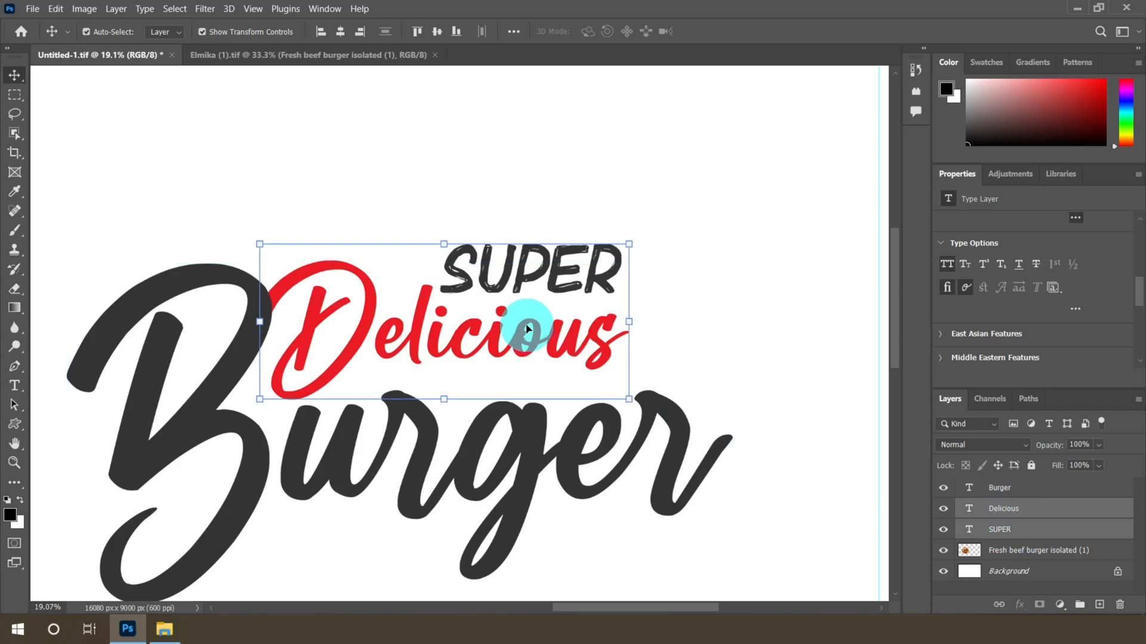
{"action": "key", "text": "shift+Right"}
{"action": "key", "text": "shift+Right"}
{"action": "key", "text": "shift+Right"}
{"action": "key", "text": "shift+Right"}
{"action": "key", "text": "shift+Right"}
{"action": "key", "text": "shift+Right"}
{"action": "key", "text": "shift+Right"}
{"action": "key", "text": "shift+Right"}
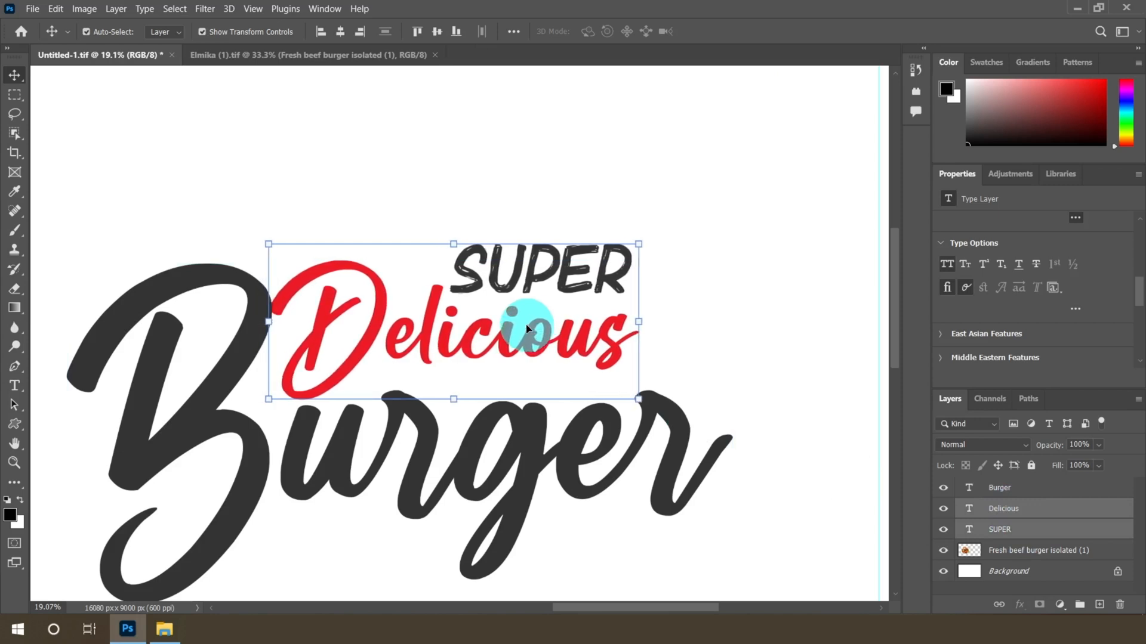
{"action": "key", "text": "shift+Right"}
{"action": "key", "text": "shift+Right"}
{"action": "key", "text": "shift+Right"}
{"action": "key", "text": "shift+Right"}
{"action": "key", "text": "shift+Right"}
{"action": "key", "text": "shift+Right"}
{"action": "key", "text": "shift+Right"}
{"action": "key", "text": "shift+Right"}
{"action": "key", "text": "shift+Right"}
{"action": "key", "text": "shift+Right"}
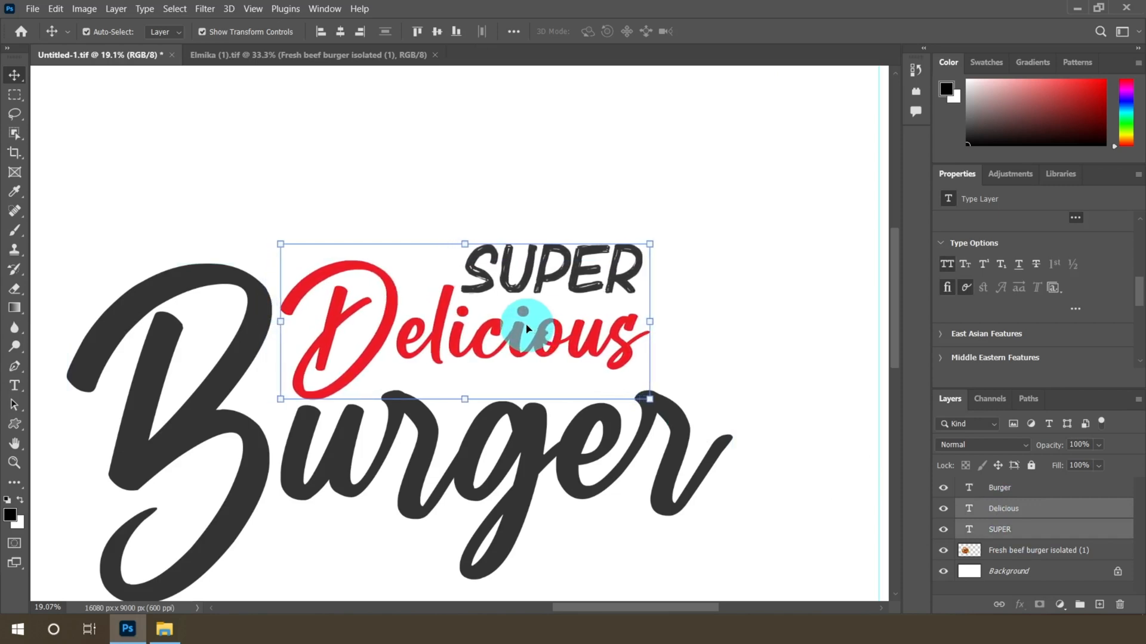
{"action": "key", "text": "shift+Right"}
{"action": "key", "text": "shift+Right"}
{"action": "key", "text": "shift+Right"}
{"action": "key", "text": "shift+Right"}
{"action": "key", "text": "shift+Right"}
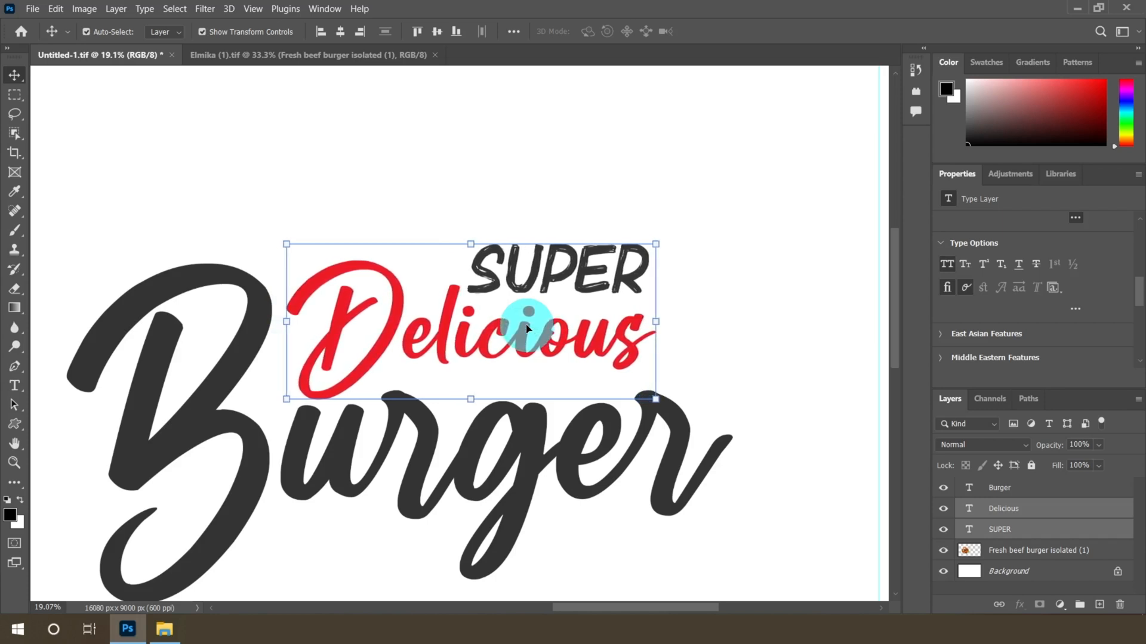
{"action": "key", "text": "shift+Right"}
{"action": "key", "text": "shift+Left"}
{"action": "key", "text": "shift+Left"}
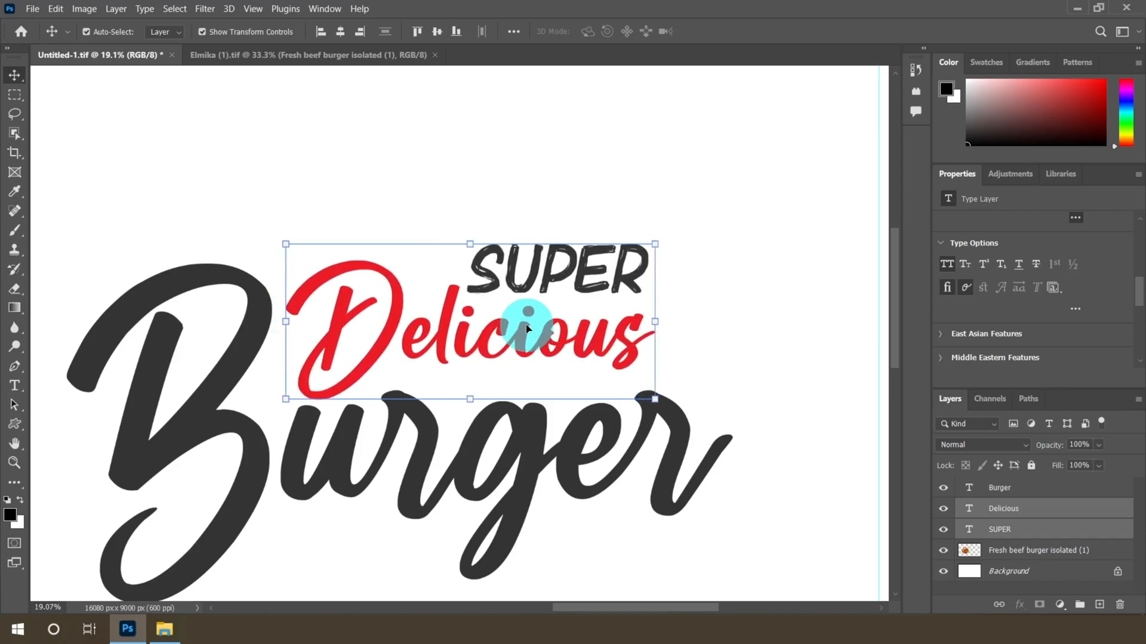
Select the SUPER layer and nudge it slightly down and to the left
{"action": "left_click", "coordinate": [1015, 531]}
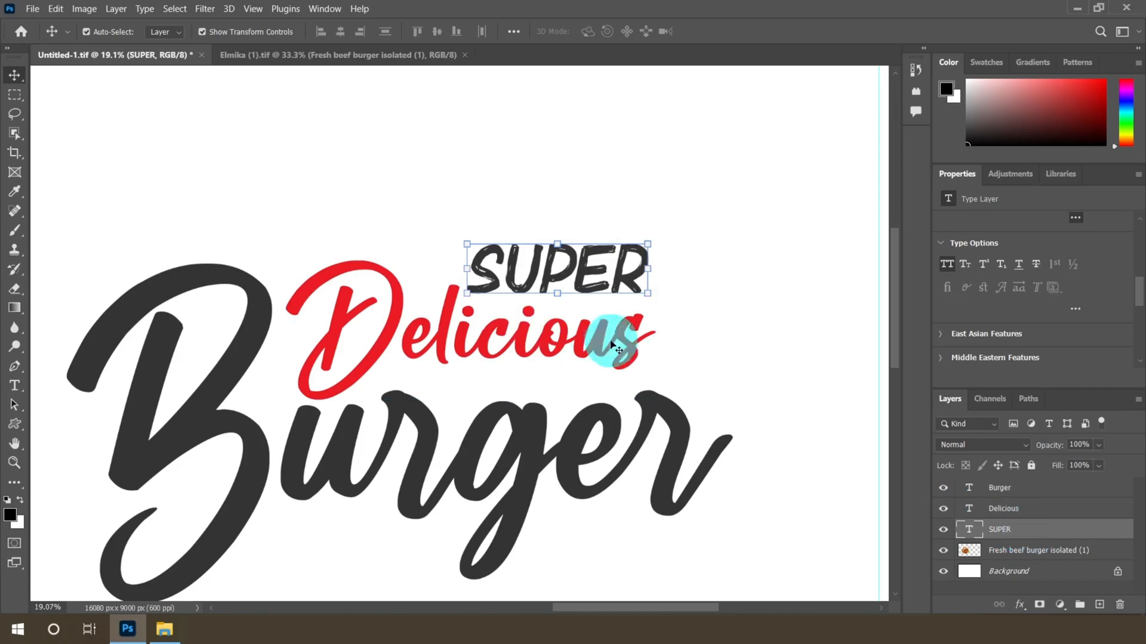
{"action": "key", "text": "shift+Down"}
{"action": "key", "text": "shift+Down"}
{"action": "key", "text": "shift+Down"}
{"action": "key", "text": "shift+Down"}
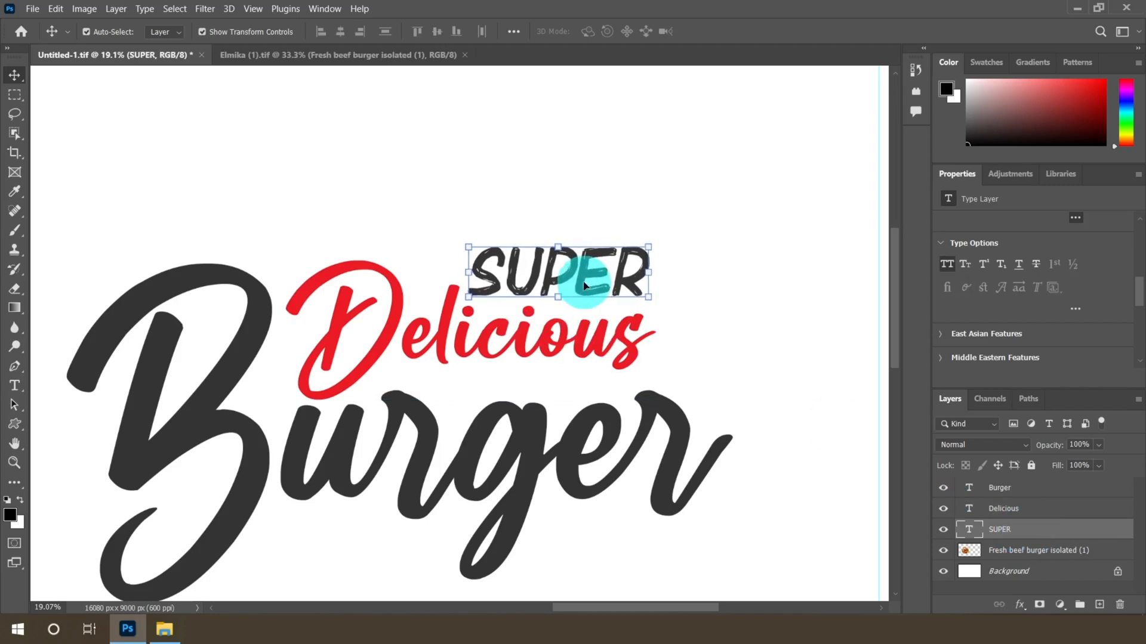
{"action": "key", "text": "shift+Left"}
{"action": "key", "text": "shift+Left"}
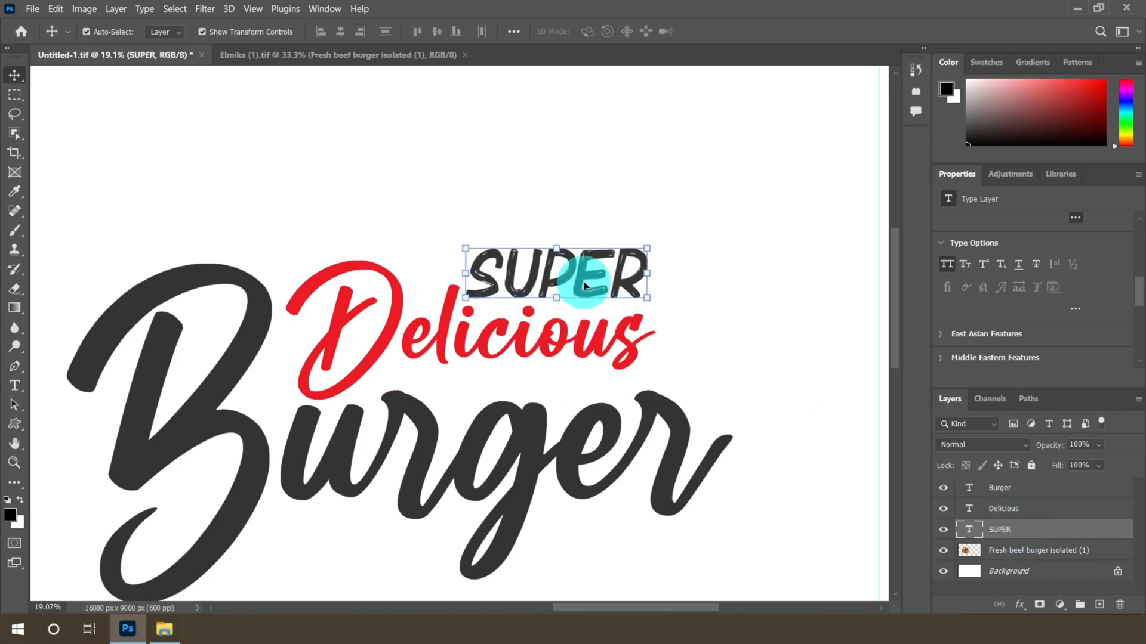
{"action": "scroll", "coordinate": [577, 270], "scroll_direction": "down", "scroll_amount": 10}
{"action": "scroll", "coordinate": [554, 245], "scroll_direction": "up", "scroll_amount": 3}
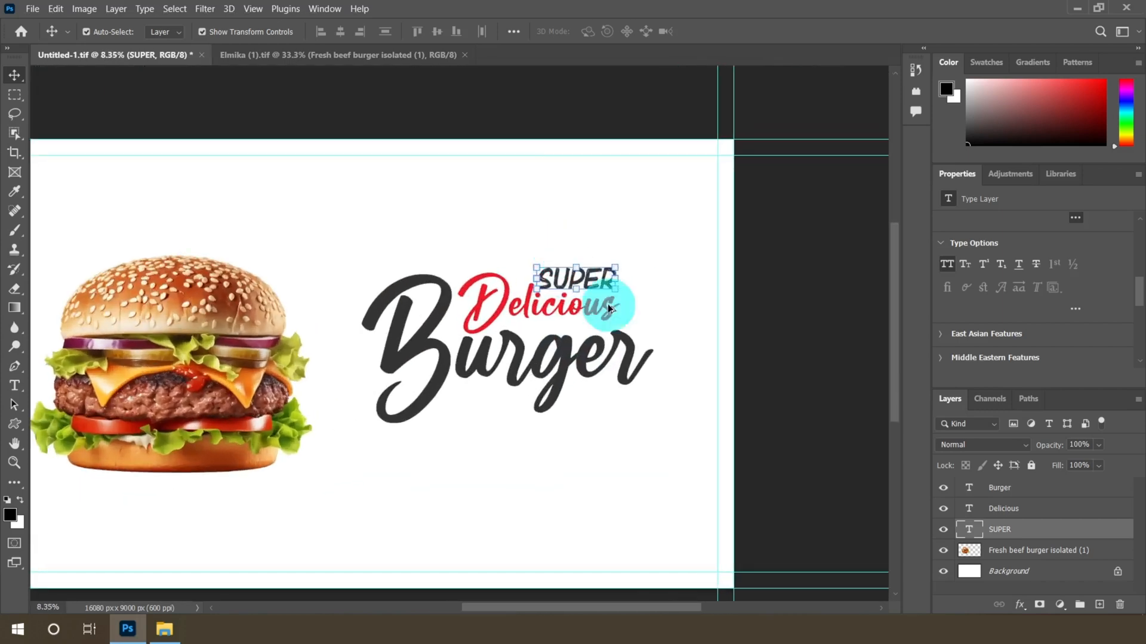
Select all three headline layers, scale them down to about 88% and reposition the group
{"action": "left_click", "coordinate": [1003, 509], "text": "shift"}
{"action": "left_click", "coordinate": [1014, 488], "text": "shift"}
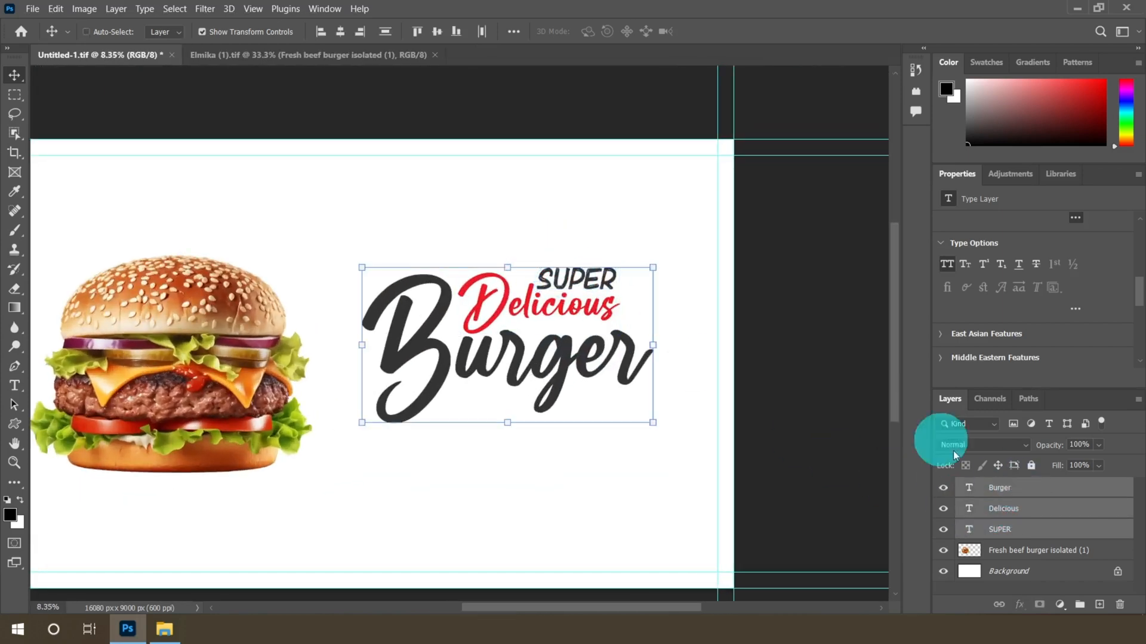
{"action": "left_click_drag", "start_coordinate": [657, 263], "coordinate": [629, 274]}
{"action": "left_click_drag", "start_coordinate": [364, 422], "coordinate": [372, 420]}
{"action": "left_click_drag", "start_coordinate": [534, 361], "coordinate": [547, 357]}
{"action": "scroll", "coordinate": [548, 357], "scroll_direction": "down", "scroll_amount": 2}
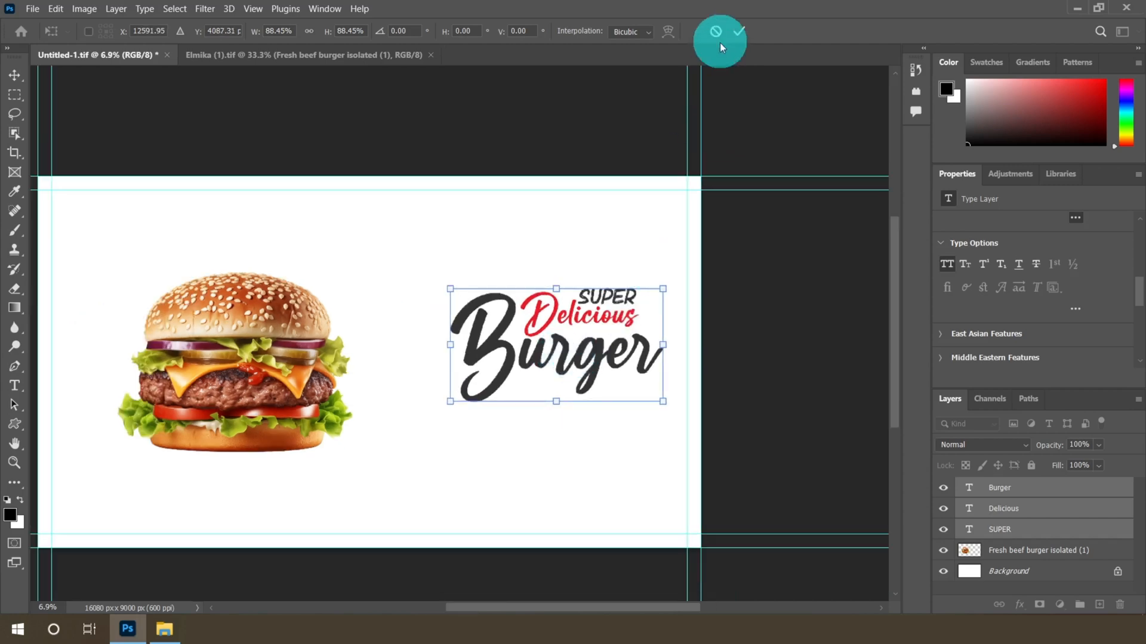
{"action": "key", "text": "Return"}
Add a new text line reading LIMITED below Burger, set in the Bebrush font
{"action": "scroll", "coordinate": [525, 360], "scroll_direction": "up", "scroll_amount": 10}
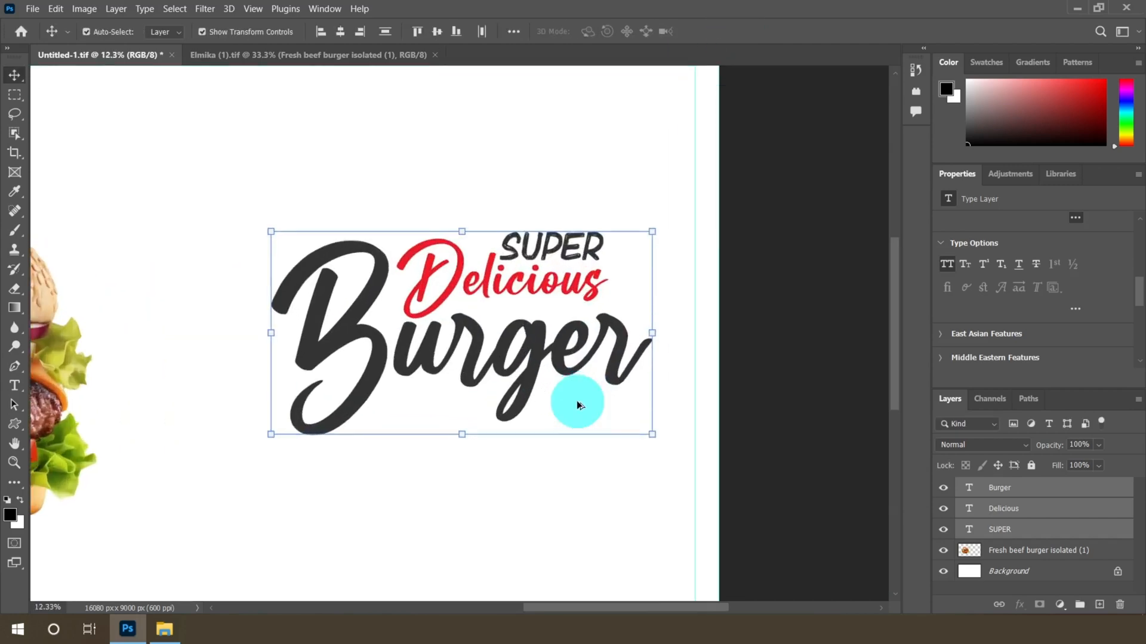
{"action": "scroll", "coordinate": [454, 179], "scroll_direction": "down", "scroll_amount": 4}
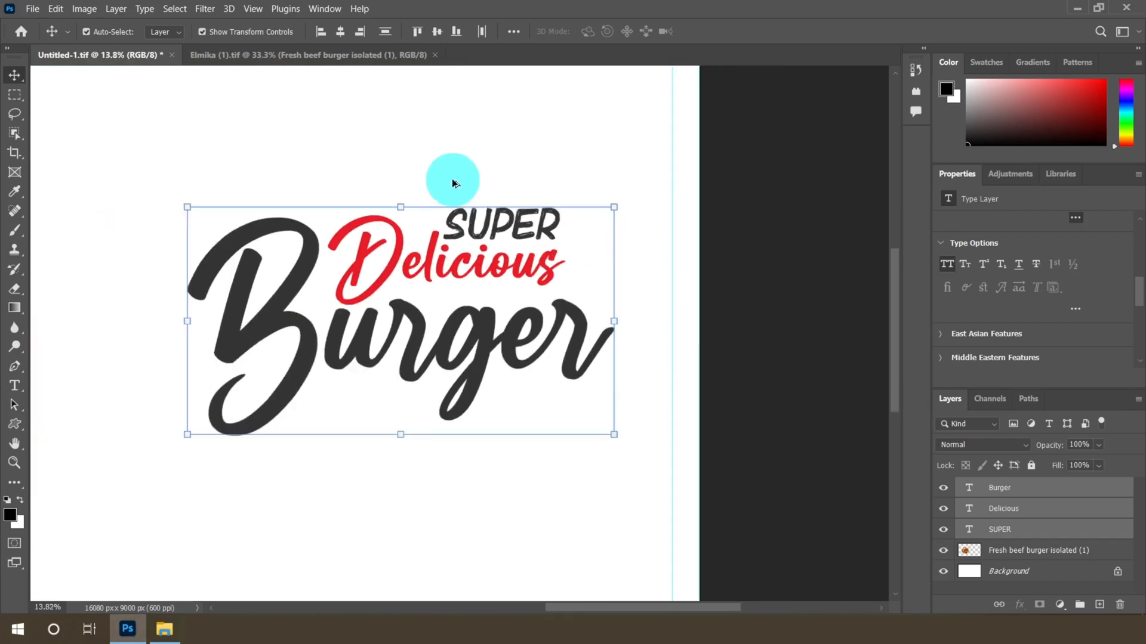
{"action": "scroll", "coordinate": [583, 504], "scroll_direction": "up", "scroll_amount": 3}
{"action": "left_click", "coordinate": [18, 391]}
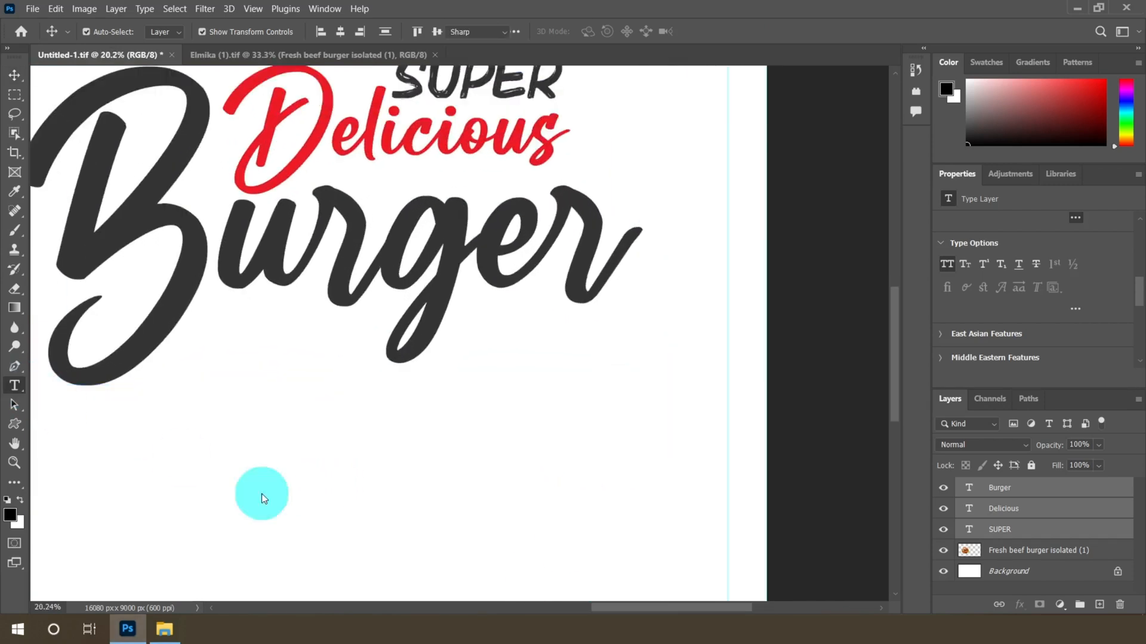
{"action": "left_click", "coordinate": [378, 493]}
{"action": "left_click", "coordinate": [216, 31]}
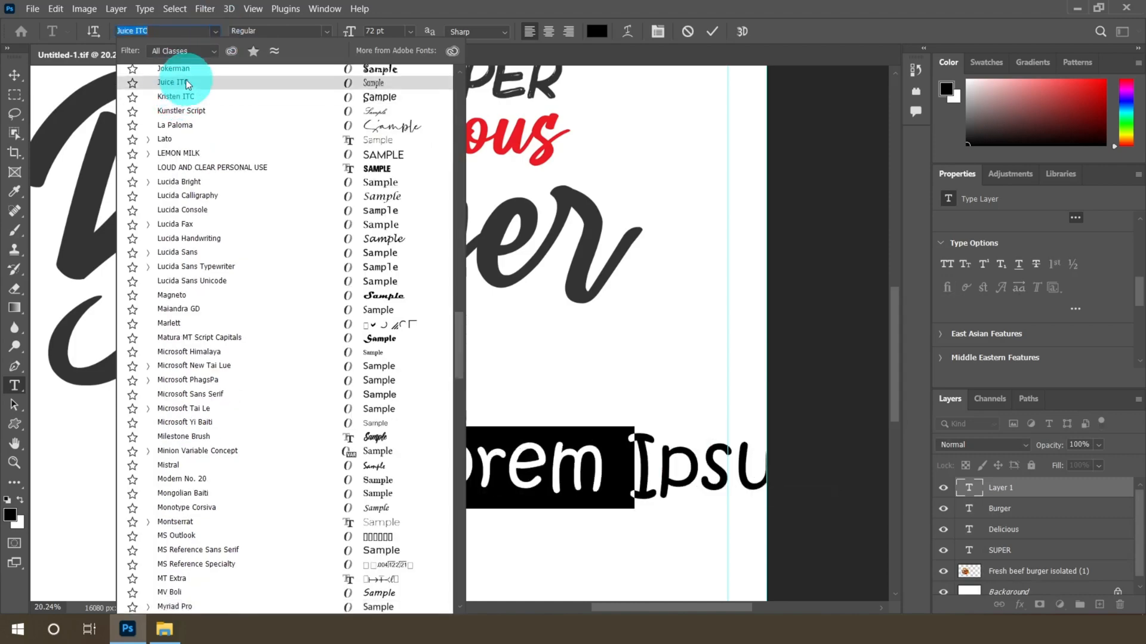
{"action": "left_click_drag", "start_coordinate": [457, 345], "coordinate": [459, 81]}
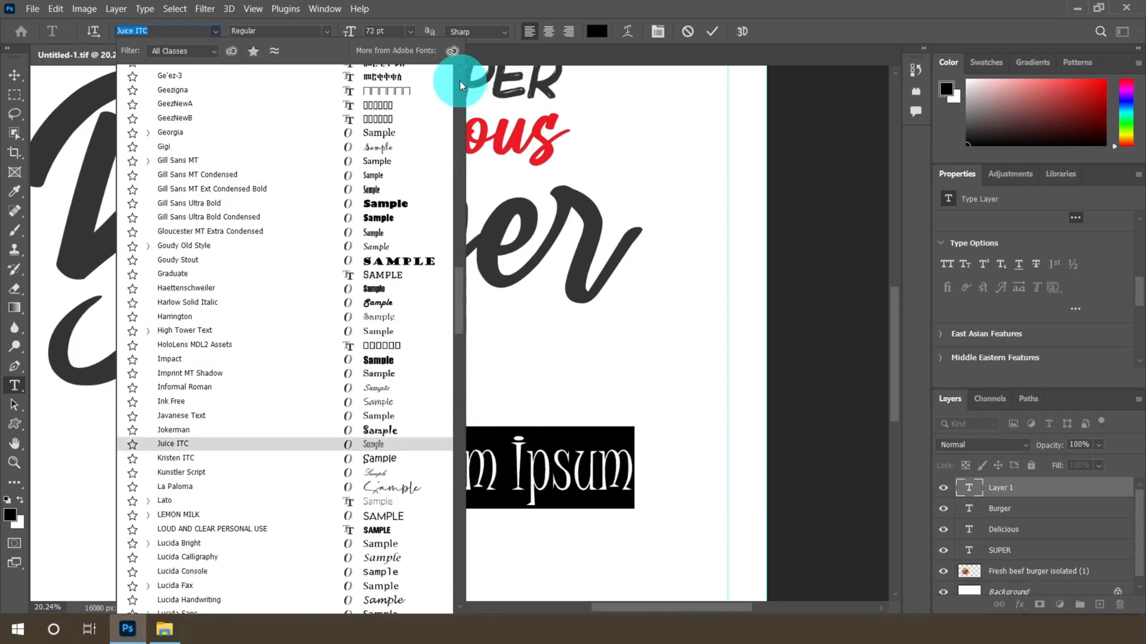
{"action": "left_click_drag", "start_coordinate": [457, 319], "coordinate": [446, 281]}
{"action": "scroll", "coordinate": [350, 228], "scroll_direction": "up", "scroll_amount": 20}
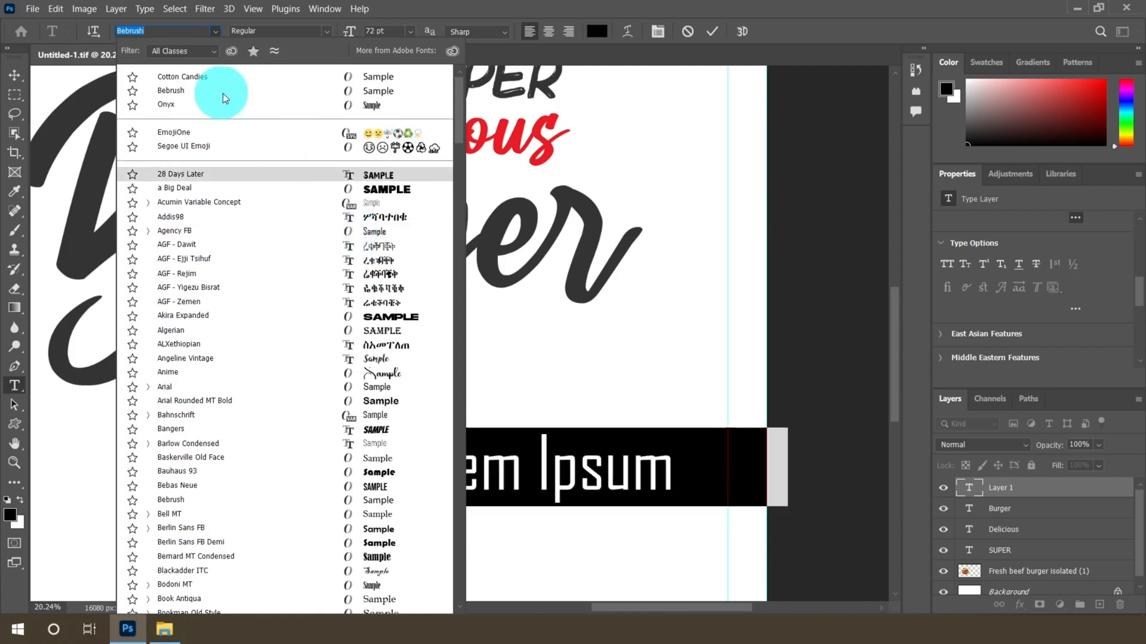
{"action": "left_click", "coordinate": [225, 94]}
{"action": "type", "text": "LIMITED"}
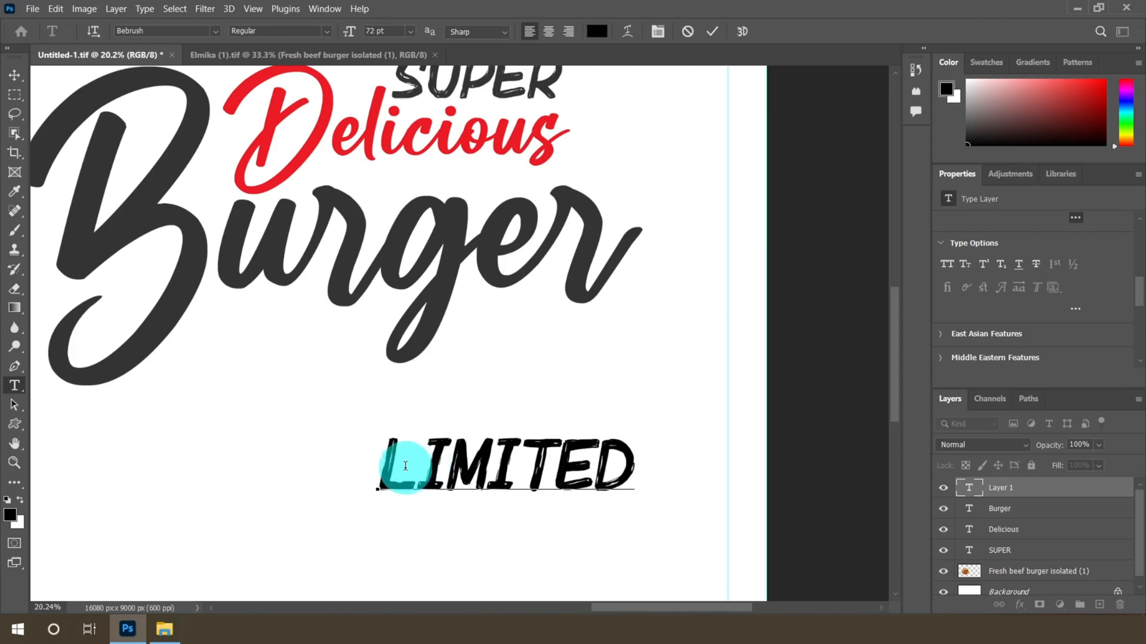
Select the LIMITED text and set its size to 30 pt
{"action": "left_click_drag", "start_coordinate": [405, 466], "coordinate": [690, 473]}
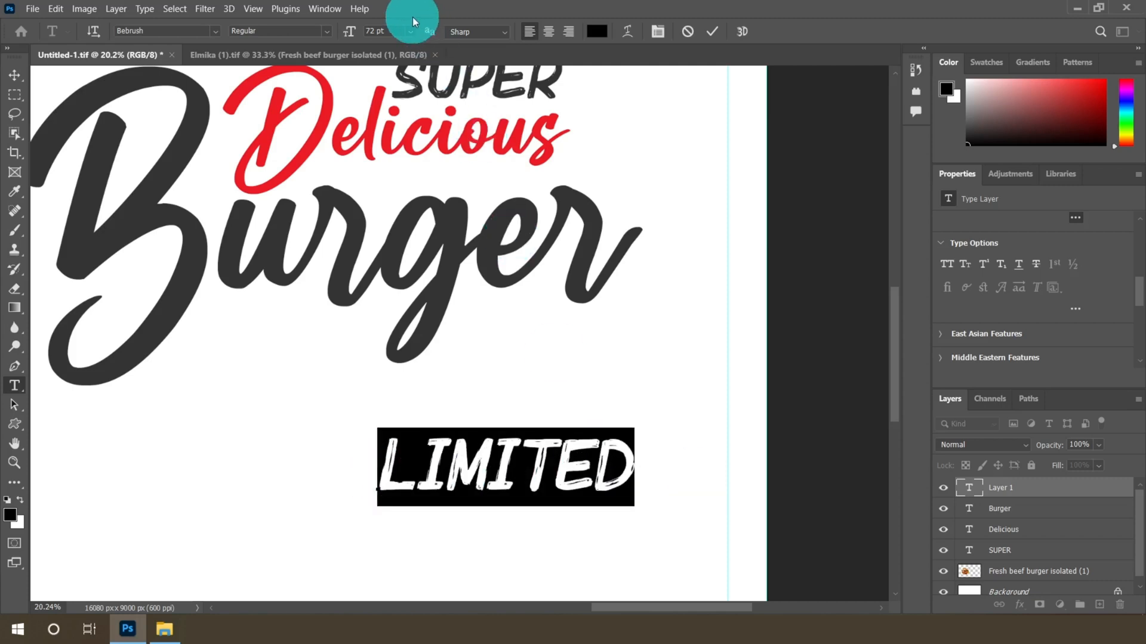
{"action": "left_click", "coordinate": [410, 27]}
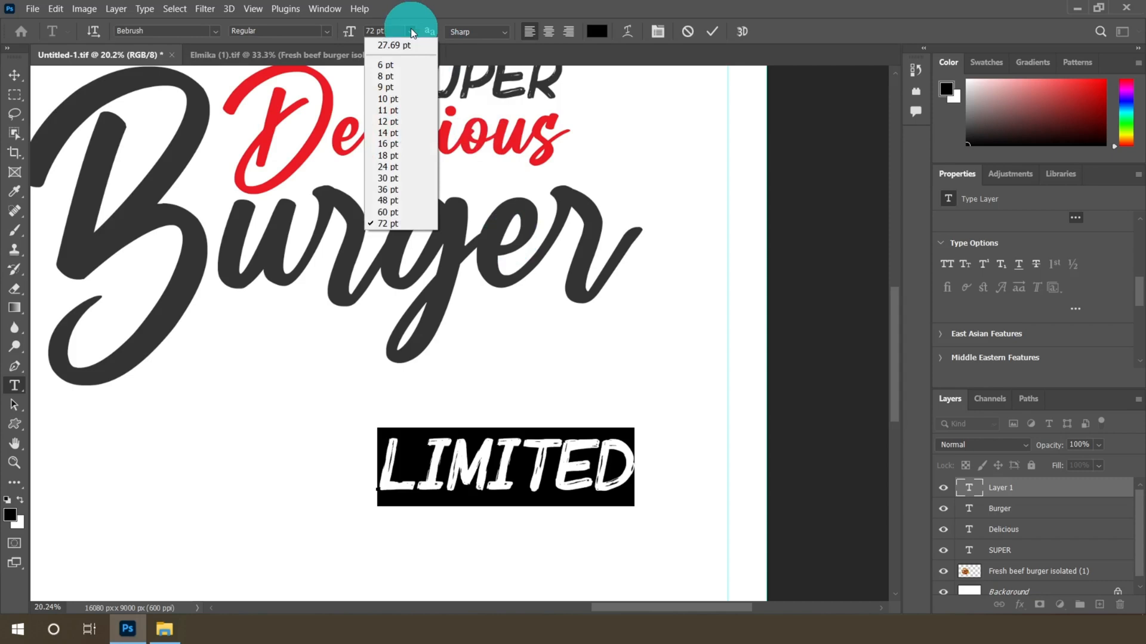
{"action": "left_click", "coordinate": [394, 178]}
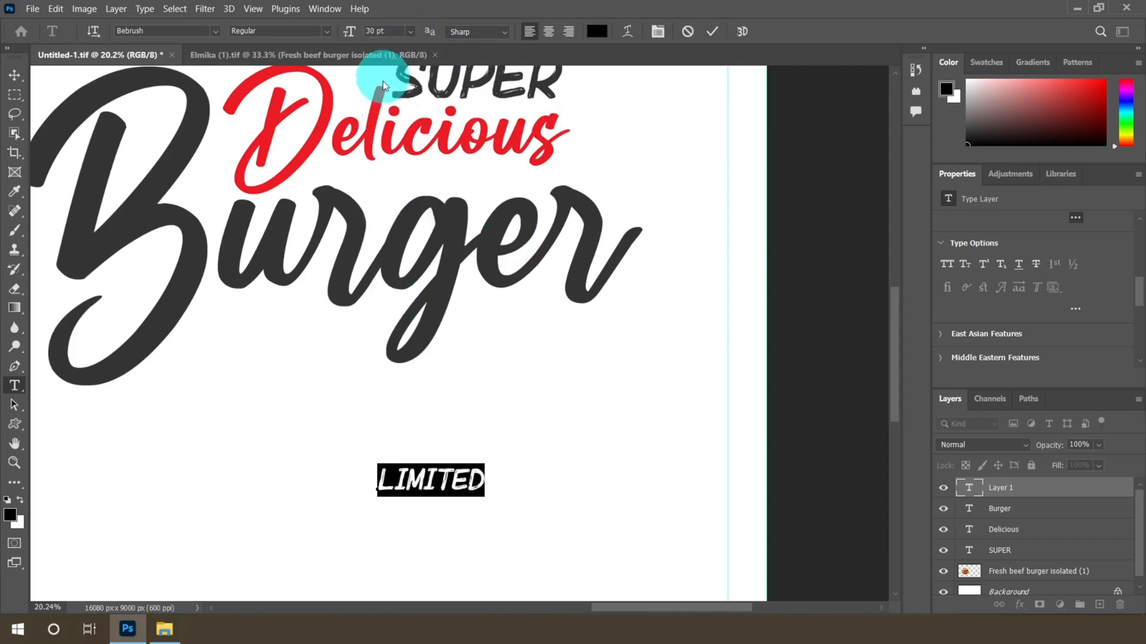
Move the LIMITED text up so it sits just beneath the Burger word
{"action": "left_click", "coordinate": [15, 75]}
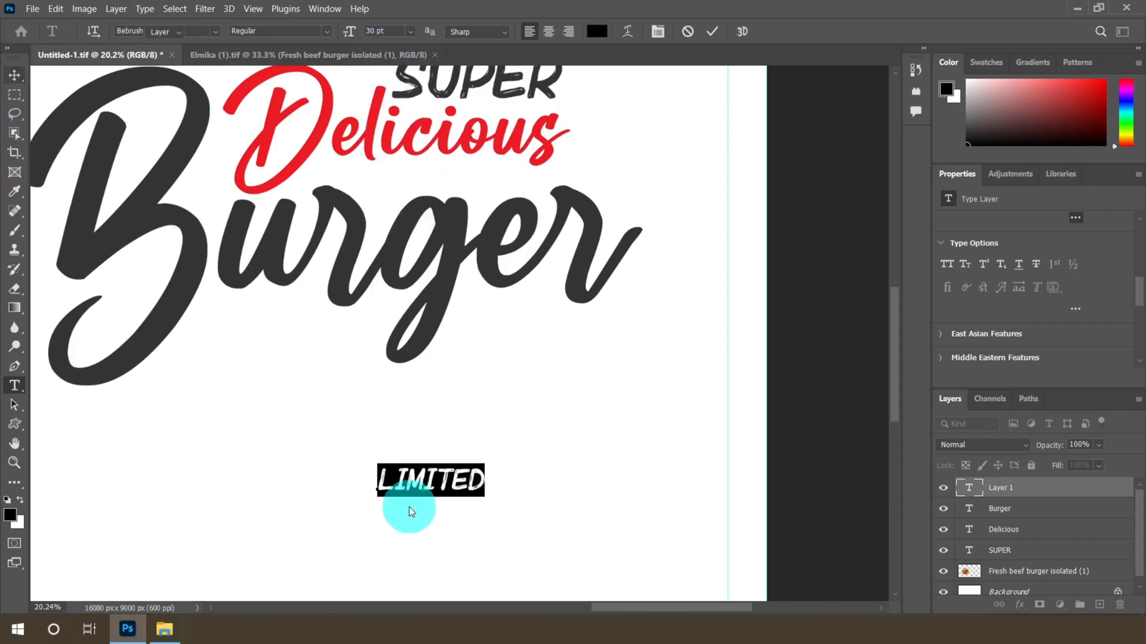
{"action": "left_click_drag", "start_coordinate": [435, 478], "coordinate": [534, 349]}
{"action": "scroll", "coordinate": [525, 327], "scroll_direction": "up", "scroll_amount": 5}
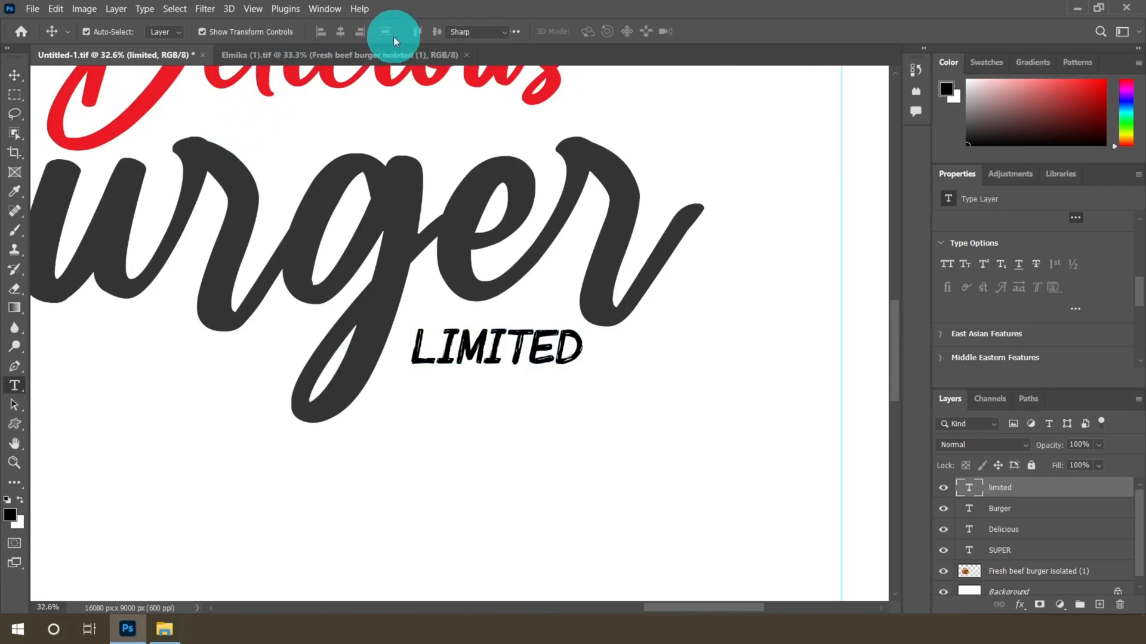
Enlarge the LIMITED text to 36 pt and shift it slightly left
{"action": "left_click", "coordinate": [412, 29]}
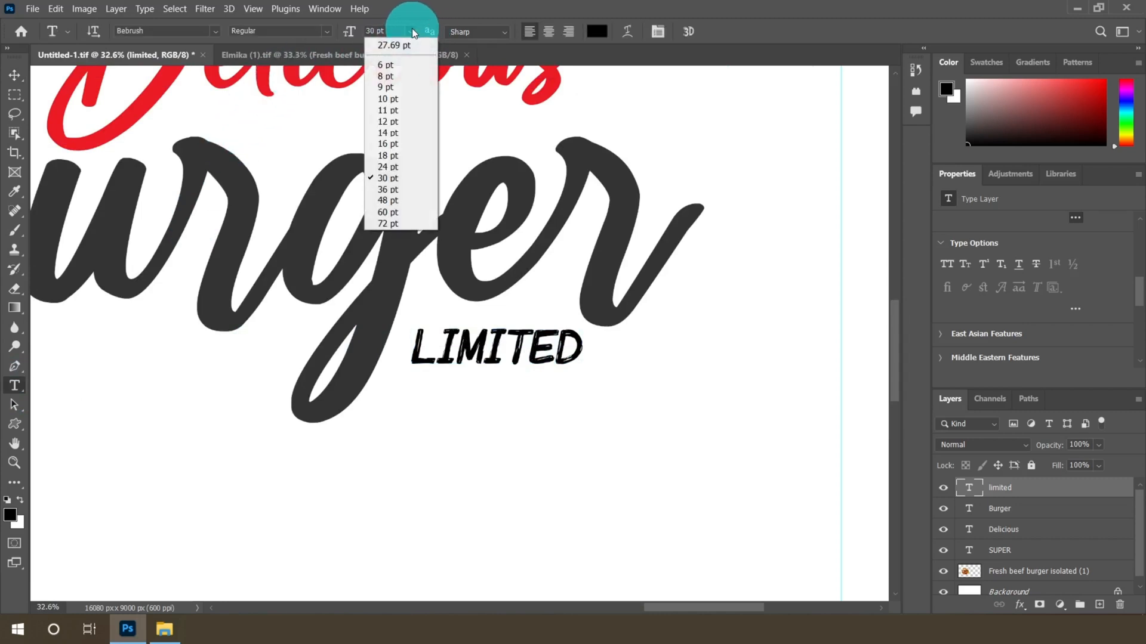
{"action": "left_click", "coordinate": [391, 190]}
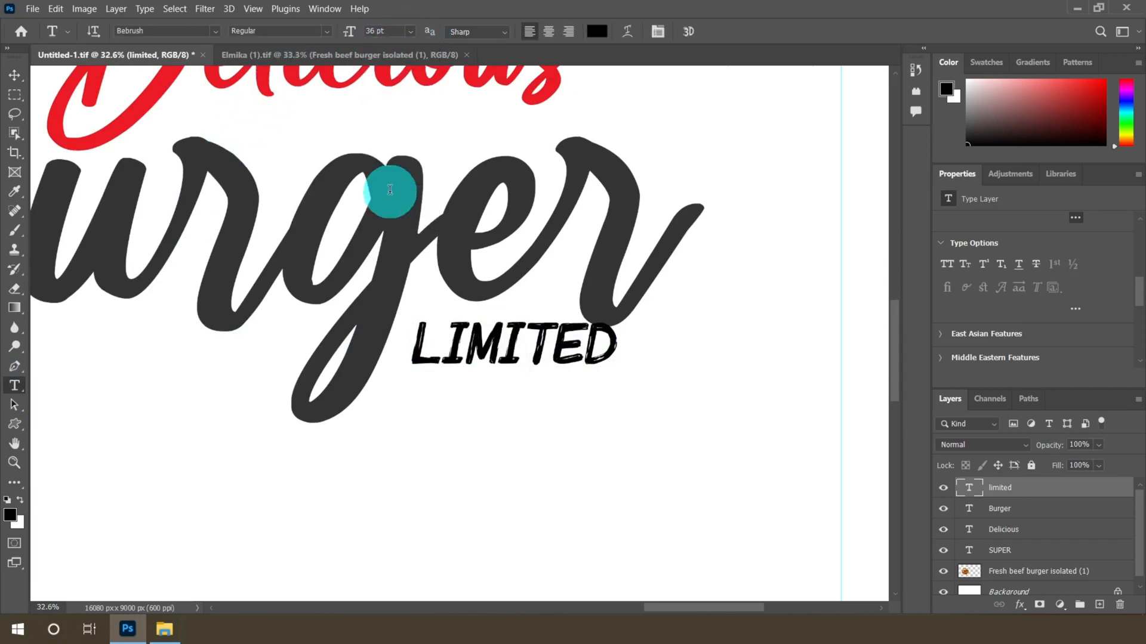
{"action": "left_click", "coordinate": [15, 75]}
{"action": "scroll", "coordinate": [562, 384], "scroll_direction": "up", "scroll_amount": 5}
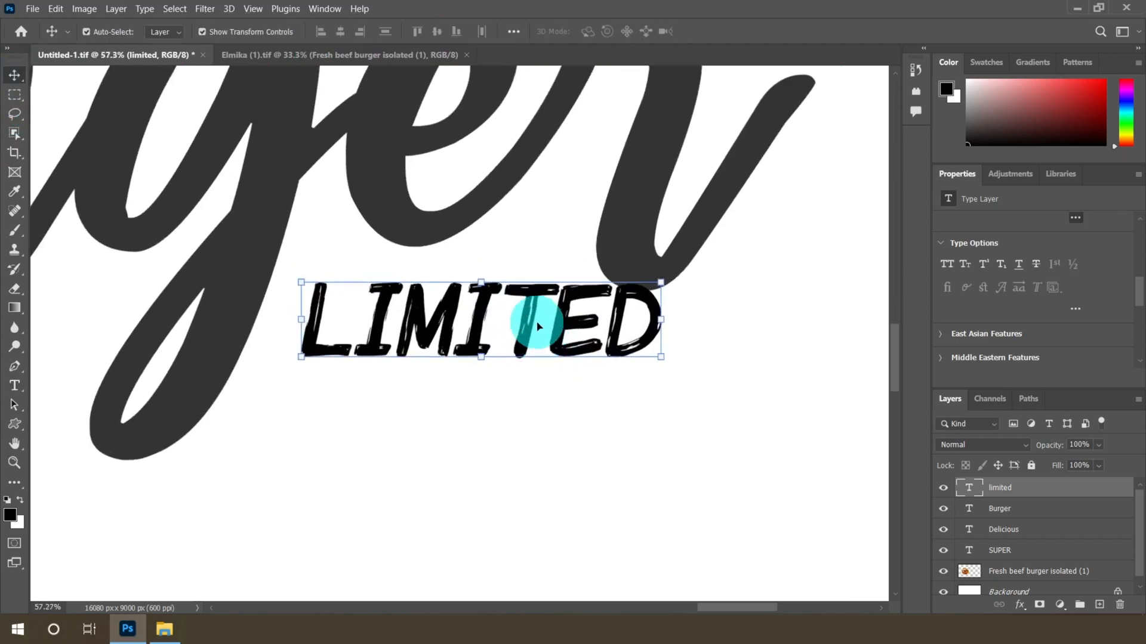
{"action": "left_click_drag", "start_coordinate": [531, 320], "coordinate": [512, 320]}
{"action": "scroll", "coordinate": [514, 319], "scroll_direction": "down", "scroll_amount": 3}
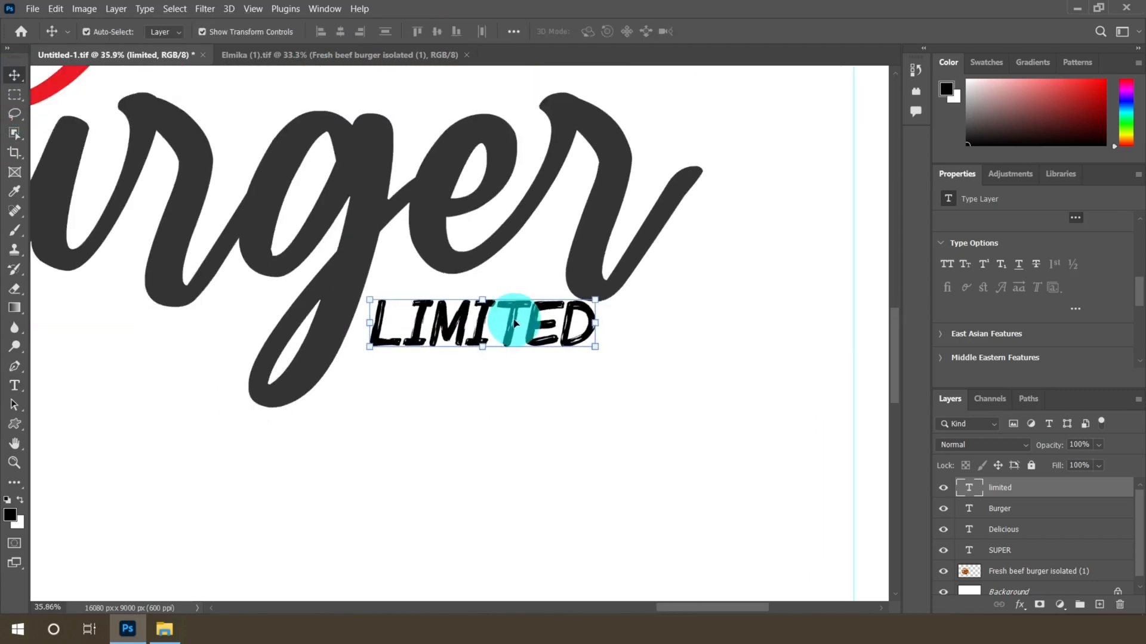
Set the LIMITED text colour to #333333
{"action": "left_click", "coordinate": [14, 386]}
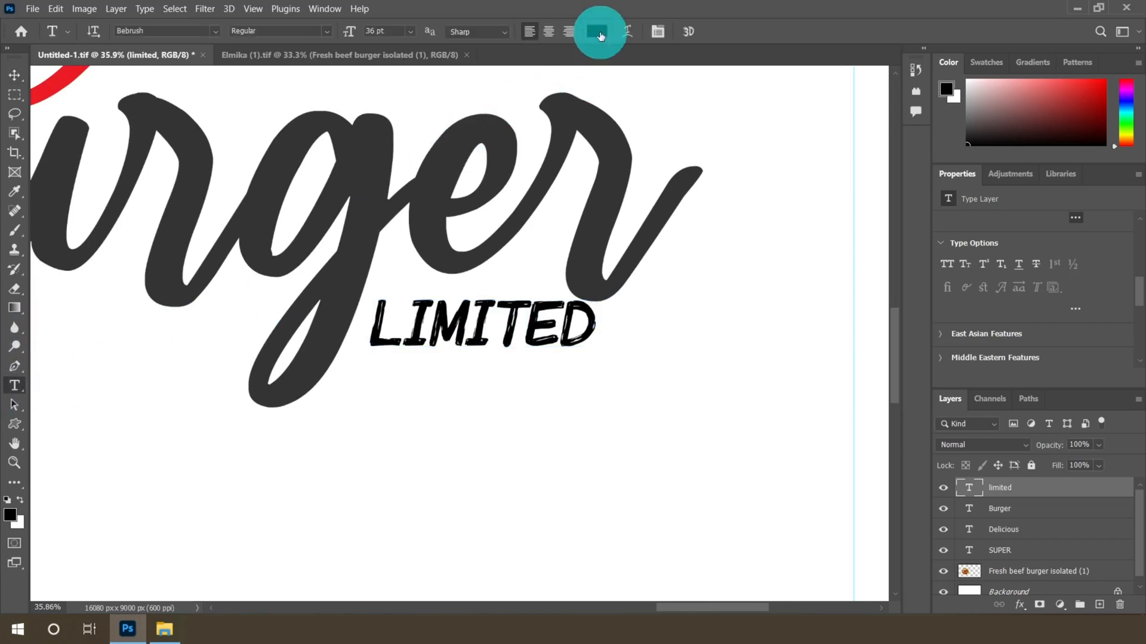
{"action": "left_click", "coordinate": [600, 32]}
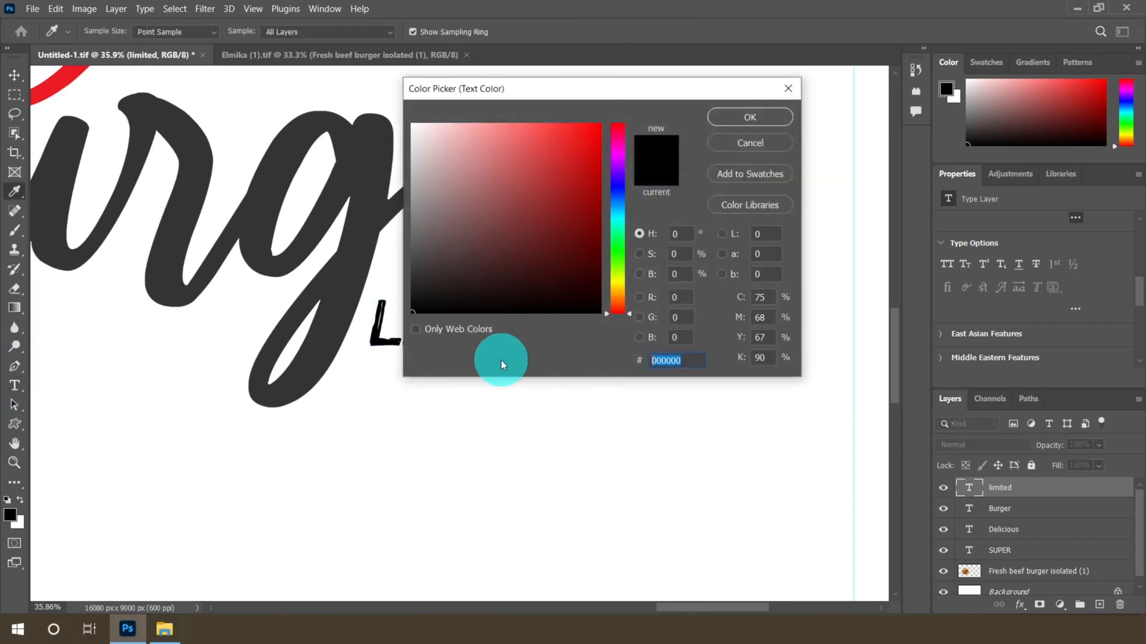
{"action": "type", "text": "3333"}
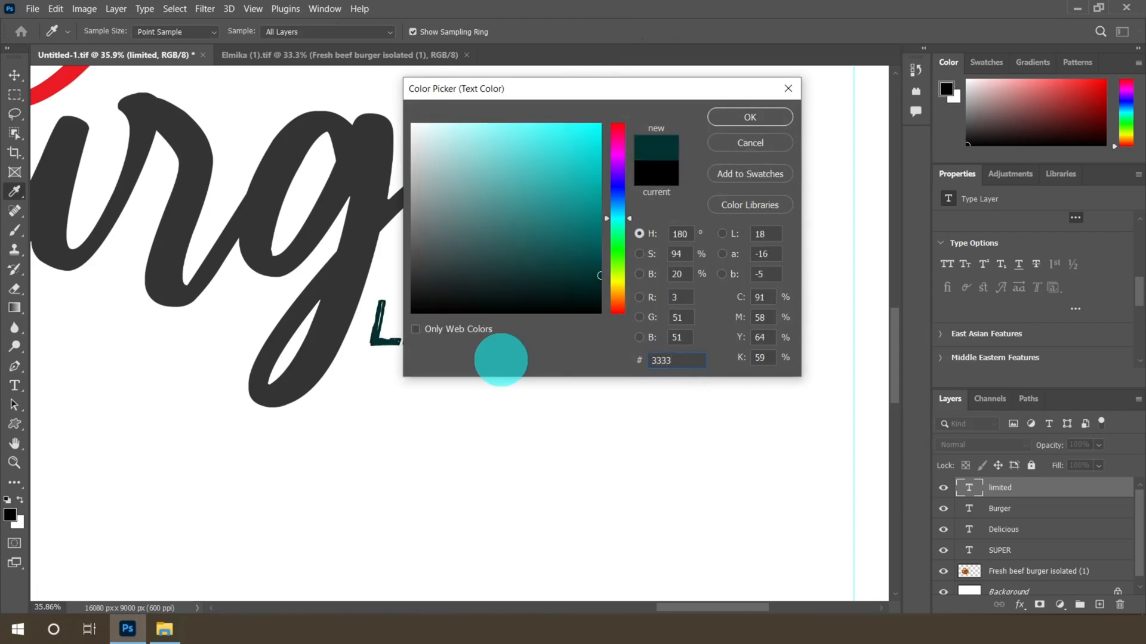
{"action": "type", "text": "33"}
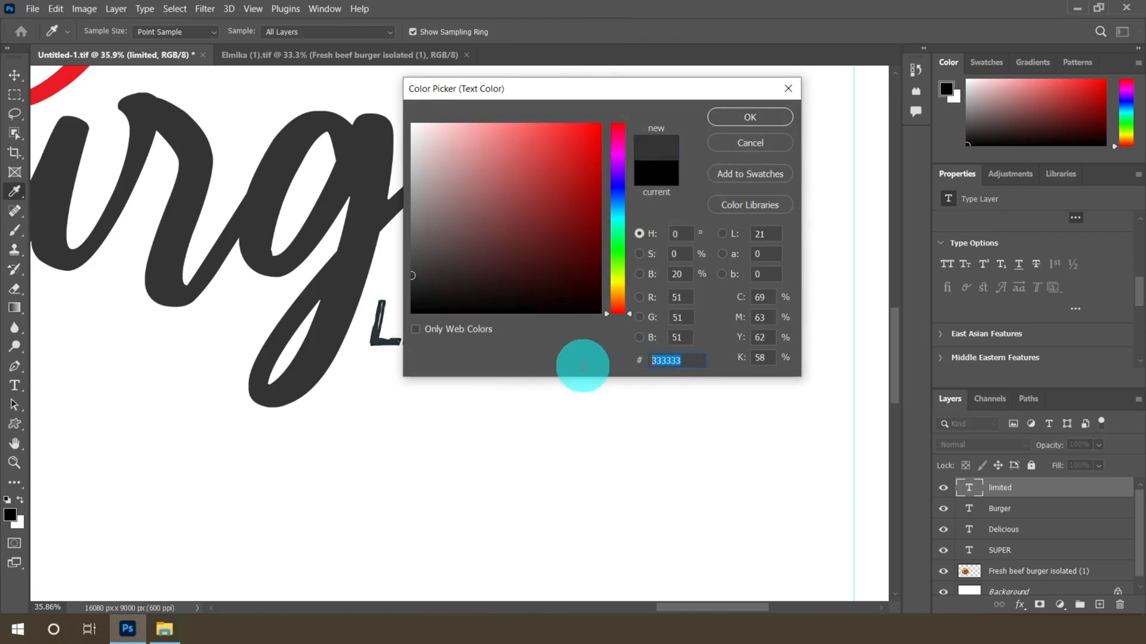
{"action": "left_click", "coordinate": [734, 128]}
{"action": "left_click", "coordinate": [532, 303]}
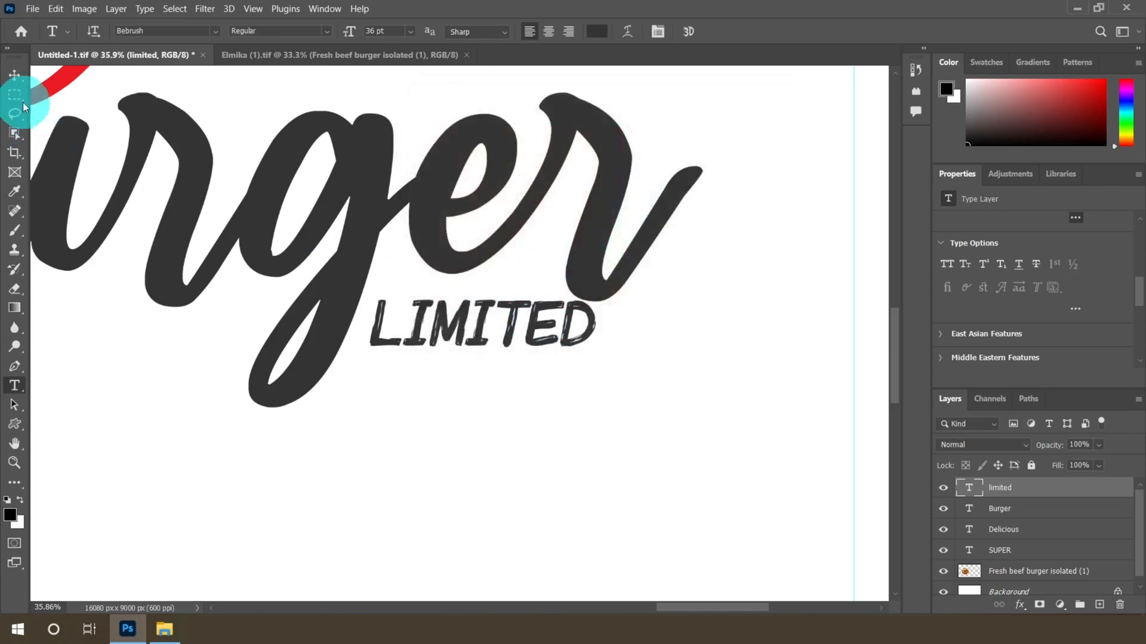
{"action": "left_click", "coordinate": [14, 74]}
{"action": "scroll", "coordinate": [466, 357], "scroll_direction": "up", "scroll_amount": 4}
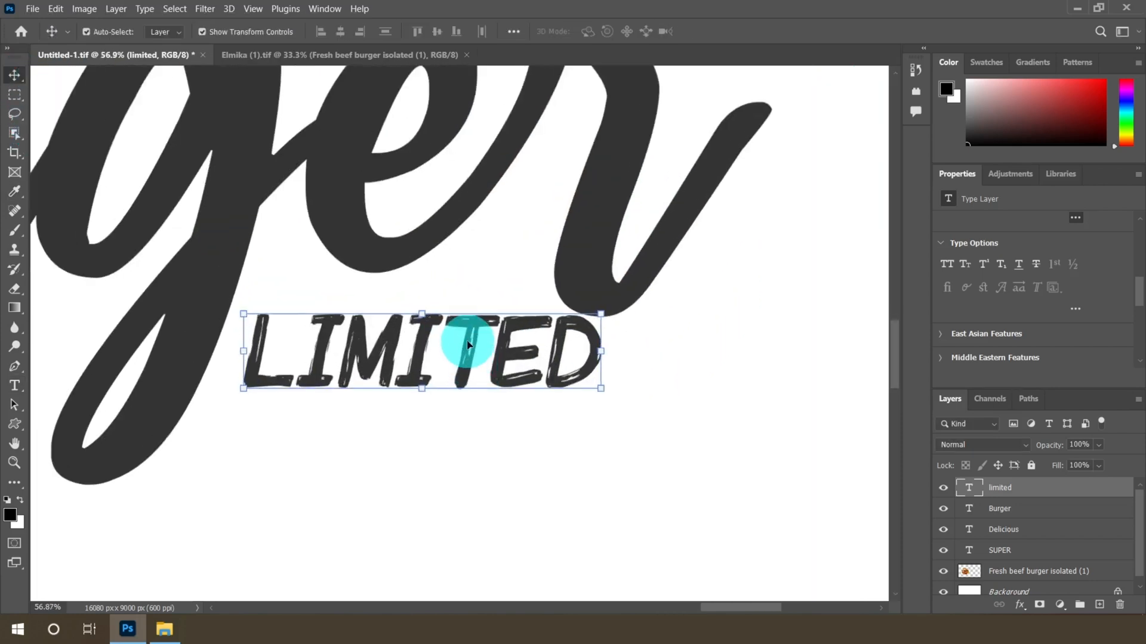
Nudge the LIMITED text slightly, duplicate its layer and move the copy just below the original
{"action": "mouse_move", "coordinate": [456, 338]}
{"action": "left_mouse_down"}
{"action": "mouse_move", "coordinate": [467, 344]}
{"action": "mouse_move", "coordinate": [457, 350]}
{"action": "left_mouse_up"}
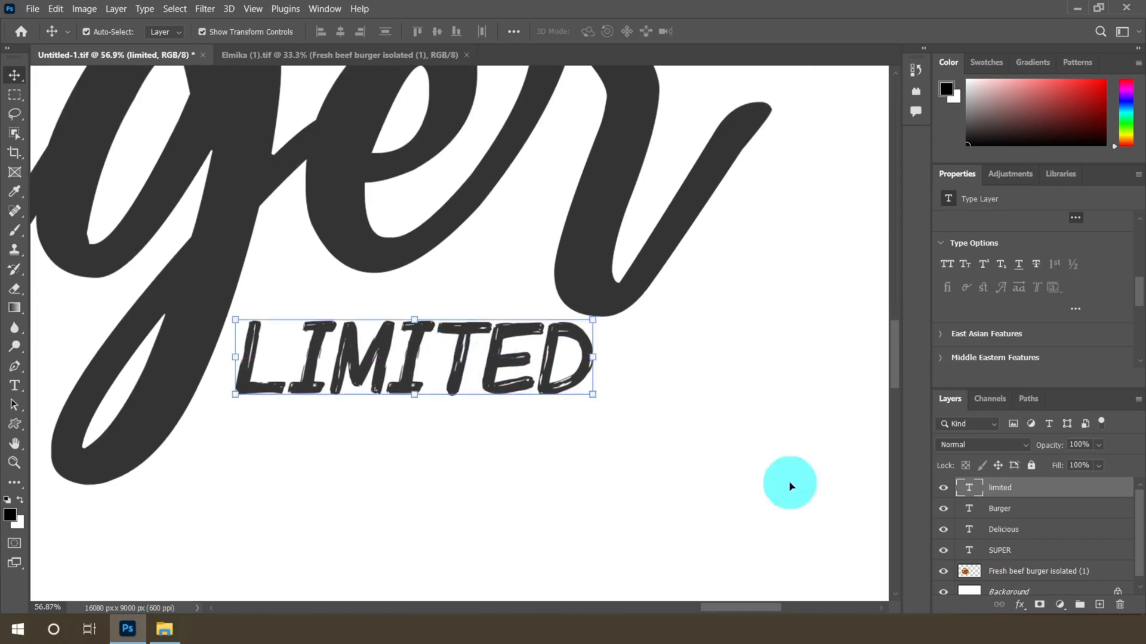
{"action": "right_click", "coordinate": [1024, 485]}
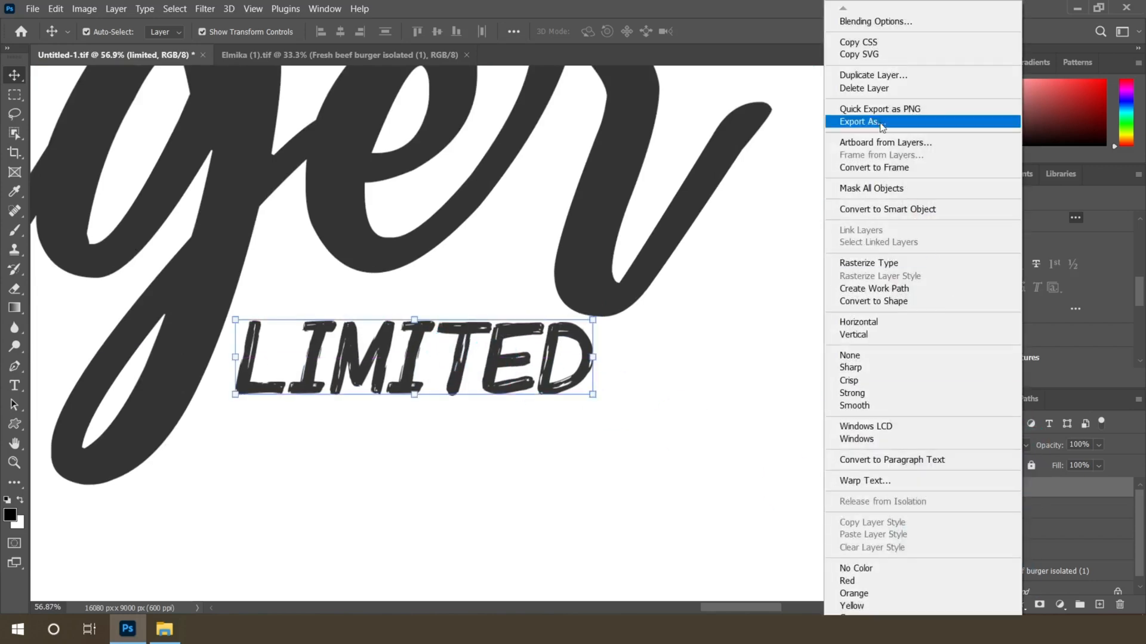
{"action": "left_click", "coordinate": [868, 75]}
{"action": "left_click", "coordinate": [708, 170]}
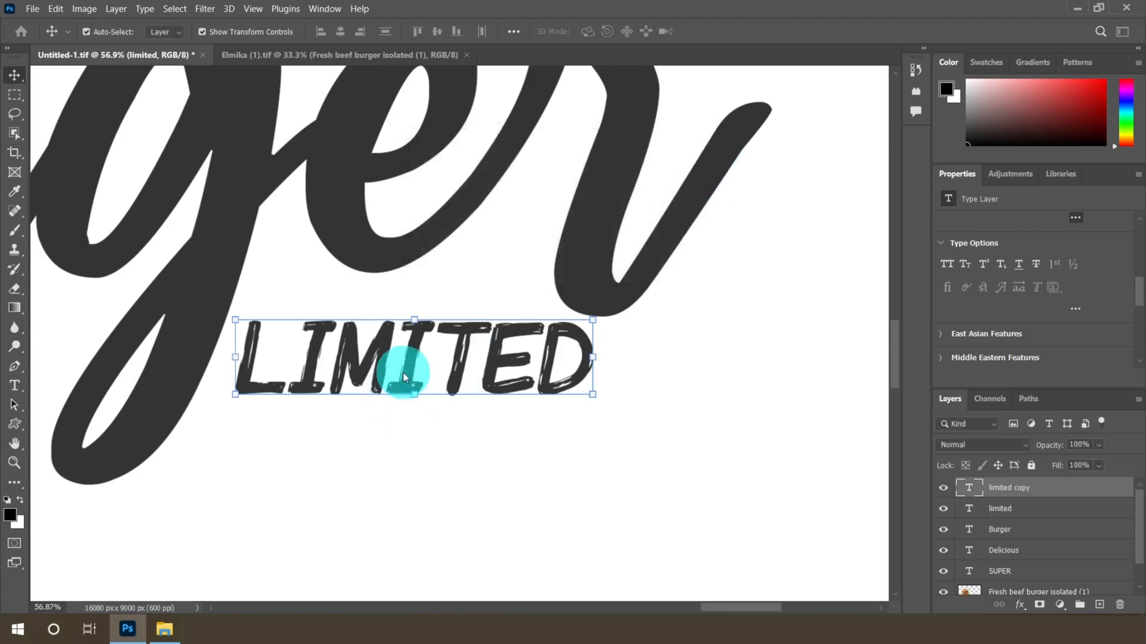
{"action": "left_click_drag", "start_coordinate": [403, 373], "coordinate": [405, 447]}
Replace the duplicated text with OFFER
{"action": "left_click", "coordinate": [15, 386]}
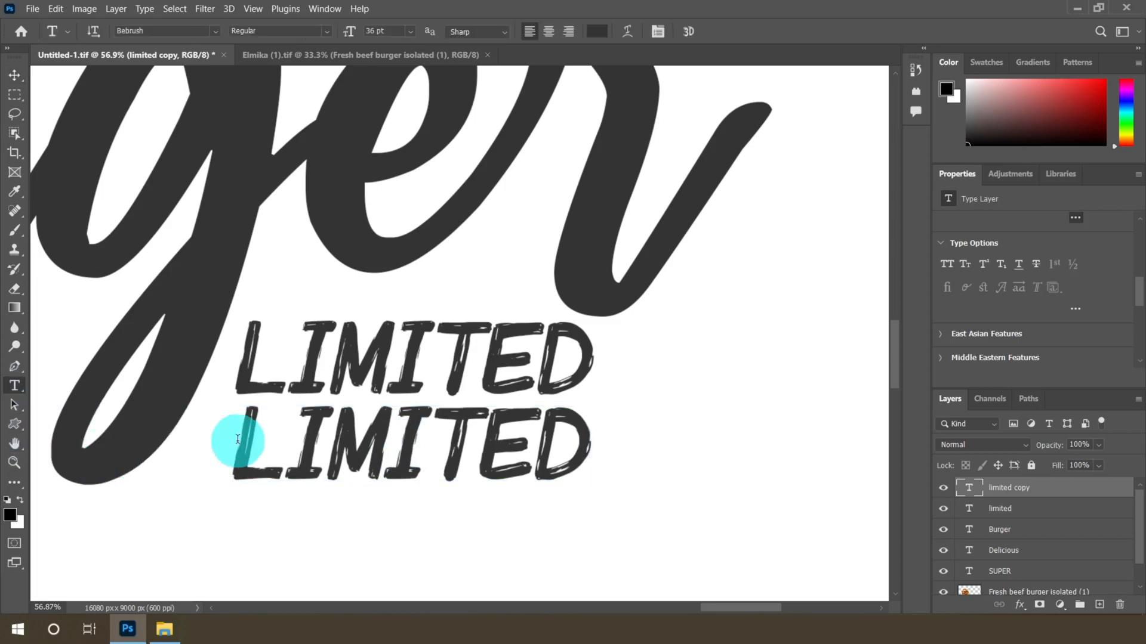
{"action": "left_click_drag", "start_coordinate": [241, 442], "coordinate": [625, 452]}
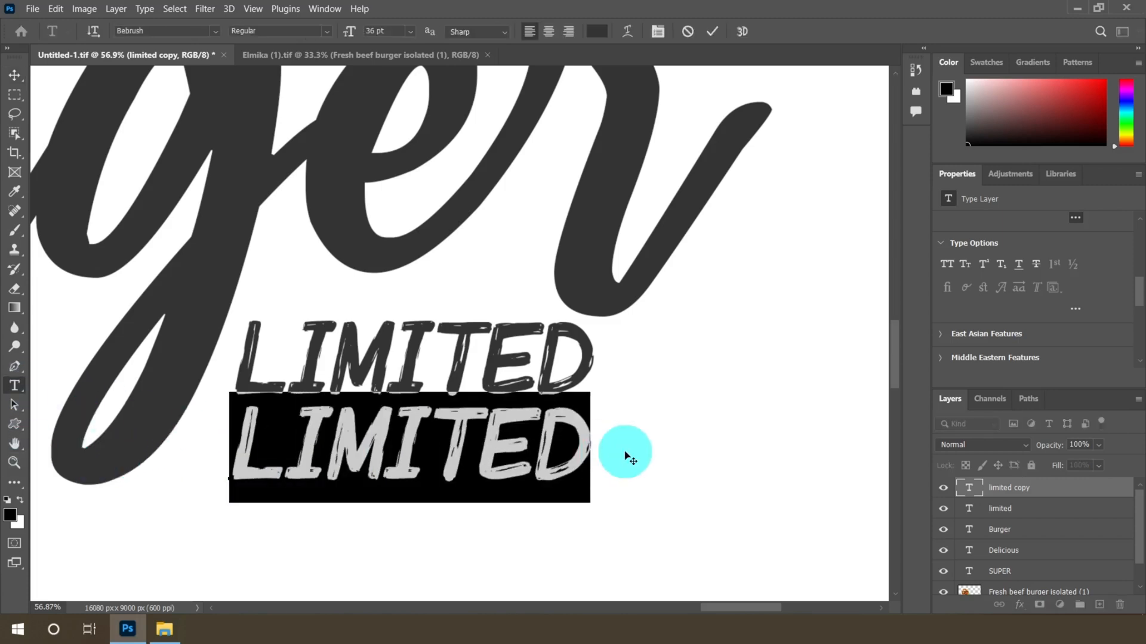
{"action": "type", "text": "off"}
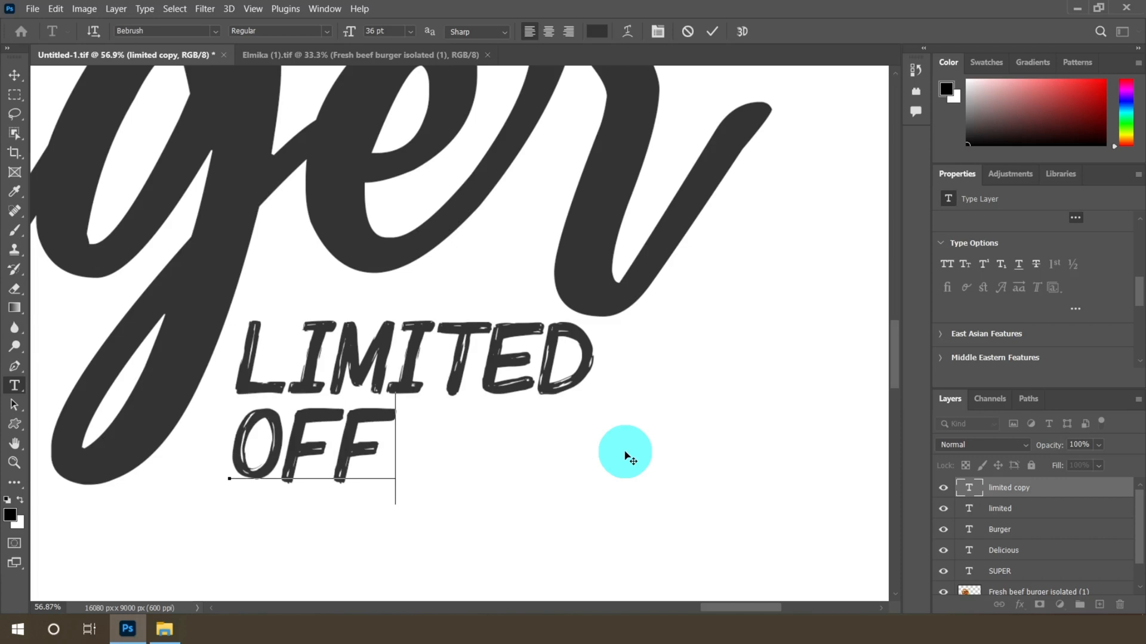
{"action": "type", "text": "er"}
{"action": "left_click", "coordinate": [15, 74]}
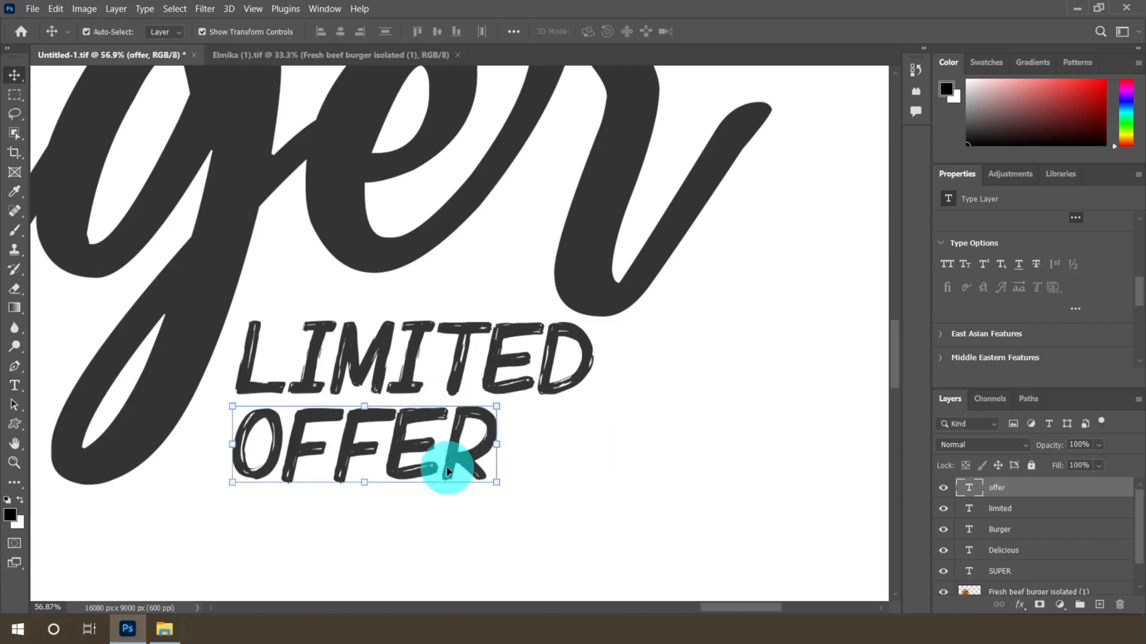
Center the OFFER text beneath LIMITED
{"action": "scroll", "coordinate": [449, 472], "scroll_direction": "up", "scroll_amount": 2}
{"action": "left_click_drag", "start_coordinate": [349, 436], "coordinate": [461, 428]}
Select both the LIMITED and OFFER text layers and set them to 30 pt
{"action": "left_click", "coordinate": [1041, 512], "text": "shift"}
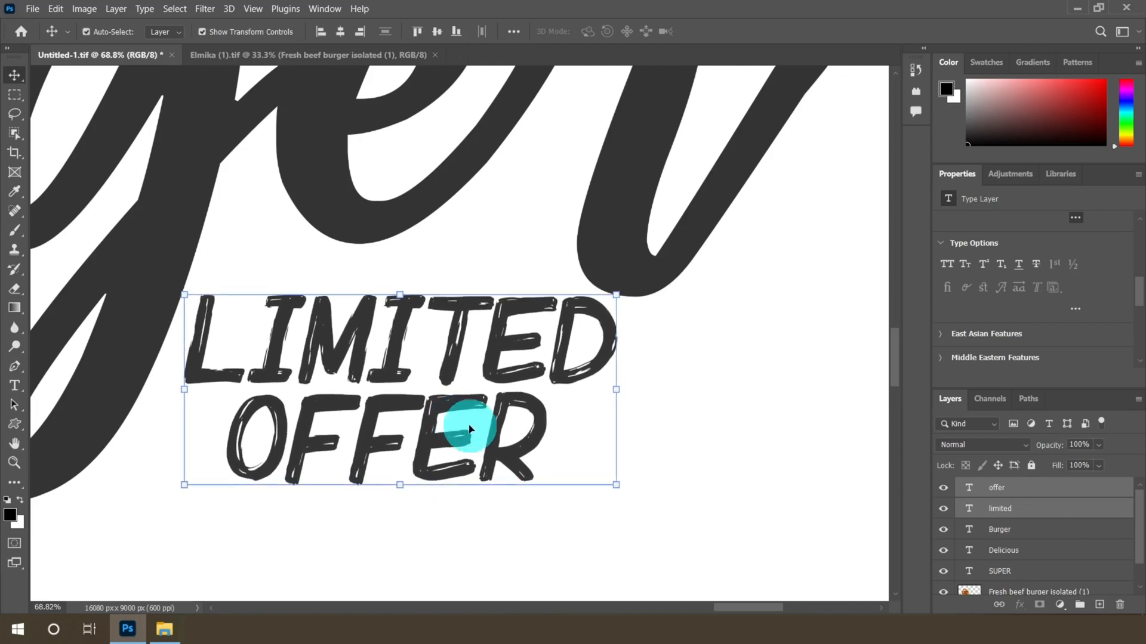
{"action": "scroll", "coordinate": [472, 428], "scroll_direction": "down", "scroll_amount": 6}
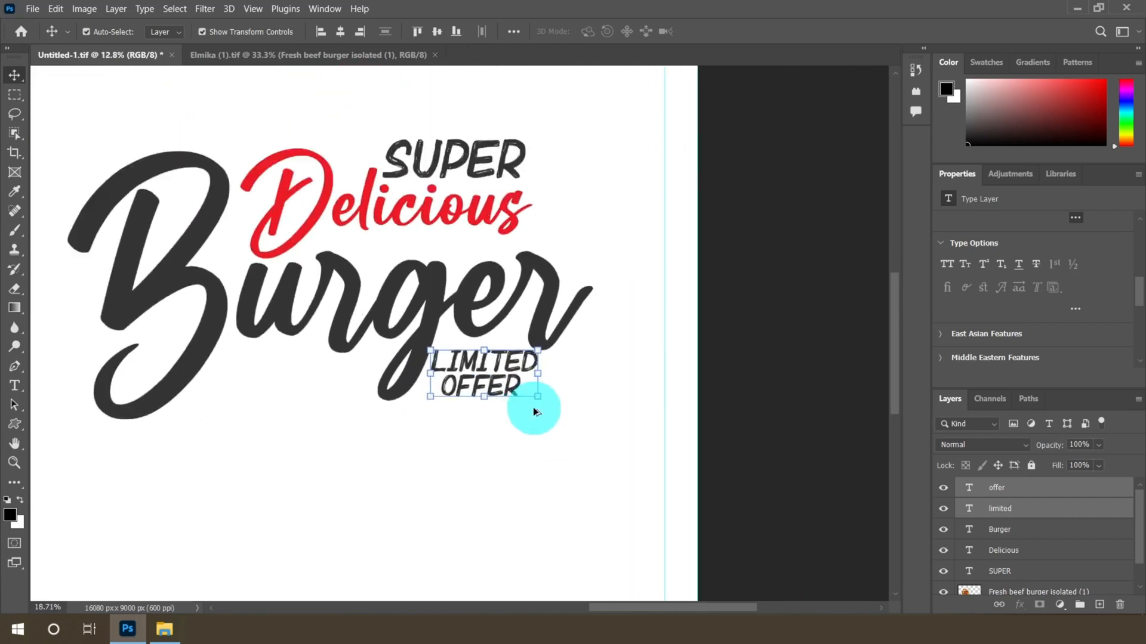
{"action": "scroll", "coordinate": [534, 412], "scroll_direction": "up", "scroll_amount": 3}
{"action": "left_click", "coordinate": [14, 385]}
{"action": "left_click", "coordinate": [411, 31]}
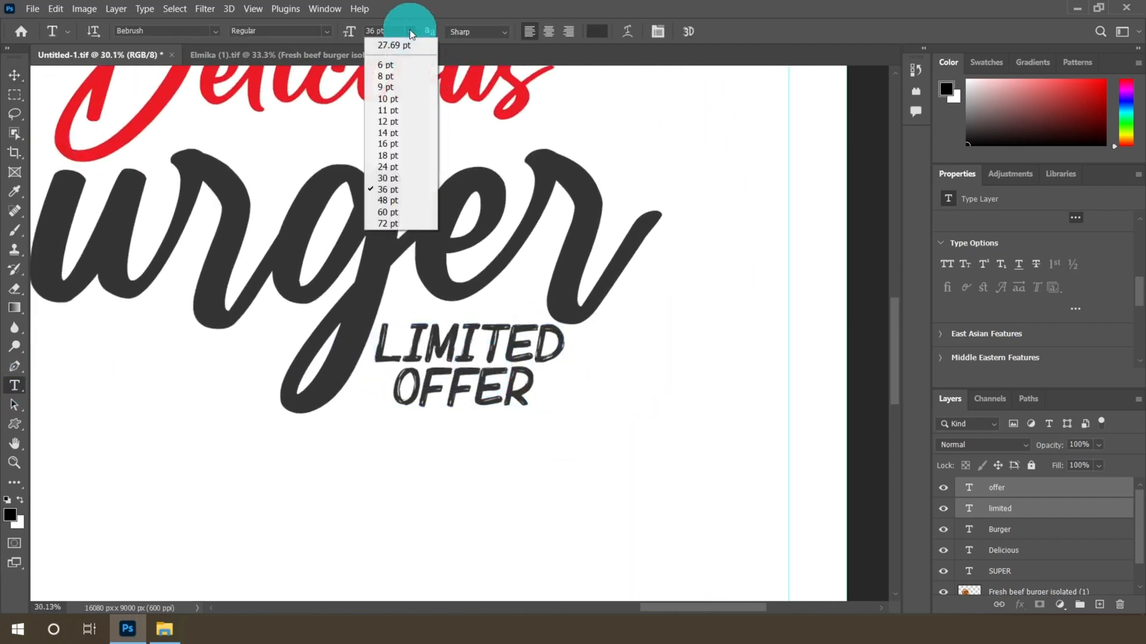
{"action": "left_click", "coordinate": [388, 178]}
Move the LIMITED OFFER pair up so it tucks under the right end of the Burger word
{"action": "left_click", "coordinate": [14, 75]}
{"action": "scroll", "coordinate": [489, 395], "scroll_direction": "up", "scroll_amount": 2}
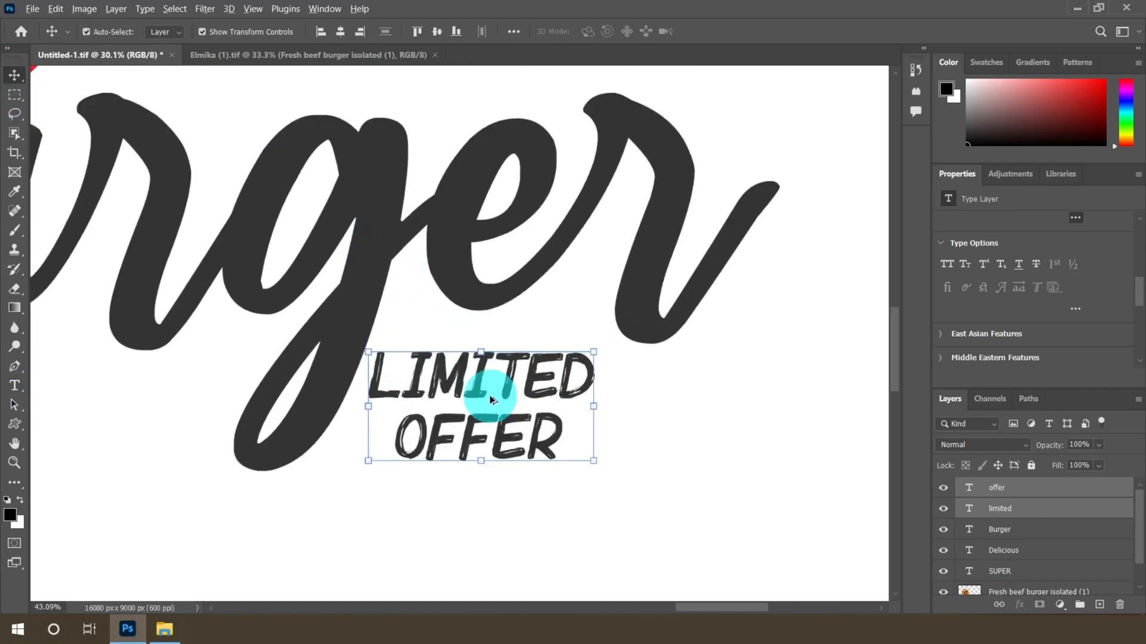
{"action": "scroll", "coordinate": [489, 395], "scroll_direction": "up", "scroll_amount": 1}
{"action": "left_click_drag", "start_coordinate": [488, 386], "coordinate": [494, 351]}
{"action": "scroll", "coordinate": [603, 367], "scroll_direction": "down", "scroll_amount": 6}
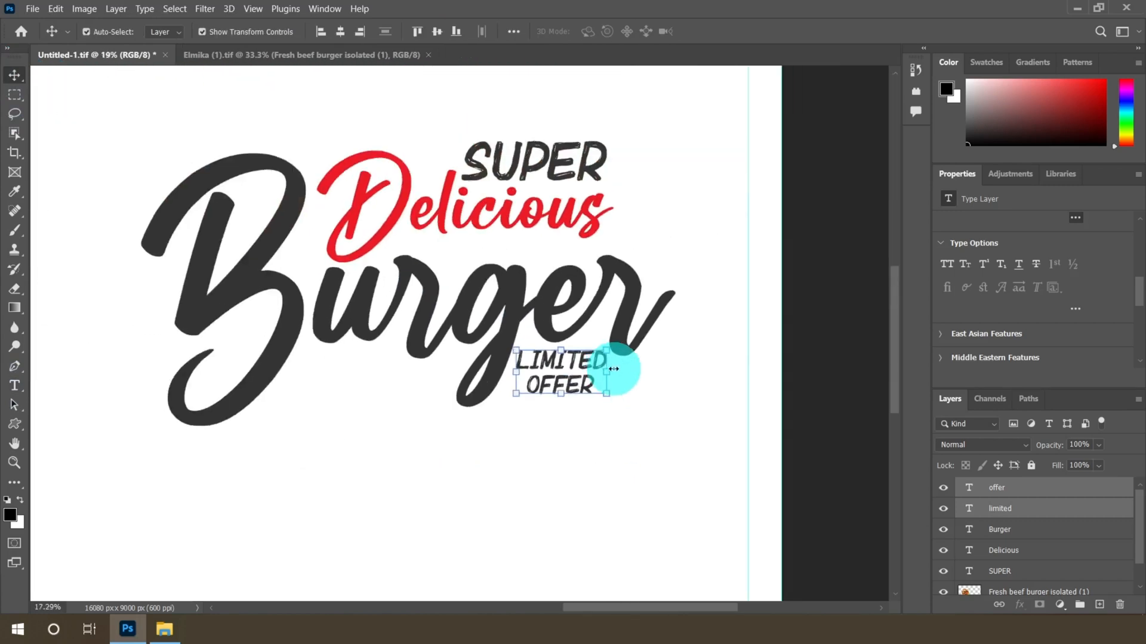
Create a new horizontal text layer in the empty area below the headline
{"action": "scroll", "coordinate": [657, 397], "scroll_direction": "down", "scroll_amount": 2}
{"action": "scroll", "coordinate": [696, 422], "scroll_direction": "up", "scroll_amount": 2}
{"action": "scroll", "coordinate": [357, 385], "scroll_direction": "up", "scroll_amount": 1}
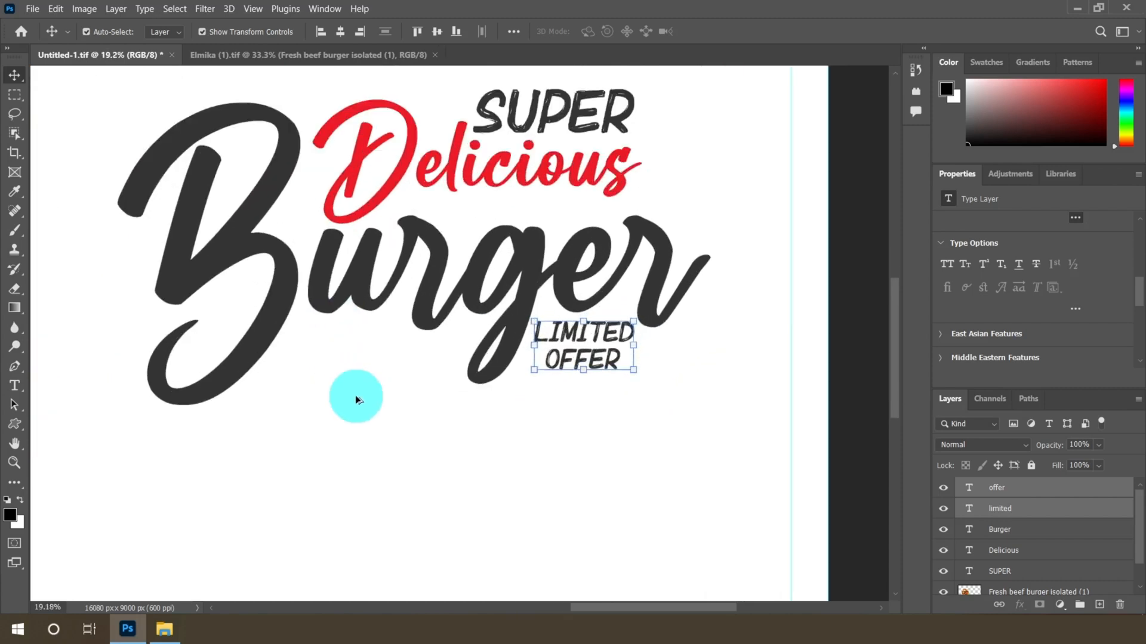
{"action": "scroll", "coordinate": [356, 395], "scroll_direction": "up", "scroll_amount": 2}
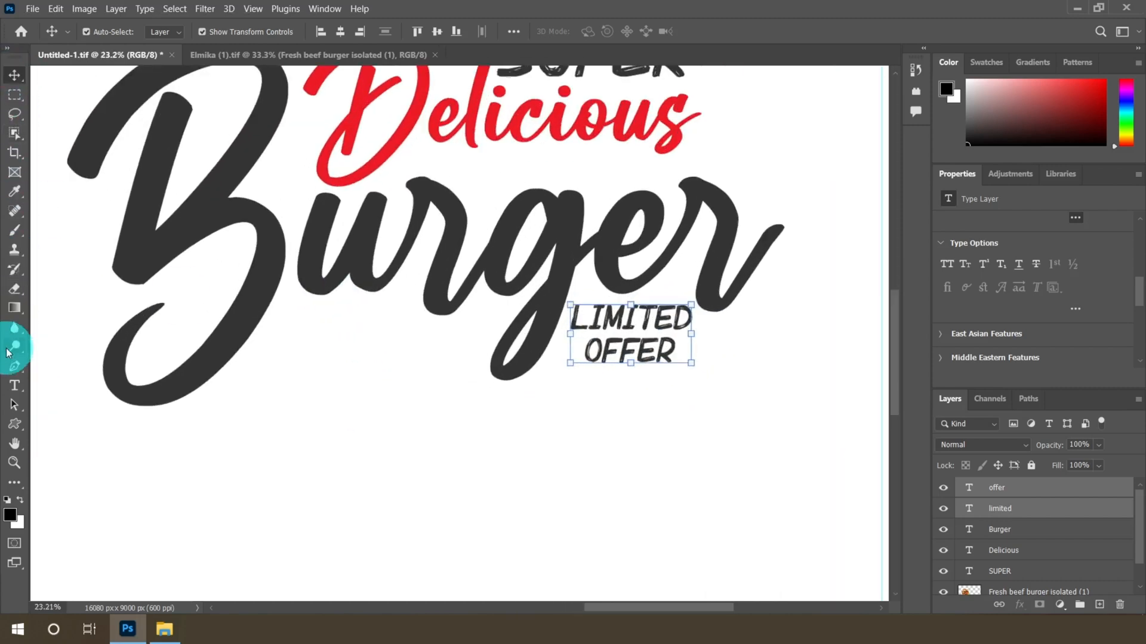
{"action": "right_click", "coordinate": [15, 385]}
{"action": "left_click", "coordinate": [60, 382]}
{"action": "scroll", "coordinate": [398, 529], "scroll_direction": "down", "scroll_amount": 4}
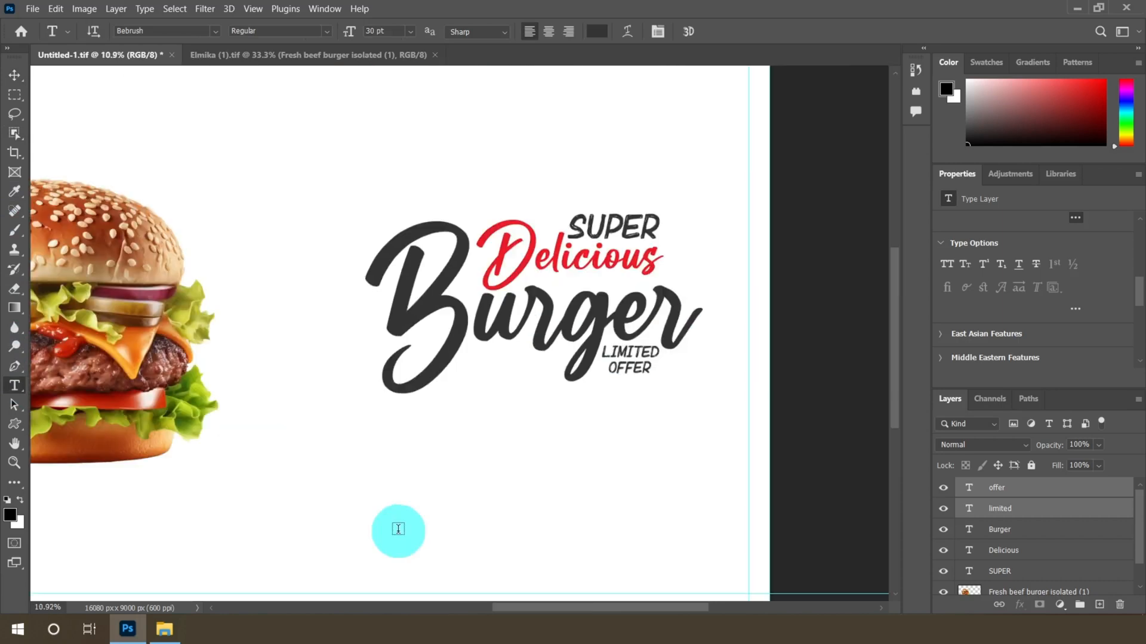
{"action": "left_click", "coordinate": [398, 529]}
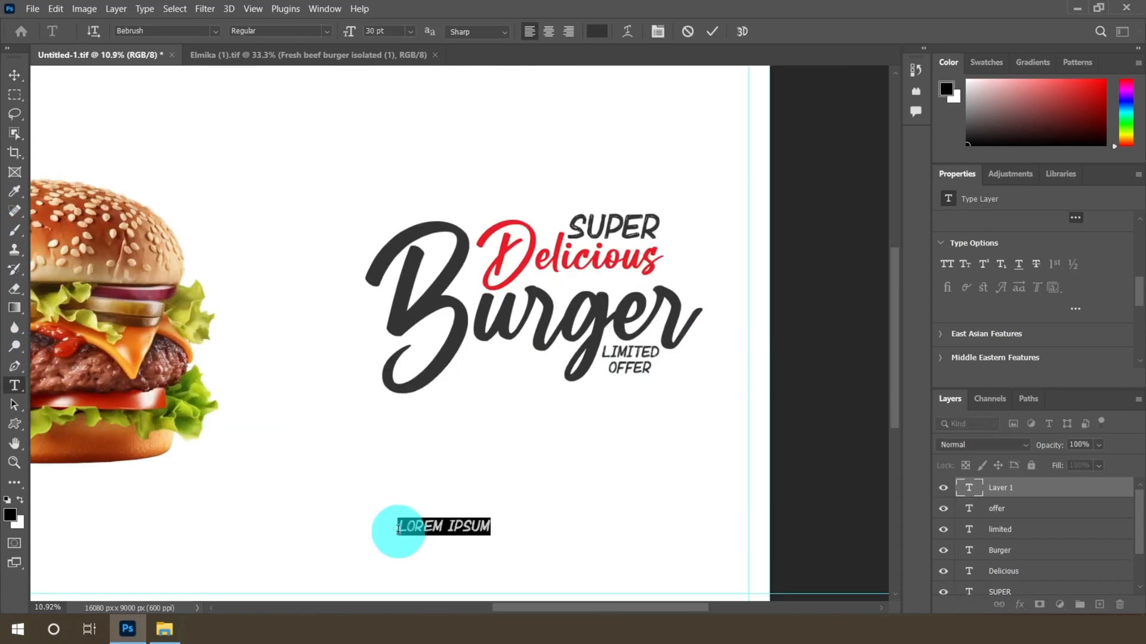
Set the new text colour to #eb1c24
{"action": "left_click", "coordinate": [590, 31]}
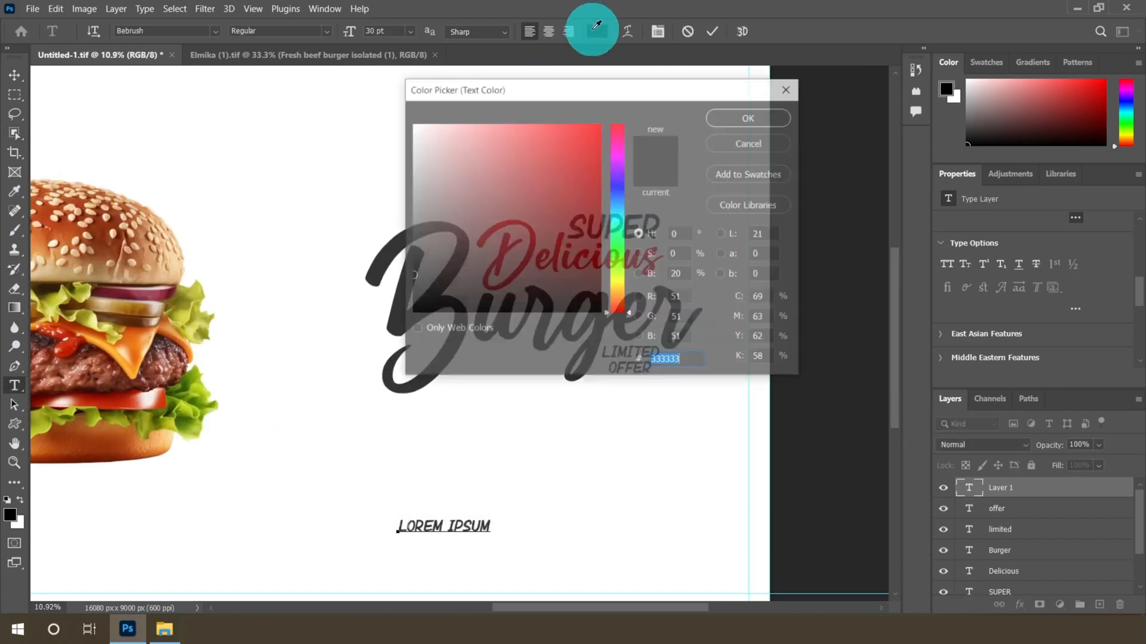
{"action": "left_click", "coordinate": [654, 358]}
{"action": "type", "text": "e"}
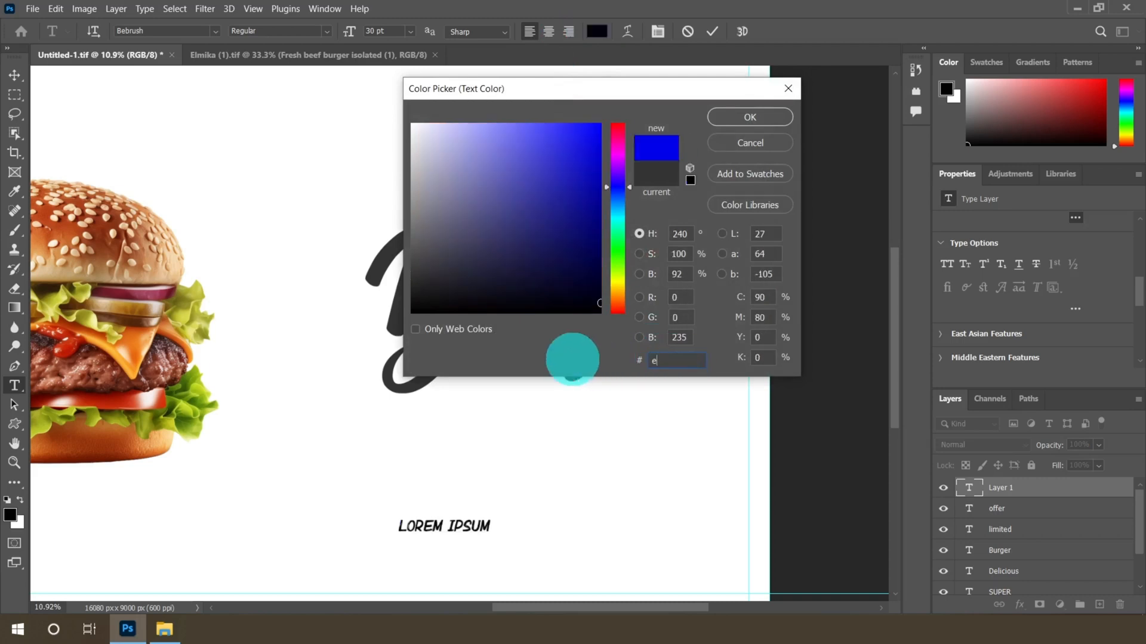
{"action": "type", "text": "b1c24"}
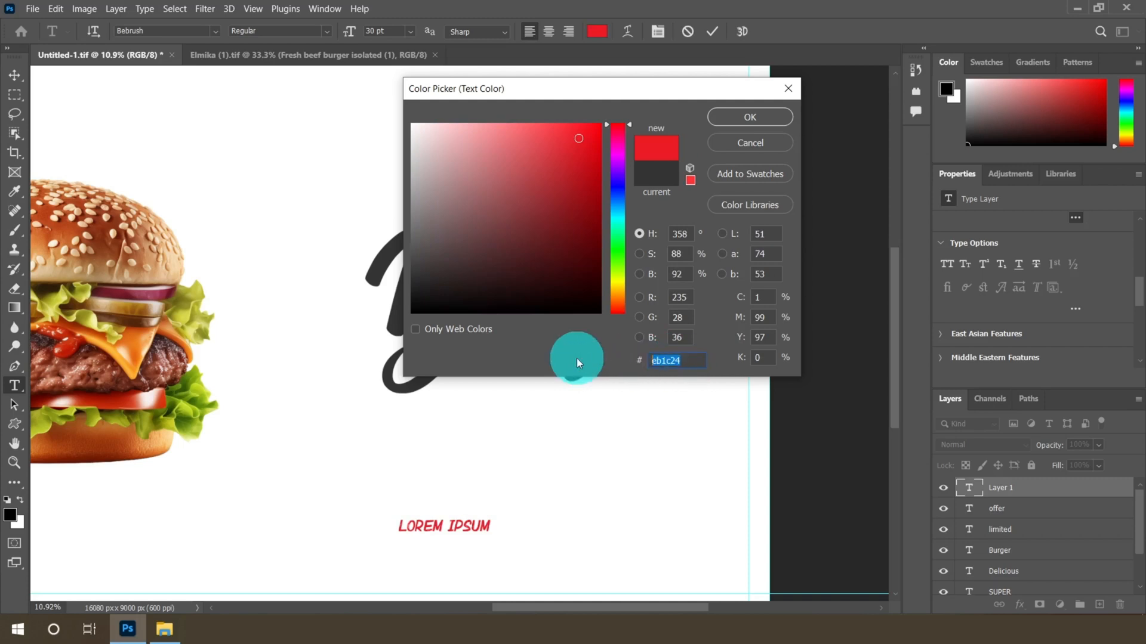
{"action": "left_click", "coordinate": [750, 117]}
Change the new text to MENU and set its size to 60 pt
{"action": "left_click", "coordinate": [403, 528]}
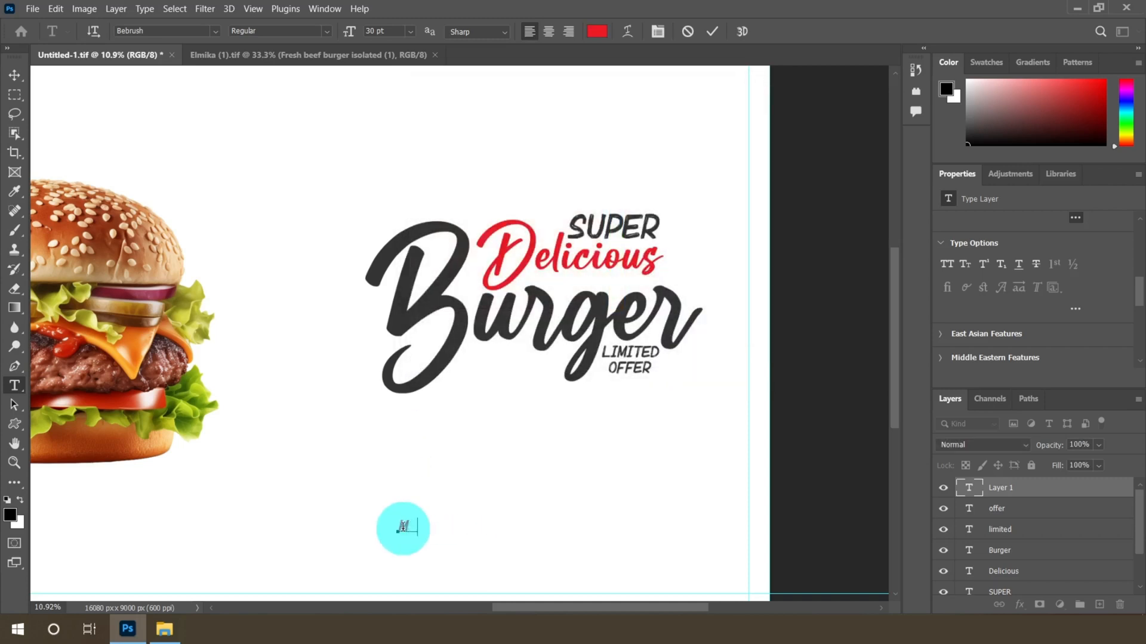
{"action": "left_click_drag", "start_coordinate": [398, 527], "coordinate": [474, 537]}
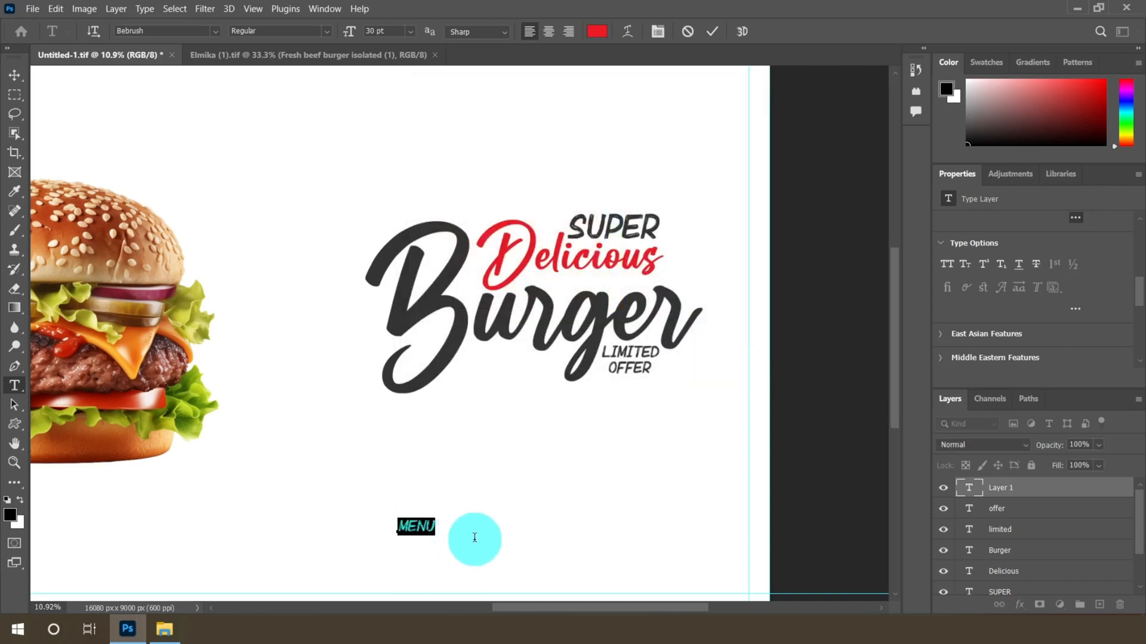
{"action": "left_click", "coordinate": [411, 31]}
{"action": "left_click", "coordinate": [385, 211]}
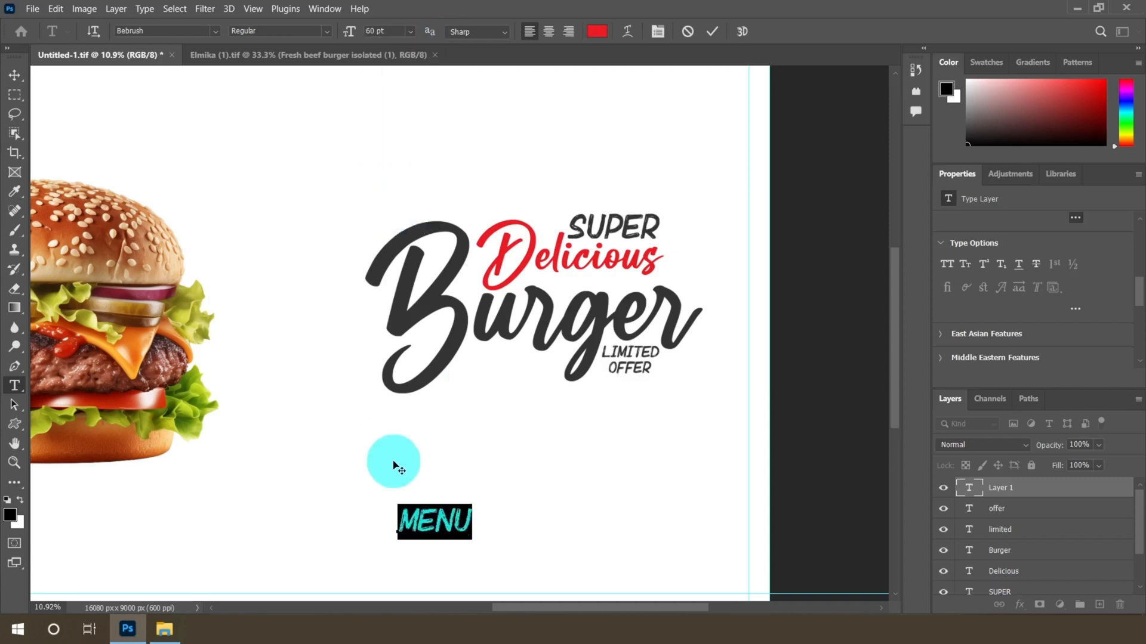
{"action": "left_click", "coordinate": [14, 75]}
Move the MENU text up beneath the Burger word
{"action": "scroll", "coordinate": [439, 518], "scroll_direction": "up", "scroll_amount": 2}
{"action": "left_click_drag", "start_coordinate": [435, 499], "coordinate": [512, 306]}
Scale the MENU text up to about 150% and reposition it under Burger
{"action": "scroll", "coordinate": [542, 297], "scroll_direction": "up", "scroll_amount": 1}
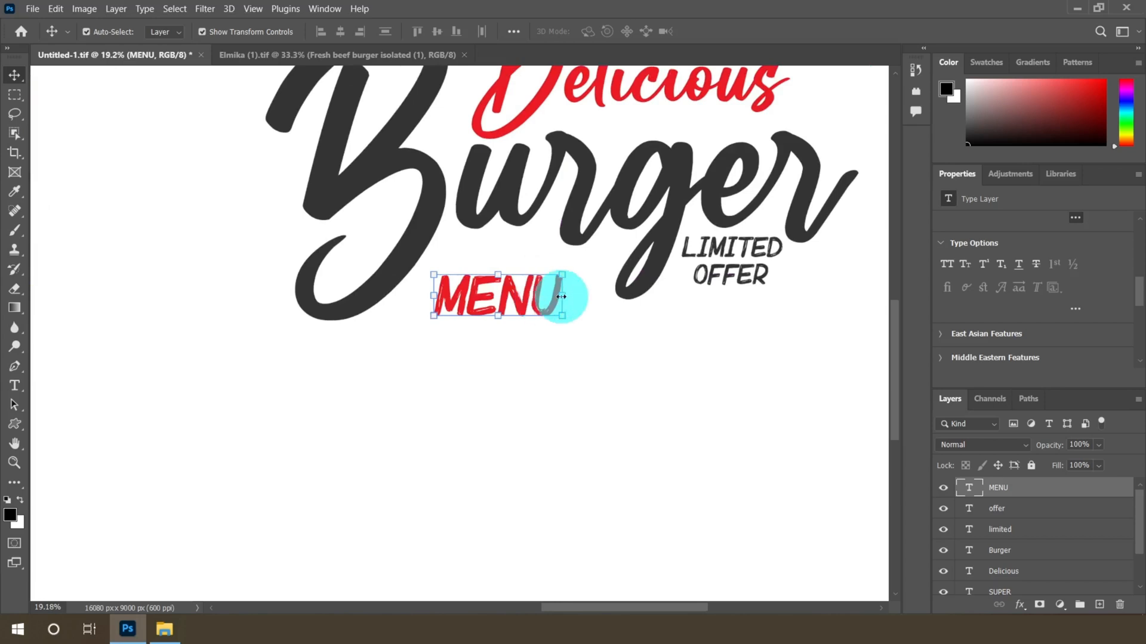
{"action": "left_click_drag", "start_coordinate": [561, 272], "coordinate": [613, 245]}
{"action": "left_click_drag", "start_coordinate": [431, 243], "coordinate": [417, 238]}
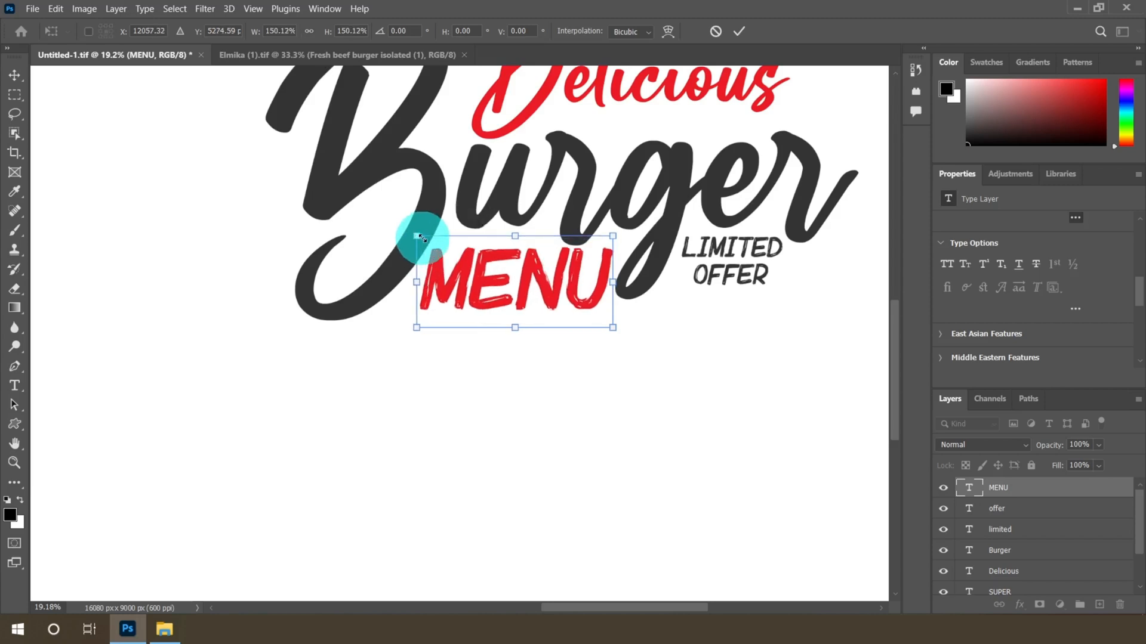
{"action": "left_click", "coordinate": [740, 34]}
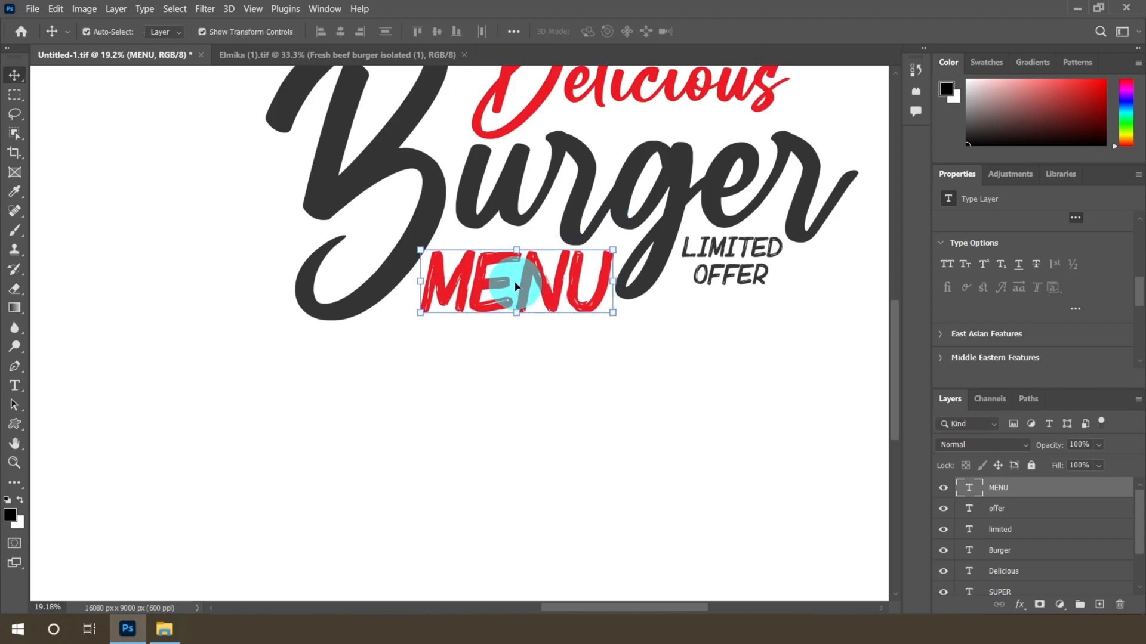
Nudge the MENU text slightly down and to the left
{"action": "key", "text": "shift+Down"}
{"action": "key", "text": "shift+Down"}
{"action": "key", "text": "shift+Down"}
{"action": "key", "text": "shift+Left"}
{"action": "key", "text": "shift+Left"}
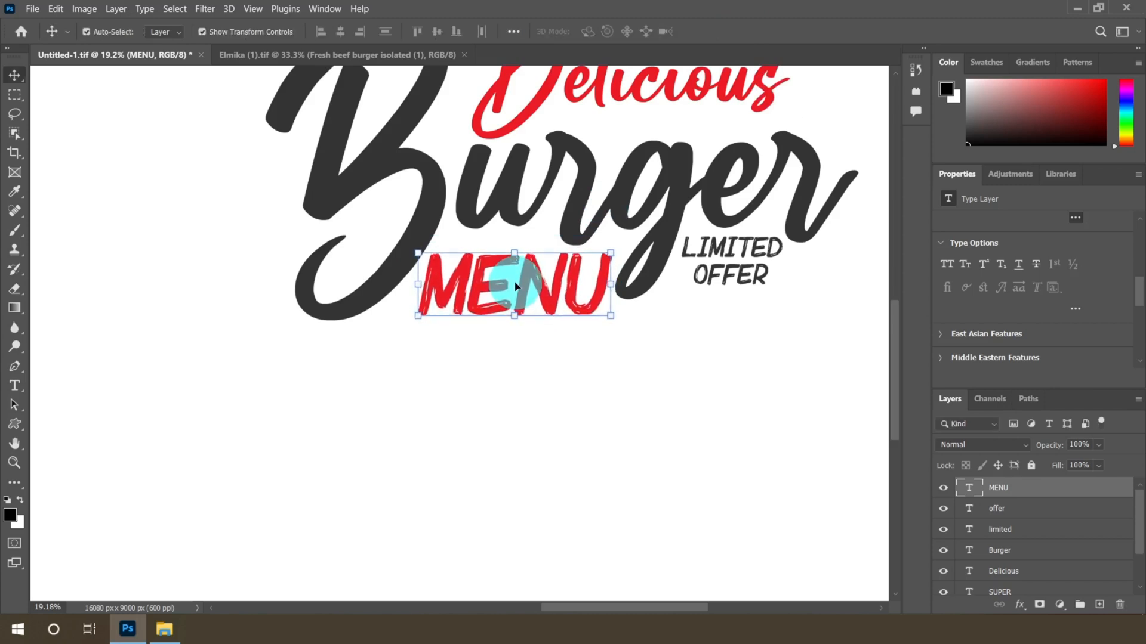
Review the full banner layout at different zoom levels
{"action": "scroll", "coordinate": [517, 286], "scroll_direction": "down", "scroll_amount": 4}
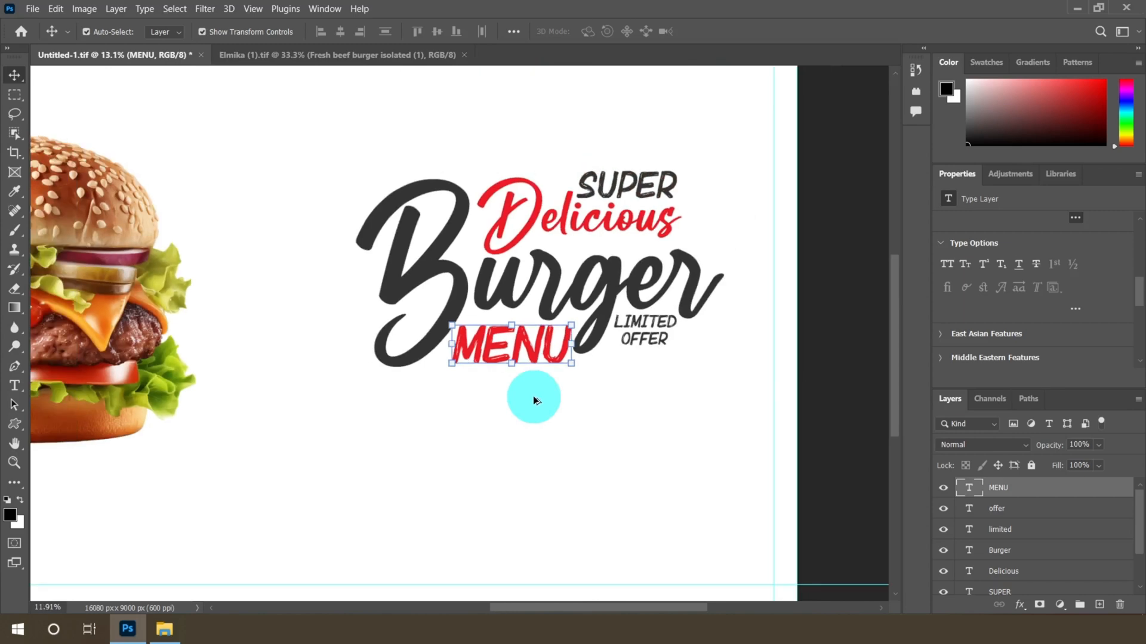
{"action": "scroll", "coordinate": [534, 400], "scroll_direction": "down", "scroll_amount": 3}
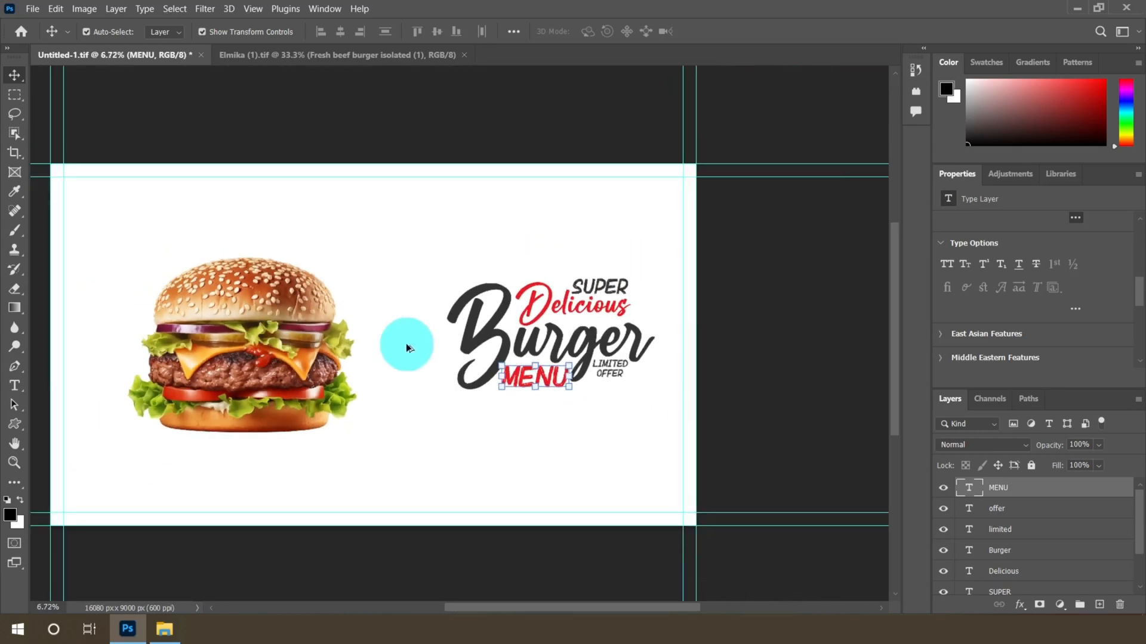
{"action": "key", "text": "m"}
{"action": "scroll", "coordinate": [409, 370], "scroll_direction": "up", "scroll_amount": 5}
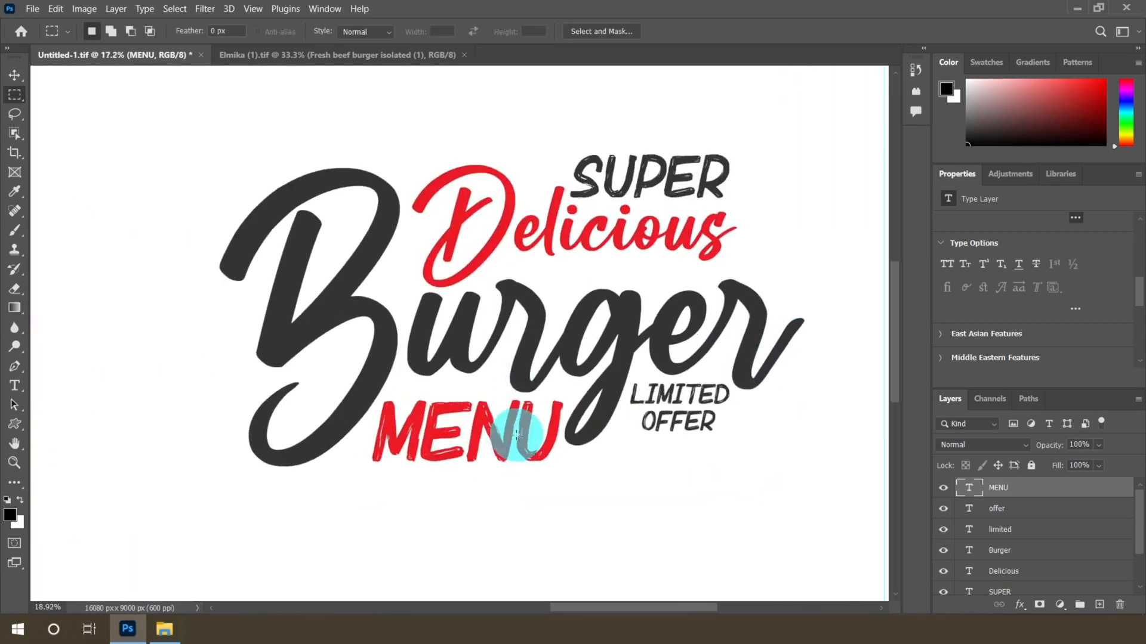
{"action": "scroll", "coordinate": [607, 298], "scroll_direction": "down", "scroll_amount": 5}
{"action": "scroll", "coordinate": [302, 358], "scroll_direction": "up", "scroll_amount": 2}
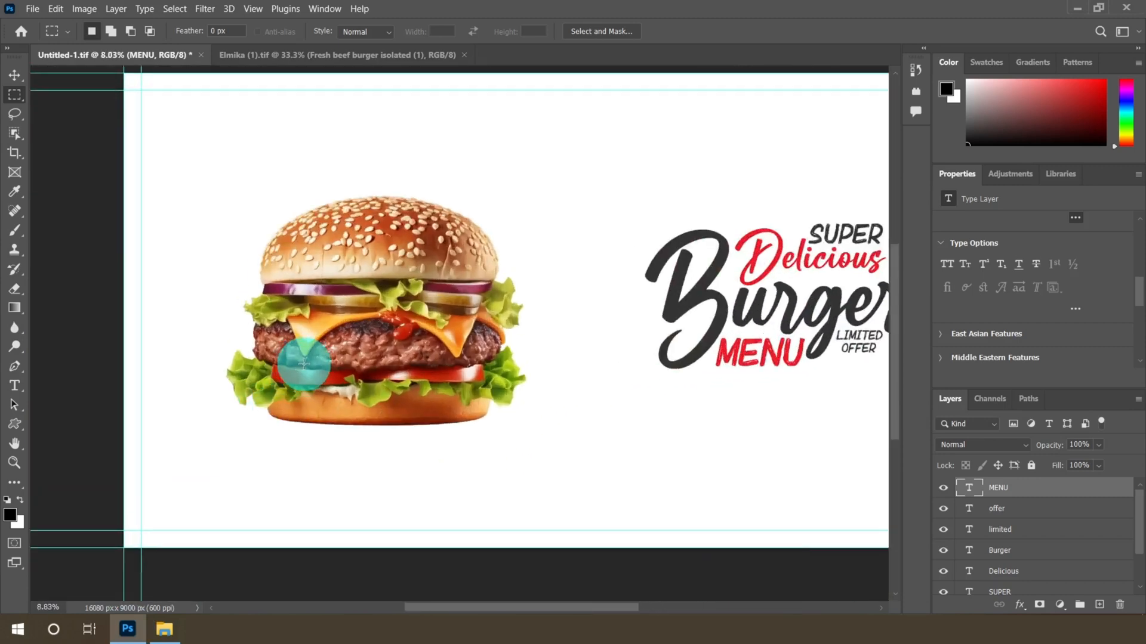
{"action": "scroll", "coordinate": [347, 423], "scroll_direction": "down", "scroll_amount": 3}
{"action": "scroll", "coordinate": [657, 405], "scroll_direction": "up", "scroll_amount": 2}
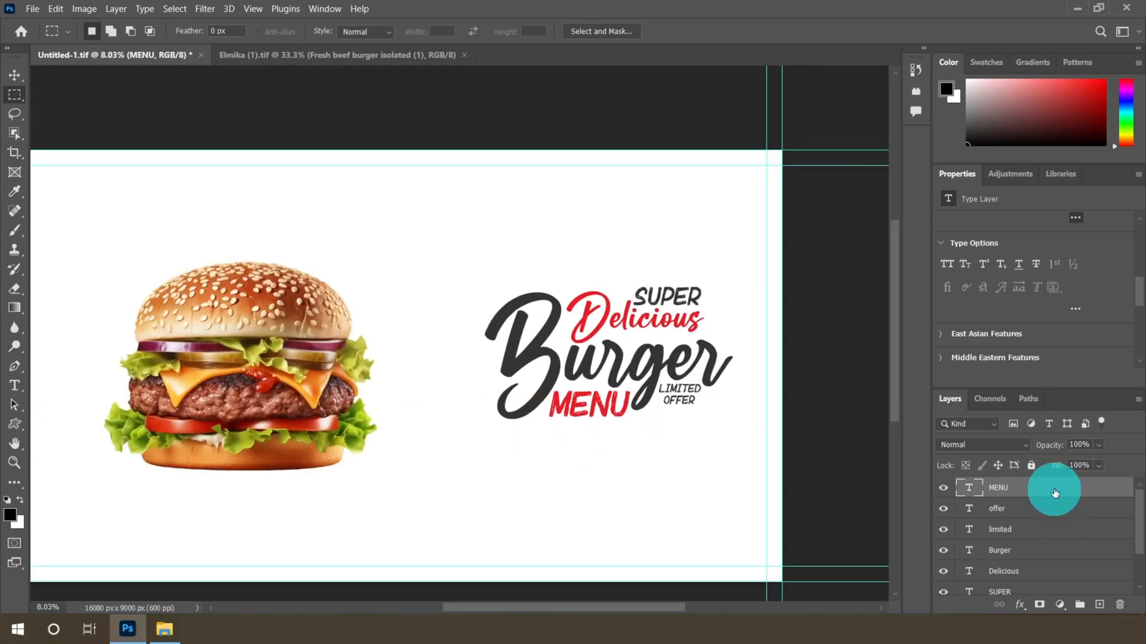
Add a new empty layer and pick the Brush tool with the Elmika b brush at 653 px
{"action": "left_click", "coordinate": [1087, 607]}
{"action": "left_click", "coordinate": [1016, 489]}
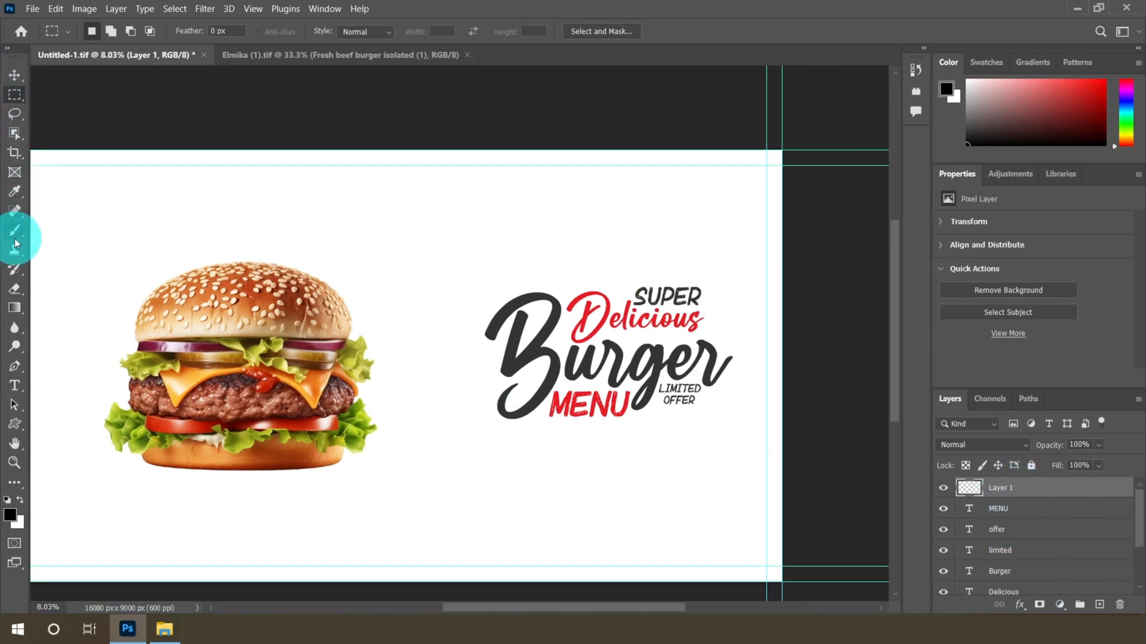
{"action": "left_click_drag", "start_coordinate": [15, 233], "coordinate": [54, 226]}
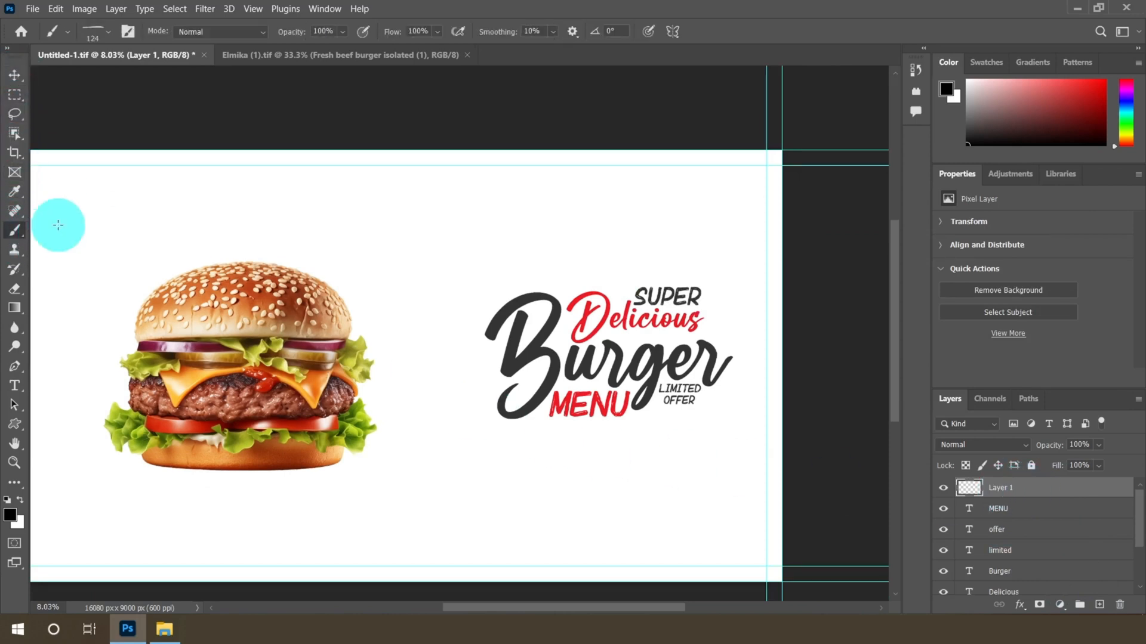
{"action": "left_click", "coordinate": [109, 36]}
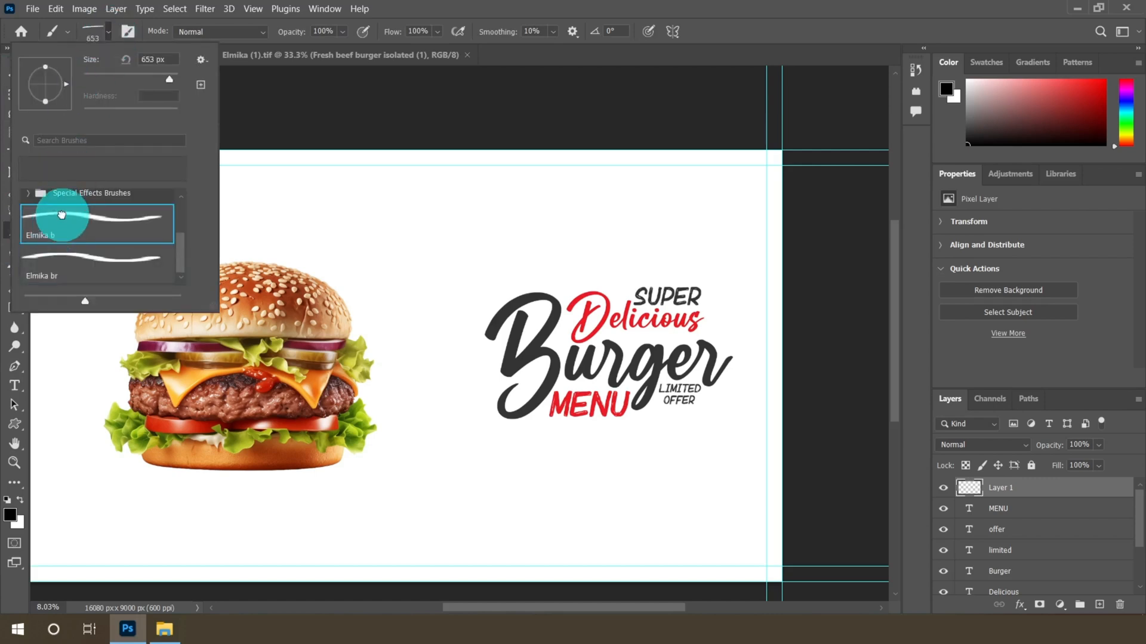
{"action": "left_click", "coordinate": [108, 37]}
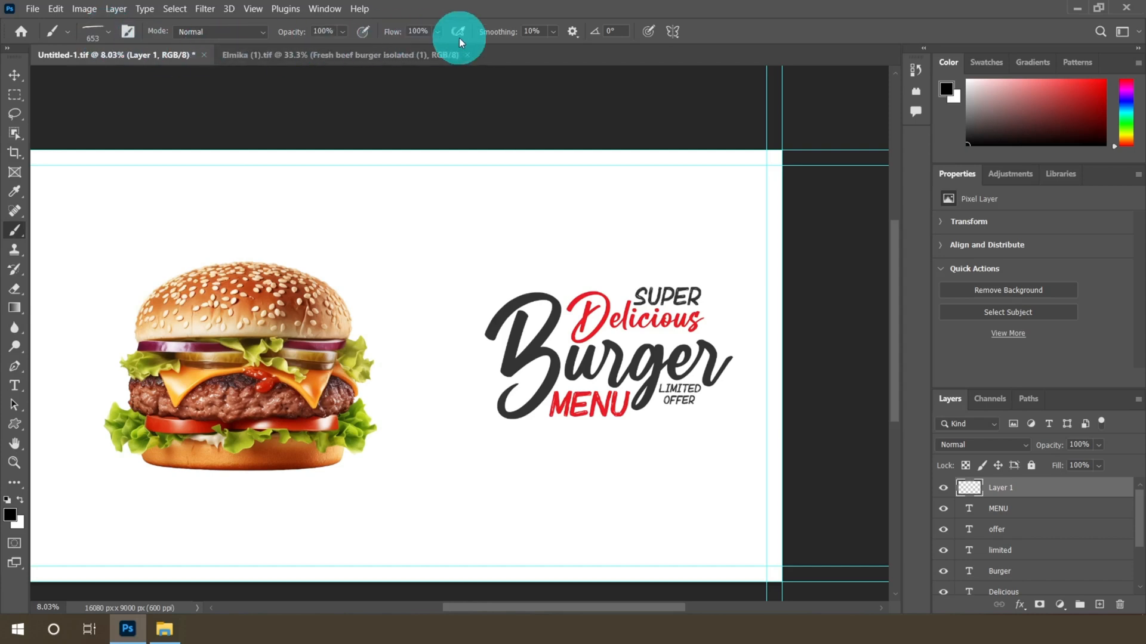
Set the Elmika b brush size to 2165 px
{"action": "scroll", "coordinate": [603, 473], "scroll_direction": "up", "scroll_amount": 4}
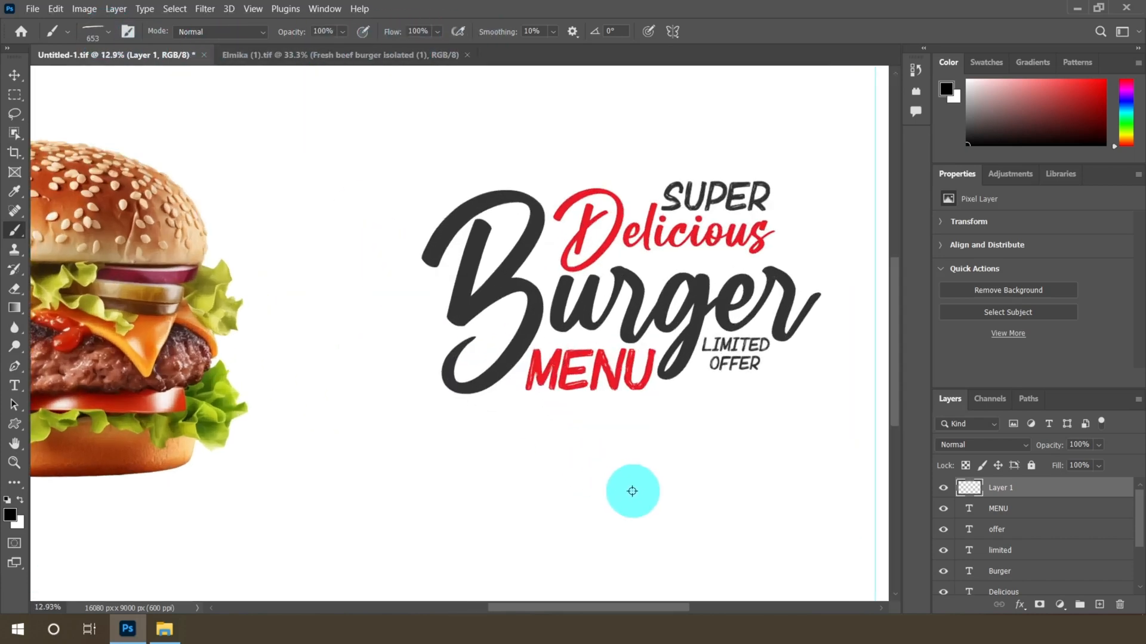
{"action": "right_click", "coordinate": [556, 479]}
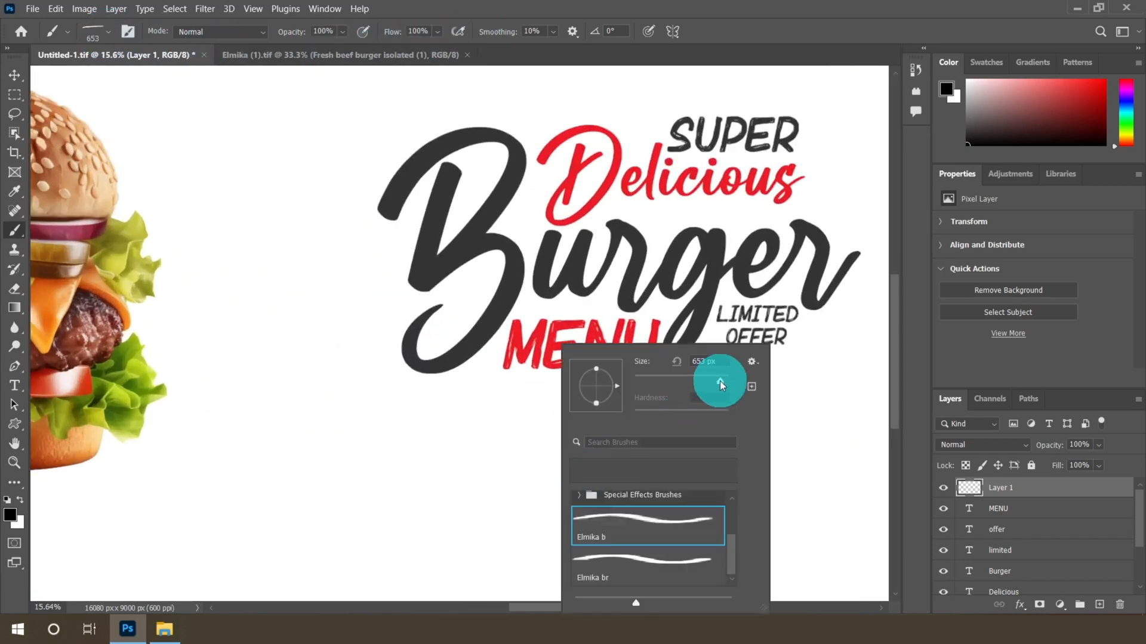
{"action": "left_click_drag", "start_coordinate": [723, 382], "coordinate": [723, 382]}
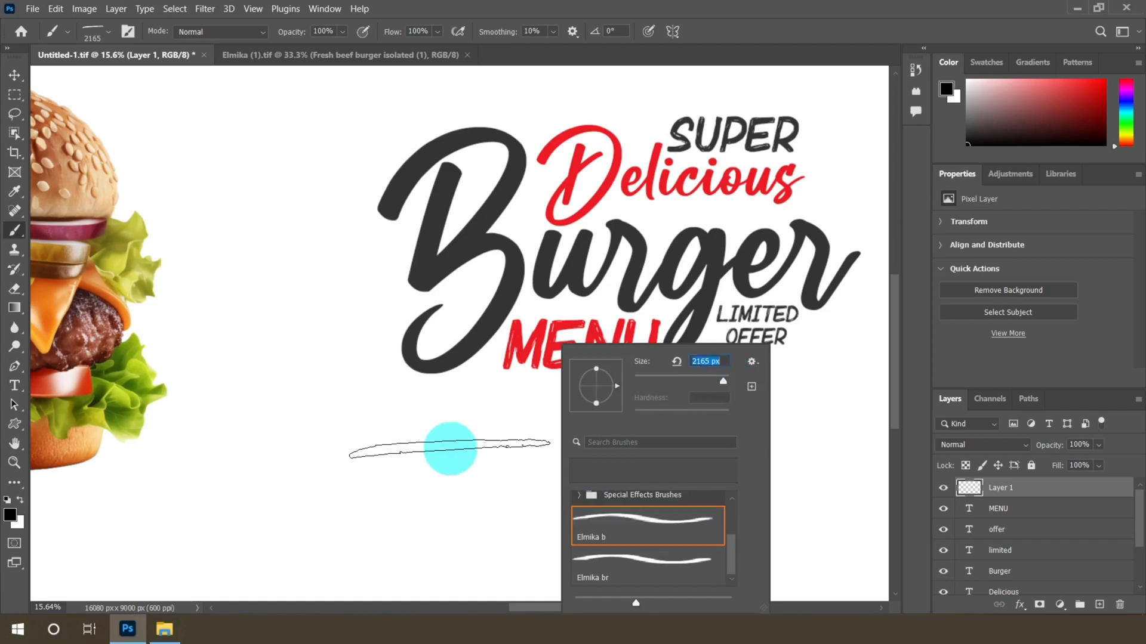
Set the foreground color to #333333
{"action": "left_click", "coordinate": [10, 515]}
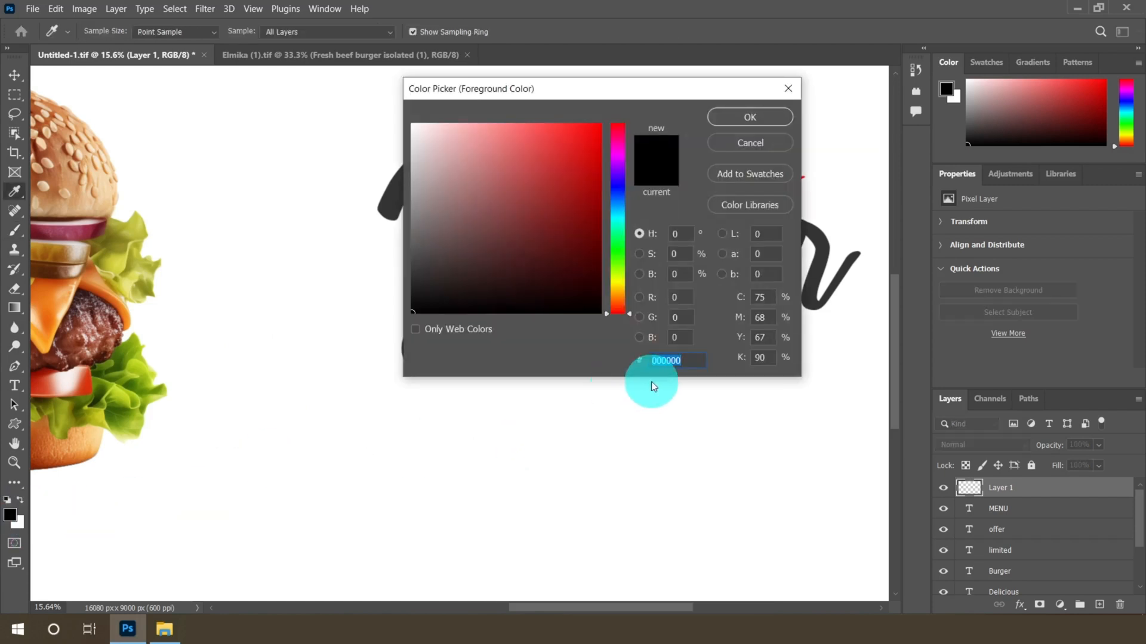
{"action": "type", "text": "3333"}
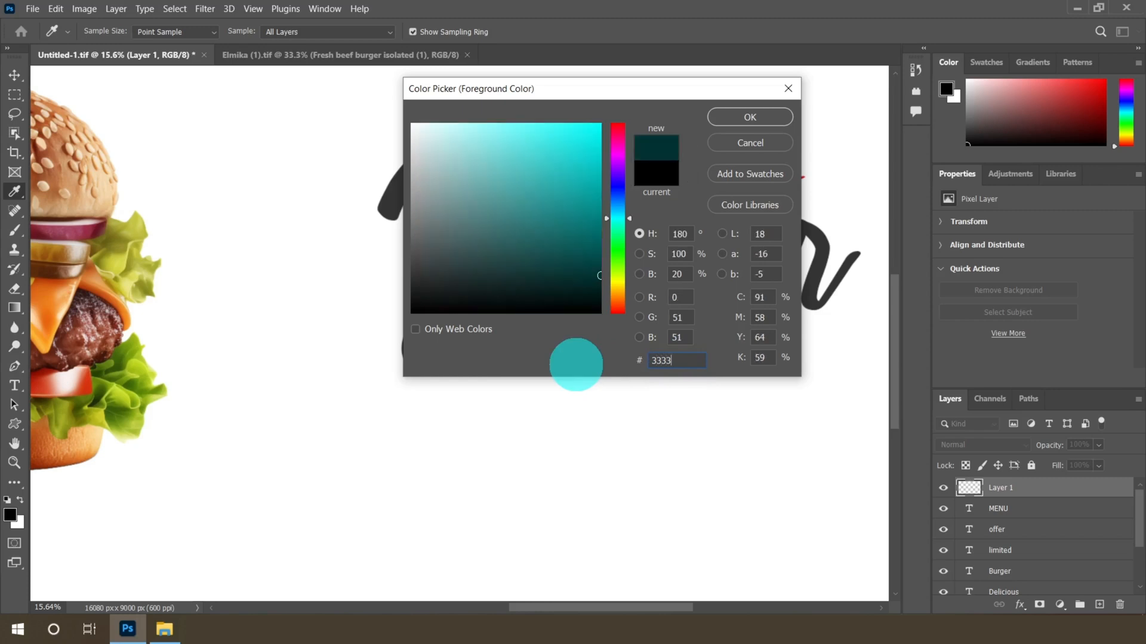
{"action": "type", "text": "33"}
{"action": "left_click", "coordinate": [680, 360]}
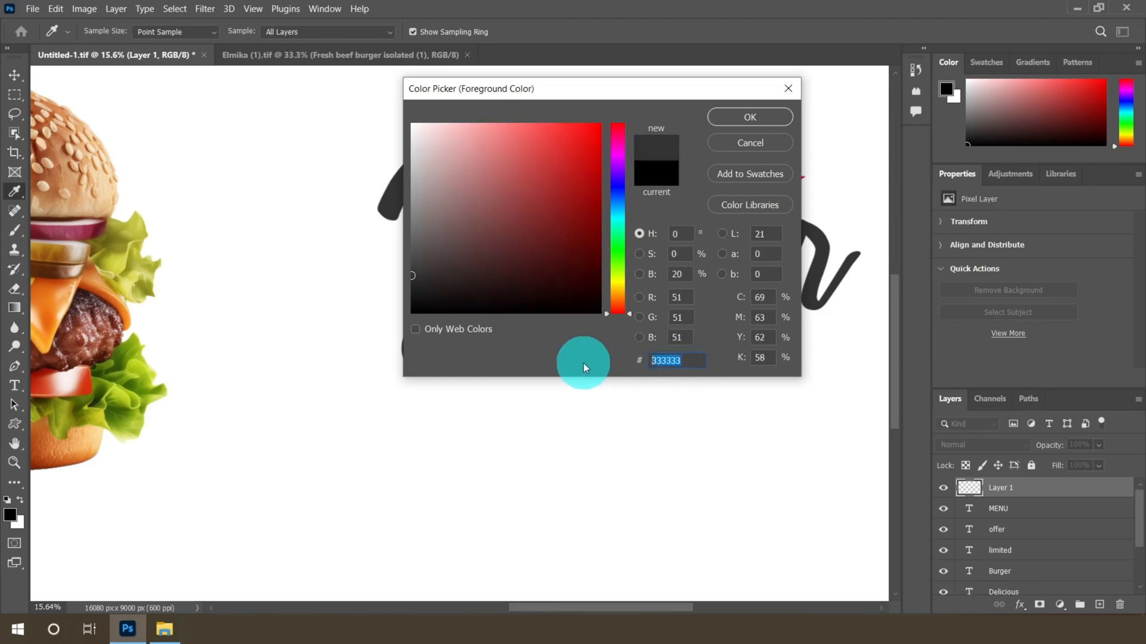
{"action": "left_click", "coordinate": [736, 127]}
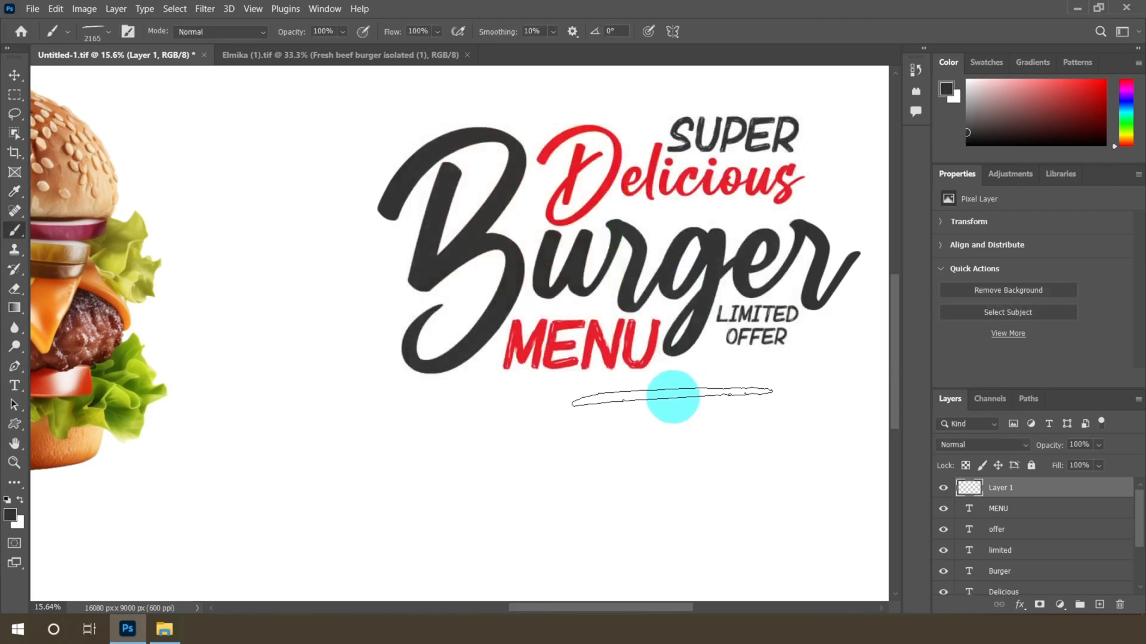
Enlarge the brush to 2700 px and paint a horizontal brush stroke below the headline on the new layer
{"action": "key", "text": "bracketright"}
{"action": "key", "text": "bracketright"}
{"action": "key", "text": "bracketright"}
{"action": "key", "text": "bracketright"}
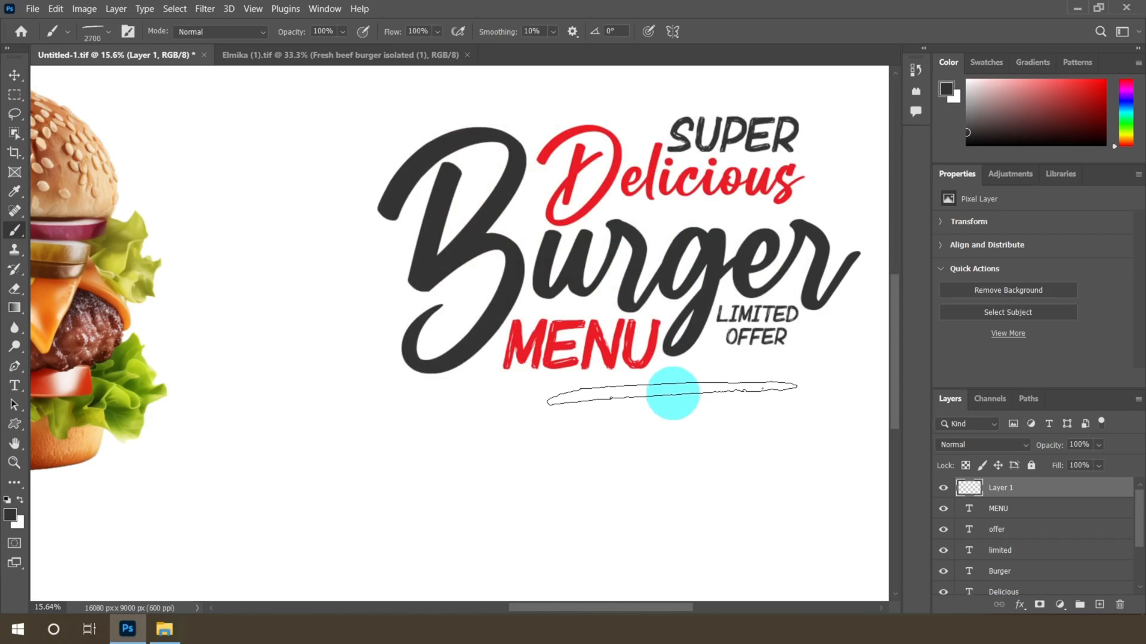
{"action": "left_click", "coordinate": [672, 393]}
{"action": "left_click", "coordinate": [673, 394]}
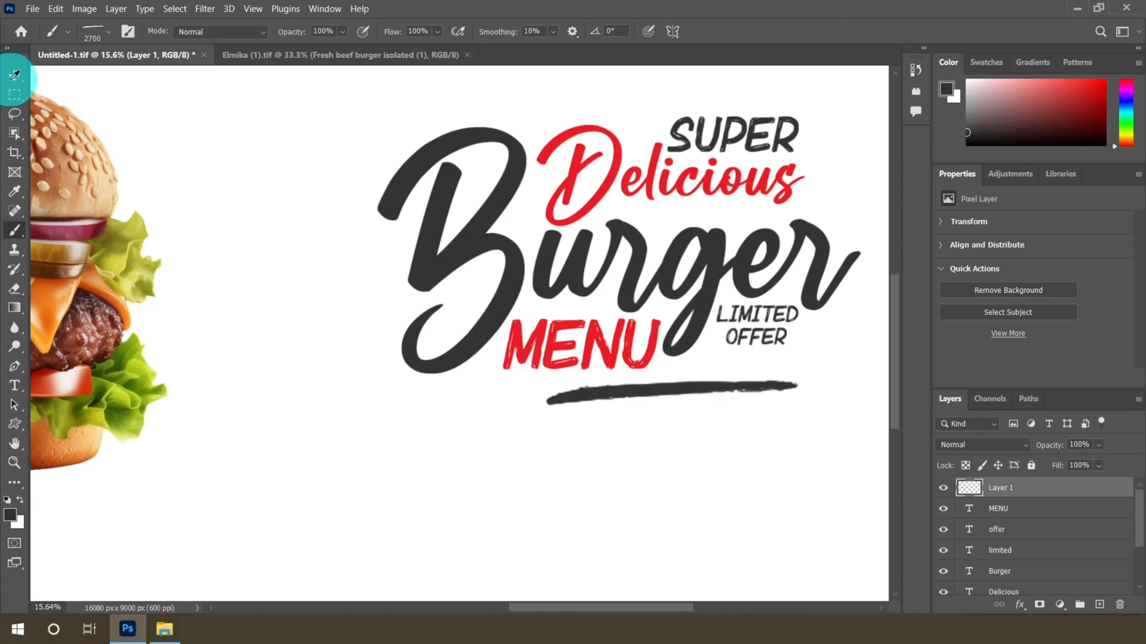
Free-transform the brush stroke to about 166% width and 63% height and place it under the headline
{"action": "left_click", "coordinate": [15, 75]}
{"action": "scroll", "coordinate": [687, 443], "scroll_direction": "up", "scroll_amount": 5}
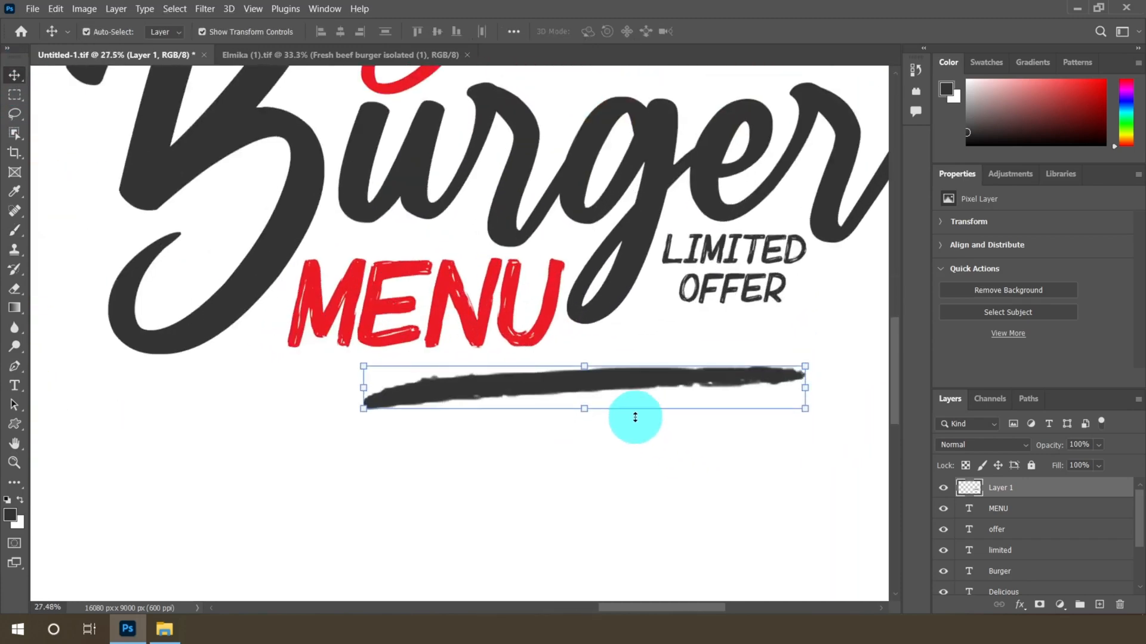
{"action": "scroll", "coordinate": [635, 417], "scroll_direction": "up", "scroll_amount": 3}
{"action": "mouse_move", "coordinate": [608, 376]}
{"action": "left_mouse_down"}
{"action": "mouse_move", "coordinate": [531, 341]}
{"action": "mouse_move", "coordinate": [531, 375]}
{"action": "mouse_move", "coordinate": [496, 355]}
{"action": "left_mouse_up"}
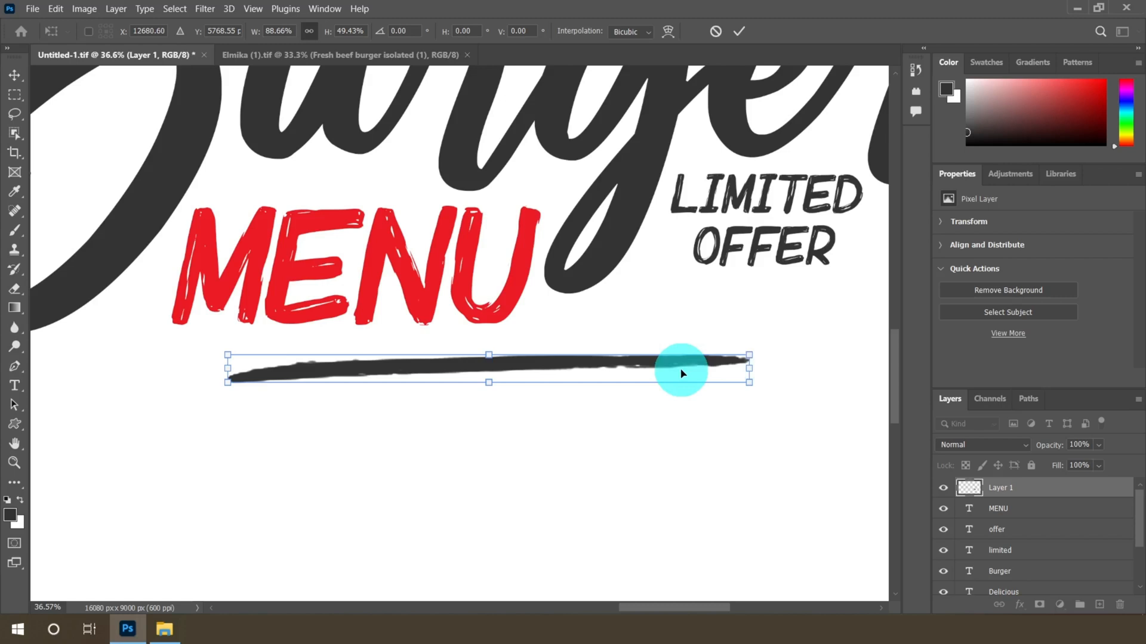
{"action": "scroll", "coordinate": [682, 374], "scroll_direction": "down", "scroll_amount": 4}
{"action": "left_click_drag", "start_coordinate": [712, 367], "coordinate": [821, 361]}
{"action": "left_click_drag", "start_coordinate": [436, 368], "coordinate": [386, 369]}
{"action": "left_click_drag", "start_coordinate": [605, 357], "coordinate": [611, 375]}
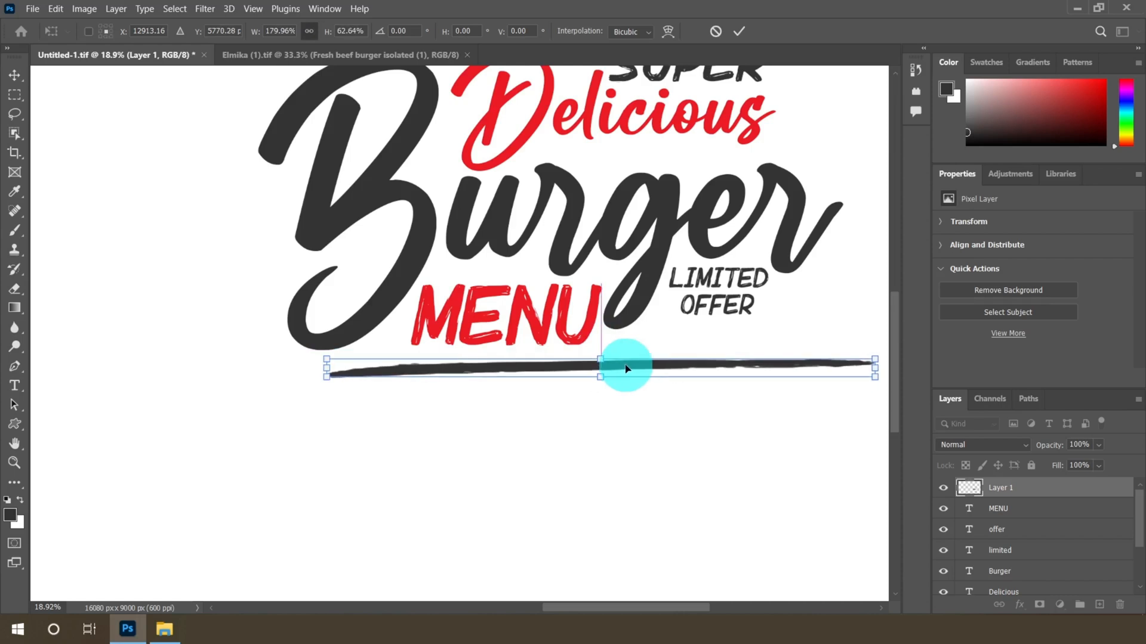
{"action": "scroll", "coordinate": [627, 366], "scroll_direction": "down", "scroll_amount": 1}
{"action": "left_click_drag", "start_coordinate": [824, 369], "coordinate": [795, 369]}
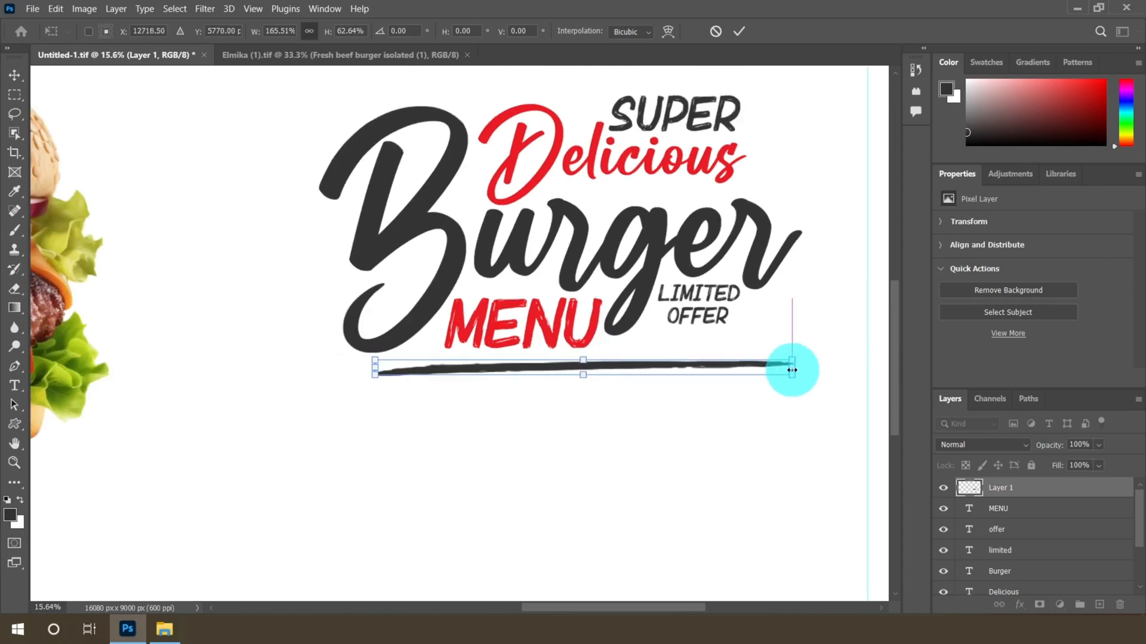
{"action": "left_click_drag", "start_coordinate": [617, 373], "coordinate": [637, 373]}
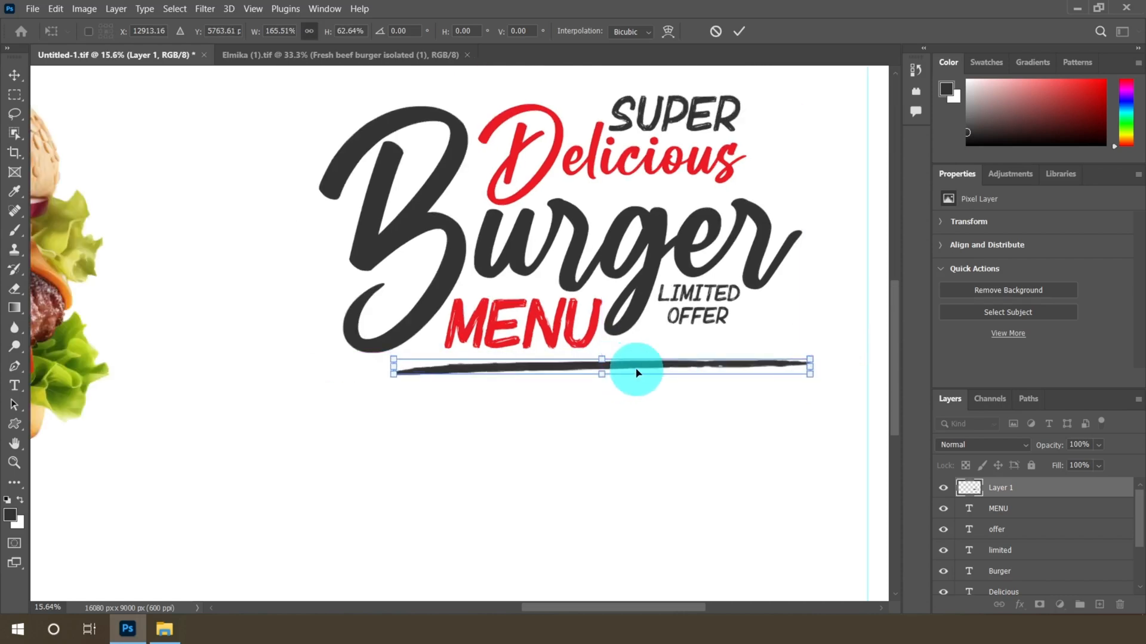
{"action": "left_click", "coordinate": [738, 31]}
Add a new empty layer and select the Elmika br brush for the Brush tool
{"action": "scroll", "coordinate": [568, 327], "scroll_direction": "down", "scroll_amount": 2}
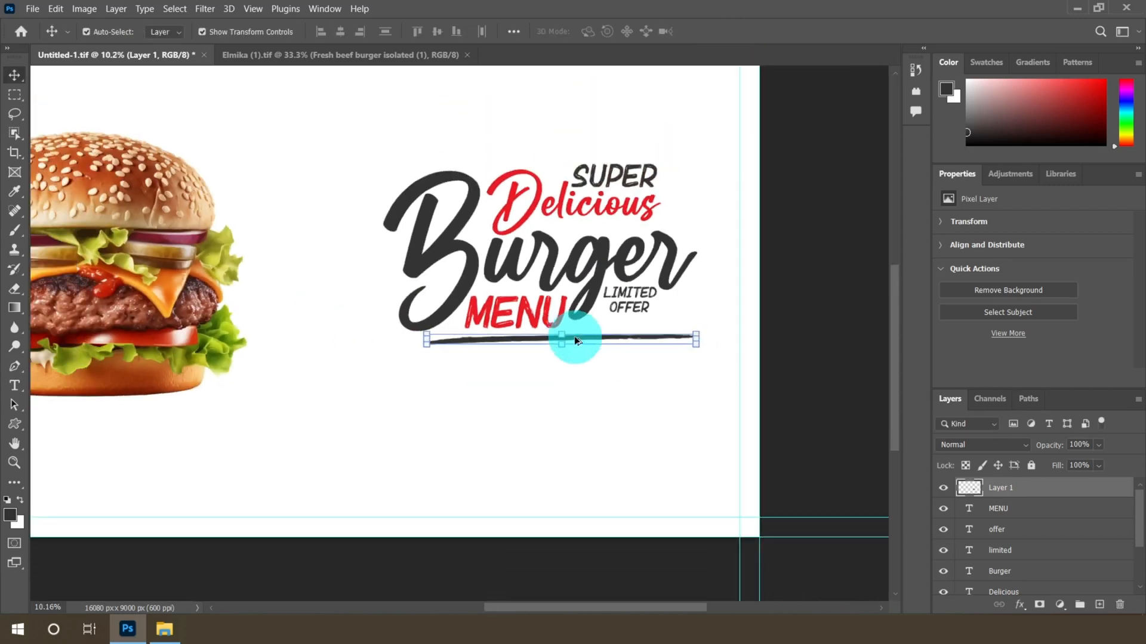
{"action": "left_click", "coordinate": [1098, 606]}
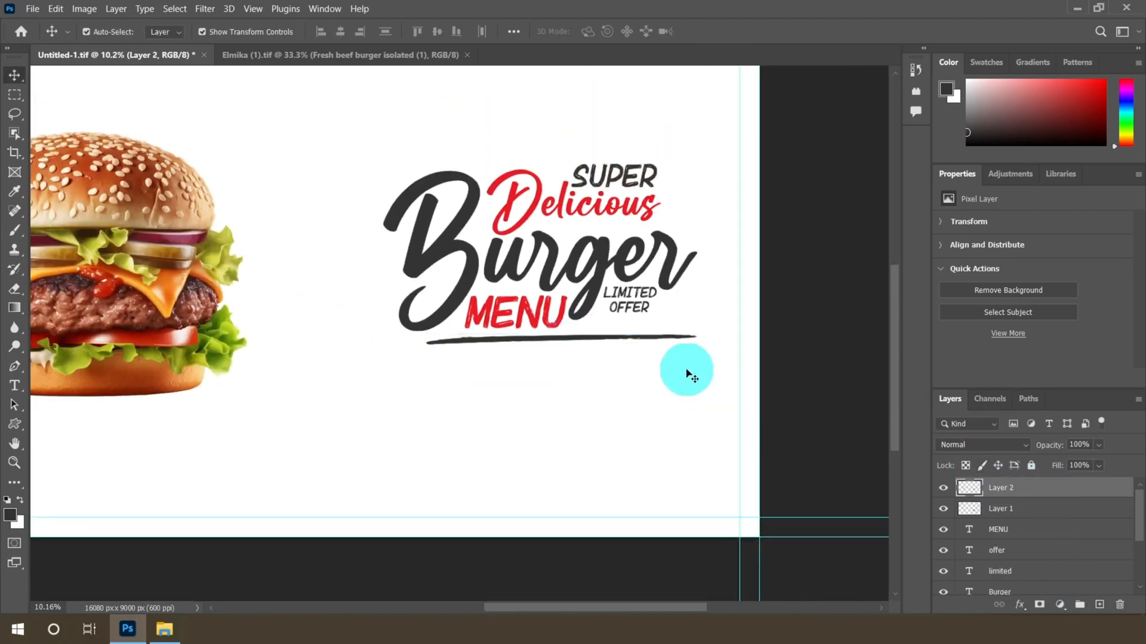
{"action": "scroll", "coordinate": [656, 352], "scroll_direction": "up", "scroll_amount": 3}
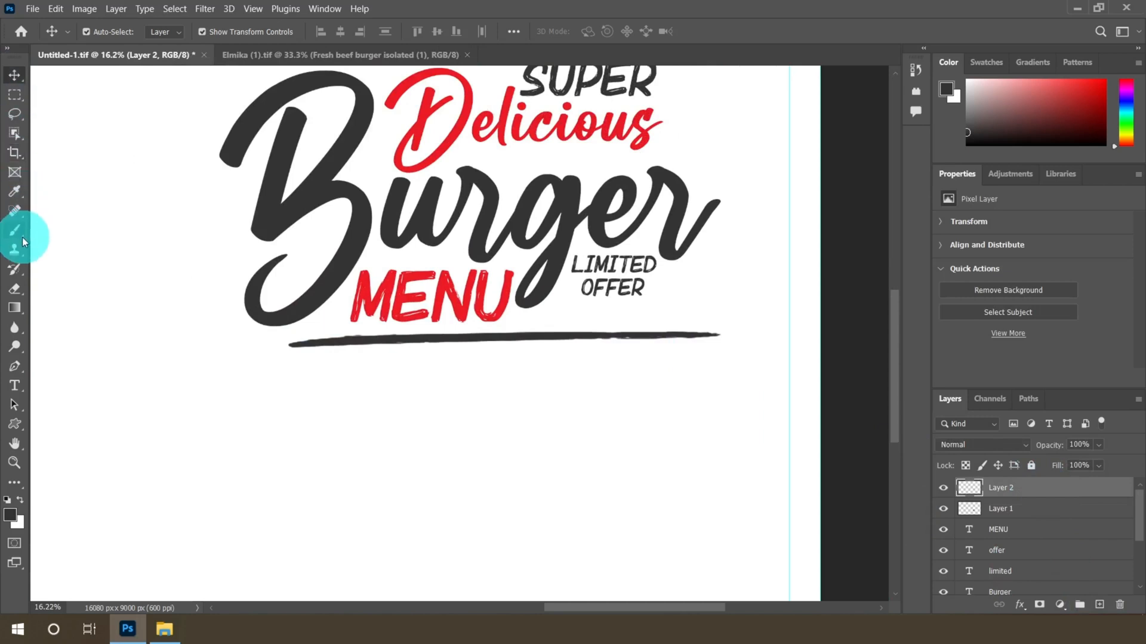
{"action": "mouse_move", "coordinate": [22, 237]}
{"action": "left_mouse_down"}
{"action": "mouse_move", "coordinate": [13, 234]}
{"action": "mouse_move", "coordinate": [59, 230]}
{"action": "left_mouse_up"}
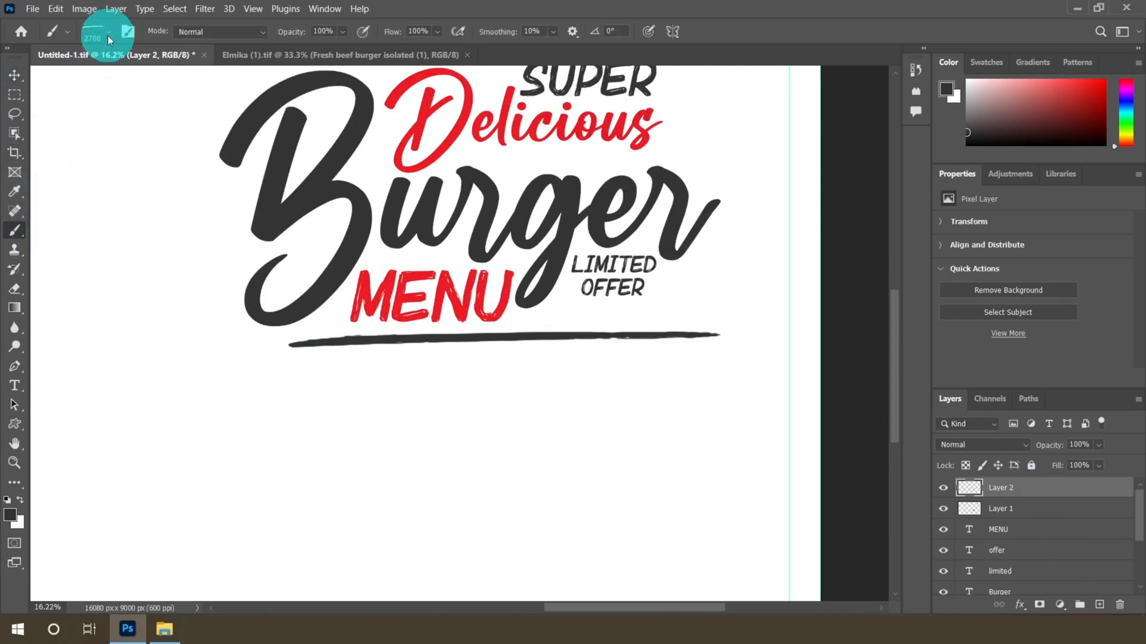
{"action": "left_click", "coordinate": [108, 39]}
{"action": "left_click", "coordinate": [90, 259]}
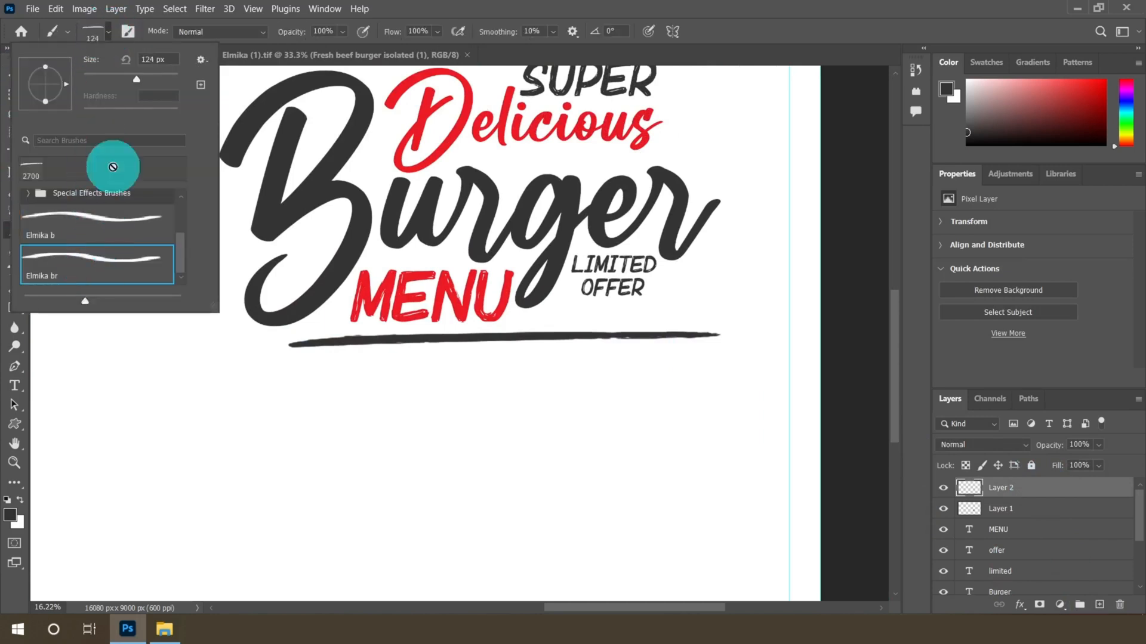
Keep the #333333 foreground color and paint a shorter second stroke beneath the first line
{"action": "left_click", "coordinate": [106, 33]}
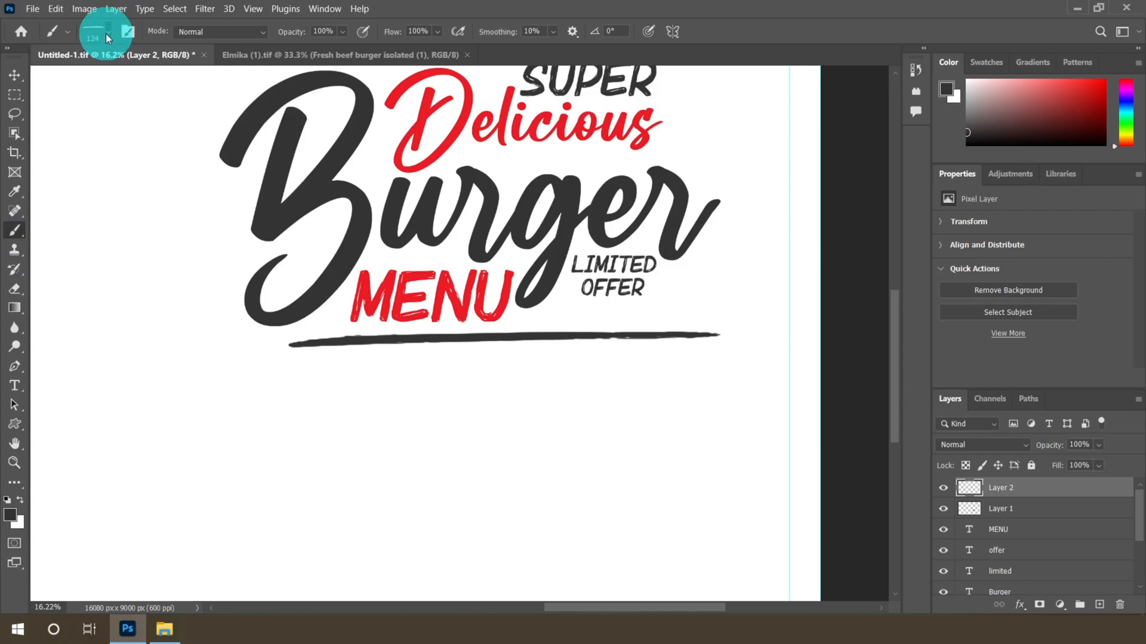
{"action": "left_click", "coordinate": [13, 517]}
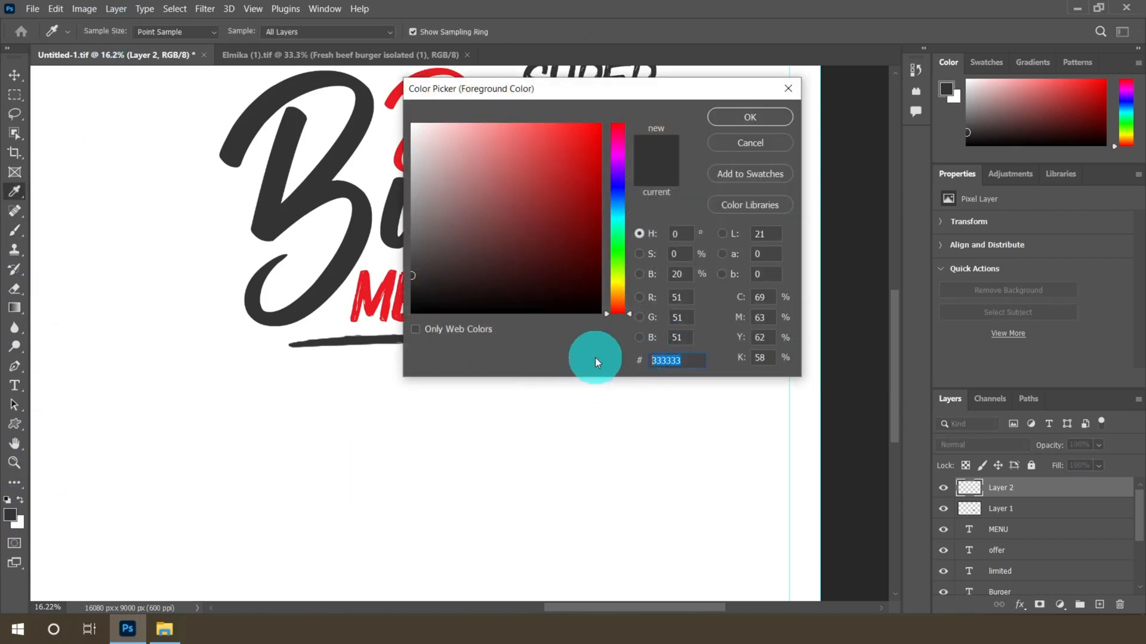
{"action": "left_click", "coordinate": [746, 117]}
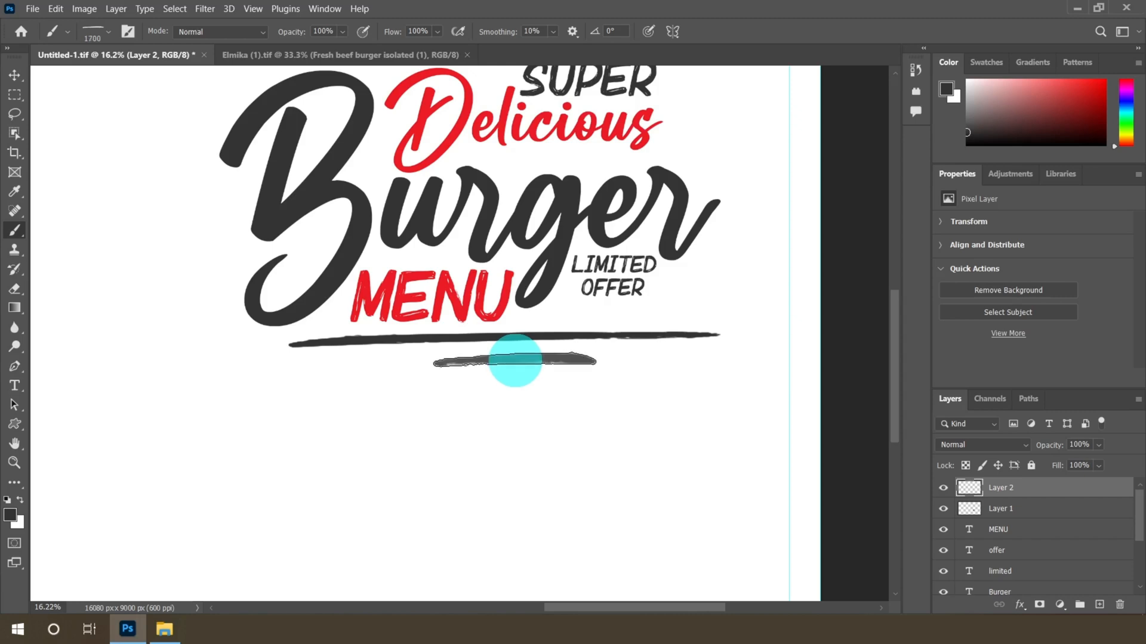
Transform the second stroke to about 105% width and 78% height and center it under the first line
{"action": "left_click", "coordinate": [14, 73]}
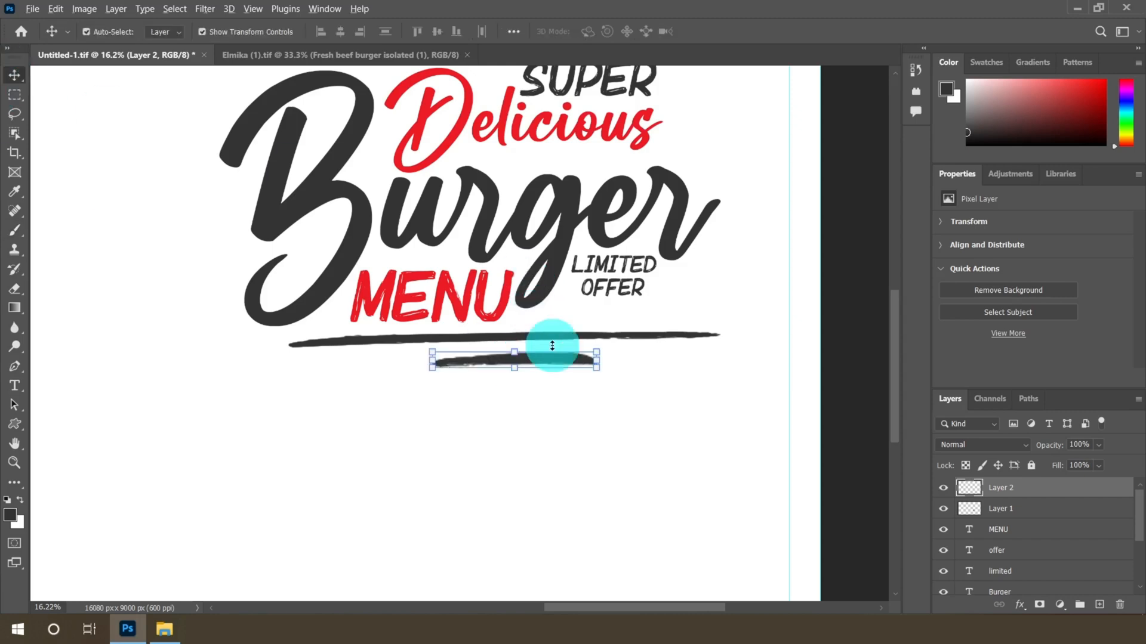
{"action": "scroll", "coordinate": [556, 340], "scroll_direction": "up", "scroll_amount": 3}
{"action": "left_click_drag", "start_coordinate": [474, 347], "coordinate": [512, 361]}
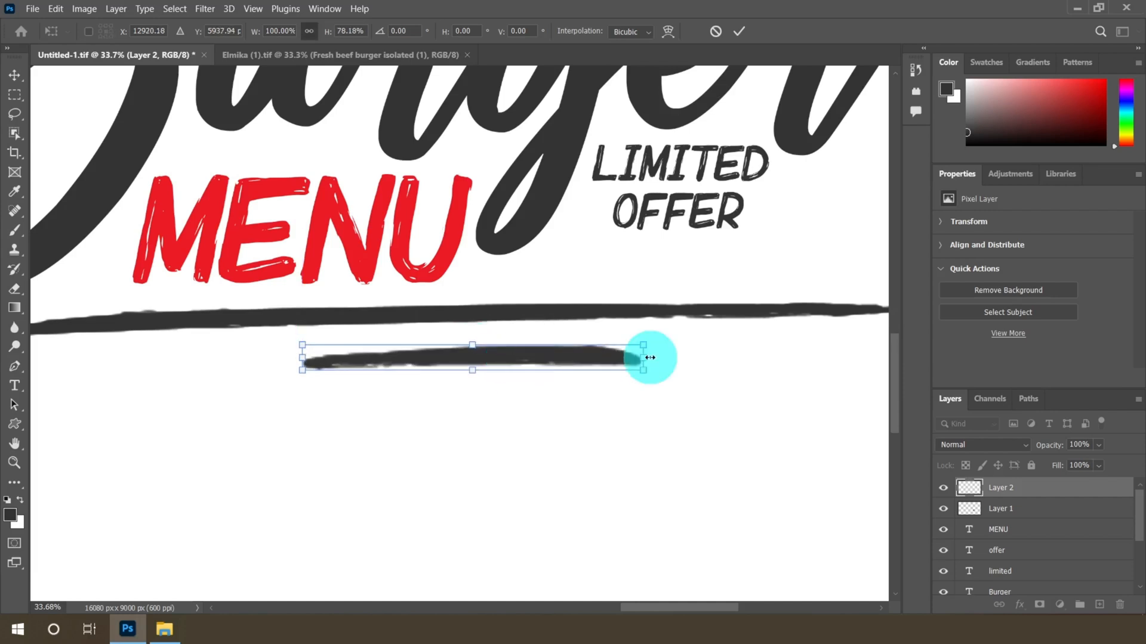
{"action": "left_click_drag", "start_coordinate": [647, 358], "coordinate": [663, 360]}
{"action": "left_click_drag", "start_coordinate": [560, 361], "coordinate": [548, 360]}
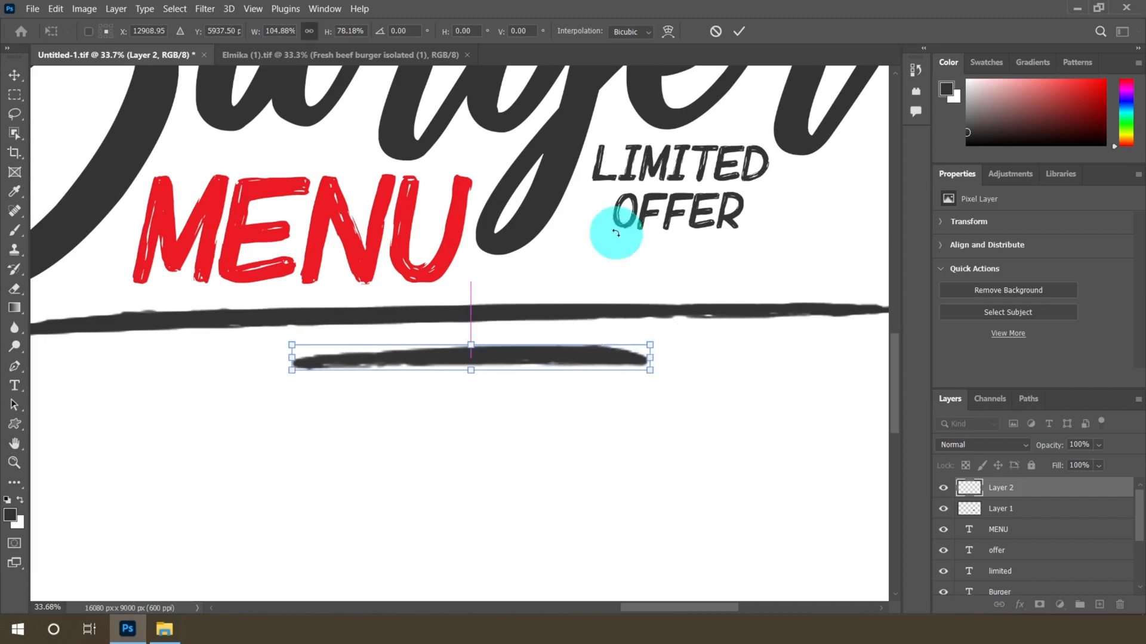
{"action": "left_click", "coordinate": [739, 31]}
Add another new empty layer above the strokes
{"action": "scroll", "coordinate": [522, 352], "scroll_direction": "down", "scroll_amount": 3}
{"action": "scroll", "coordinate": [605, 368], "scroll_direction": "down", "scroll_amount": 4}
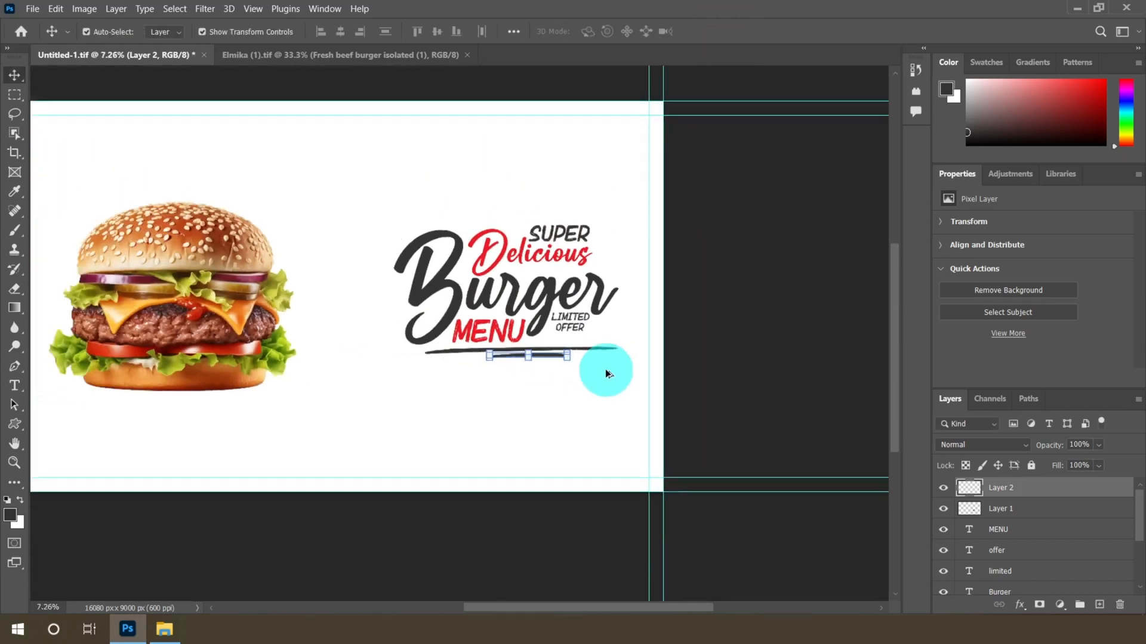
{"action": "scroll", "coordinate": [408, 306], "scroll_direction": "up", "scroll_amount": 2}
{"action": "left_click", "coordinate": [15, 96]}
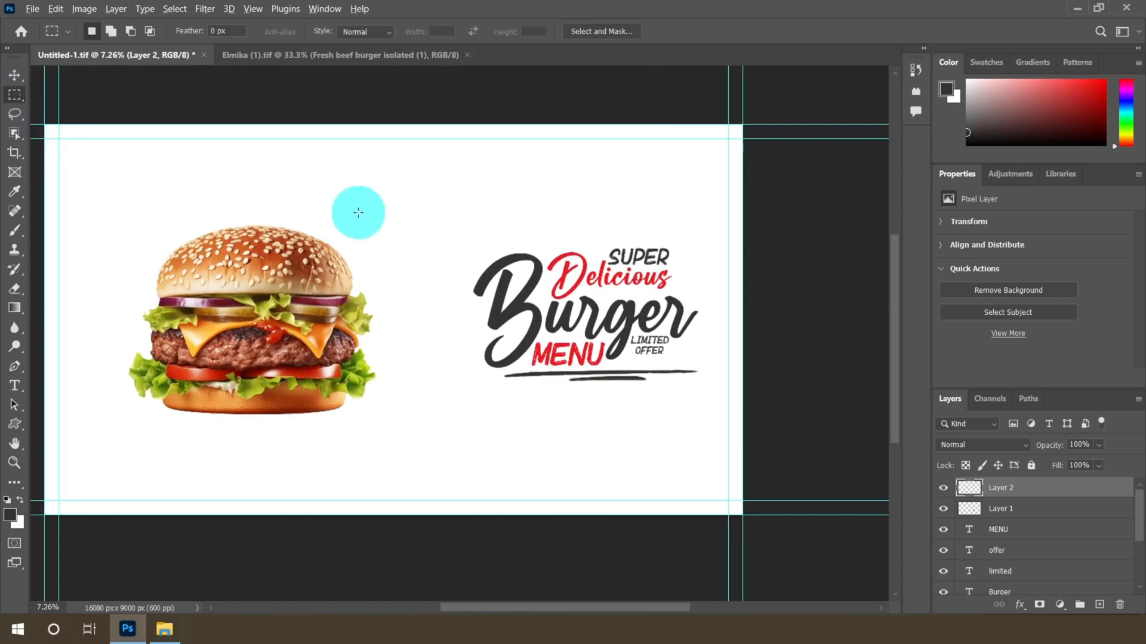
{"action": "scroll", "coordinate": [358, 204], "scroll_direction": "down", "scroll_amount": 2}
{"action": "scroll", "coordinate": [465, 305], "scroll_direction": "up", "scroll_amount": 1}
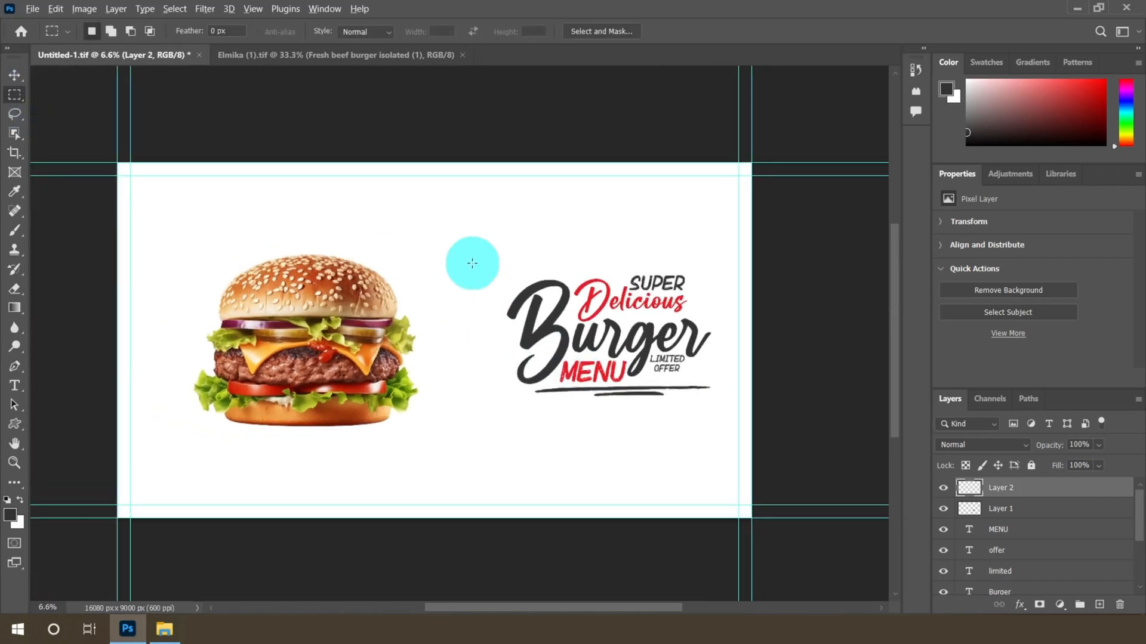
{"action": "scroll", "coordinate": [468, 260], "scroll_direction": "up", "scroll_amount": 4}
{"action": "scroll", "coordinate": [710, 407], "scroll_direction": "up", "scroll_amount": 1}
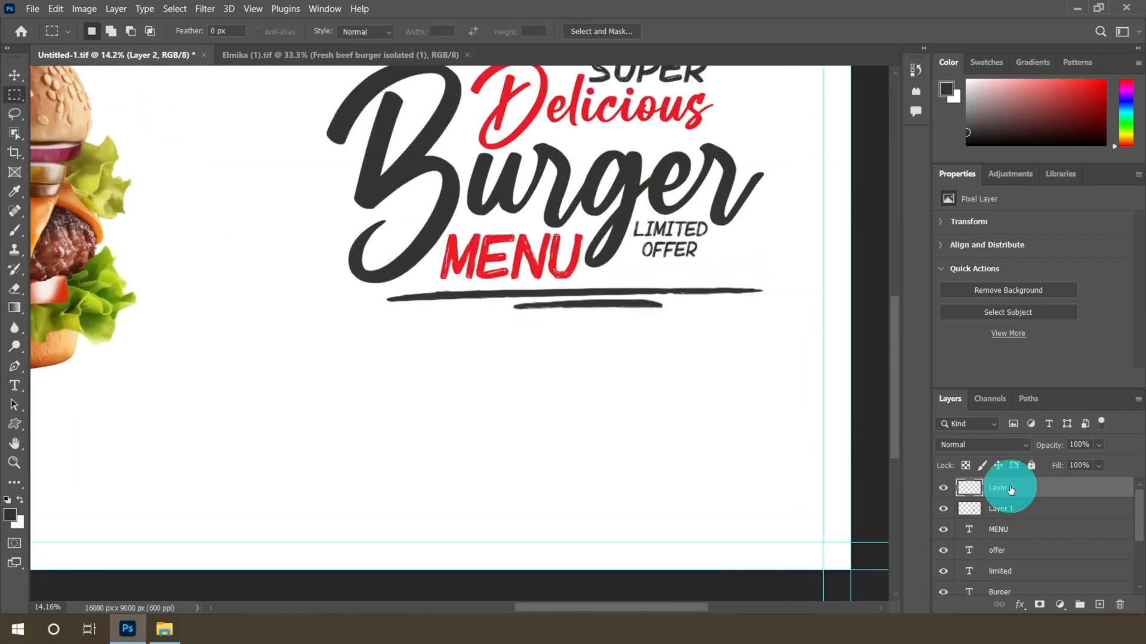
{"action": "left_click", "coordinate": [1099, 605]}
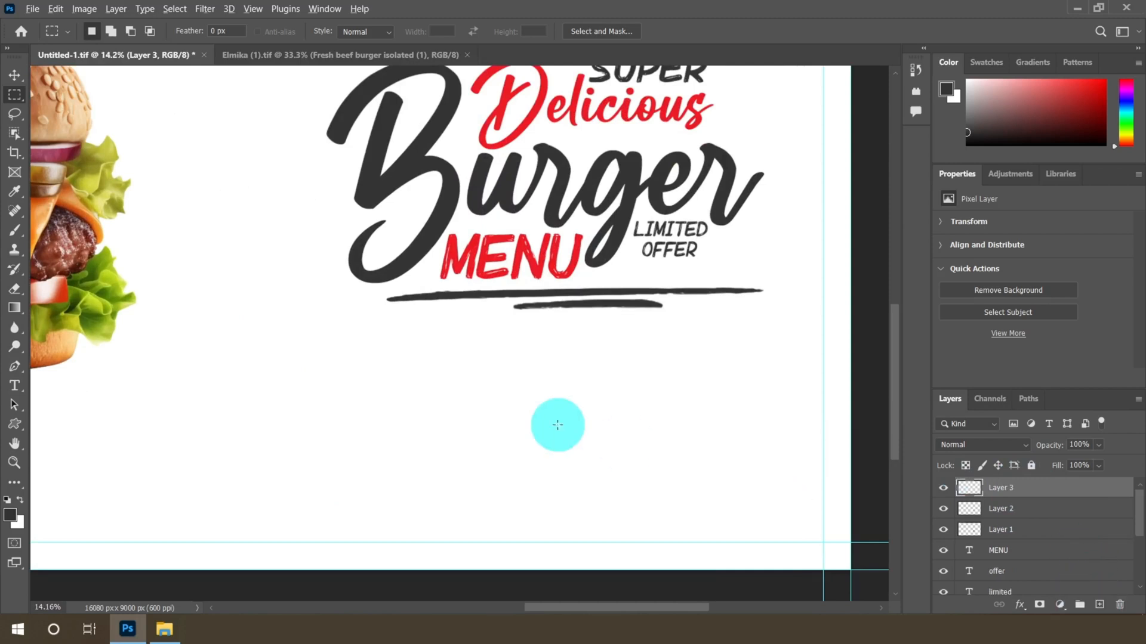
Pick the Rectangle tool and set its fill color to #eb1c24
{"action": "scroll", "coordinate": [557, 425], "scroll_direction": "up", "scroll_amount": 1}
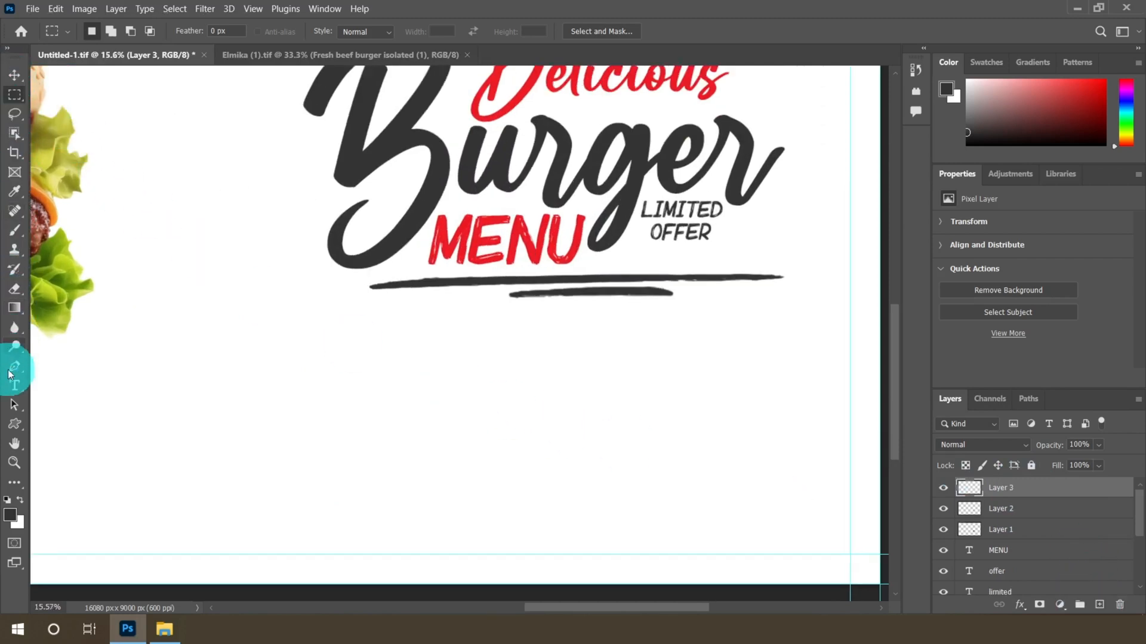
{"action": "right_click", "coordinate": [14, 424]}
{"action": "left_click", "coordinate": [57, 428]}
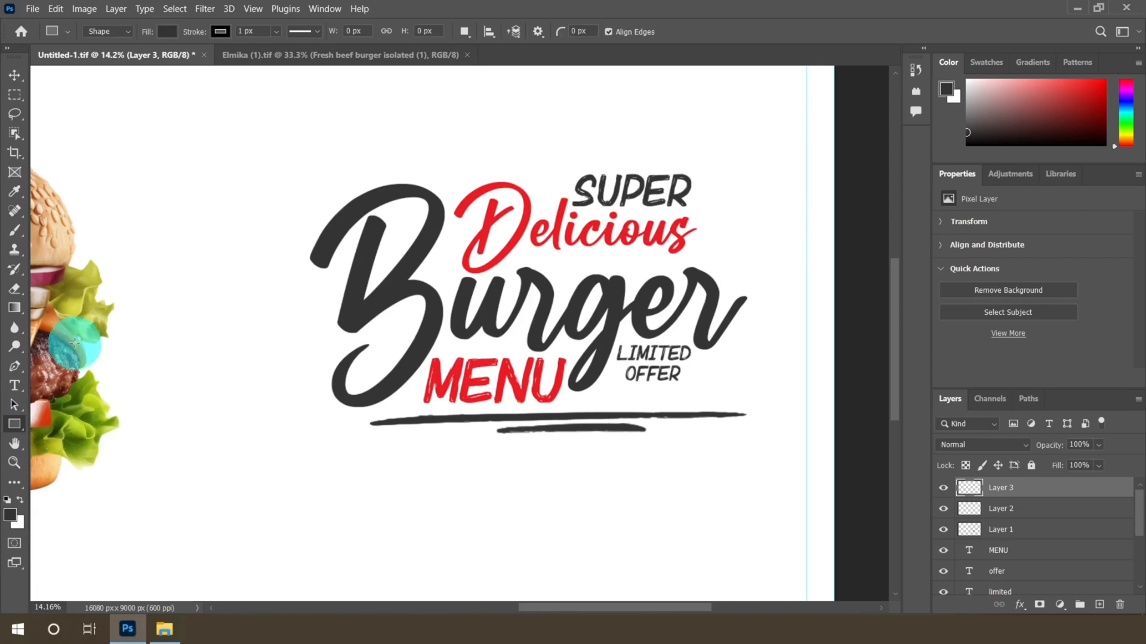
{"action": "left_click", "coordinate": [167, 33]}
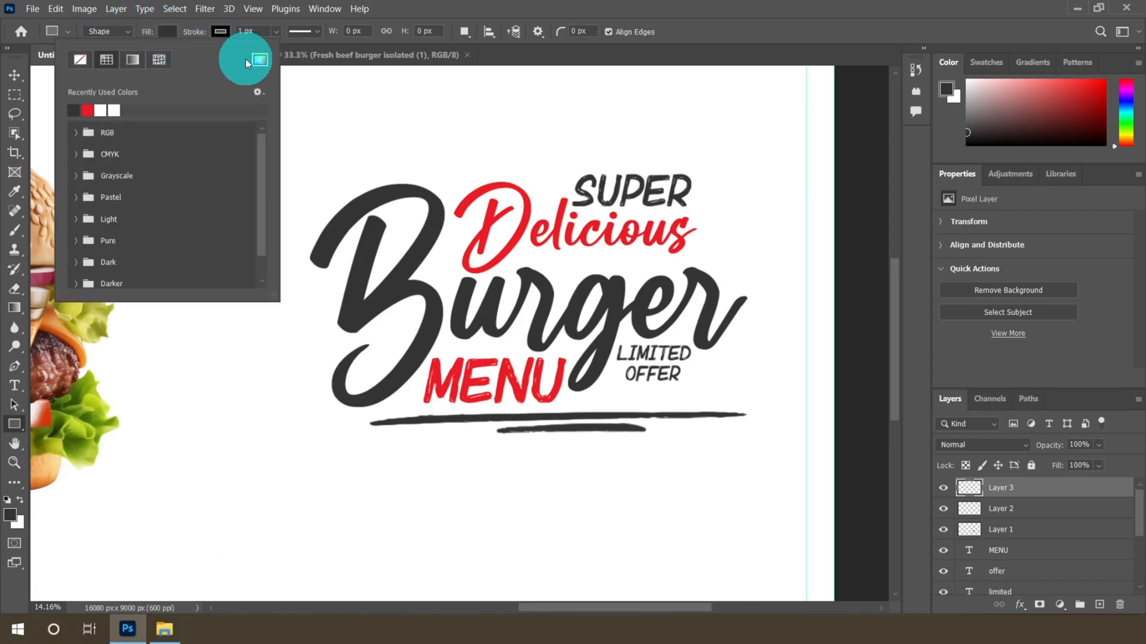
{"action": "left_click", "coordinate": [258, 60]}
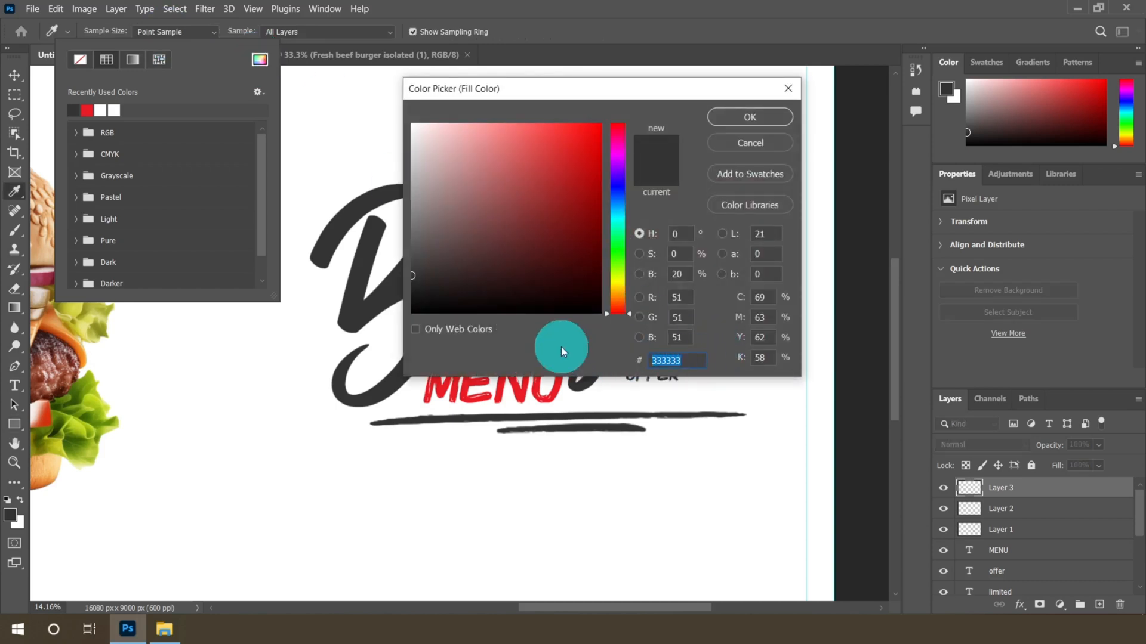
{"action": "type", "text": "eb"}
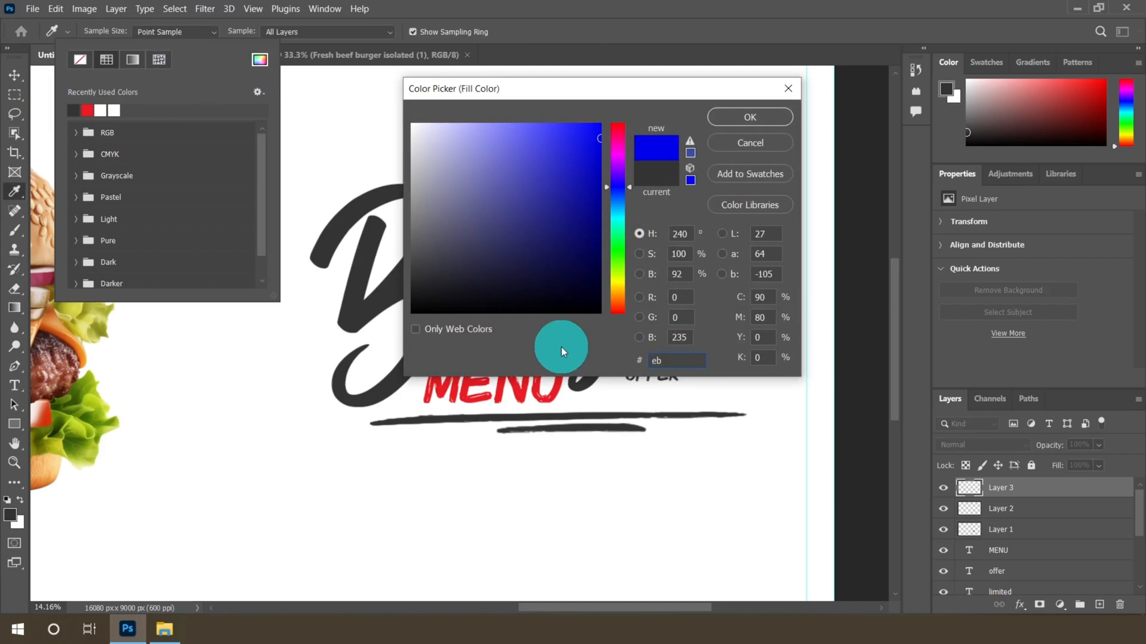
{"action": "type", "text": "1c24"}
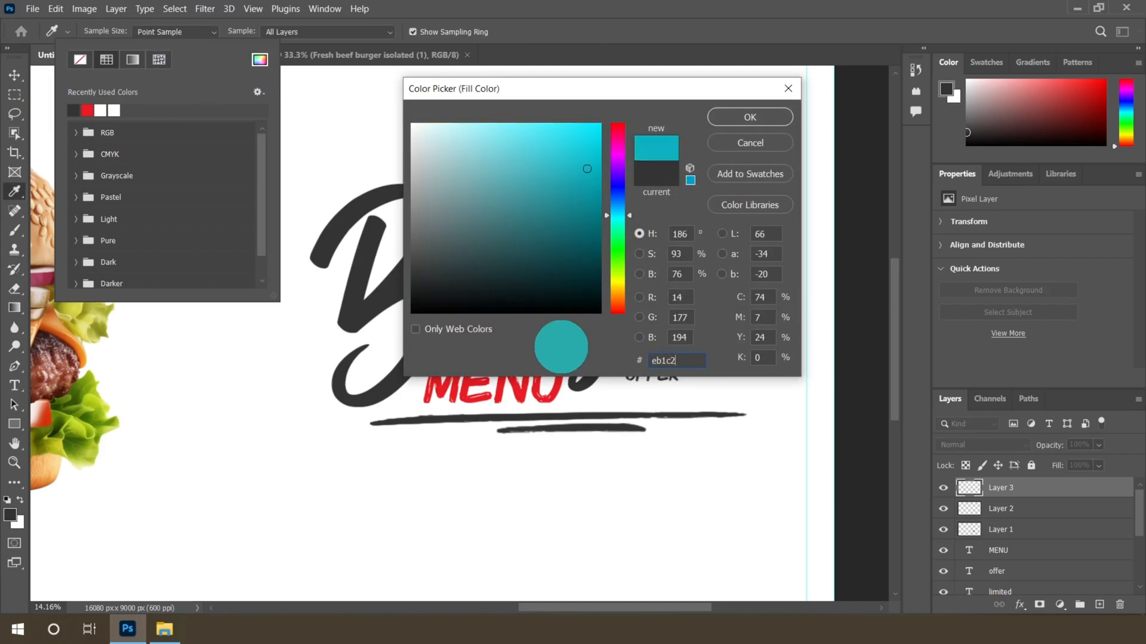
{"action": "left_click", "coordinate": [731, 117]}
Set the rectangle stroke to none and draw a red rectangle about 2467 by 532 px below the headline
{"action": "left_click", "coordinate": [196, 37]}
{"action": "left_click", "coordinate": [220, 33]}
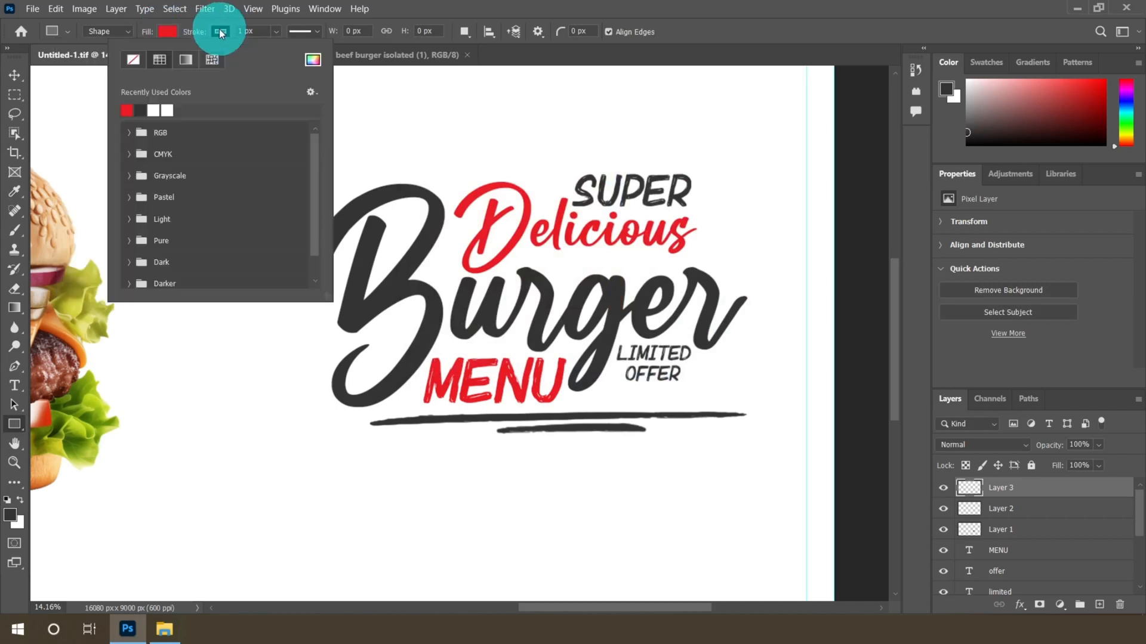
{"action": "left_click", "coordinate": [133, 51]}
{"action": "left_click", "coordinate": [219, 34]}
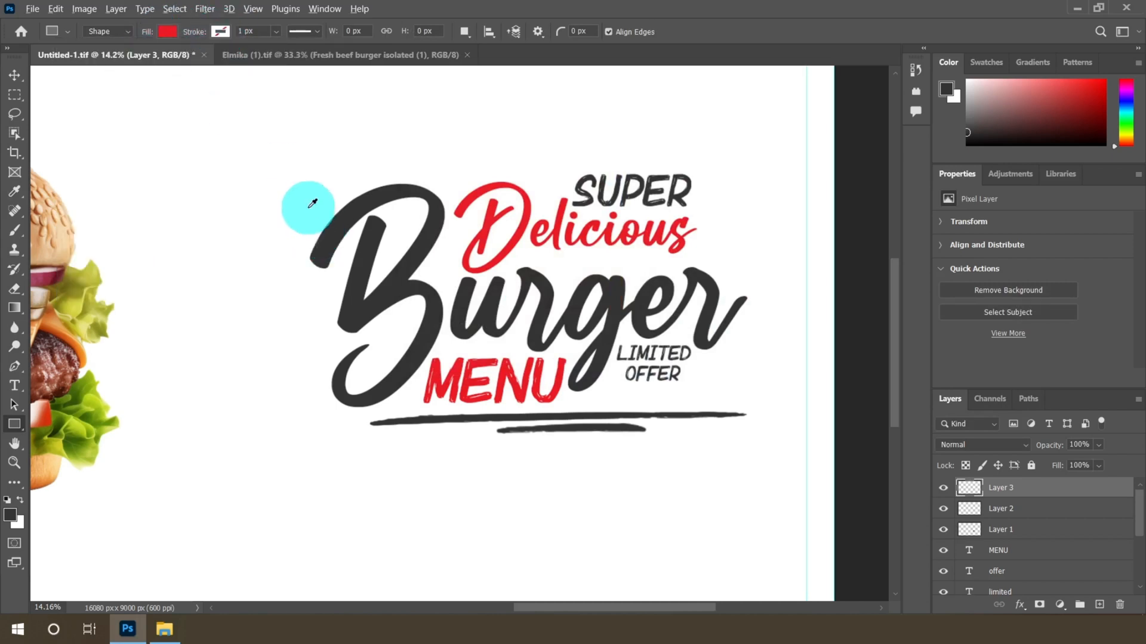
{"action": "scroll", "coordinate": [310, 197], "scroll_direction": "down", "scroll_amount": 1}
{"action": "mouse_move", "coordinate": [396, 457]}
{"action": "left_mouse_down"}
{"action": "mouse_move", "coordinate": [571, 501]}
{"action": "mouse_move", "coordinate": [604, 496]}
{"action": "mouse_move", "coordinate": [568, 494]}
{"action": "left_mouse_up"}
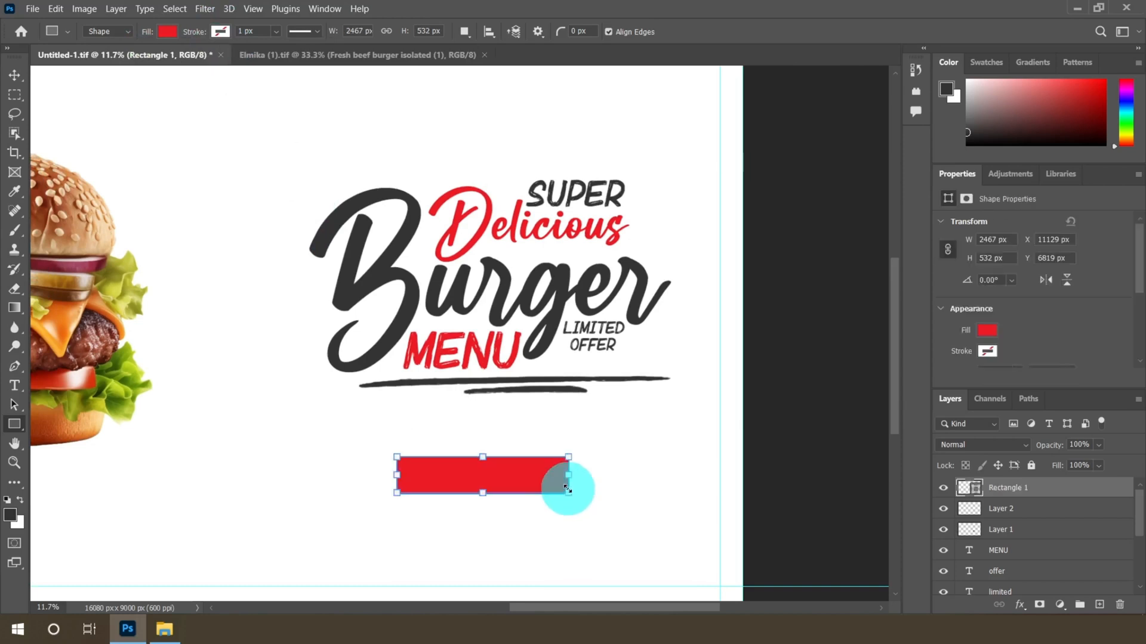
Set all four corner radii of the rectangle to 266 px to make a pill shape
{"action": "scroll", "coordinate": [1044, 290], "scroll_direction": "down", "scroll_amount": 3}
{"action": "double_click", "coordinate": [982, 273]}
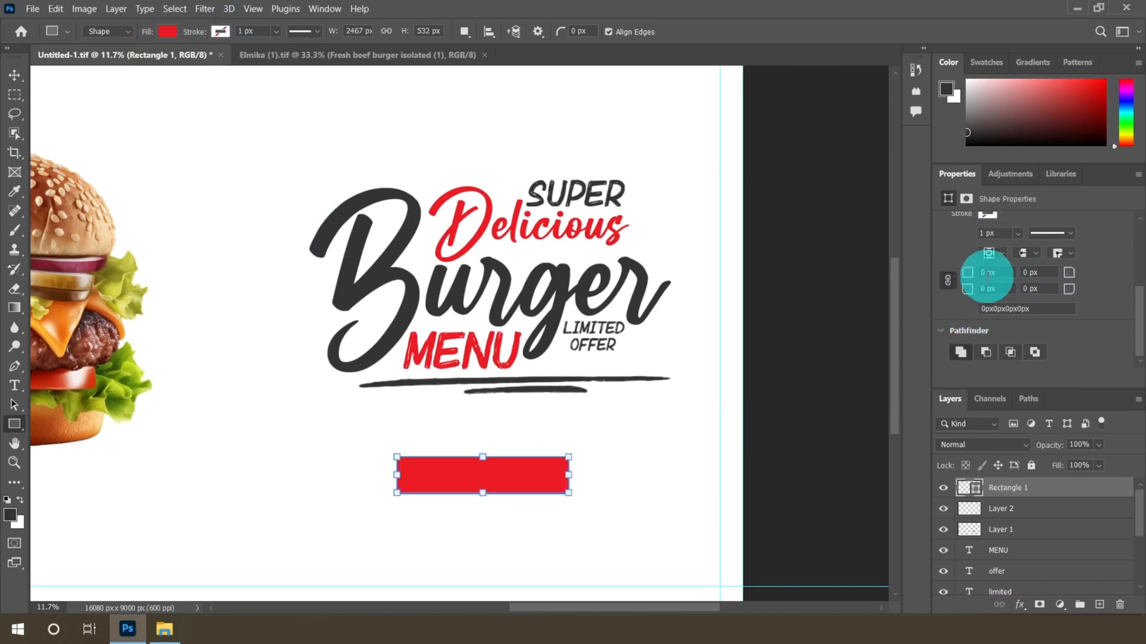
{"action": "type", "text": "2"}
{"action": "type", "text": "66"}
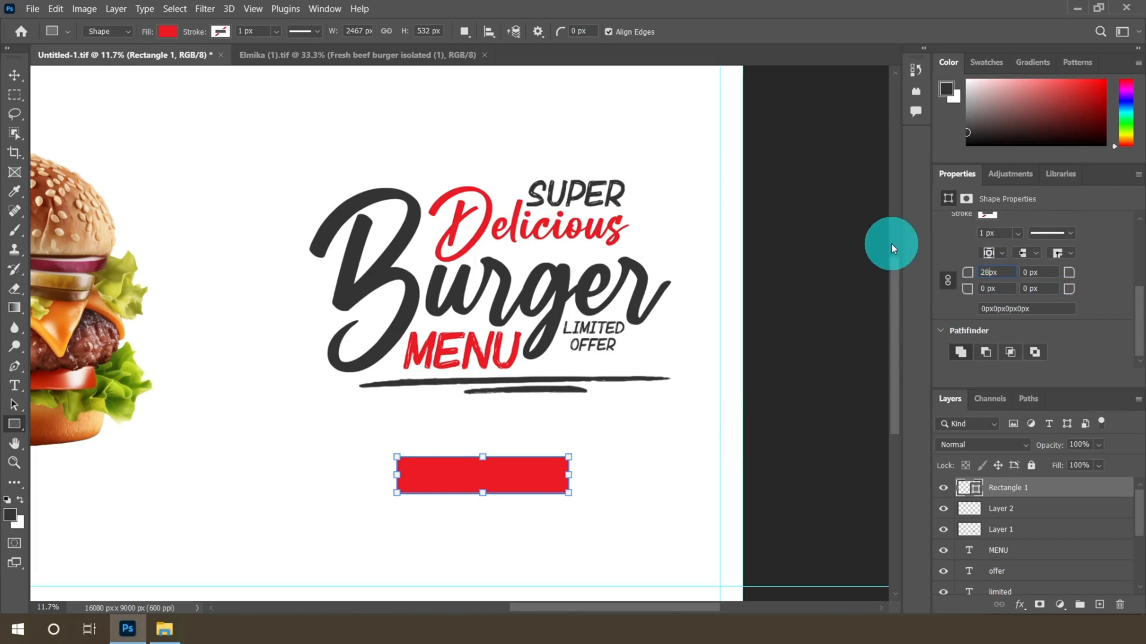
{"action": "left_click", "coordinate": [983, 289]}
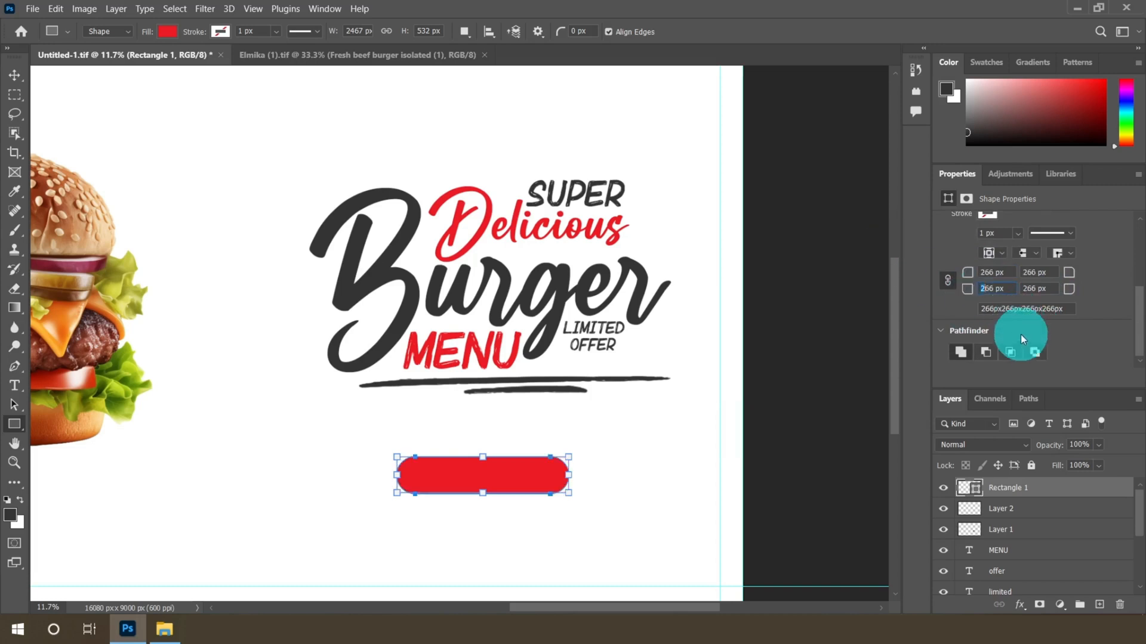
{"action": "double_click", "coordinate": [1002, 273]}
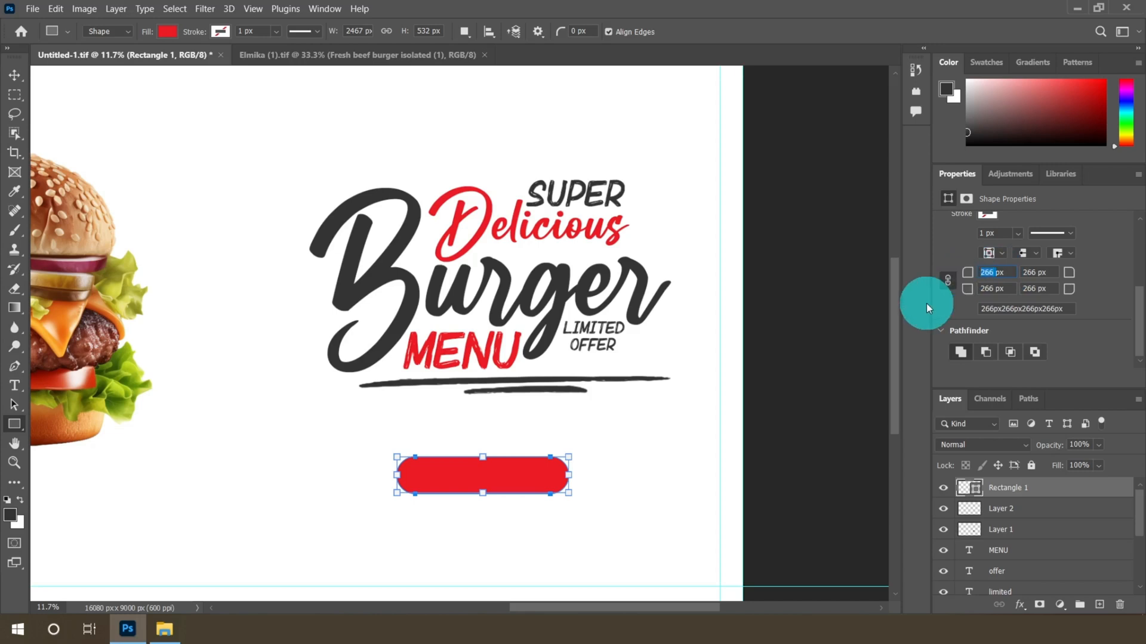
Move the rounded rectangle slightly lower beneath the underline strokes
{"action": "left_click", "coordinate": [15, 75]}
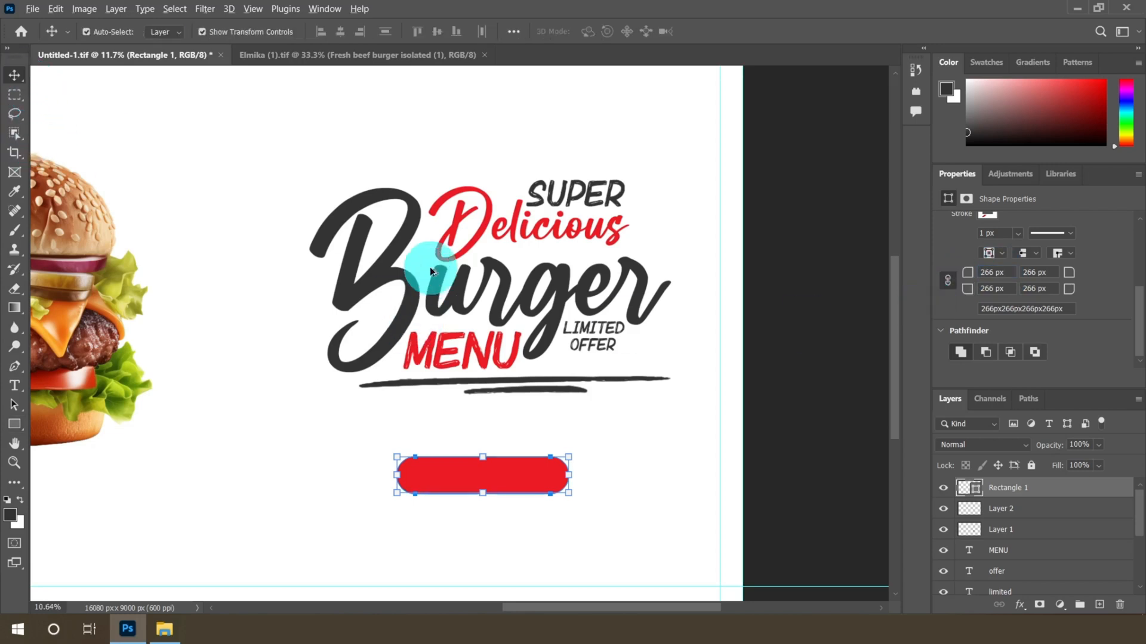
{"action": "scroll", "coordinate": [510, 477], "scroll_direction": "down", "scroll_amount": 3}
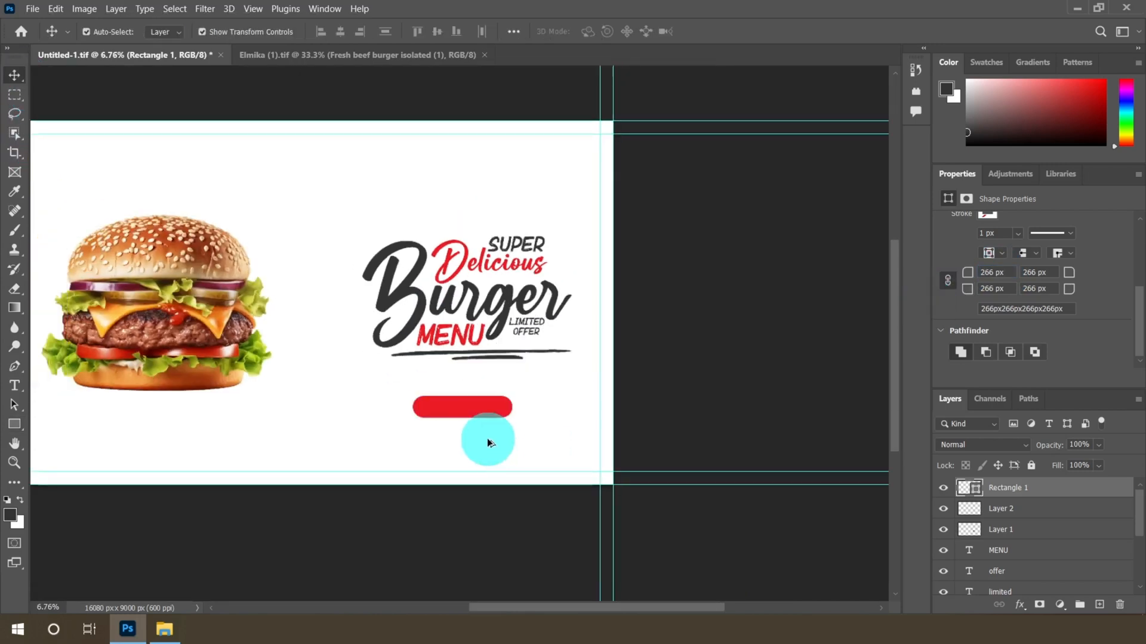
{"action": "scroll", "coordinate": [488, 439], "scroll_direction": "up", "scroll_amount": 2}
{"action": "left_click", "coordinate": [488, 439]}
{"action": "left_click", "coordinate": [472, 391]}
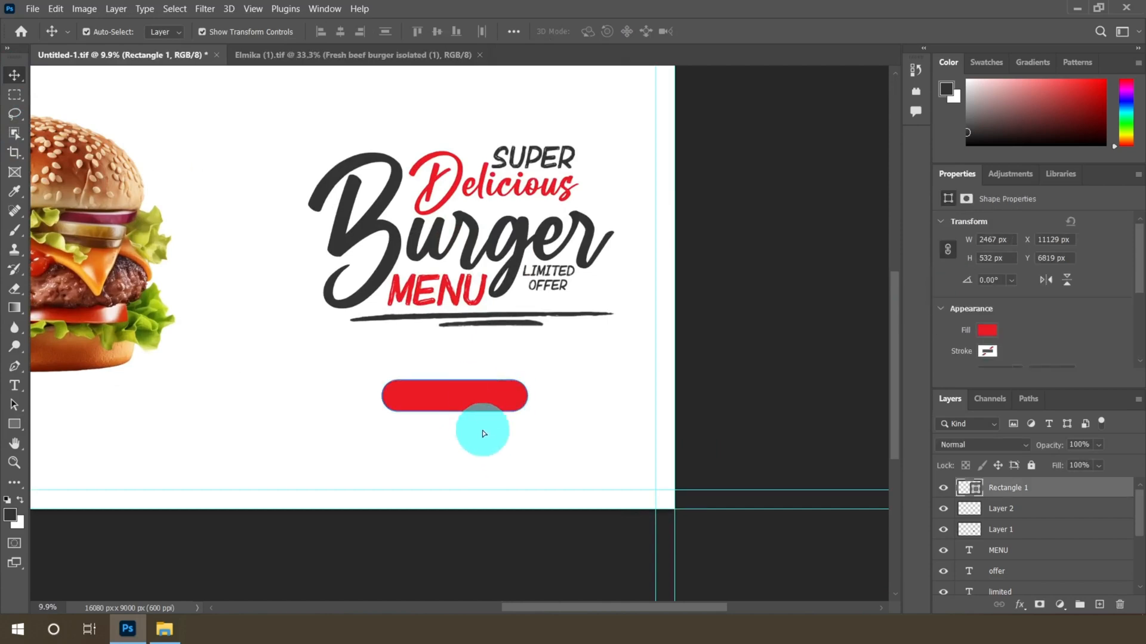
{"action": "left_click_drag", "start_coordinate": [484, 434], "coordinate": [484, 443]}
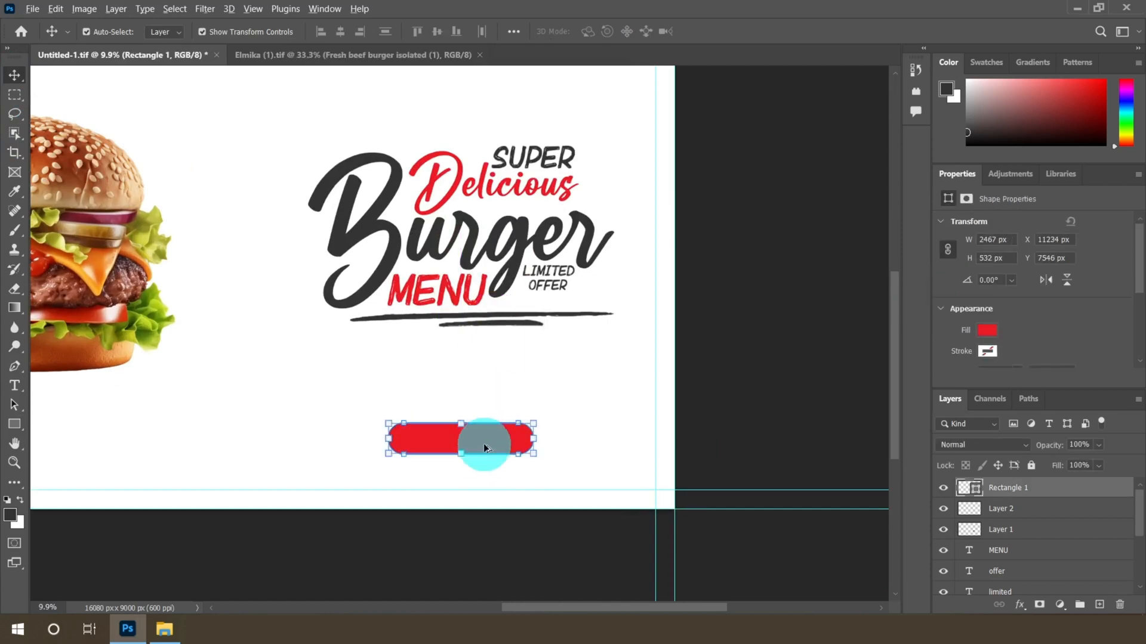
Scale the rounded rectangle down to about 85% and commit the transform
{"action": "scroll", "coordinate": [484, 442], "scroll_direction": "up", "scroll_amount": 2}
{"action": "left_click_drag", "start_coordinate": [565, 405], "coordinate": [528, 419]}
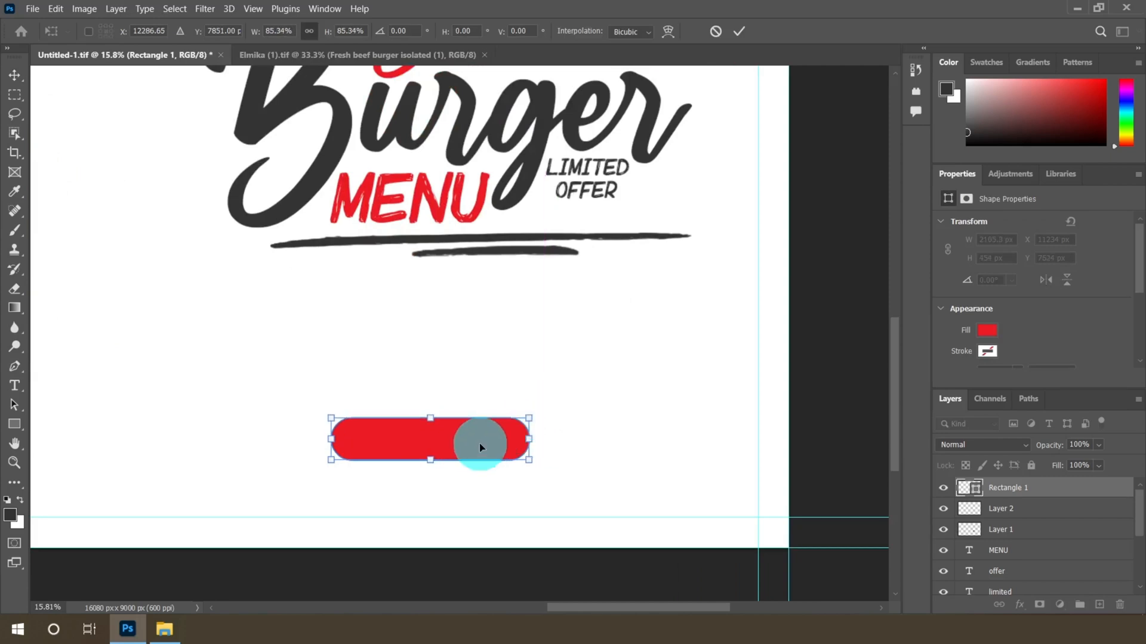
{"action": "left_click", "coordinate": [739, 42]}
Add a new empty layer above the rounded rectangle
{"action": "scroll", "coordinate": [444, 462], "scroll_direction": "up", "scroll_amount": 2}
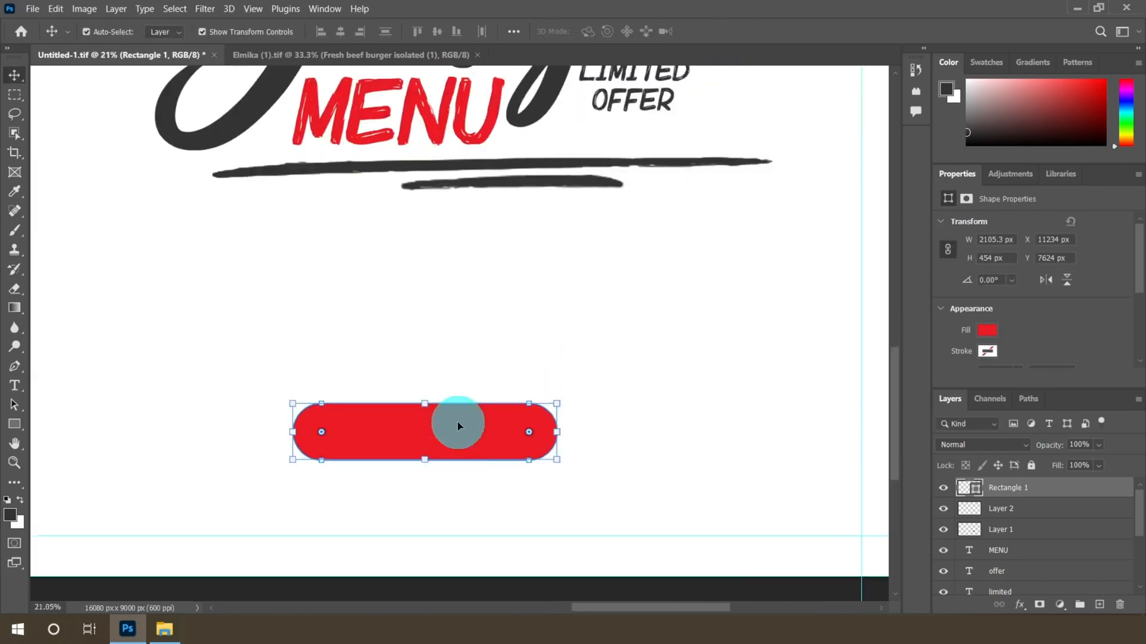
{"action": "scroll", "coordinate": [501, 428], "scroll_direction": "up", "scroll_amount": 3}
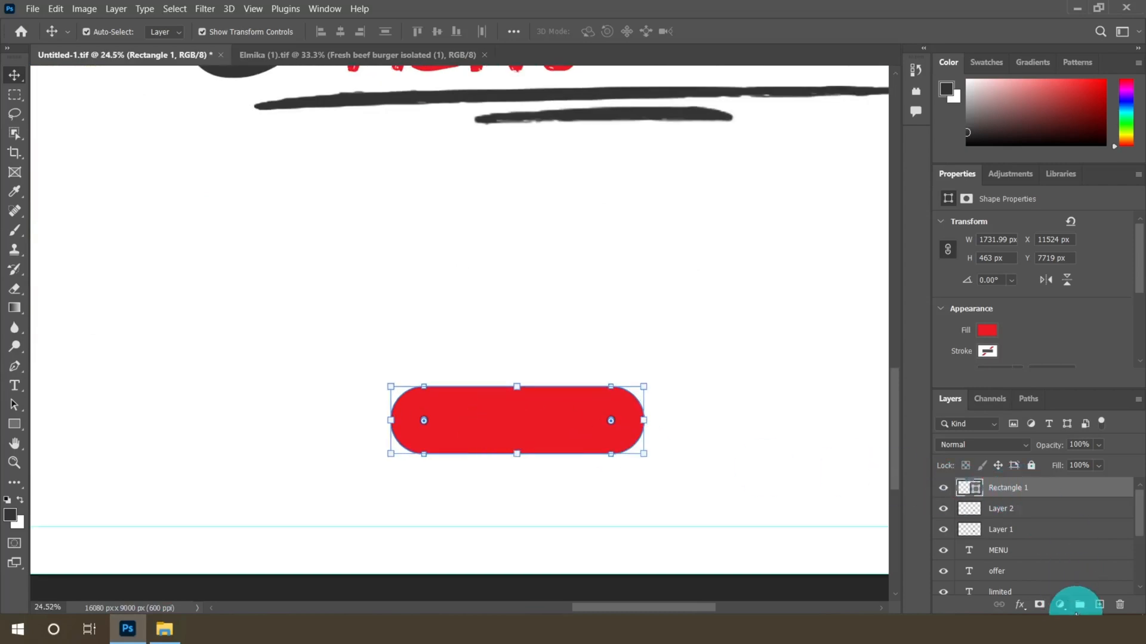
{"action": "left_click", "coordinate": [1099, 605]}
Set the Type tool font to Arial Rounded MT Bold and the text color to white
{"action": "scroll", "coordinate": [609, 424], "scroll_direction": "up", "scroll_amount": 2}
{"action": "scroll", "coordinate": [580, 429], "scroll_direction": "up", "scroll_amount": 1}
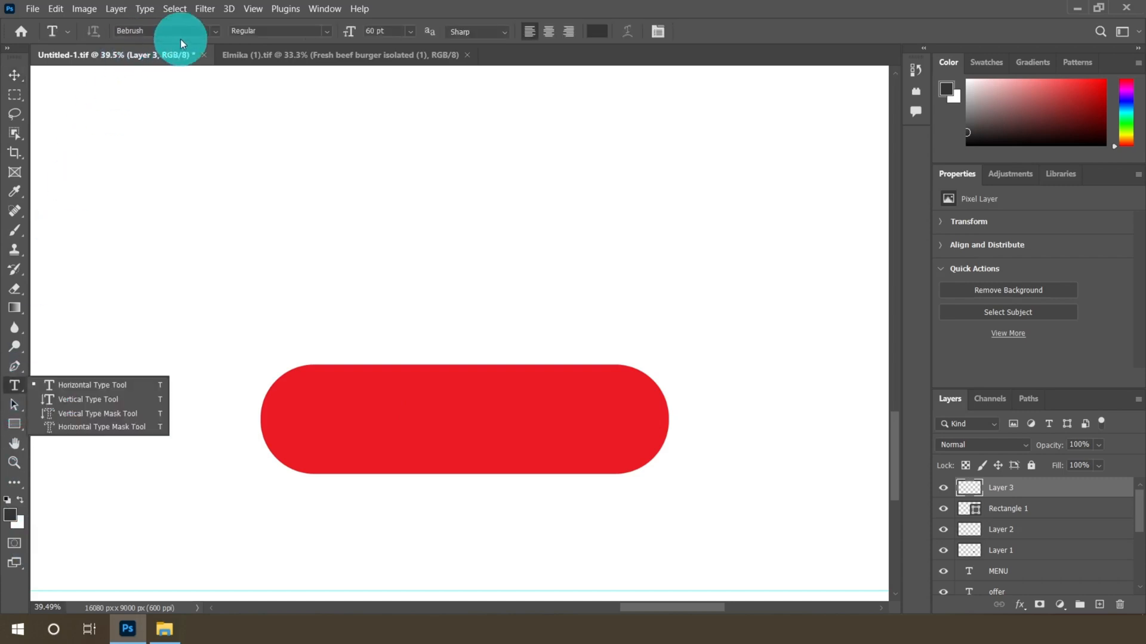
{"action": "left_click", "coordinate": [215, 31]}
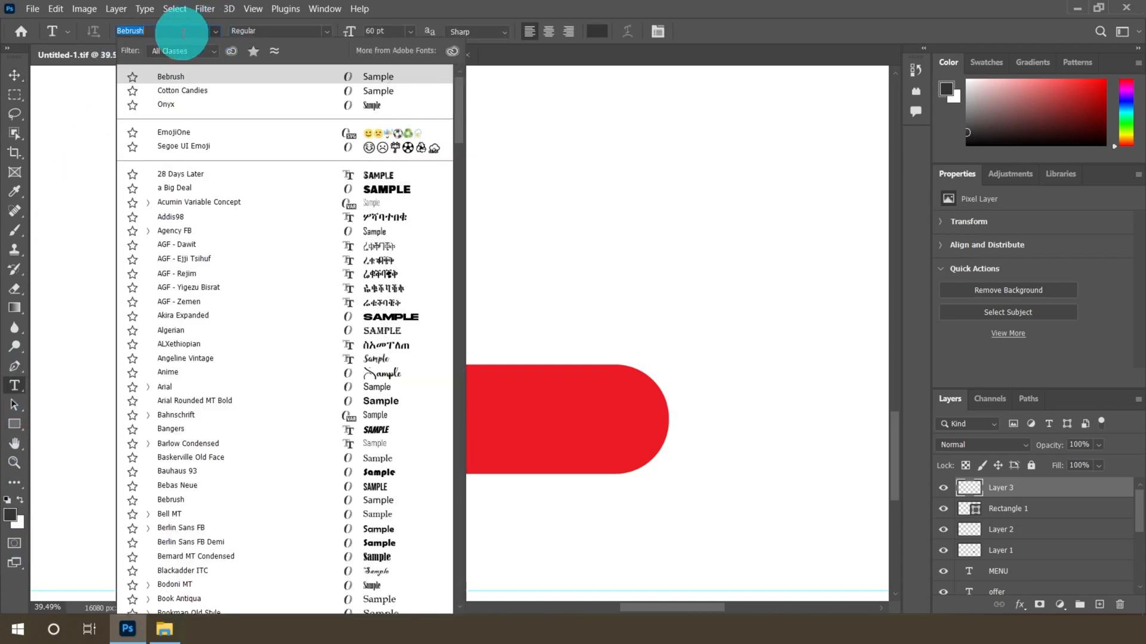
{"action": "scroll", "coordinate": [318, 261], "scroll_direction": "down", "scroll_amount": 1}
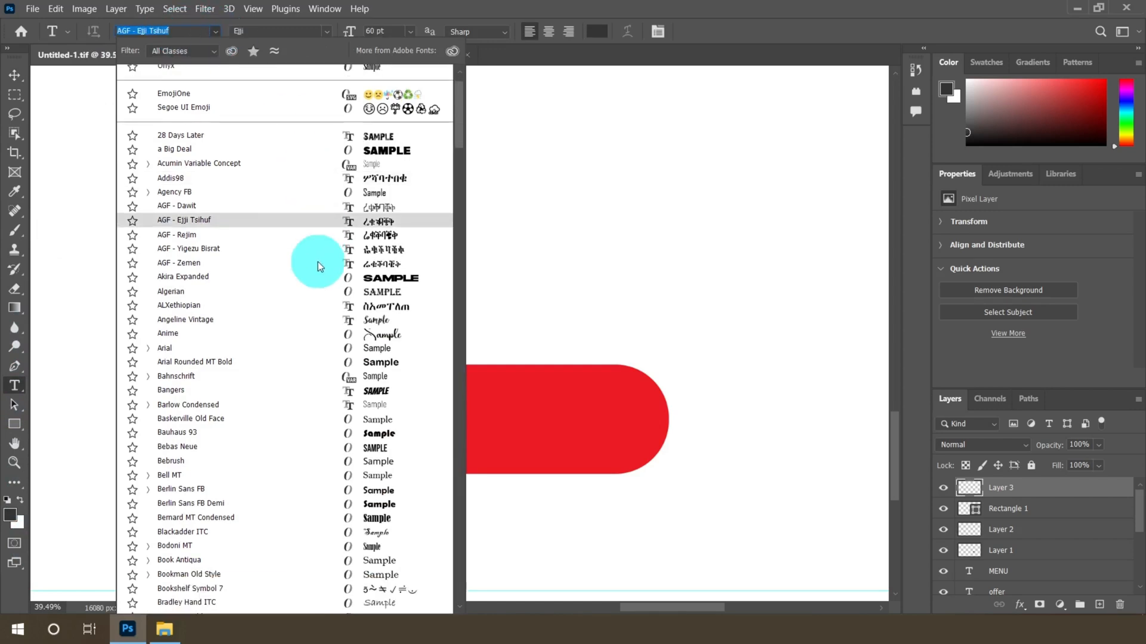
{"action": "scroll", "coordinate": [317, 261], "scroll_direction": "down", "scroll_amount": 1}
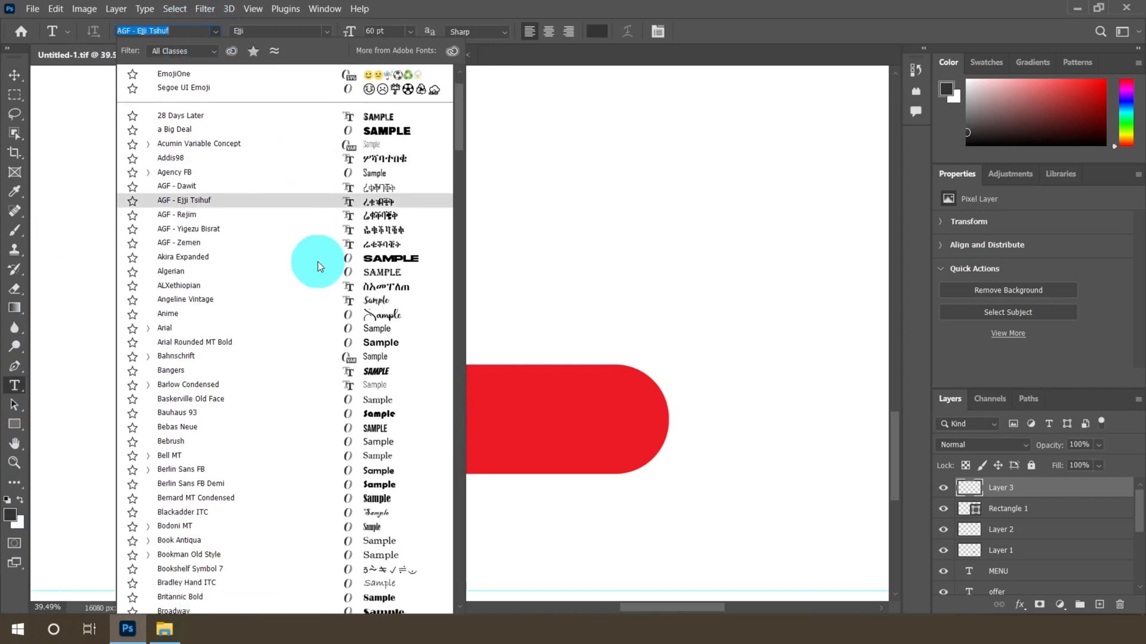
{"action": "left_click", "coordinate": [385, 342]}
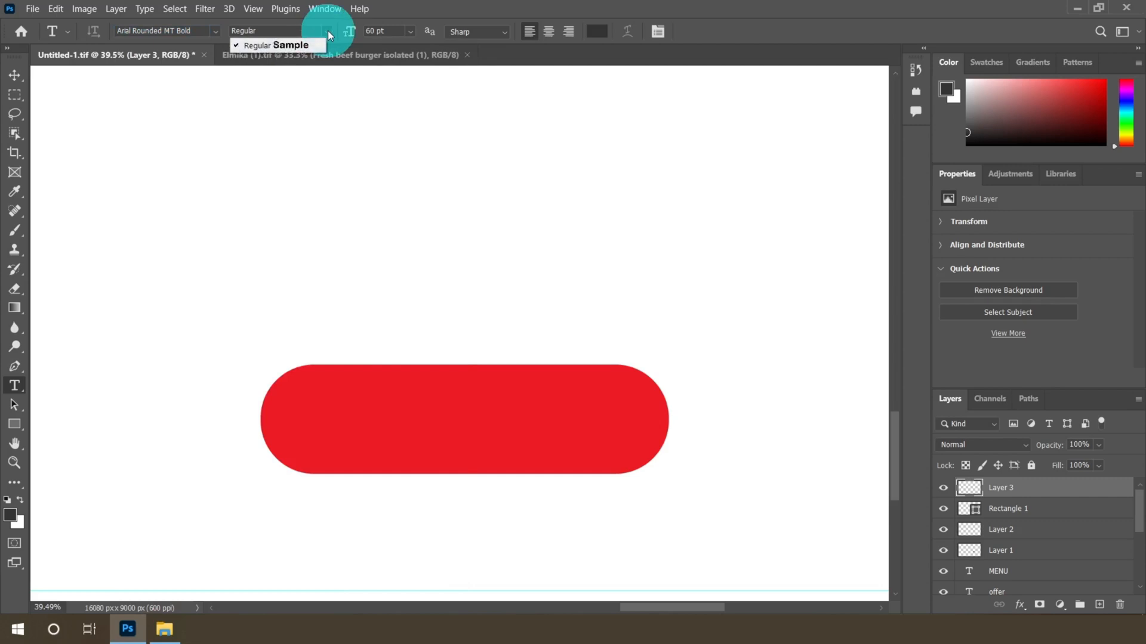
{"action": "left_click", "coordinate": [598, 32]}
{"action": "left_click", "coordinate": [358, 89]}
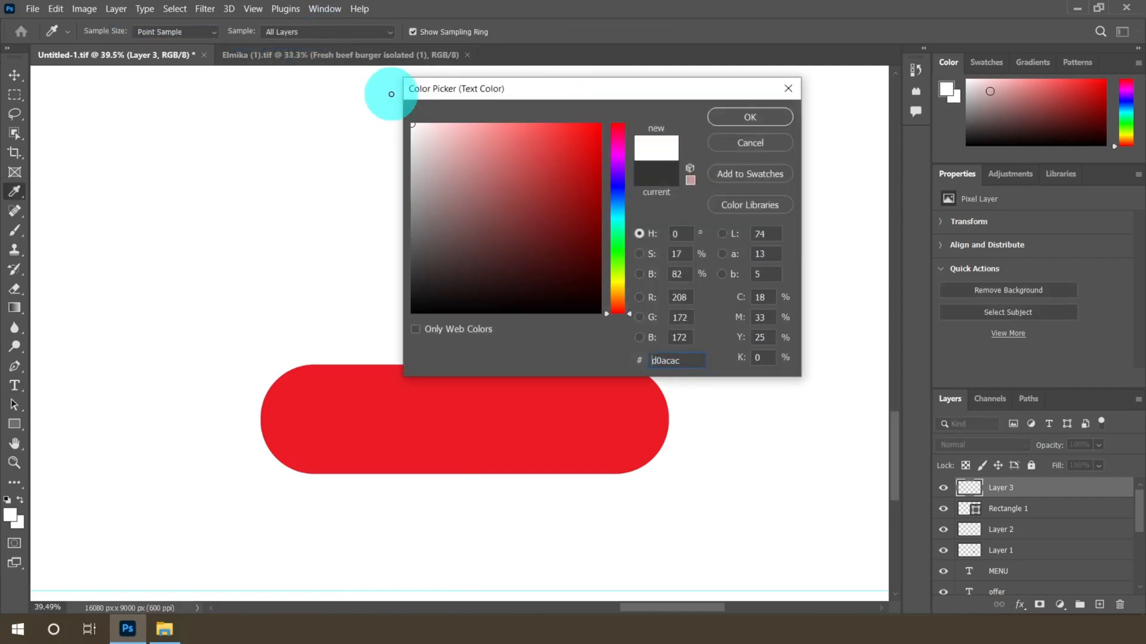
{"action": "left_click", "coordinate": [766, 123]}
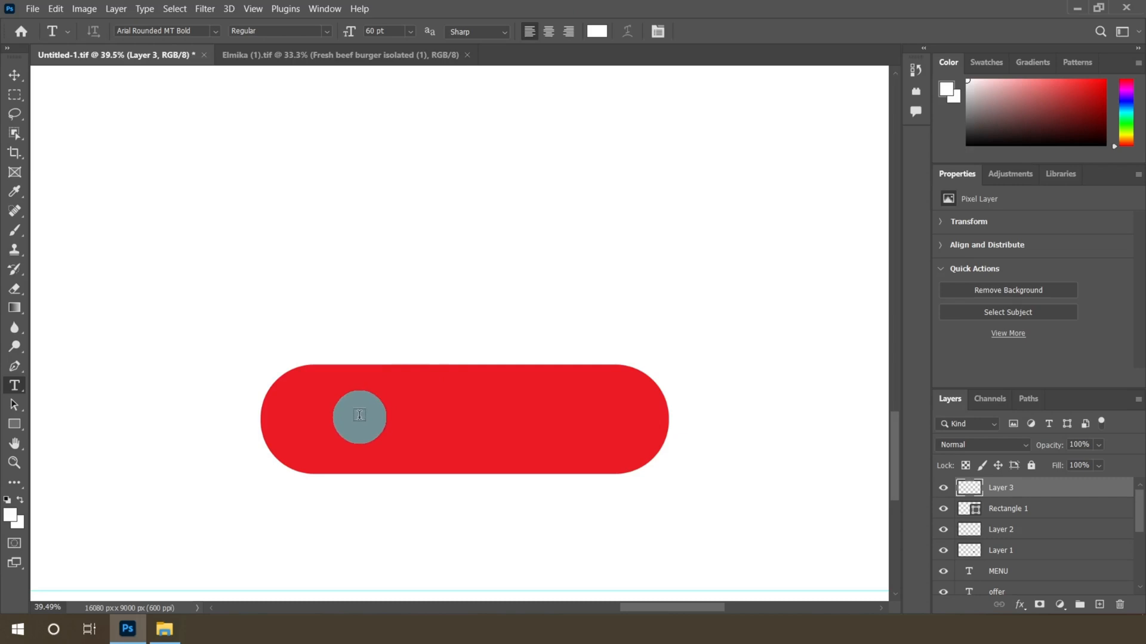
Type the button text ORDE NOW inside the red pill shape
{"action": "left_click", "coordinate": [327, 419]}
{"action": "type", "text": "O"}
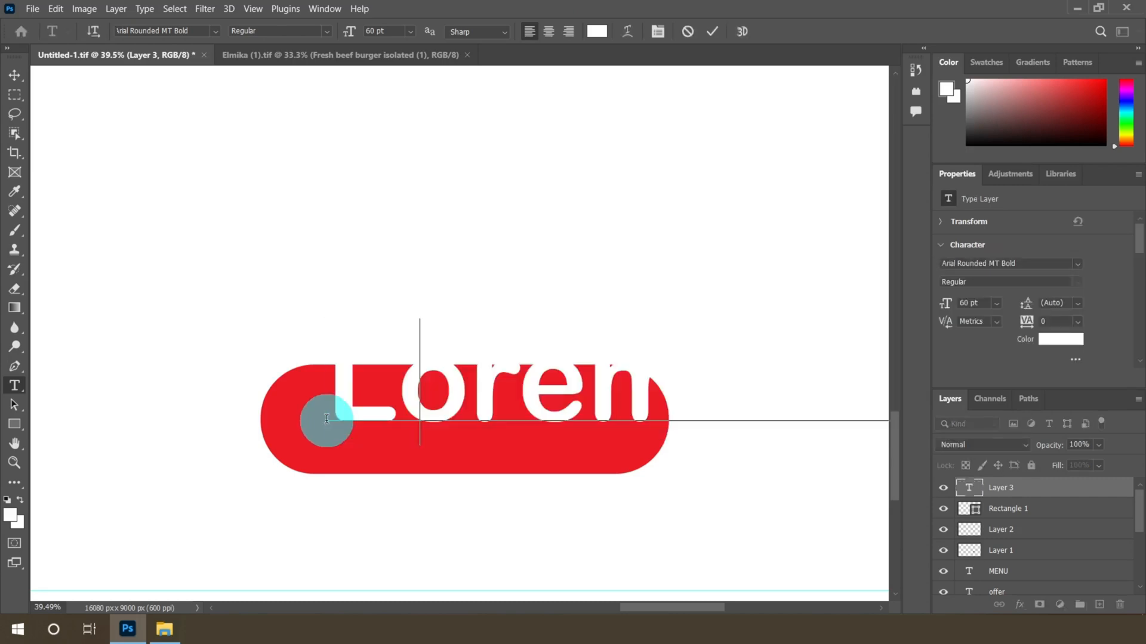
{"action": "type", "text": "R"}
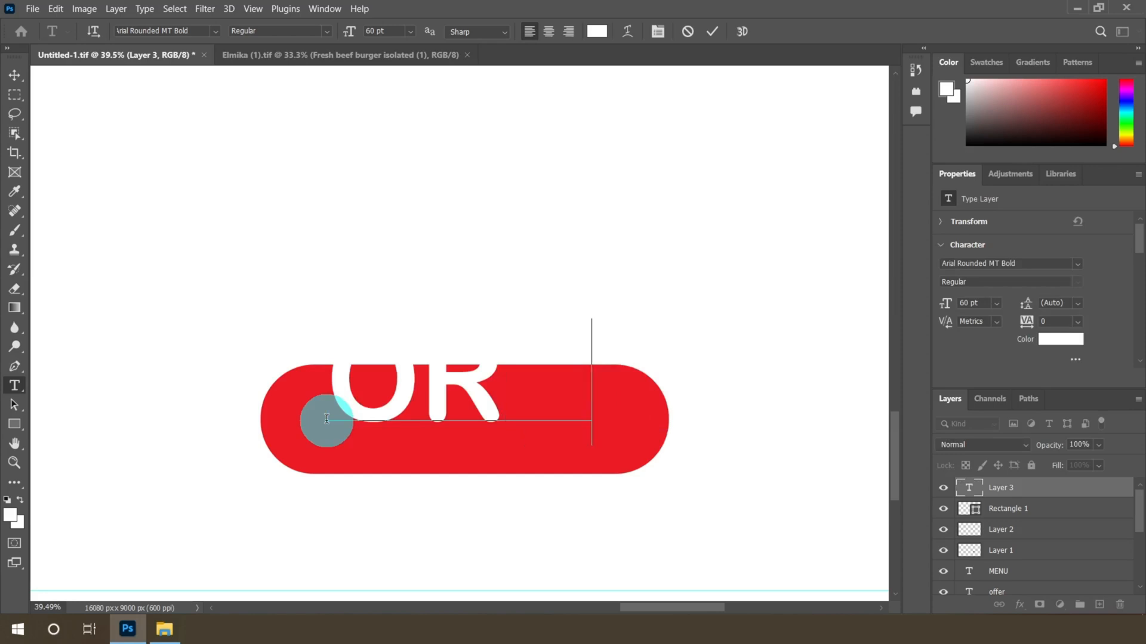
{"action": "type", "text": "DE"}
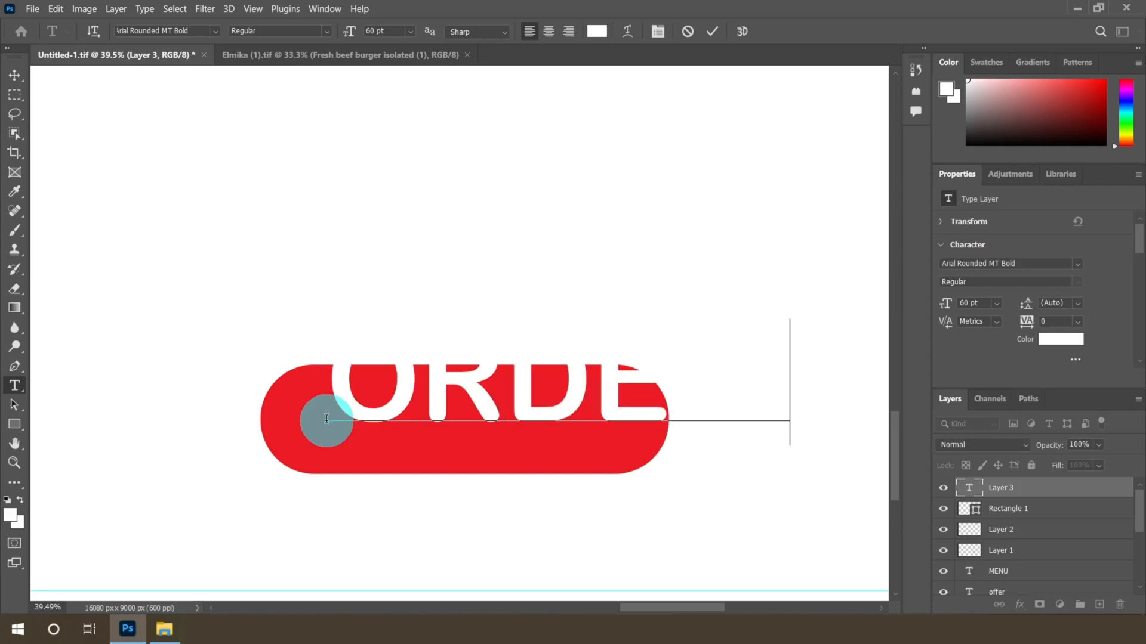
{"action": "type", "text": " NOW"}
{"action": "left_click", "coordinate": [15, 75]}
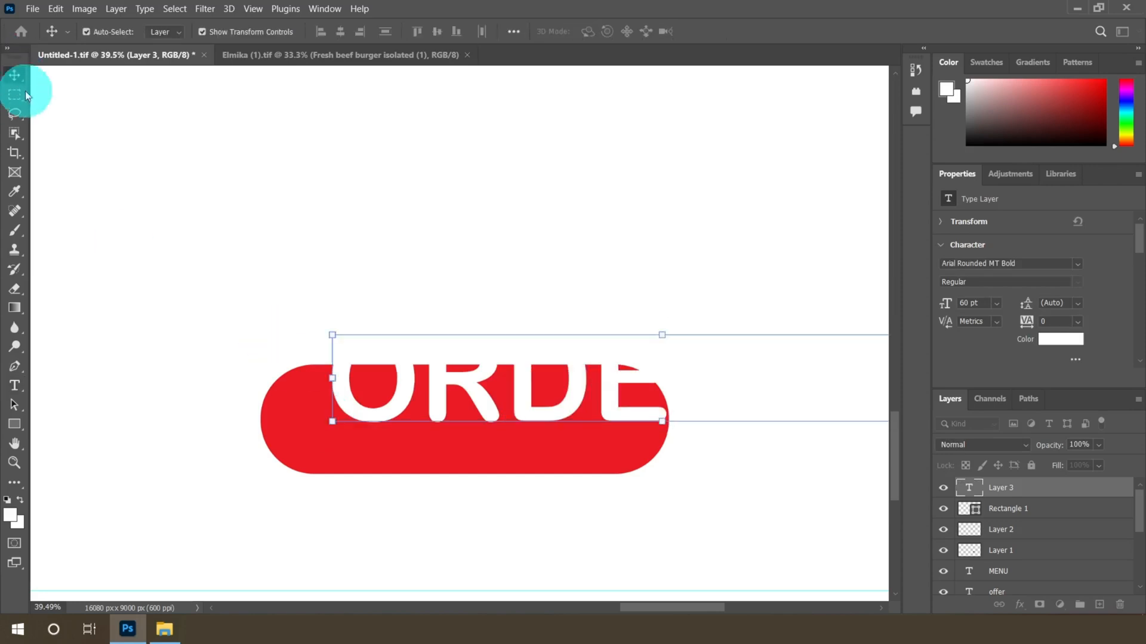
Set the button text size to 24 pt
{"action": "scroll", "coordinate": [336, 346], "scroll_direction": "down", "scroll_amount": 3}
{"action": "scroll", "coordinate": [423, 359], "scroll_direction": "up", "scroll_amount": 2}
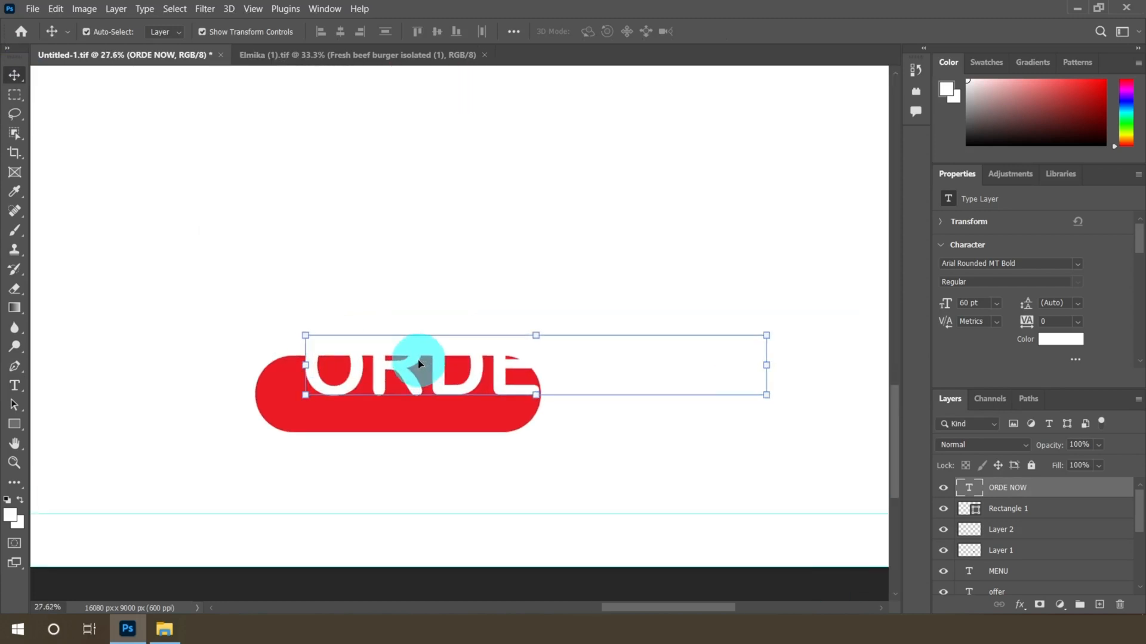
{"action": "left_click", "coordinate": [14, 385]}
{"action": "left_click", "coordinate": [413, 30]}
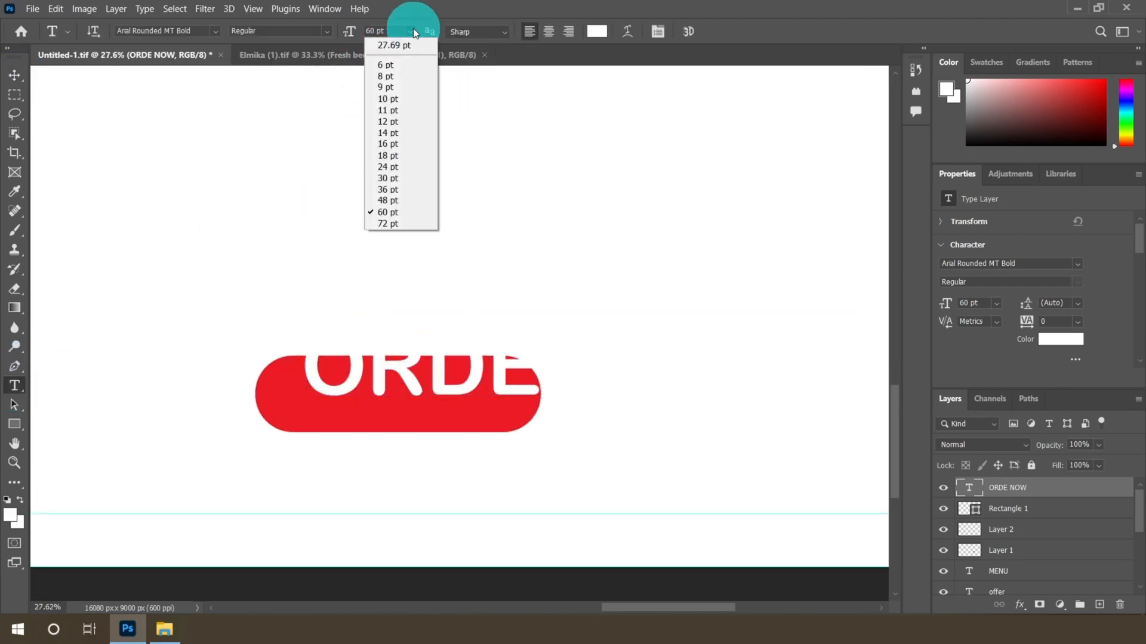
{"action": "left_click", "coordinate": [373, 166]}
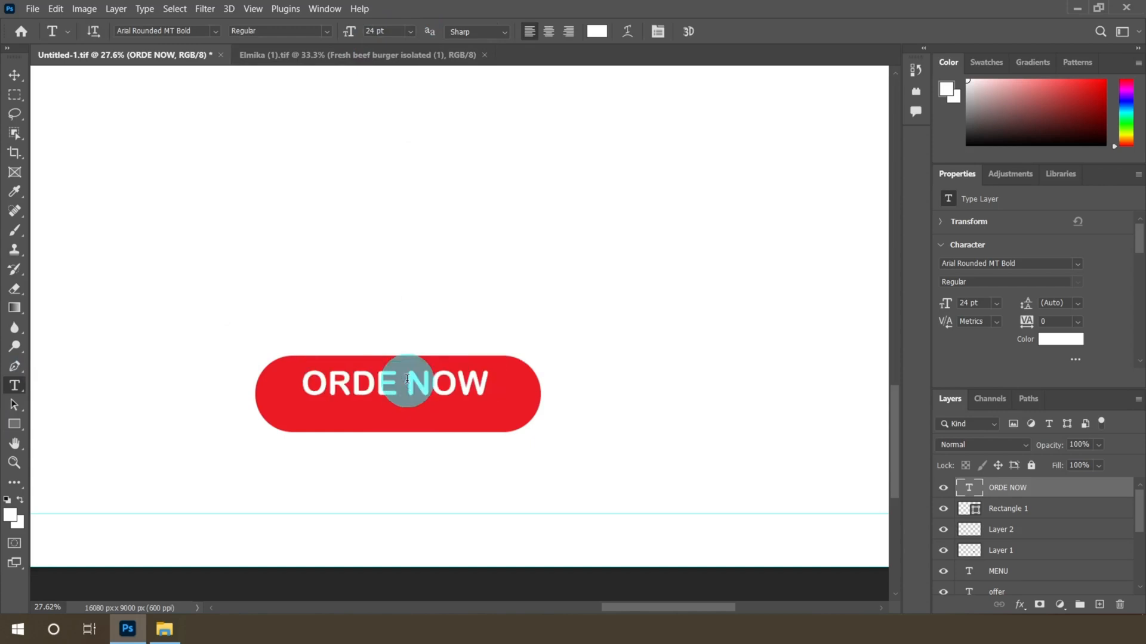
Move the button text down to center it inside the pill
{"action": "scroll", "coordinate": [407, 379], "scroll_direction": "up", "scroll_amount": 3}
{"action": "left_click", "coordinate": [14, 75]}
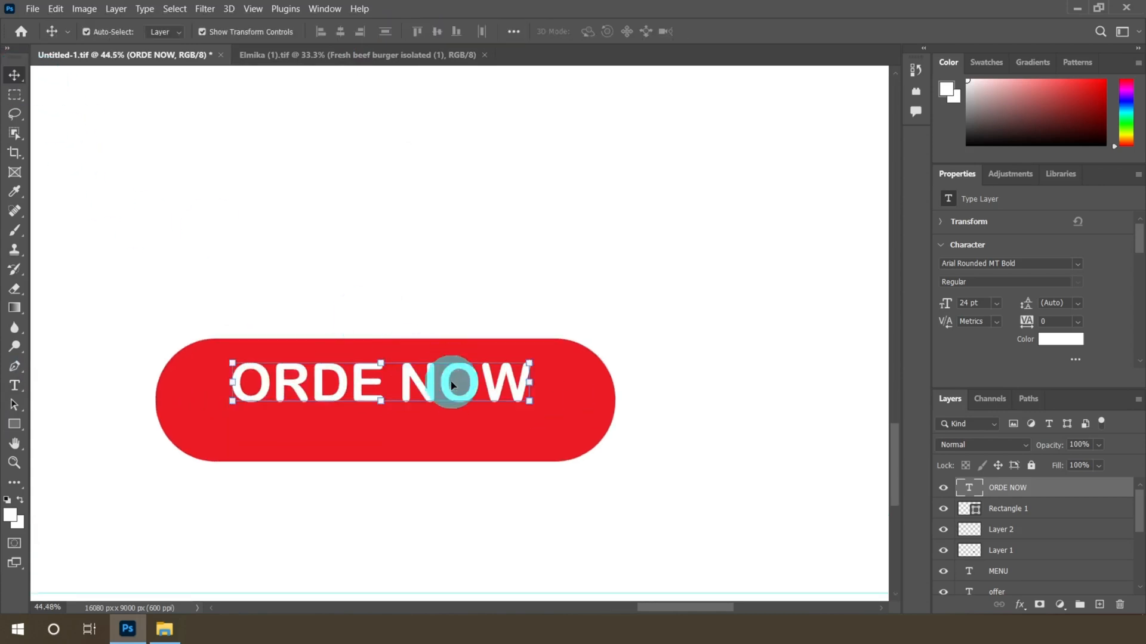
{"action": "left_click_drag", "start_coordinate": [452, 385], "coordinate": [456, 402]}
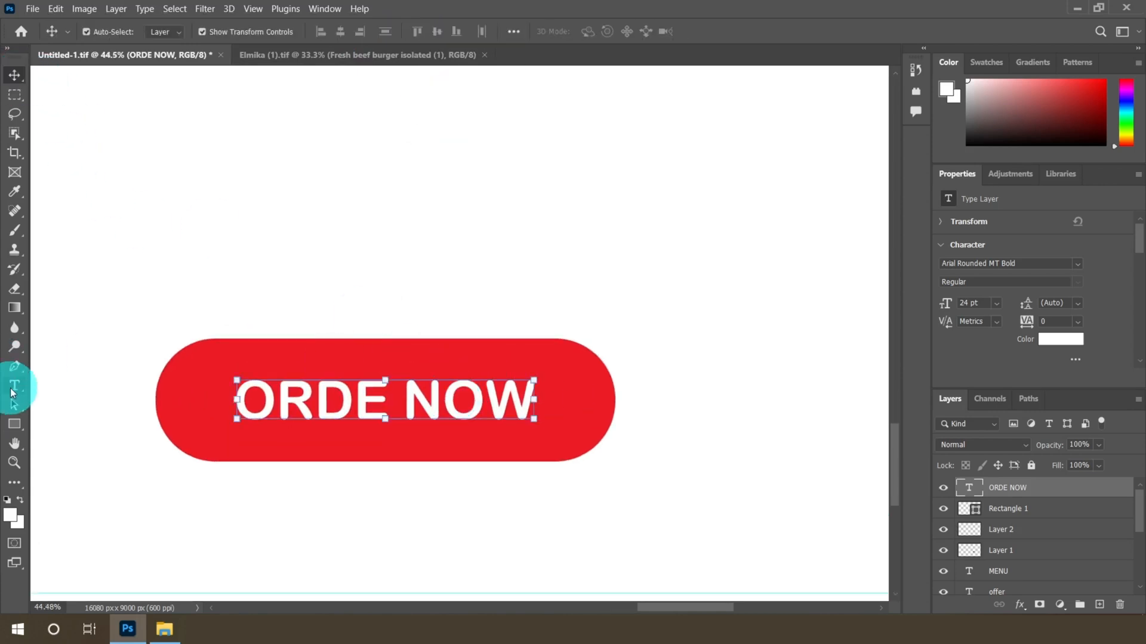
Change the font of the button text
{"action": "left_click", "coordinate": [14, 389]}
{"action": "left_click", "coordinate": [217, 31]}
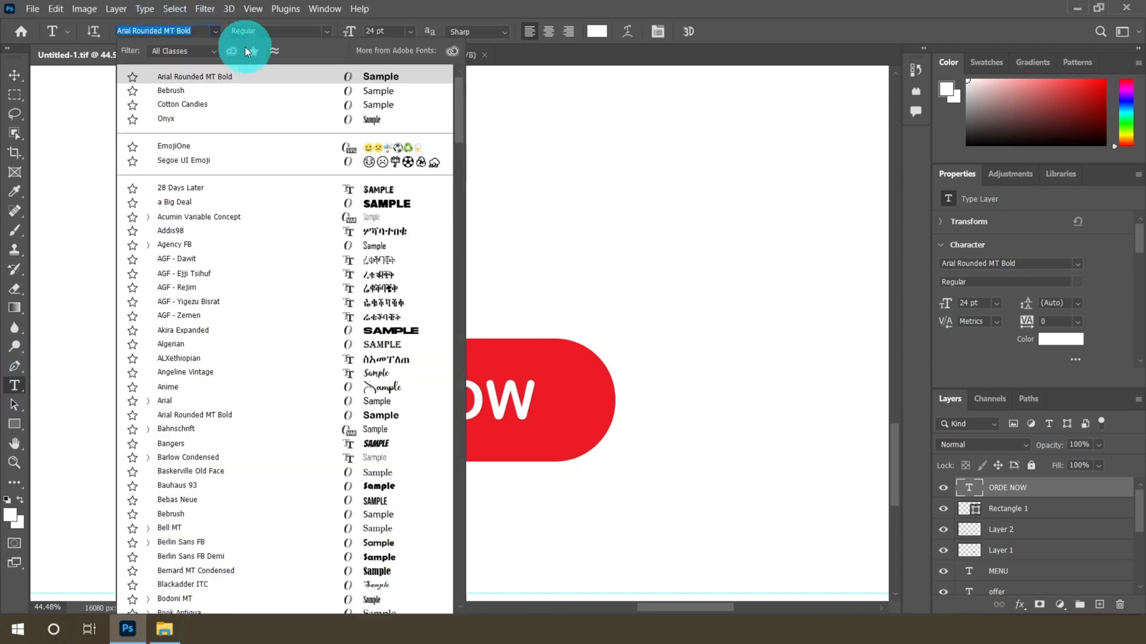
{"action": "scroll", "coordinate": [350, 280], "scroll_direction": "down", "scroll_amount": 5}
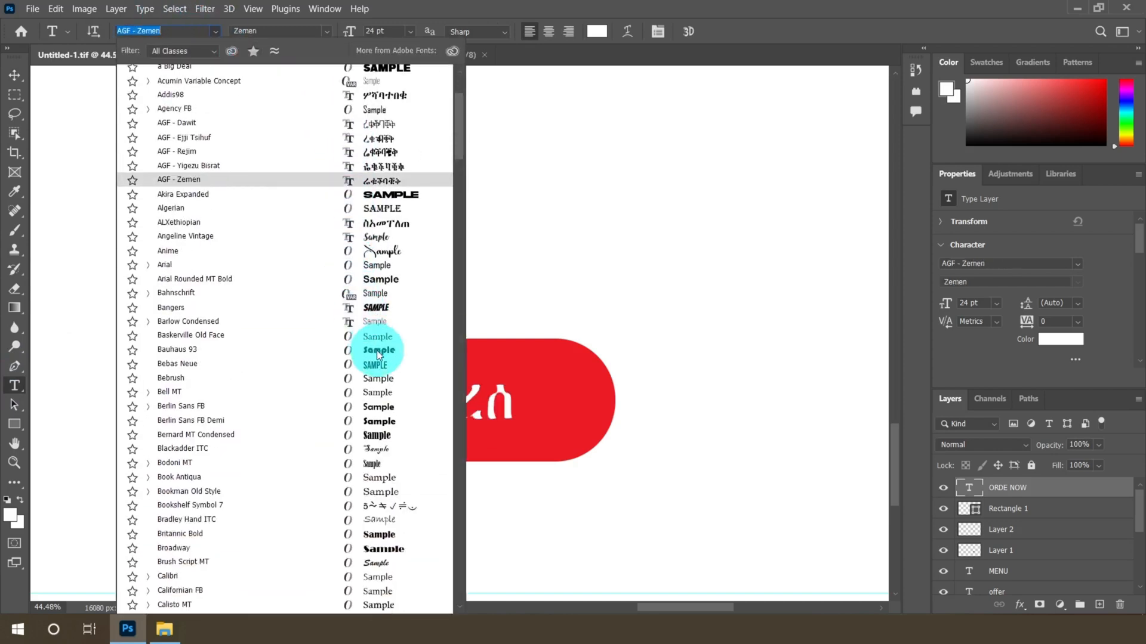
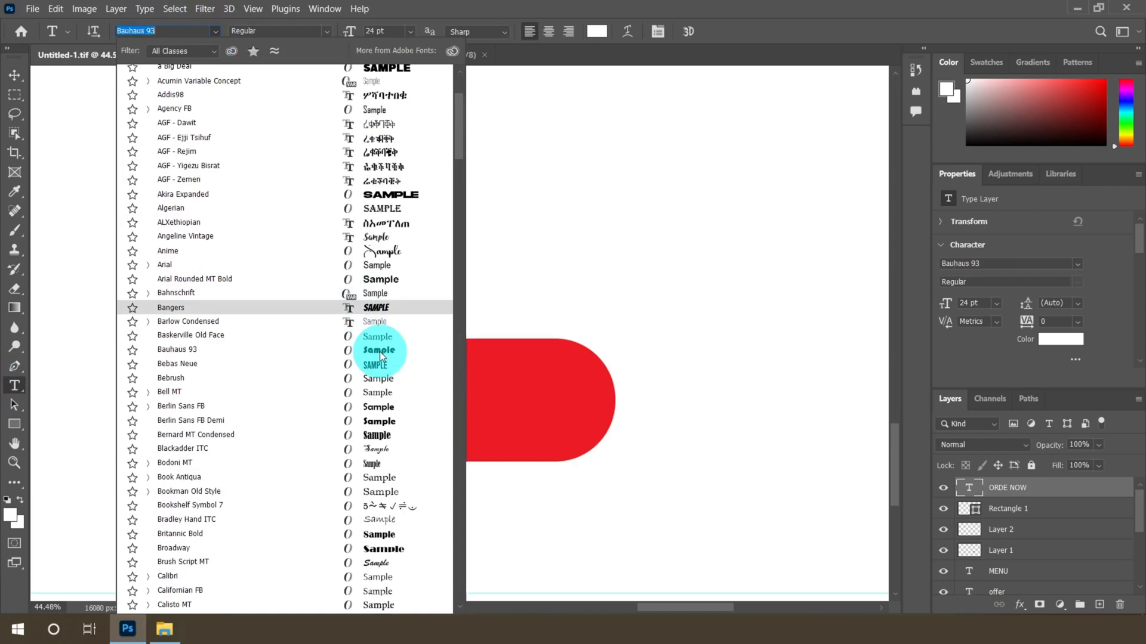
Set the button text font to Berlin Sans FB Demi and its size to 30 pt
{"action": "left_click", "coordinate": [381, 422]}
{"action": "left_click", "coordinate": [411, 31]}
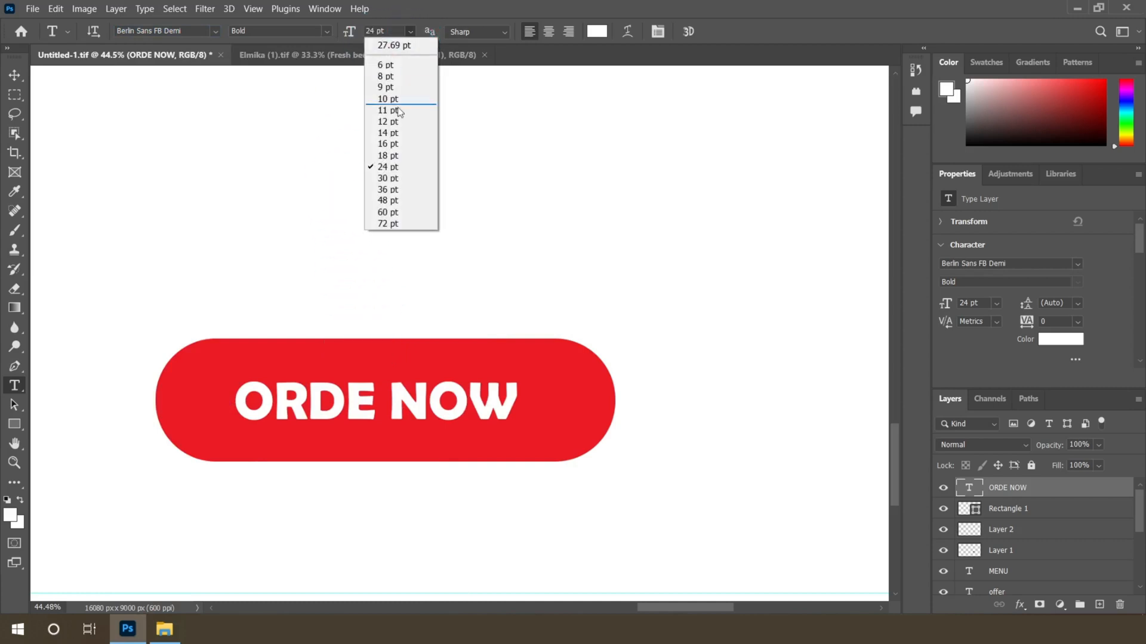
{"action": "left_click", "coordinate": [388, 177]}
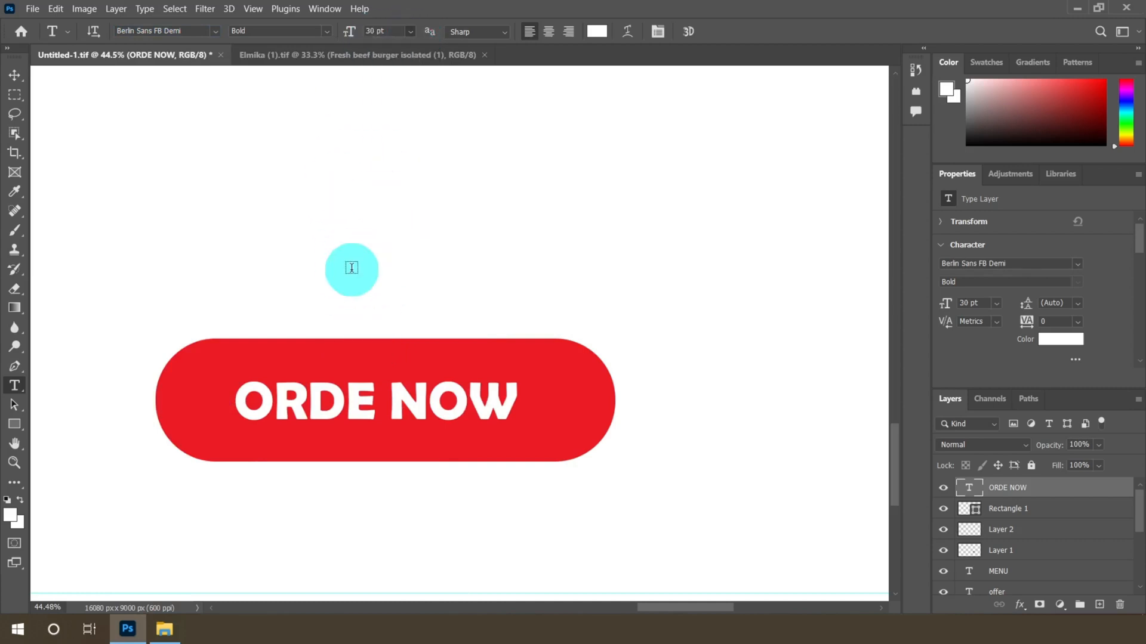
Nudge the button text slightly upward to center it inside the red pill
{"action": "left_click", "coordinate": [17, 82]}
{"action": "mouse_move", "coordinate": [422, 403]}
{"action": "left_mouse_down"}
{"action": "mouse_move", "coordinate": [440, 396]}
{"action": "mouse_move", "coordinate": [420, 395]}
{"action": "left_mouse_up"}
Add the text FREE HOME above the burger in Bebrush font with color #E91C23
{"action": "scroll", "coordinate": [501, 380], "scroll_direction": "down", "scroll_amount": 5}
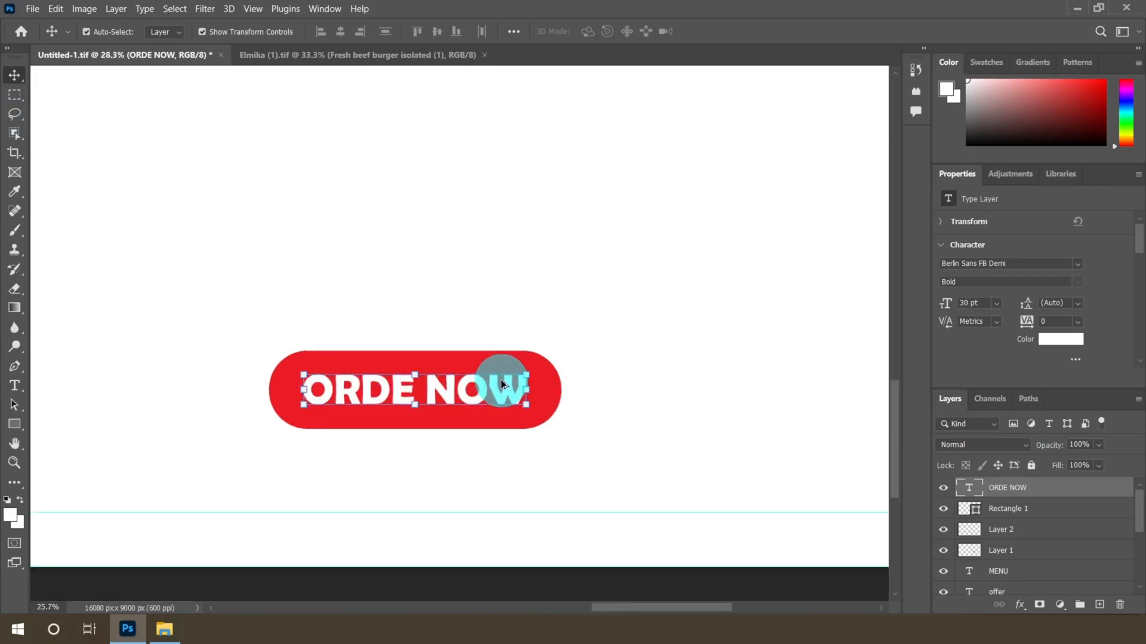
{"action": "scroll", "coordinate": [511, 385], "scroll_direction": "down", "scroll_amount": 2}
{"action": "scroll", "coordinate": [512, 385], "scroll_direction": "down", "scroll_amount": 1}
{"action": "key", "text": "m"}
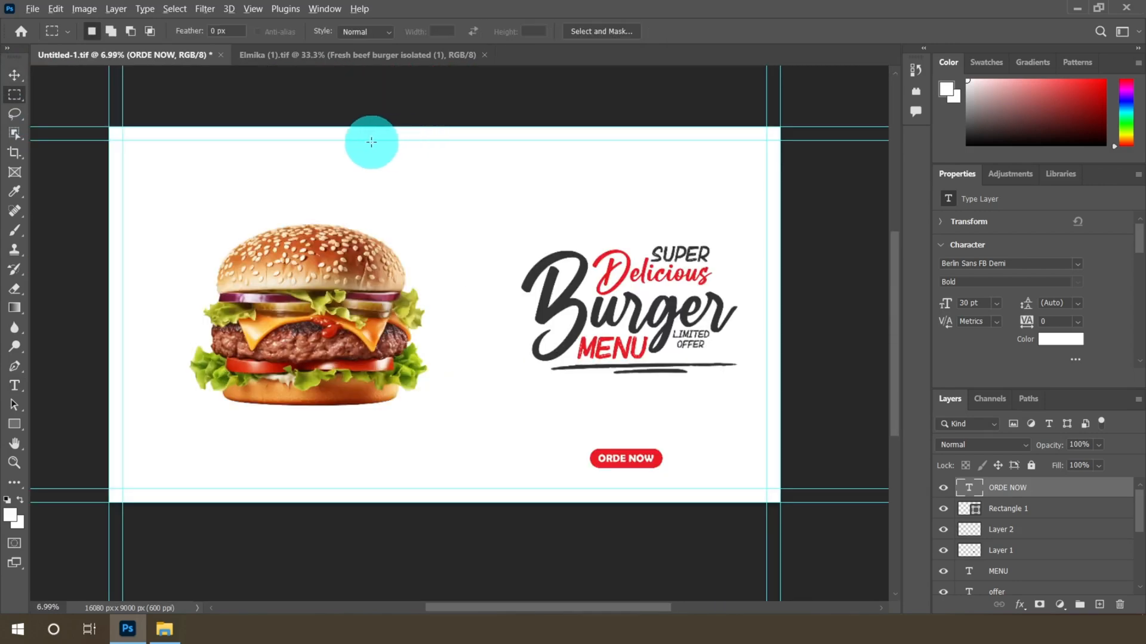
{"action": "scroll", "coordinate": [371, 140], "scroll_direction": "up", "scroll_amount": 5}
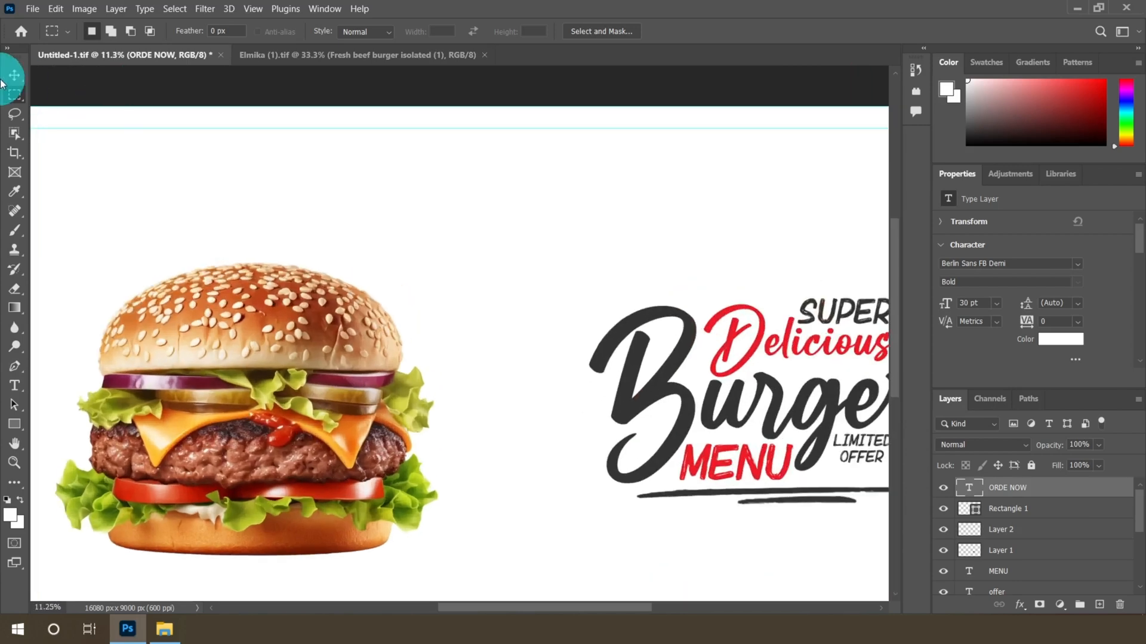
{"action": "left_click", "coordinate": [14, 386]}
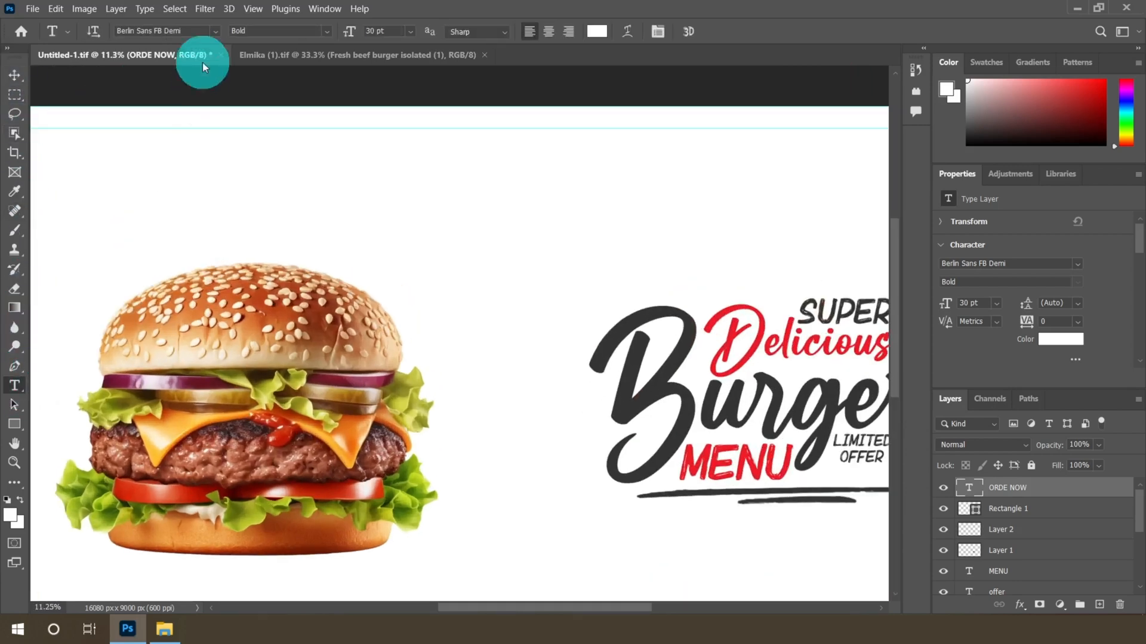
{"action": "left_click", "coordinate": [215, 32]}
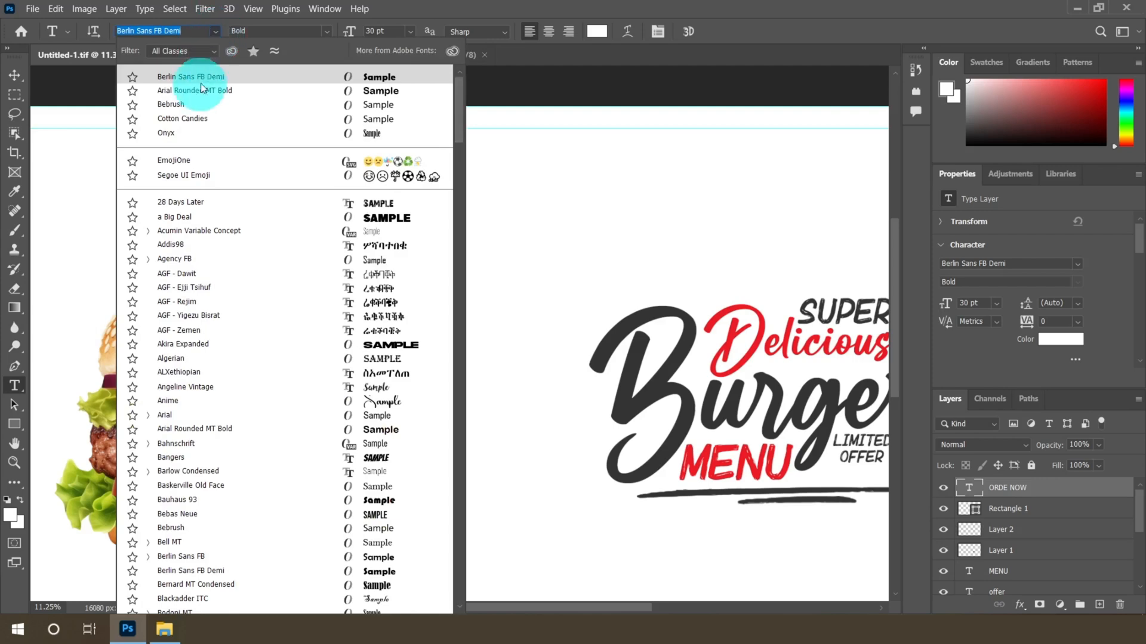
{"action": "left_click", "coordinate": [174, 104]}
{"action": "left_click", "coordinate": [596, 31]}
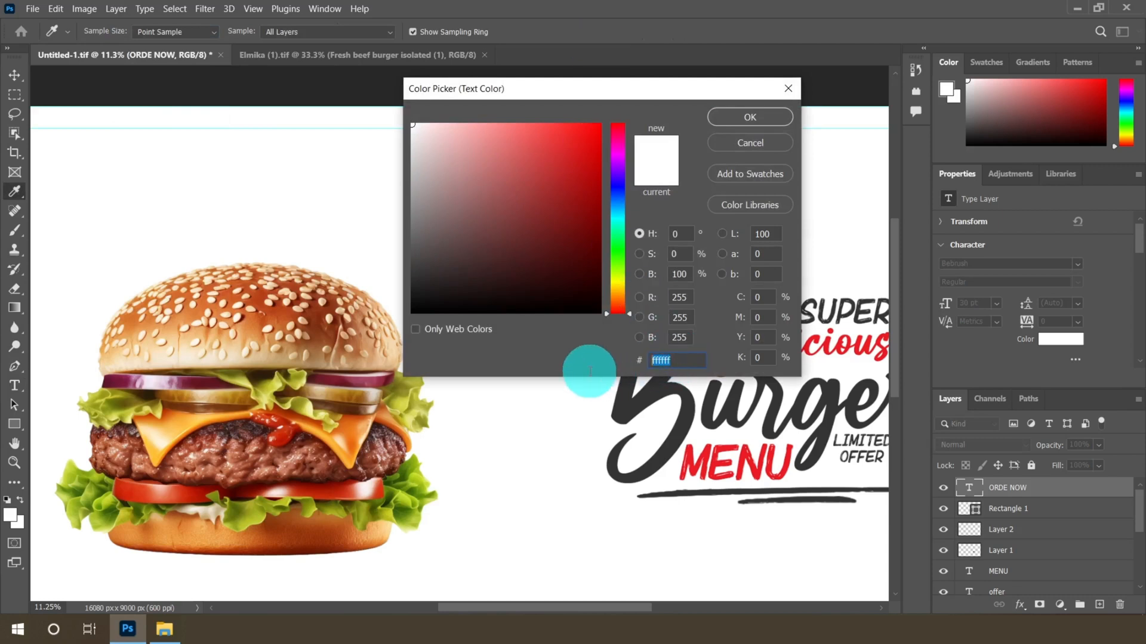
{"action": "type", "text": "E9"}
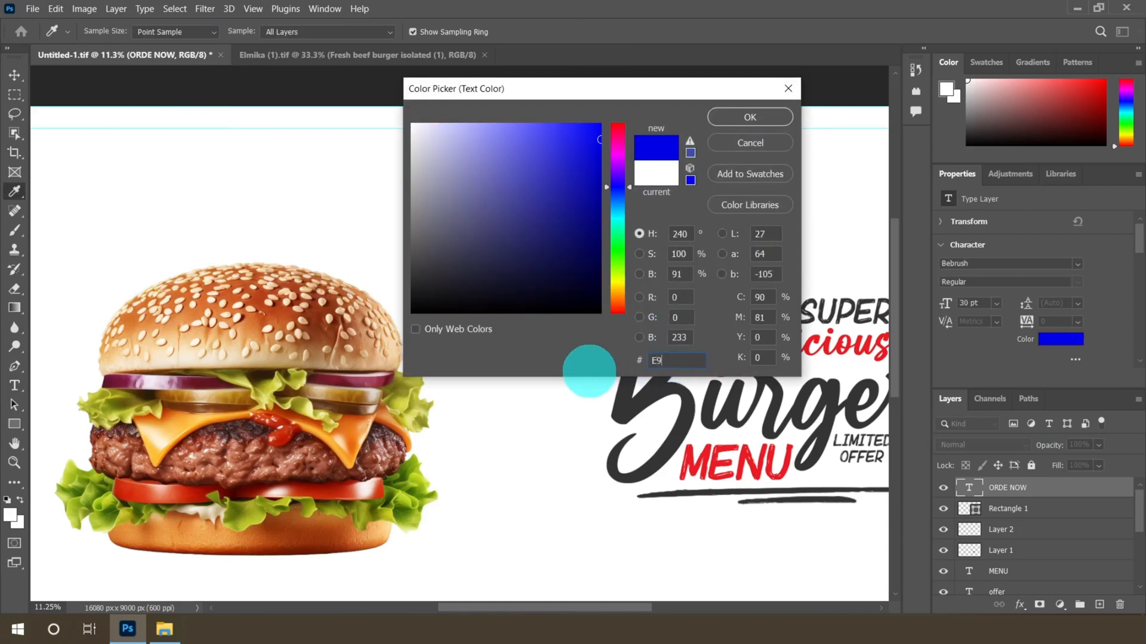
{"action": "type", "text": "1C23"}
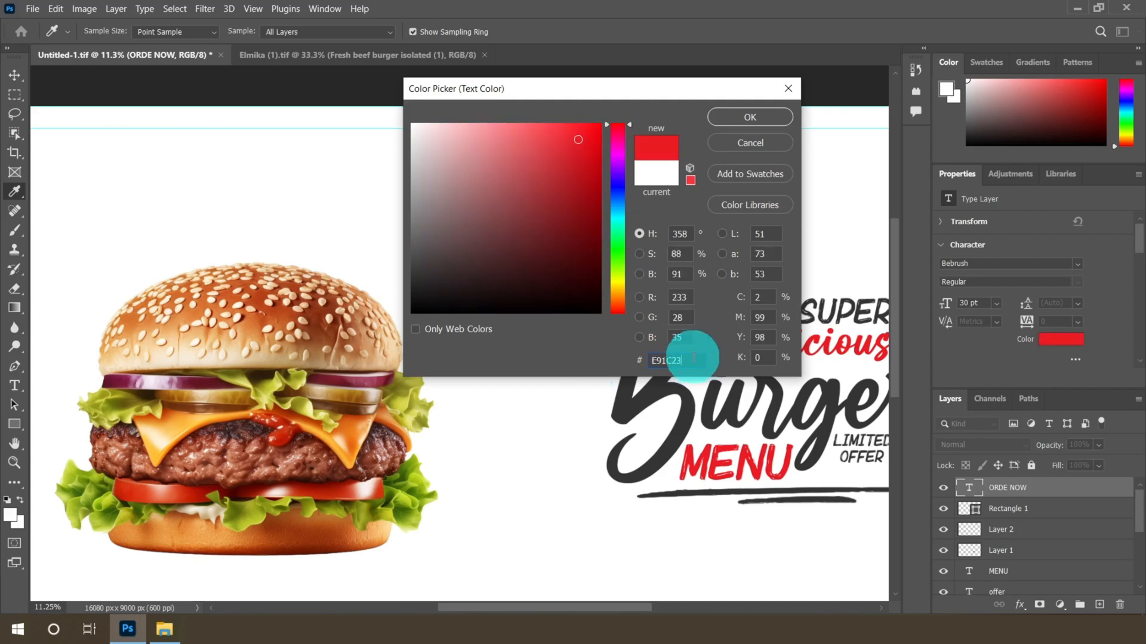
{"action": "left_click_drag", "start_coordinate": [693, 358], "coordinate": [617, 325]}
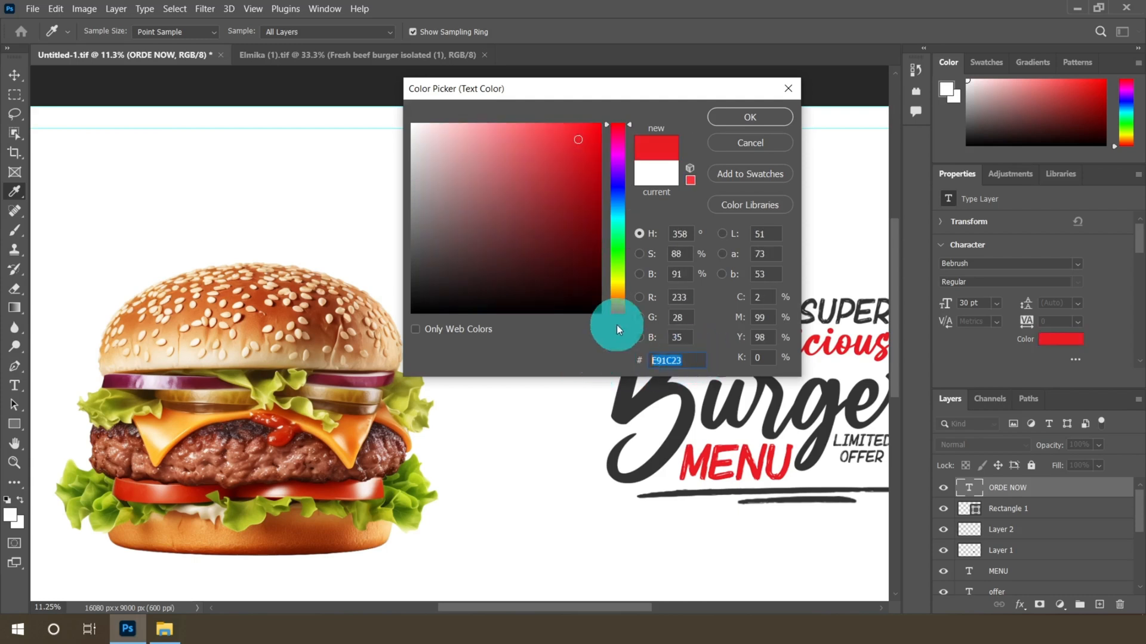
{"action": "left_click", "coordinate": [718, 119]}
{"action": "left_click", "coordinate": [382, 193]}
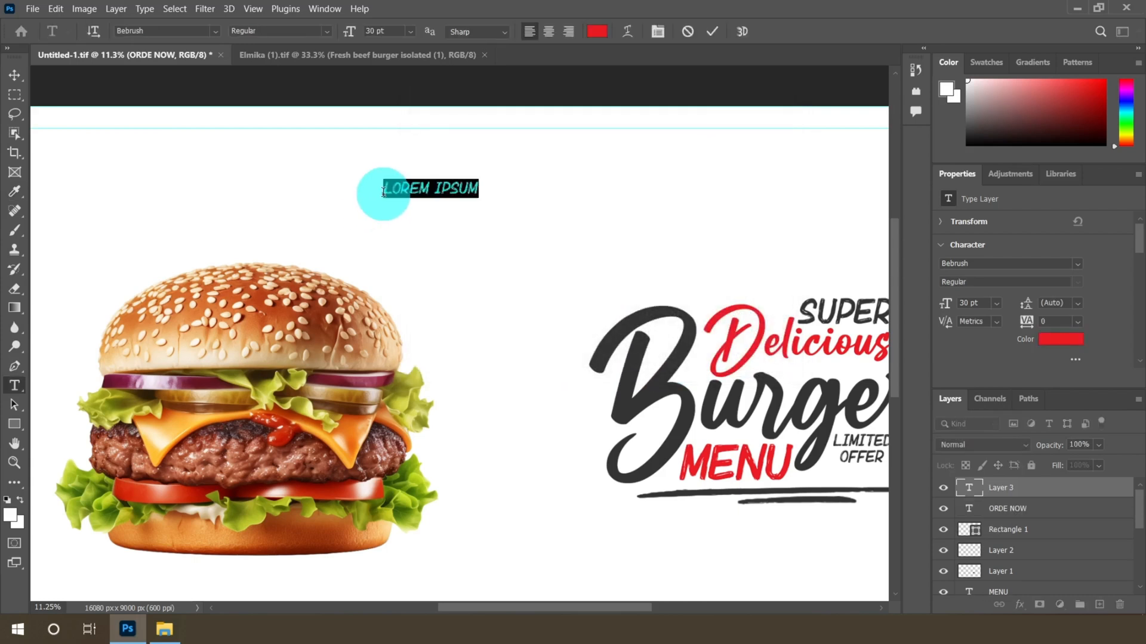
{"action": "type", "text": "EE HOME"}
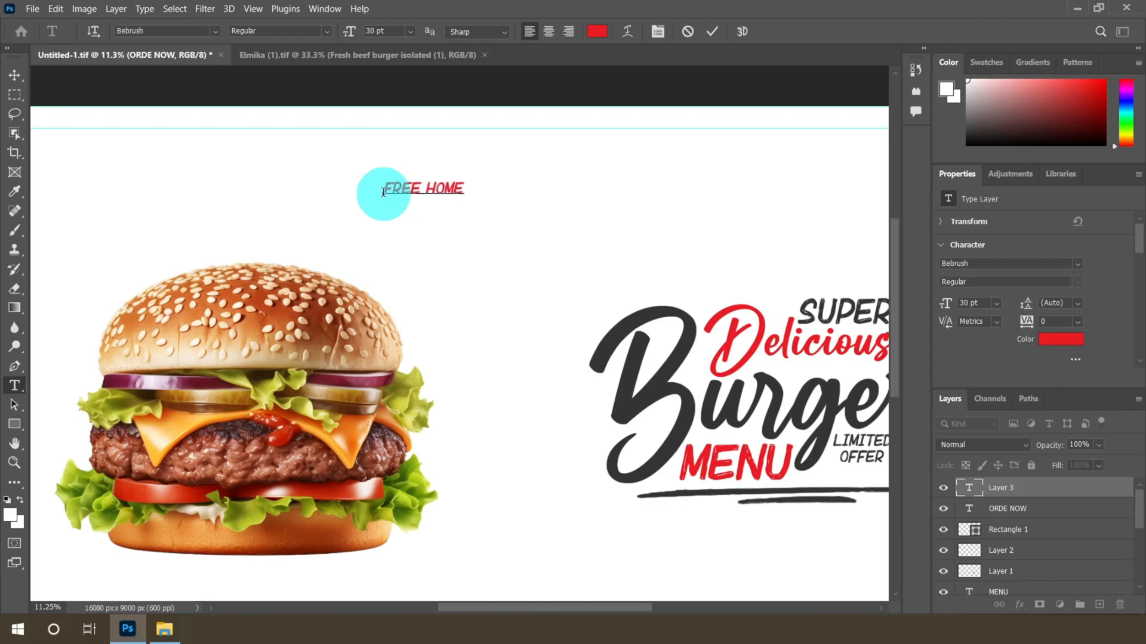
Move the FREE HOME text slightly lower
{"action": "left_click", "coordinate": [14, 75]}
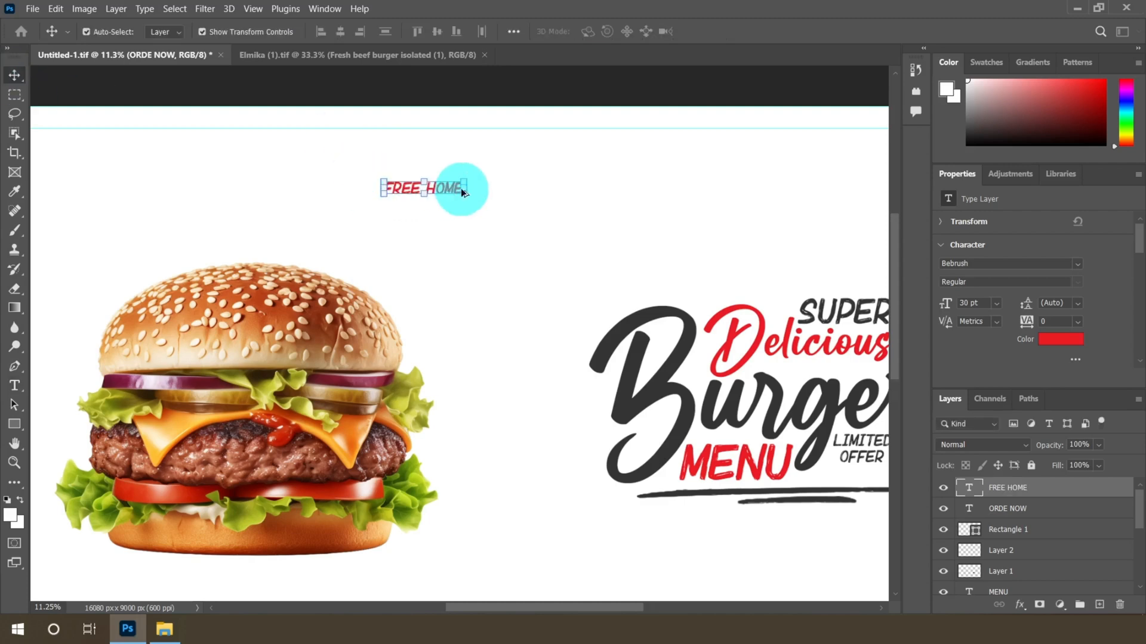
{"action": "scroll", "coordinate": [461, 188], "scroll_direction": "up", "scroll_amount": 3}
{"action": "left_click_drag", "start_coordinate": [435, 186], "coordinate": [421, 215]}
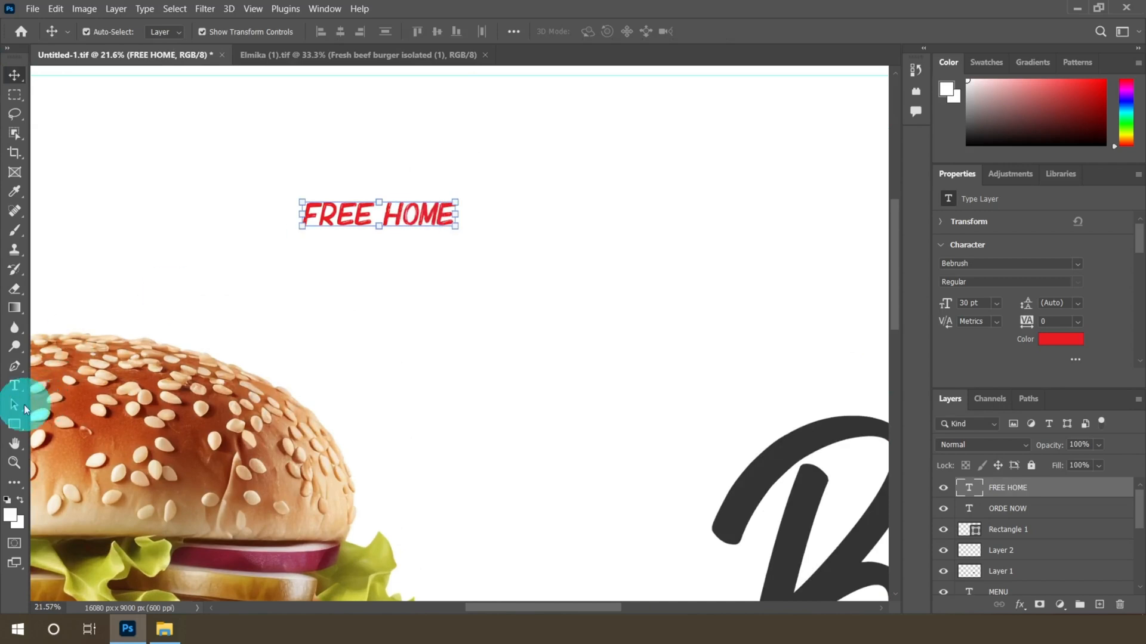
Set the FREE HOME text size to 36 pt and reposition it
{"action": "left_click", "coordinate": [14, 386]}
{"action": "left_click", "coordinate": [410, 31]}
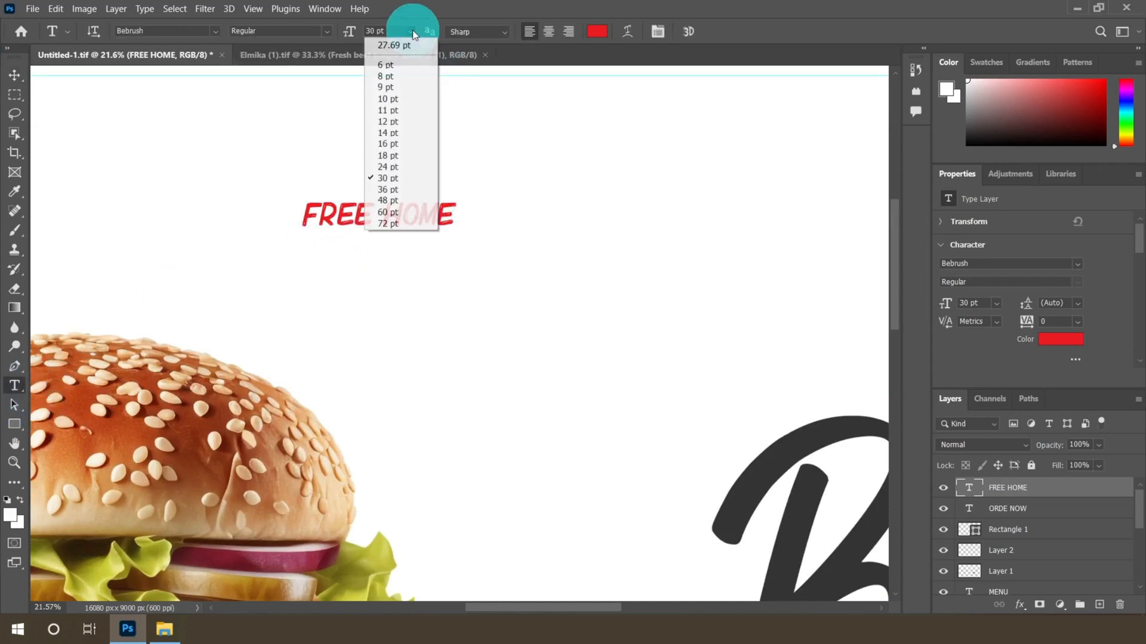
{"action": "left_click", "coordinate": [383, 185]}
{"action": "left_click", "coordinate": [14, 75]}
{"action": "left_click_drag", "start_coordinate": [391, 217], "coordinate": [418, 206]}
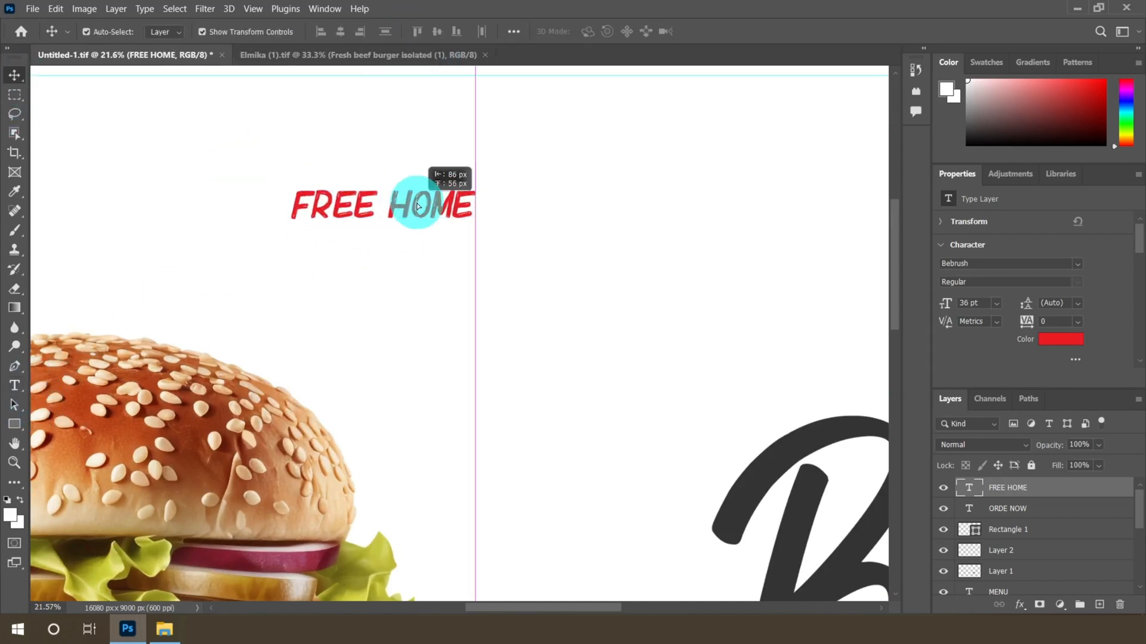
Duplicate the FREE HOME layer and move the copy directly below the original
{"action": "right_click", "coordinate": [1029, 485]}
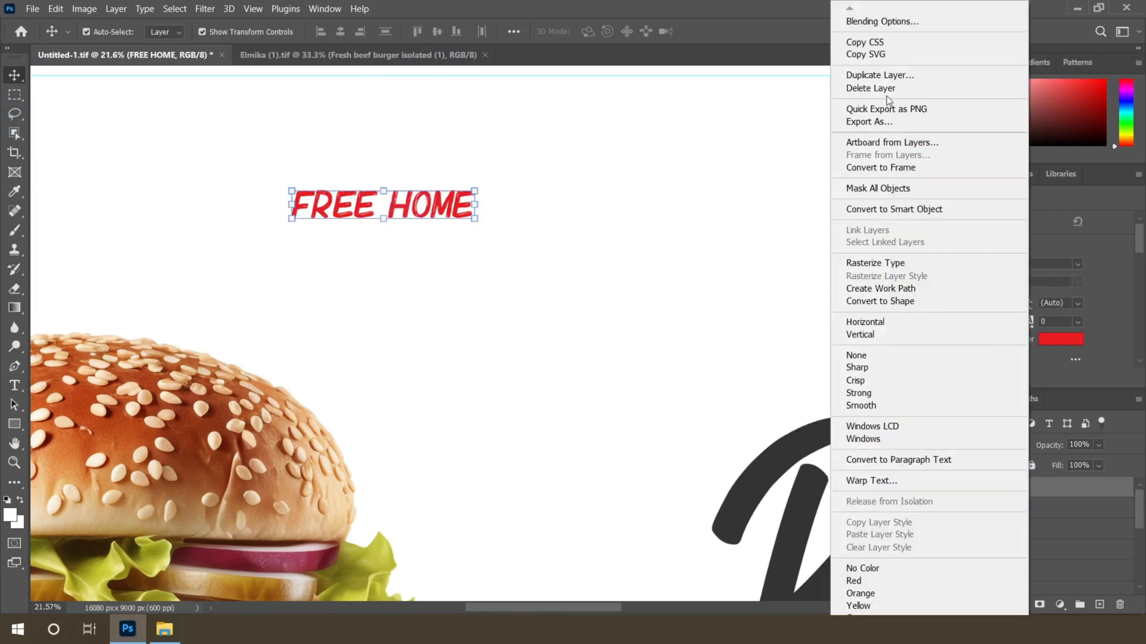
{"action": "left_click", "coordinate": [880, 75]}
{"action": "left_click", "coordinate": [686, 166]}
{"action": "scroll", "coordinate": [306, 239], "scroll_direction": "up", "scroll_amount": 3}
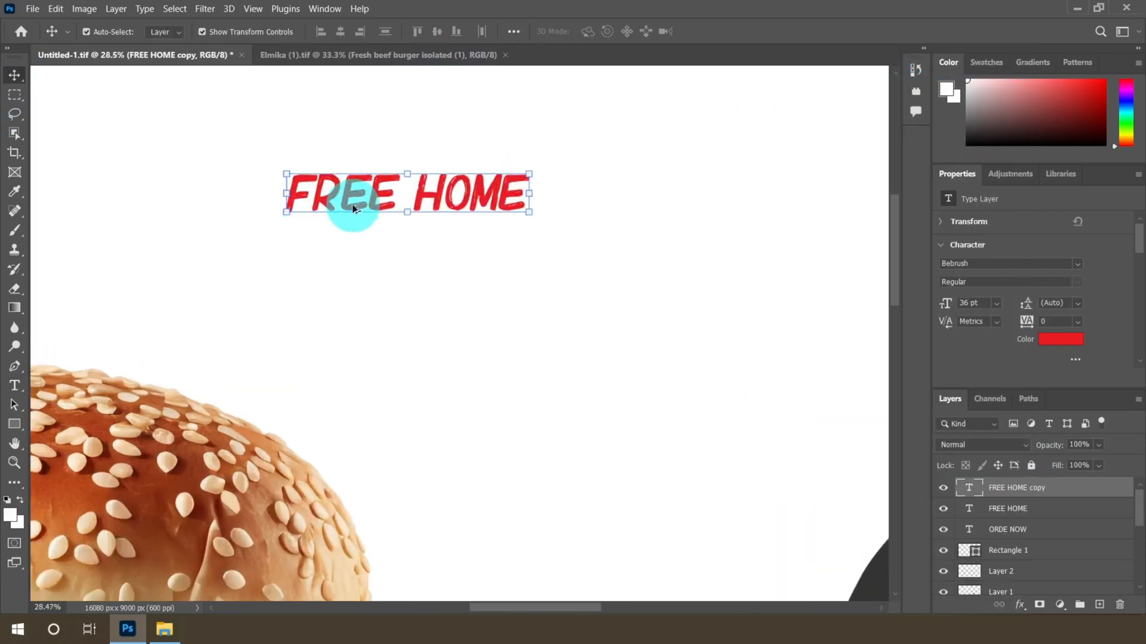
{"action": "left_click_drag", "start_coordinate": [375, 193], "coordinate": [368, 241]}
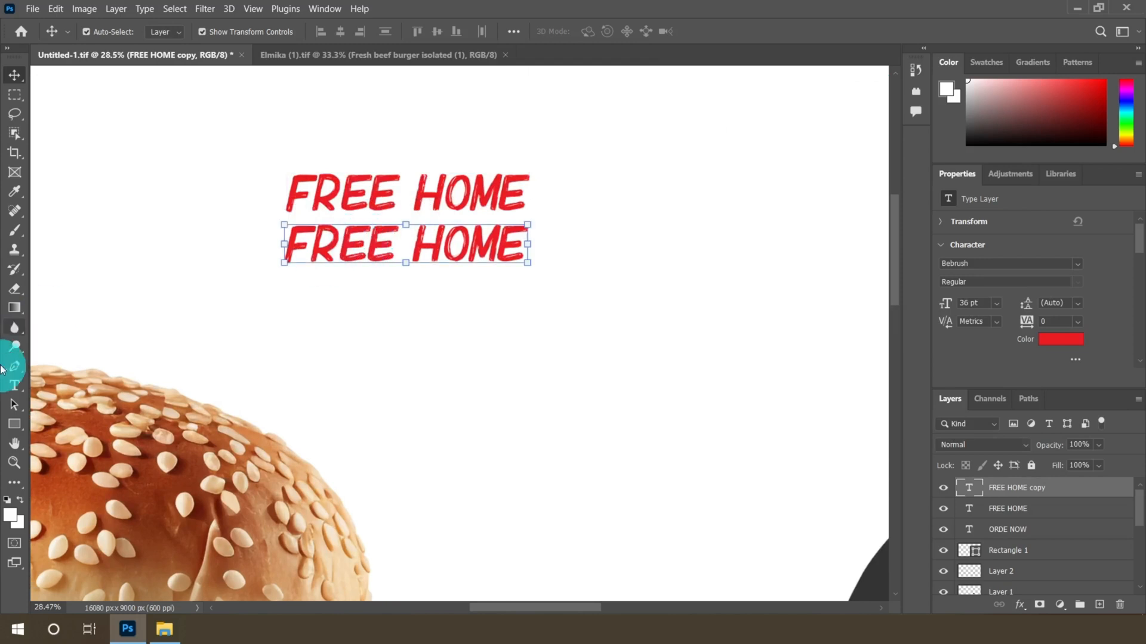
Replace the copied text with DELIVERY
{"action": "left_click", "coordinate": [14, 385]}
{"action": "left_click_drag", "start_coordinate": [288, 249], "coordinate": [578, 253]}
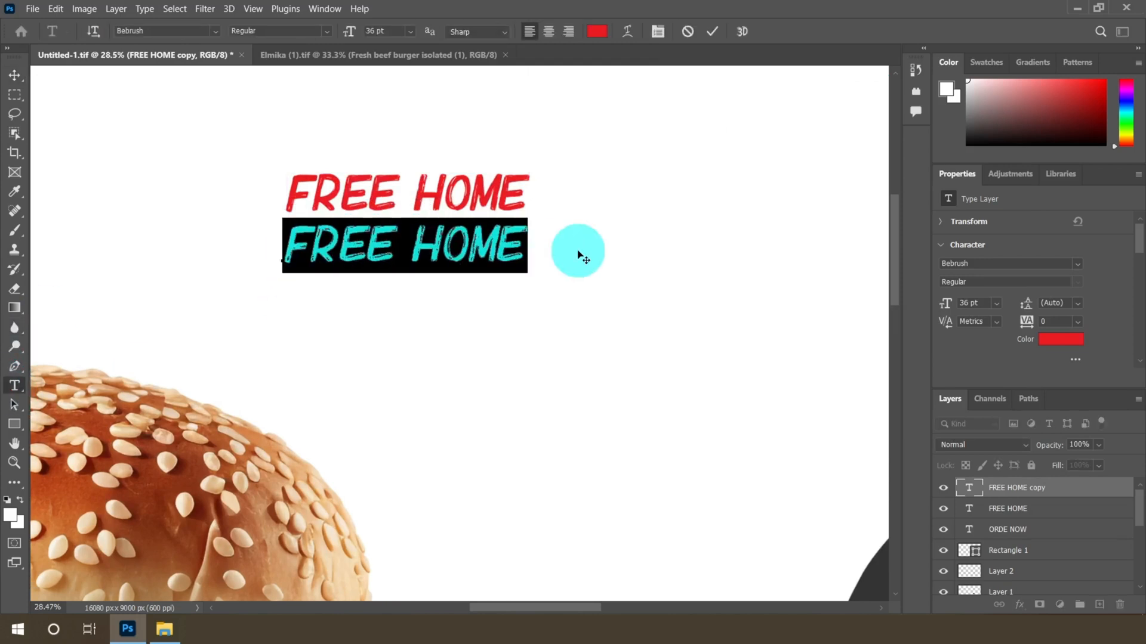
{"action": "type", "text": "DELIVERY"}
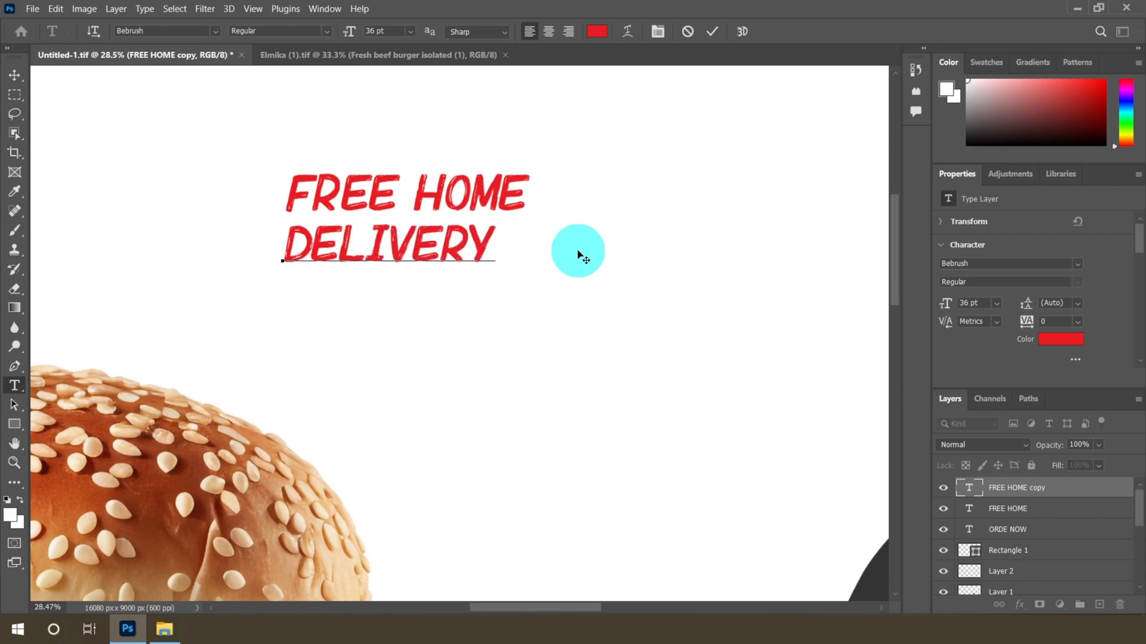
Move the DELIVERY text to sit neatly under FREE HOME
{"action": "left_click", "coordinate": [14, 75]}
{"action": "scroll", "coordinate": [430, 243], "scroll_direction": "up", "scroll_amount": 3}
{"action": "left_click_drag", "start_coordinate": [422, 243], "coordinate": [444, 232]}
Select both FREE HOME and DELIVERY layers and shift them up together slightly
{"action": "scroll", "coordinate": [443, 233], "scroll_direction": "down", "scroll_amount": 6}
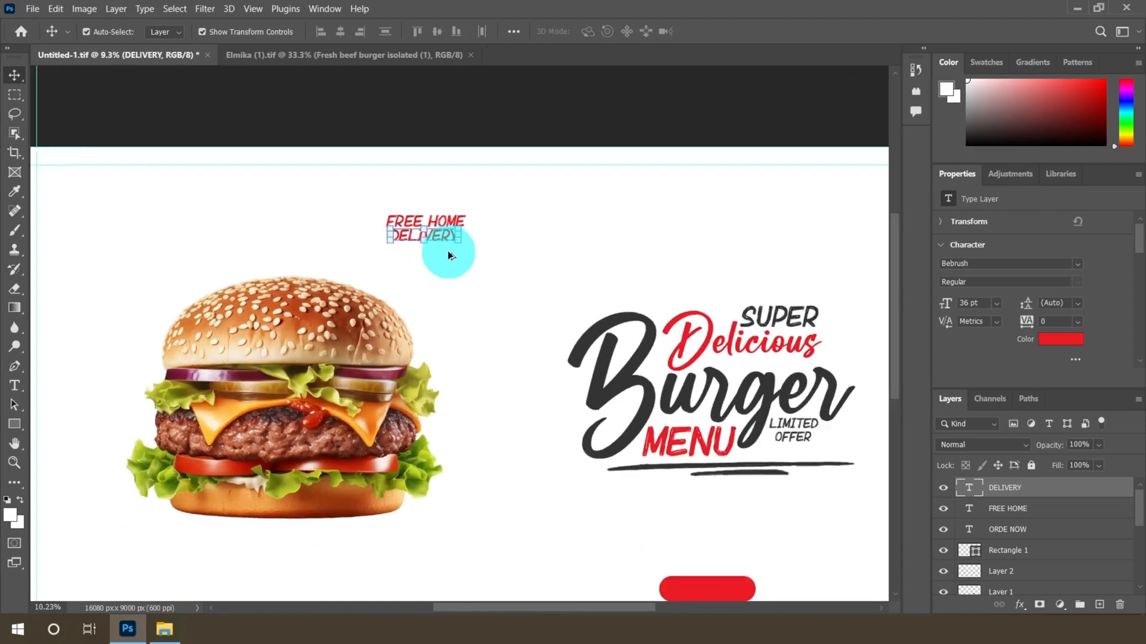
{"action": "scroll", "coordinate": [449, 249], "scroll_direction": "up", "scroll_amount": 1}
{"action": "left_click", "coordinate": [1041, 508], "text": "ctrl"}
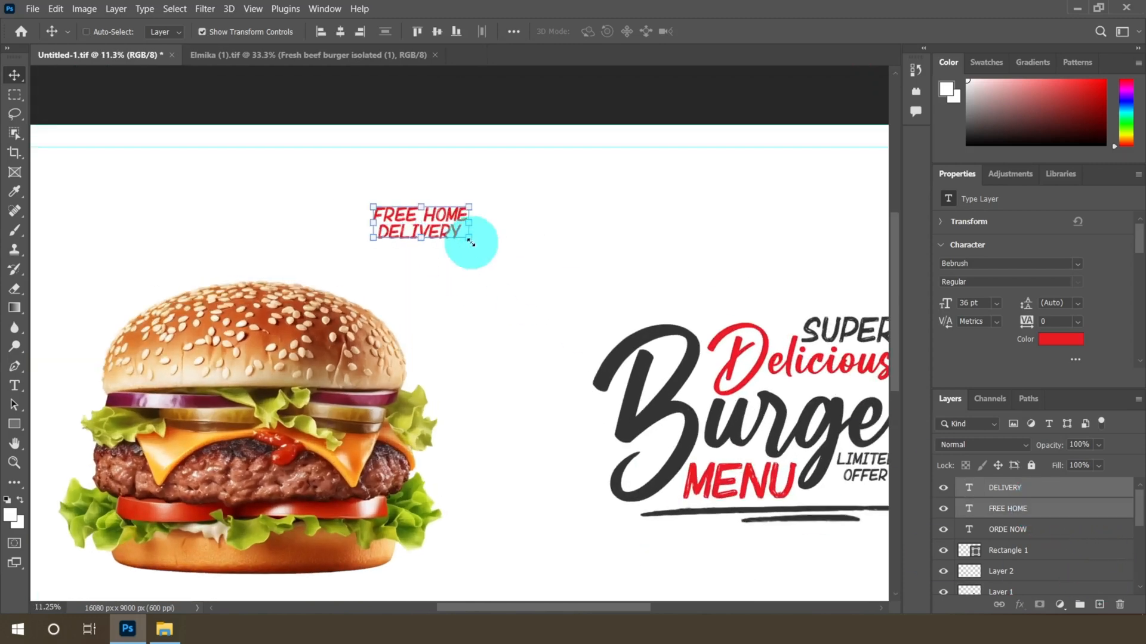
{"action": "scroll", "coordinate": [435, 218], "scroll_direction": "up", "scroll_amount": 1}
{"action": "left_click_drag", "start_coordinate": [445, 218], "coordinate": [442, 210]}
Create a new empty layer above the DELIVERY layer
{"action": "scroll", "coordinate": [436, 213], "scroll_direction": "down", "scroll_amount": 2}
{"action": "scroll", "coordinate": [442, 210], "scroll_direction": "down", "scroll_amount": 4}
{"action": "scroll", "coordinate": [442, 210], "scroll_direction": "up", "scroll_amount": 3}
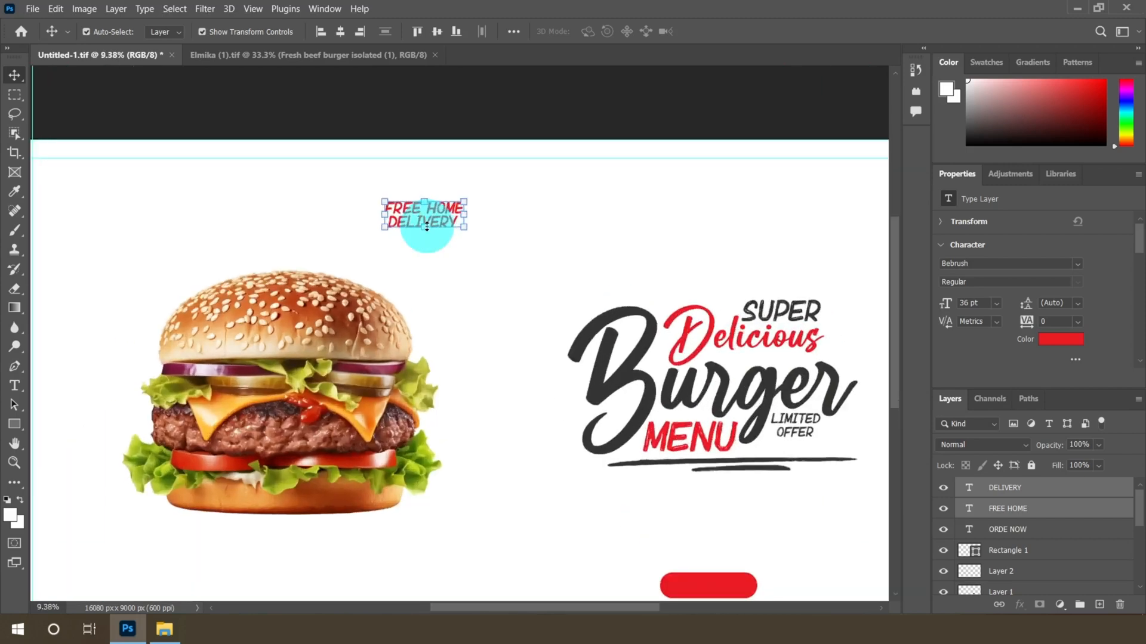
{"action": "scroll", "coordinate": [426, 225], "scroll_direction": "up", "scroll_amount": 1}
{"action": "left_click", "coordinate": [1026, 494]}
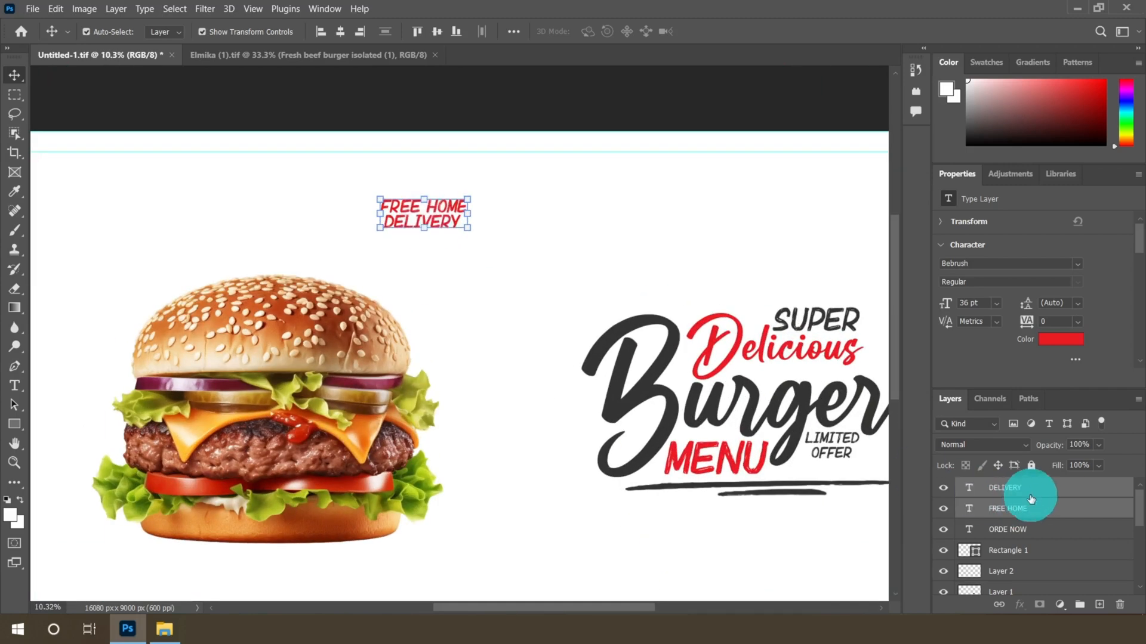
{"action": "left_click", "coordinate": [1098, 607]}
{"action": "scroll", "coordinate": [425, 217], "scroll_direction": "up", "scroll_amount": 3}
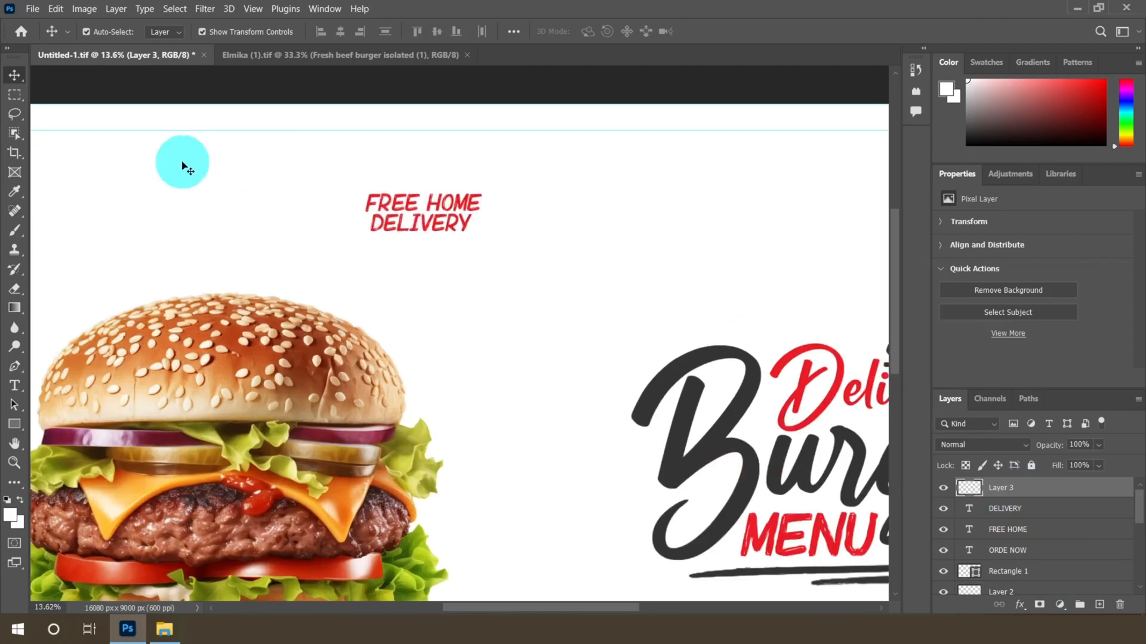
Choose the Custom Shape tool and set its fill color to #333333
{"action": "left_click", "coordinate": [14, 430]}
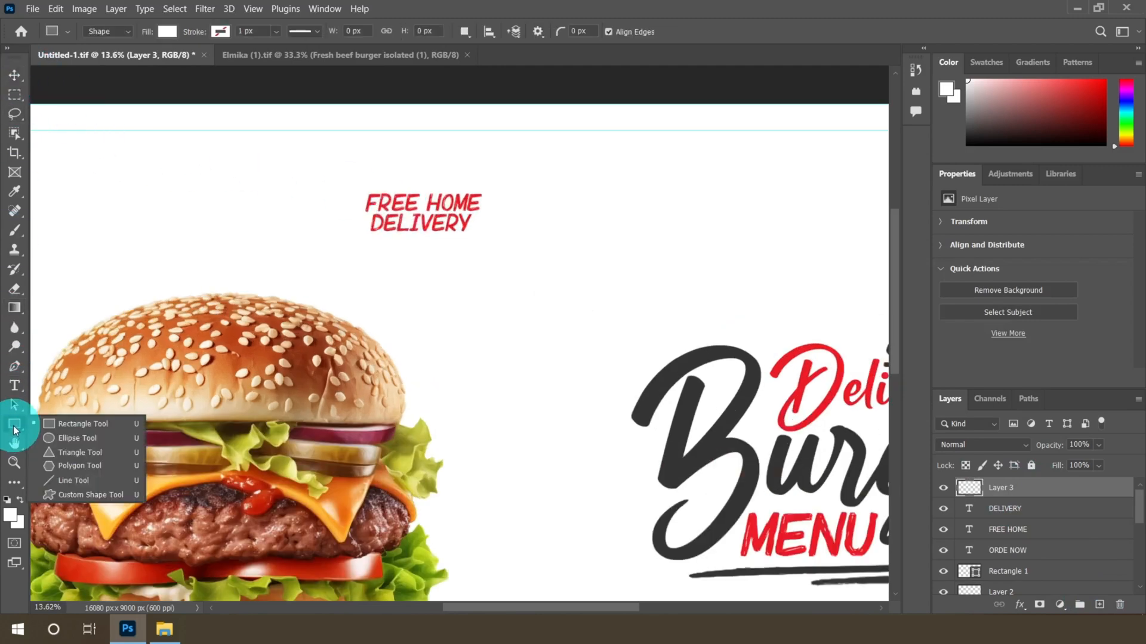
{"action": "left_click", "coordinate": [61, 496]}
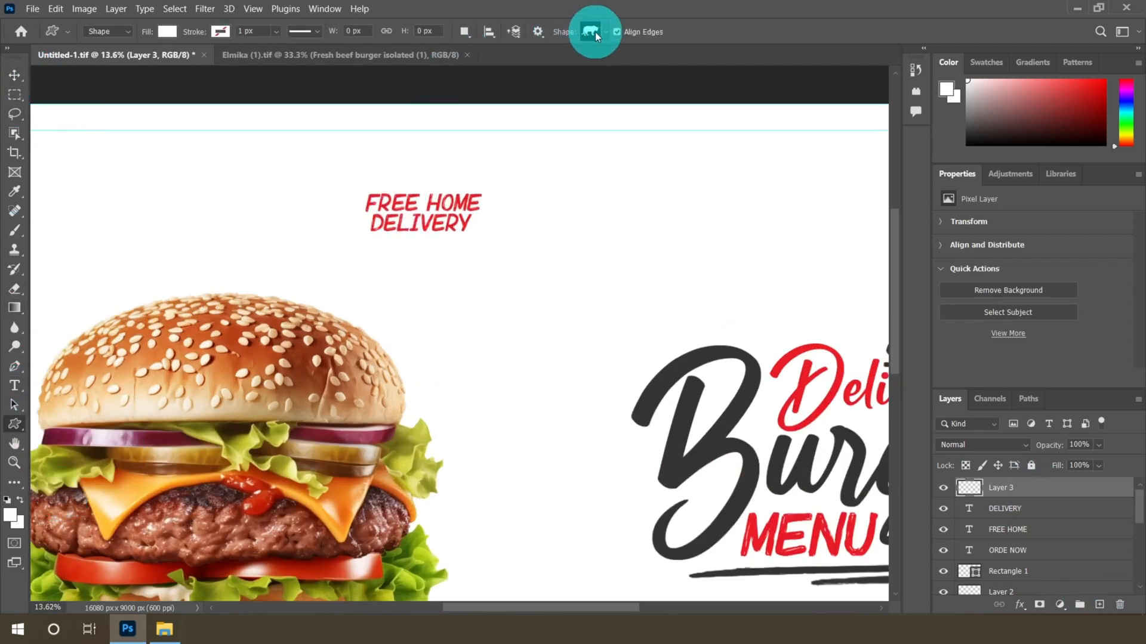
{"action": "left_click", "coordinate": [596, 31]}
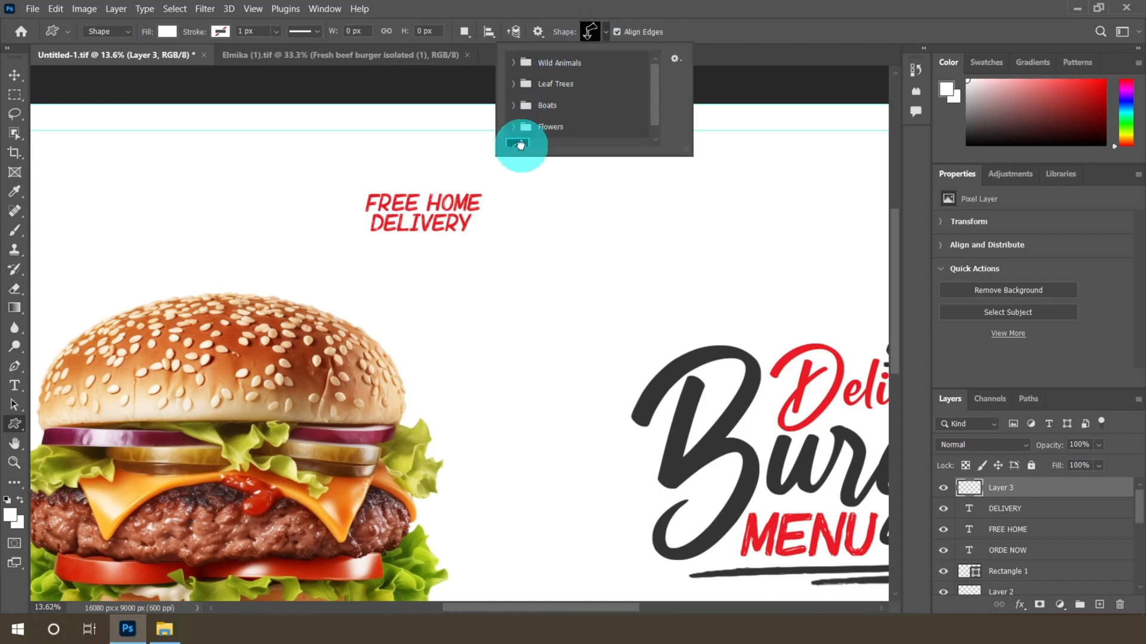
{"action": "left_click", "coordinate": [607, 36]}
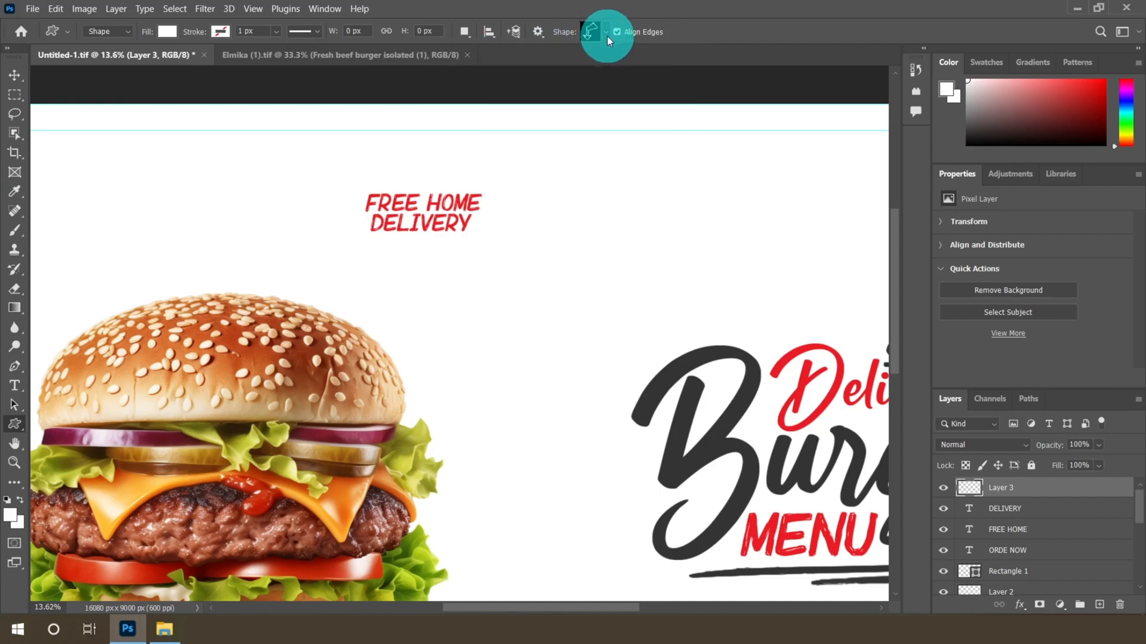
{"action": "left_click", "coordinate": [169, 31]}
{"action": "left_click", "coordinate": [260, 60]}
{"action": "left_click", "coordinate": [661, 361]}
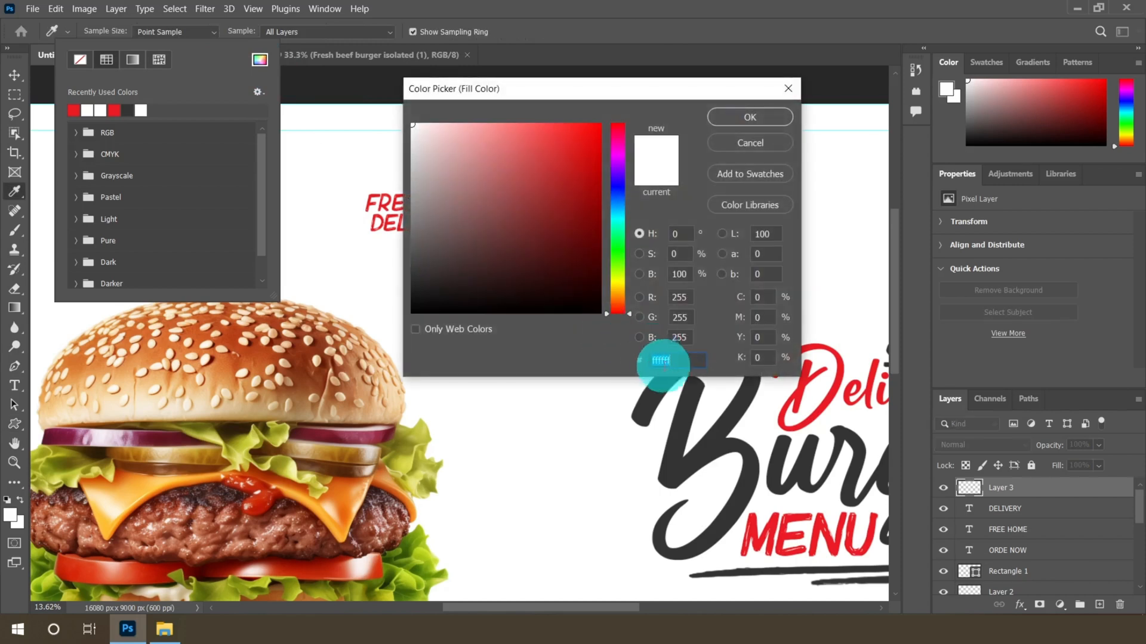
{"action": "type", "text": "33333"}
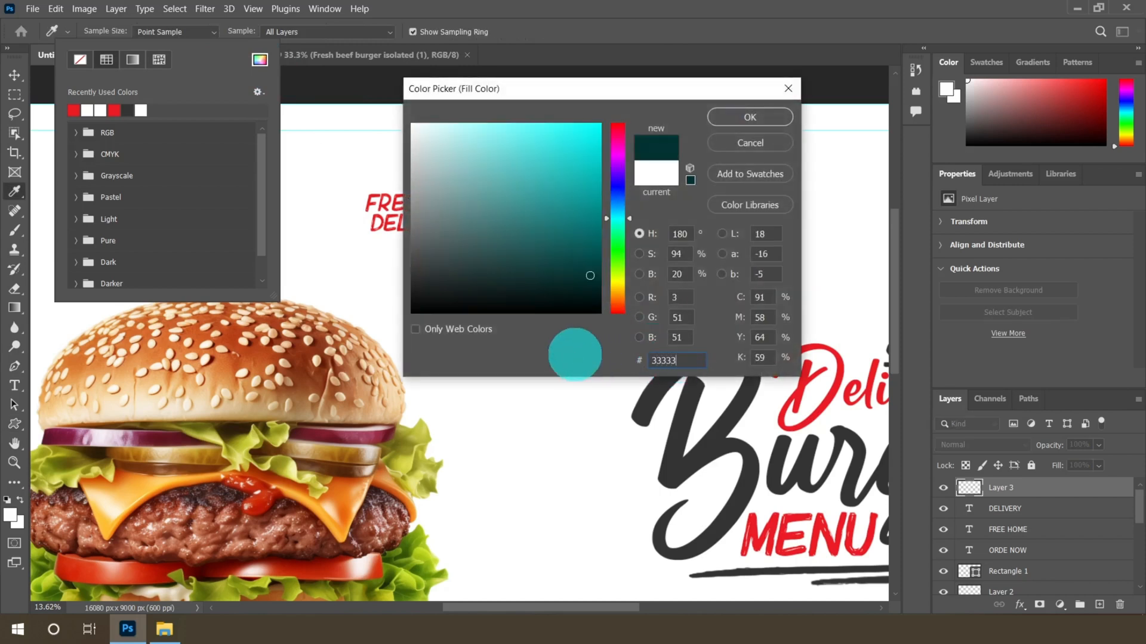
{"action": "type", "text": "3"}
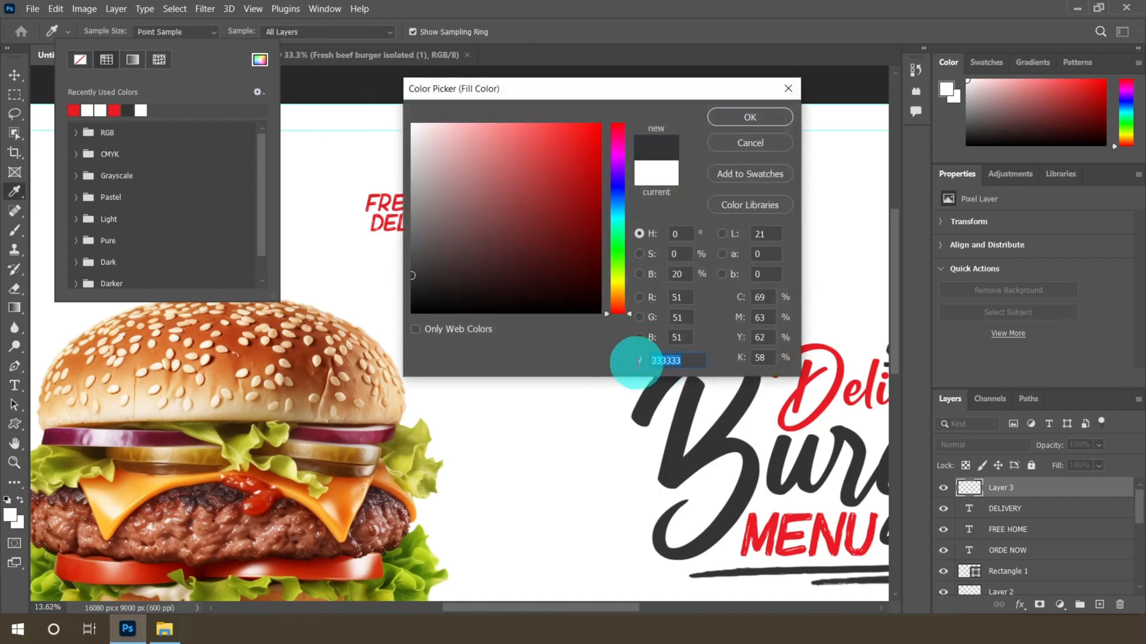
{"action": "key", "text": "Return"}
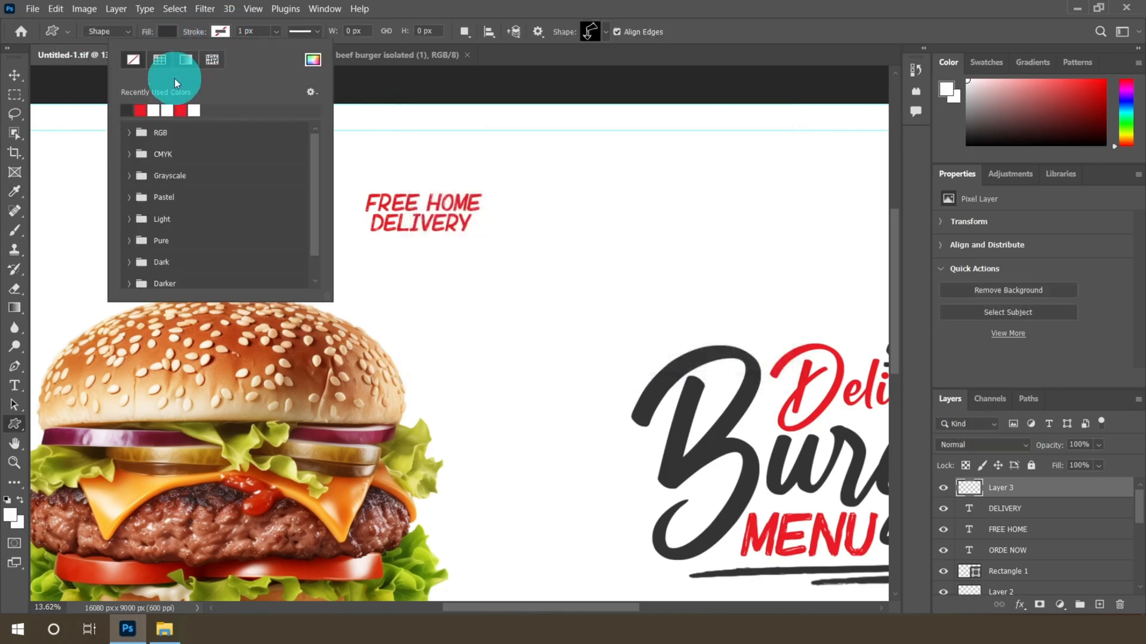
Draw a custom arrow shape with no stroke just below the DELIVERY text, about 645 × 759 px
{"action": "left_click", "coordinate": [221, 31]}
{"action": "scroll", "coordinate": [440, 267], "scroll_direction": "up", "scroll_amount": 3}
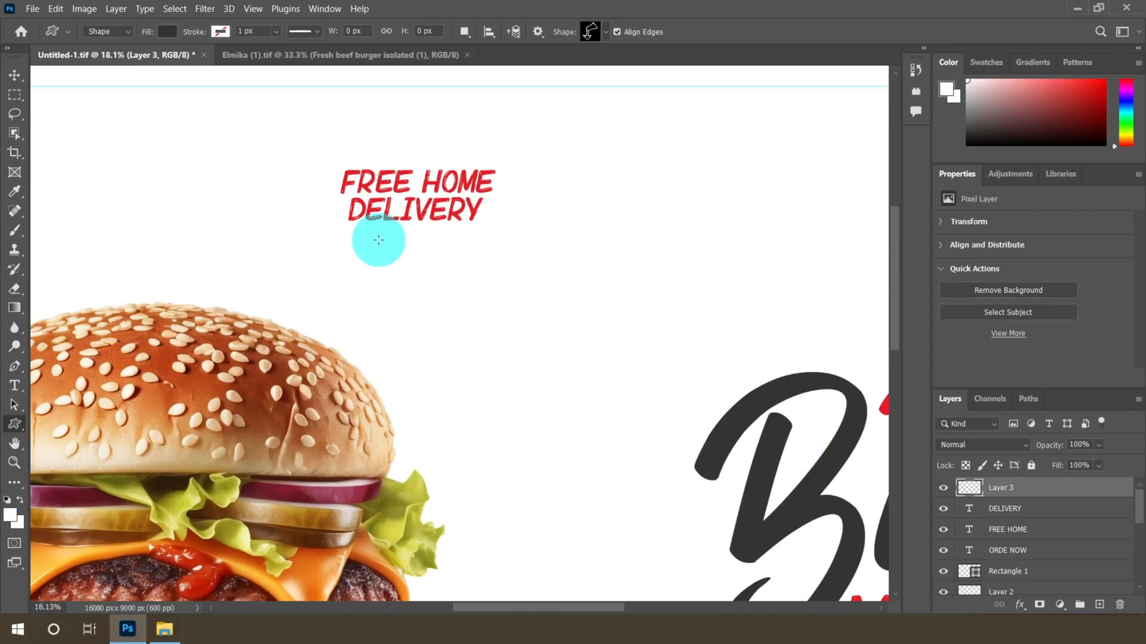
{"action": "left_click_drag", "start_coordinate": [380, 236], "coordinate": [449, 321]}
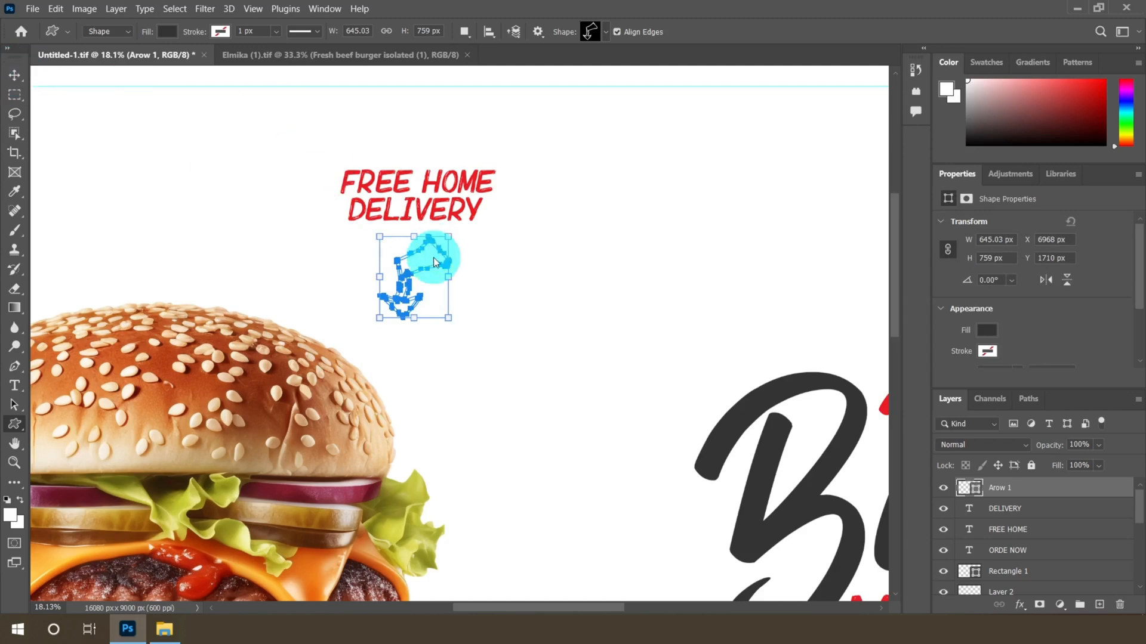
Start a new text layer below the burger and set its font to Bebrush
{"action": "key", "text": "v"}
{"action": "scroll", "coordinate": [433, 256], "scroll_direction": "up", "scroll_amount": 5}
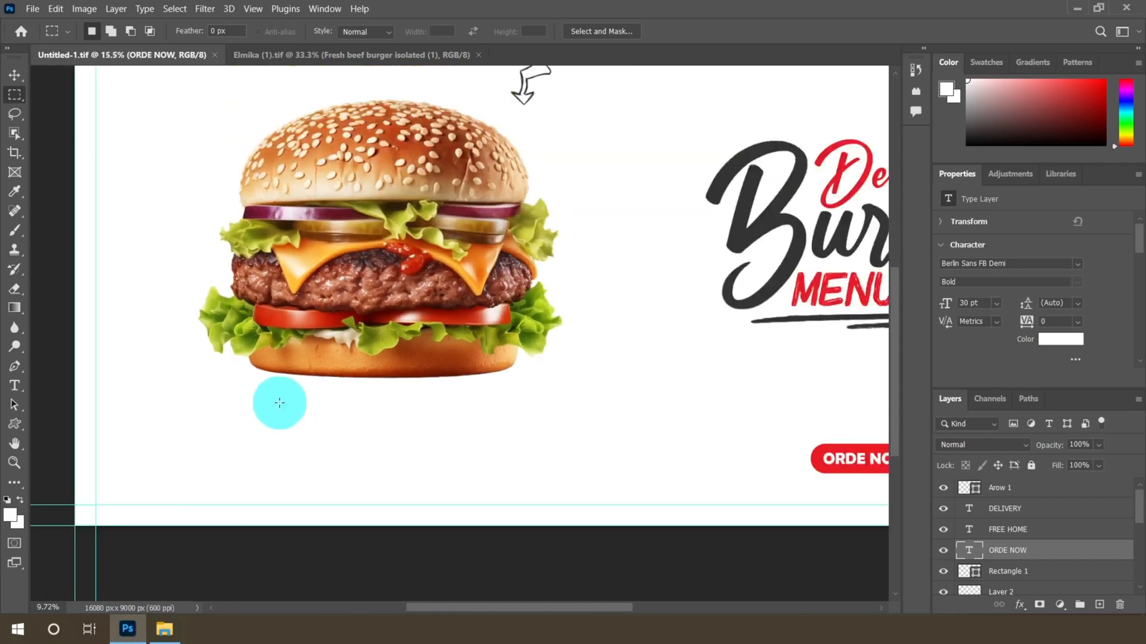
{"action": "scroll", "coordinate": [279, 402], "scroll_direction": "up", "scroll_amount": 3}
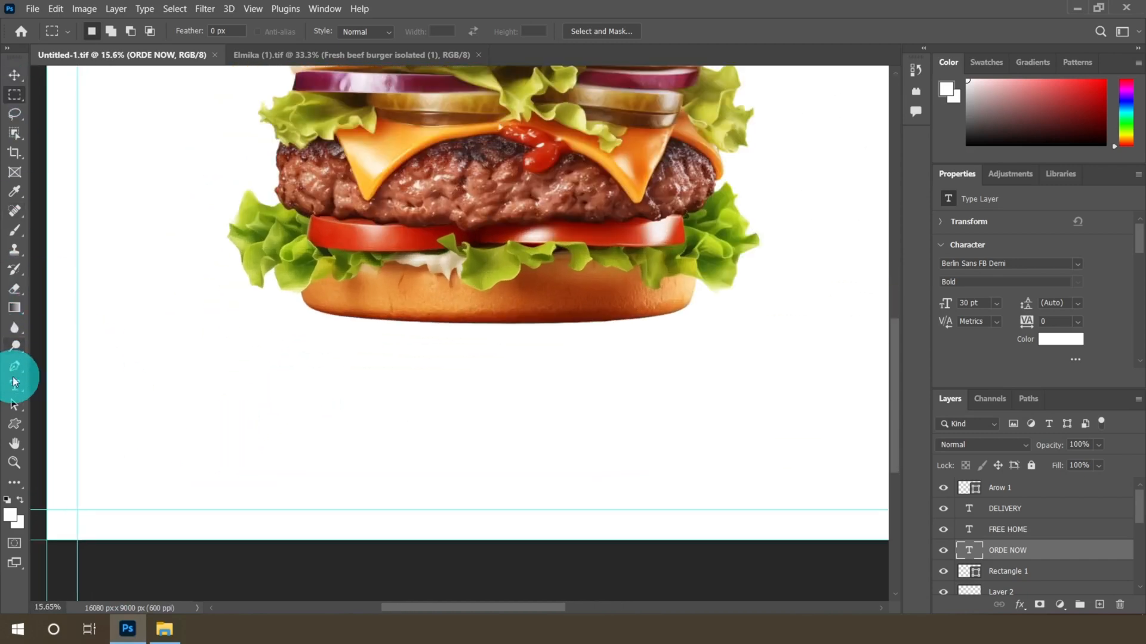
{"action": "left_click", "coordinate": [15, 384]}
{"action": "left_click", "coordinate": [192, 400]}
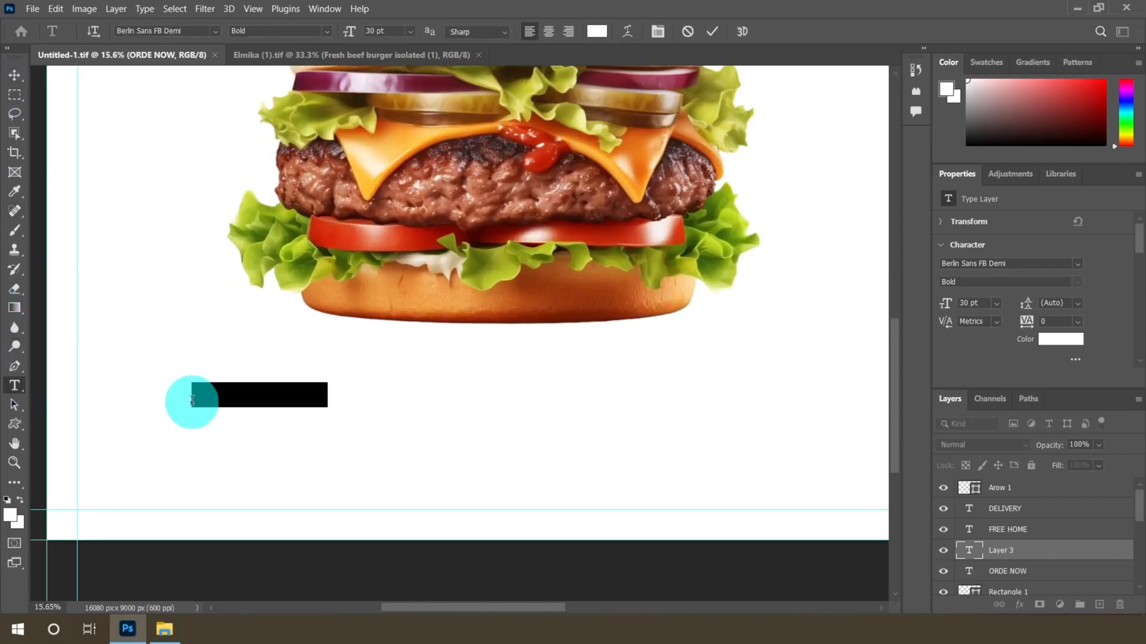
{"action": "left_click", "coordinate": [211, 33]}
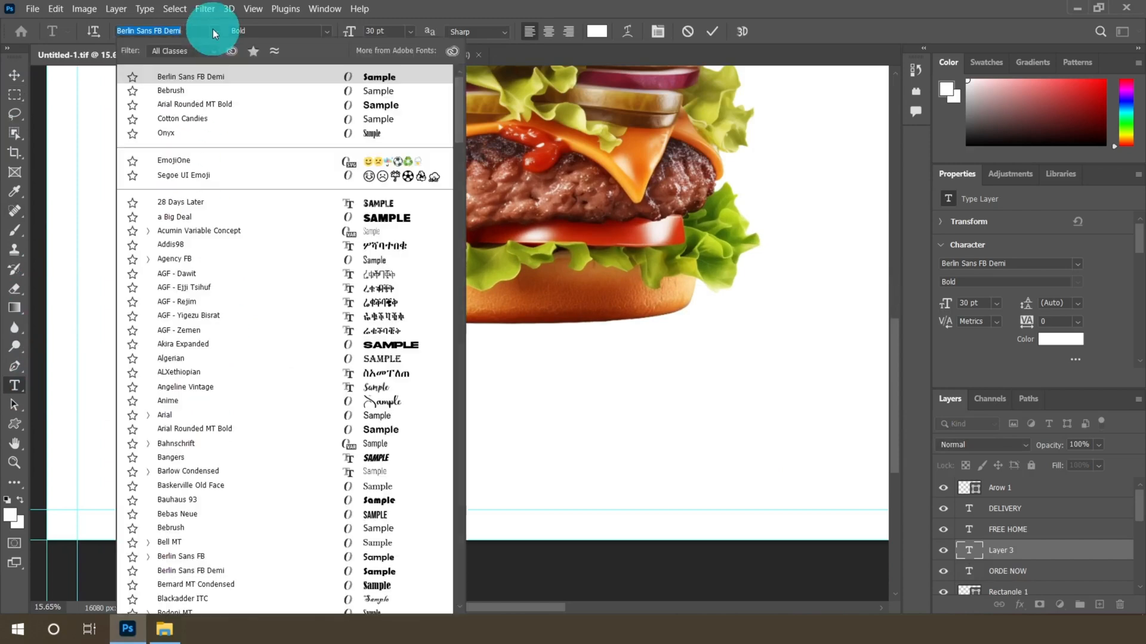
{"action": "left_click", "coordinate": [375, 91]}
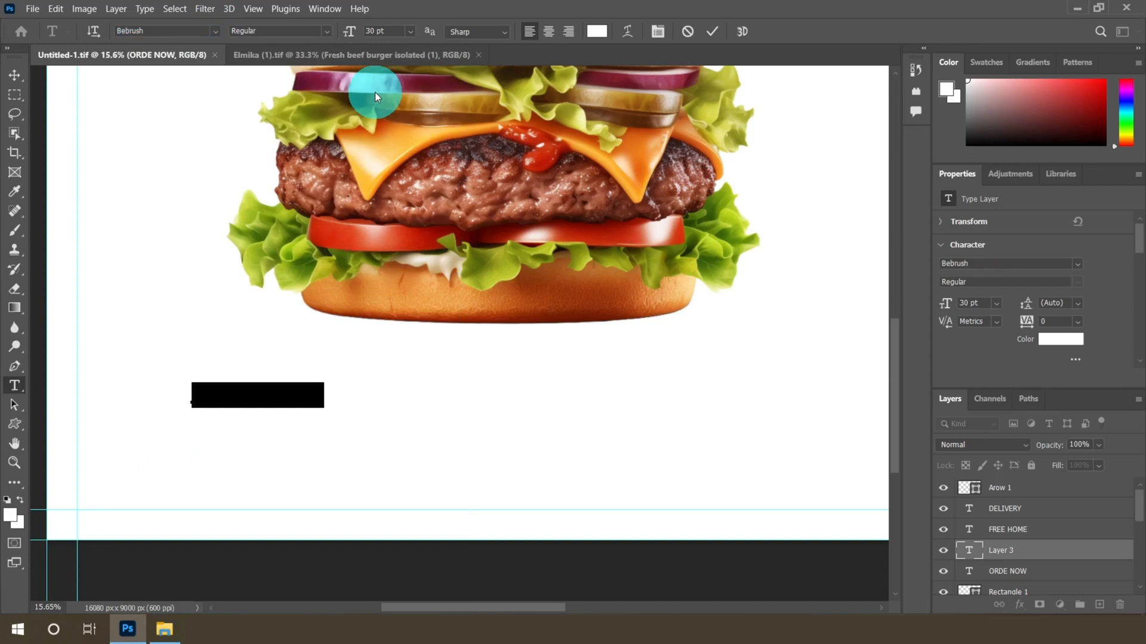
Set the text size to 72 pt and the text color to #eb1c24
{"action": "left_click", "coordinate": [411, 31]}
{"action": "left_click", "coordinate": [391, 221]}
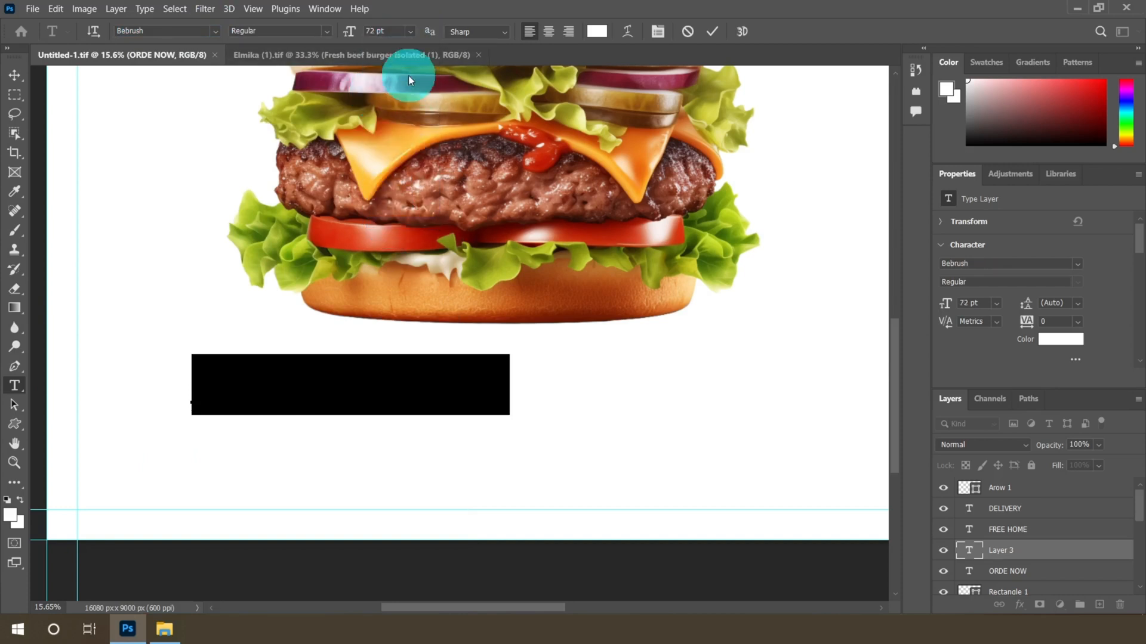
{"action": "left_click", "coordinate": [597, 31]}
{"action": "left_click", "coordinate": [674, 361]}
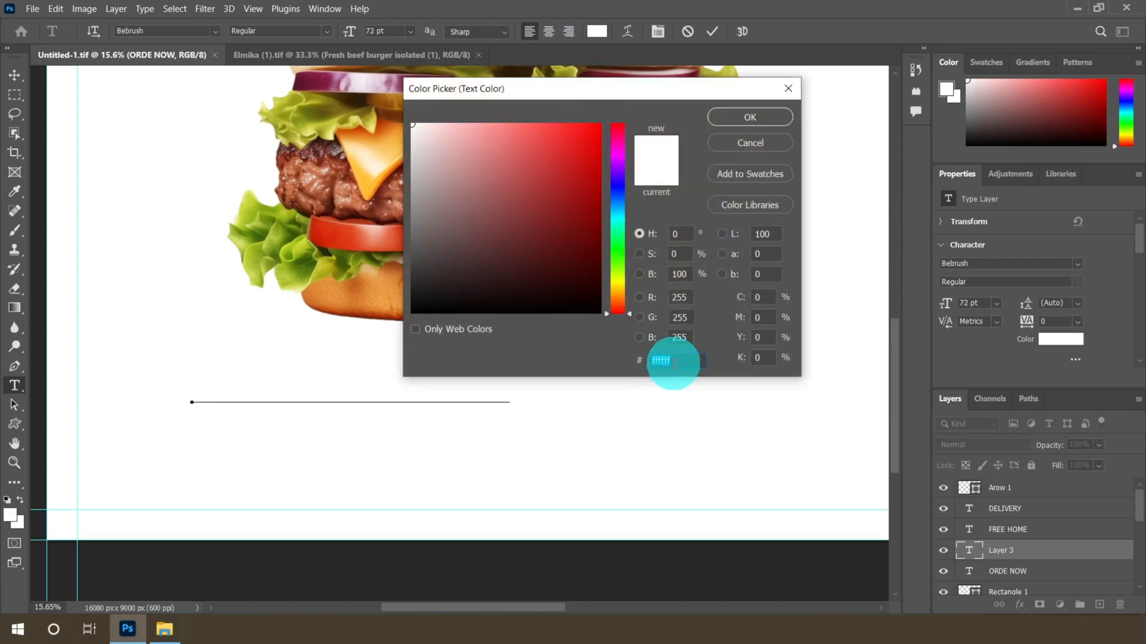
{"action": "type", "text": "e"}
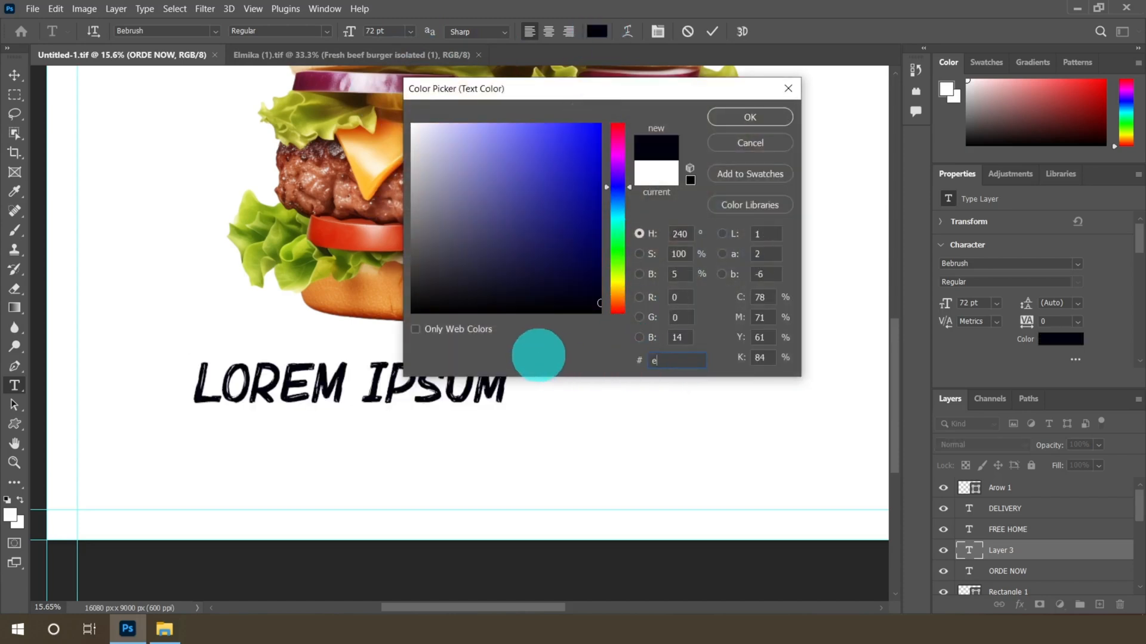
{"action": "type", "text": "b1c24"}
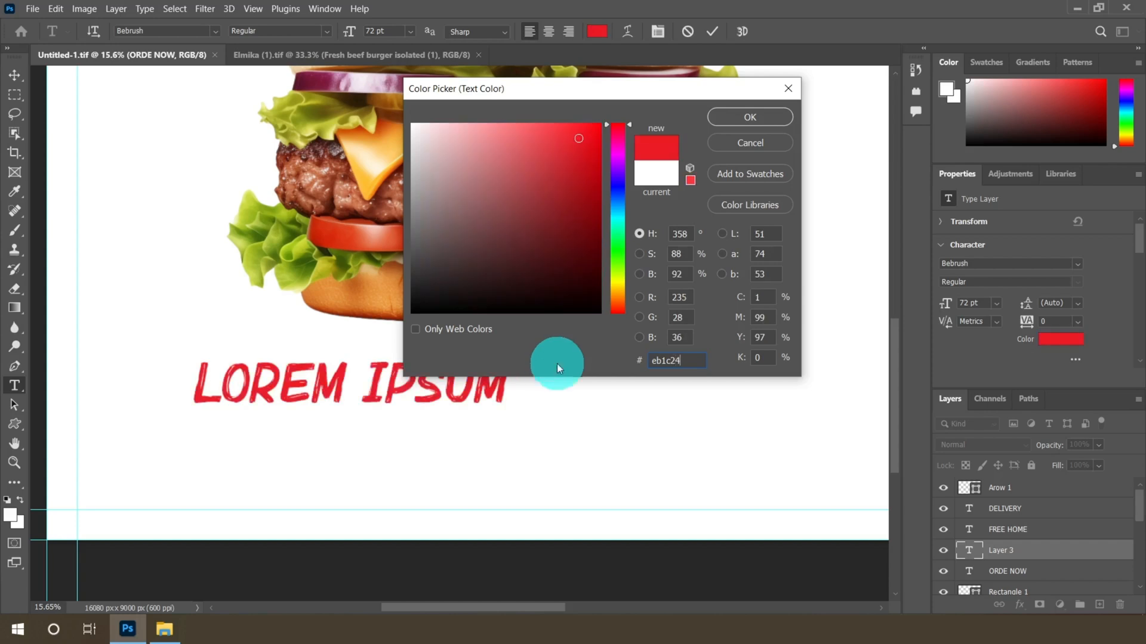
{"action": "left_click", "coordinate": [753, 118]}
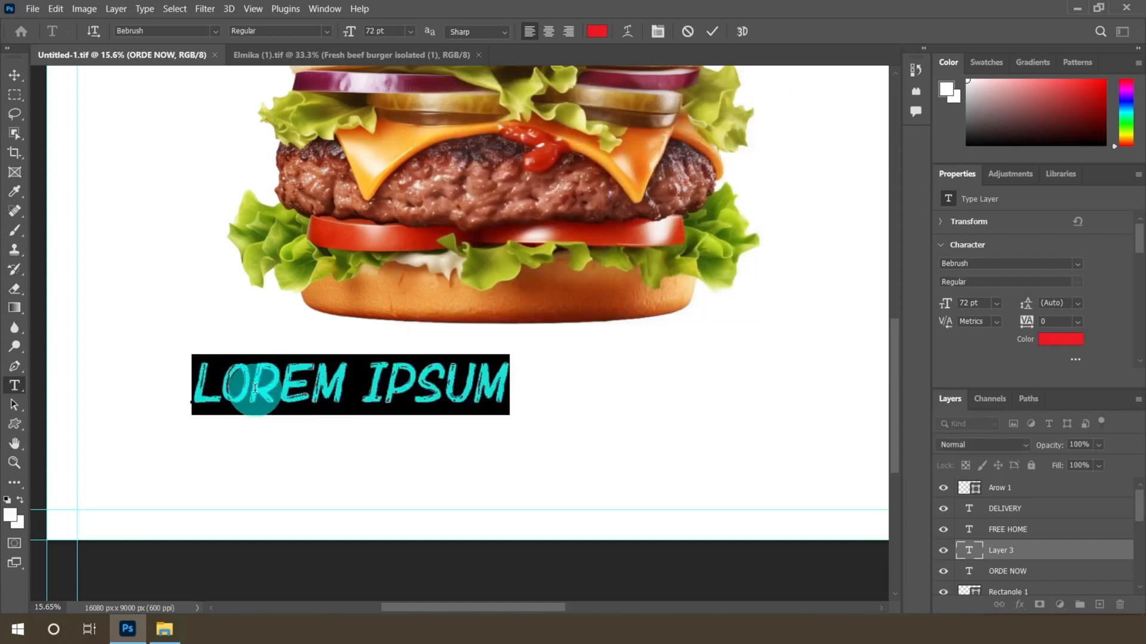
Enter 50 as the text and scale it up to about 184% with Free Transform
{"action": "type", "text": "50"}
{"action": "left_click", "coordinate": [14, 75]}
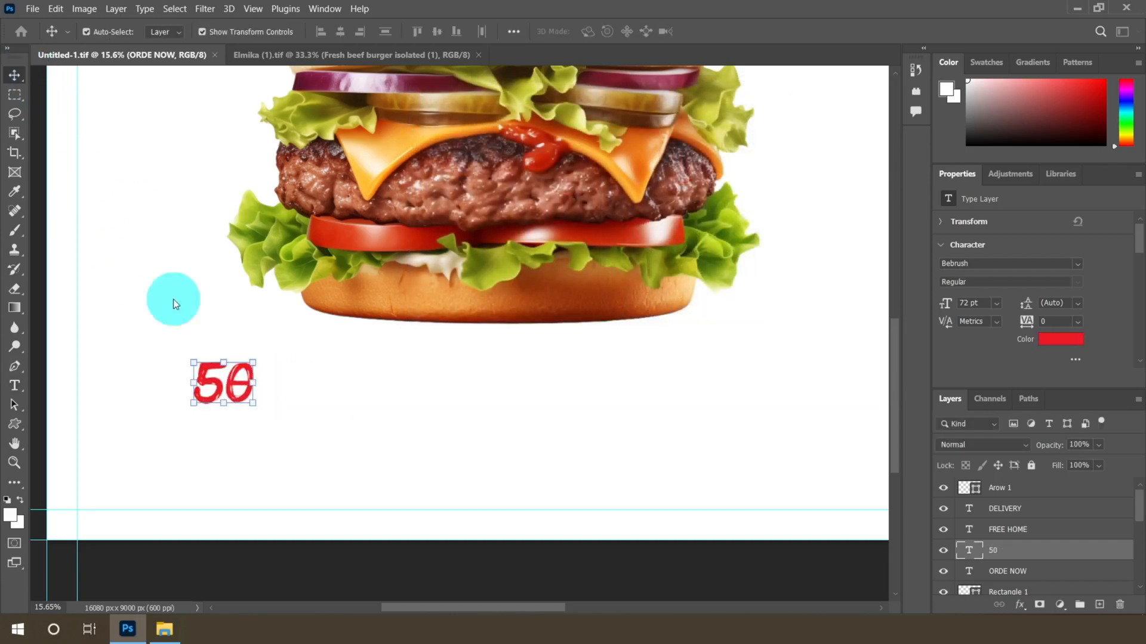
{"action": "scroll", "coordinate": [239, 414], "scroll_direction": "up", "scroll_amount": 2}
{"action": "key", "text": "ctrl+t"}
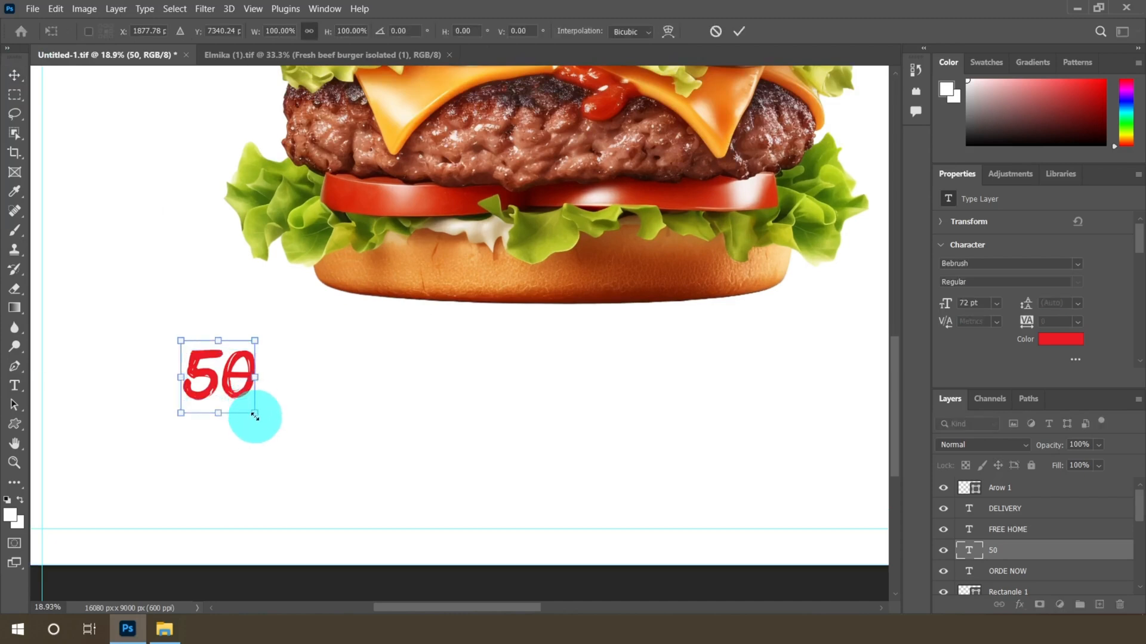
{"action": "left_click_drag", "start_coordinate": [255, 416], "coordinate": [312, 475]}
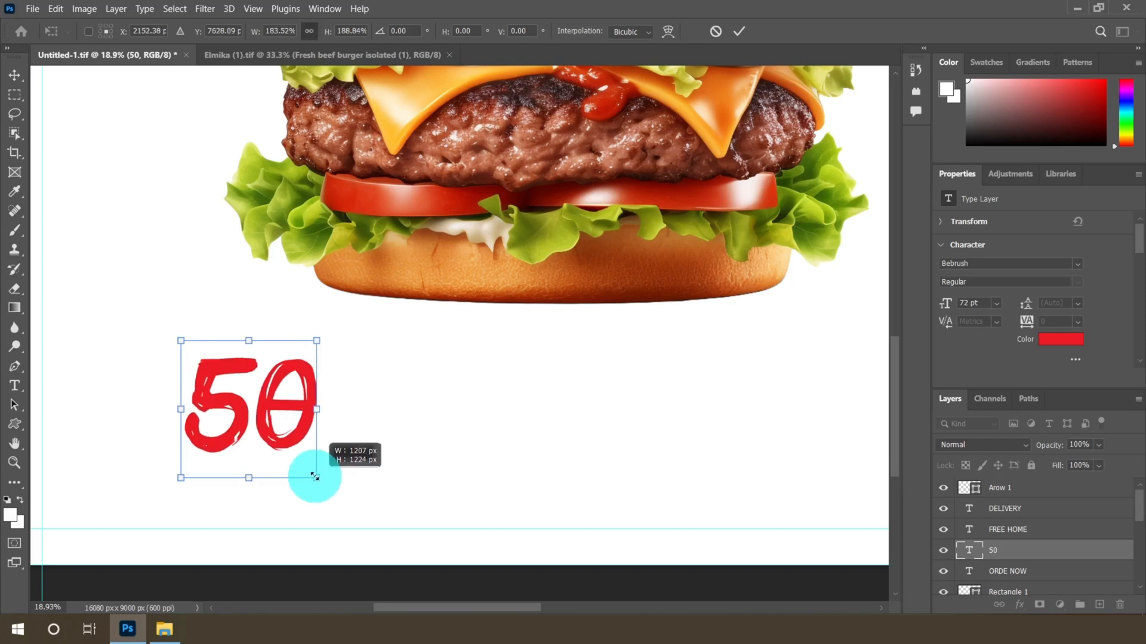
{"action": "left_click", "coordinate": [738, 31]}
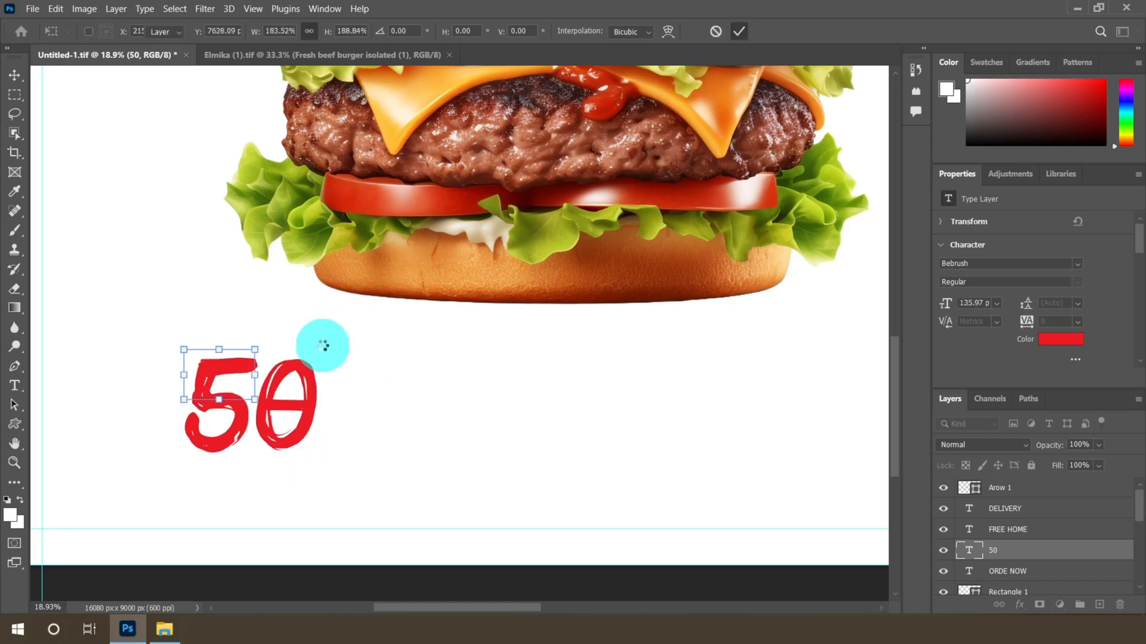
Move the 50 text slightly to the left under the burger
{"action": "scroll", "coordinate": [286, 366], "scroll_direction": "down", "scroll_amount": 3}
{"action": "scroll", "coordinate": [289, 378], "scroll_direction": "up", "scroll_amount": 2}
{"action": "scroll", "coordinate": [289, 378], "scroll_direction": "up", "scroll_amount": 1}
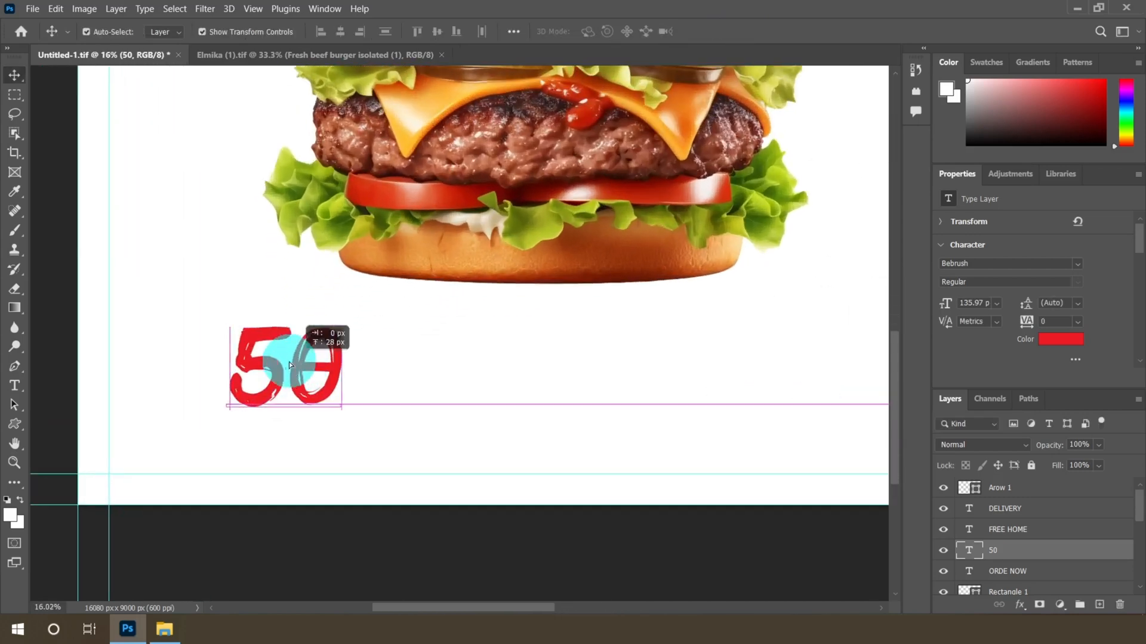
{"action": "left_click_drag", "start_coordinate": [289, 361], "coordinate": [235, 350]}
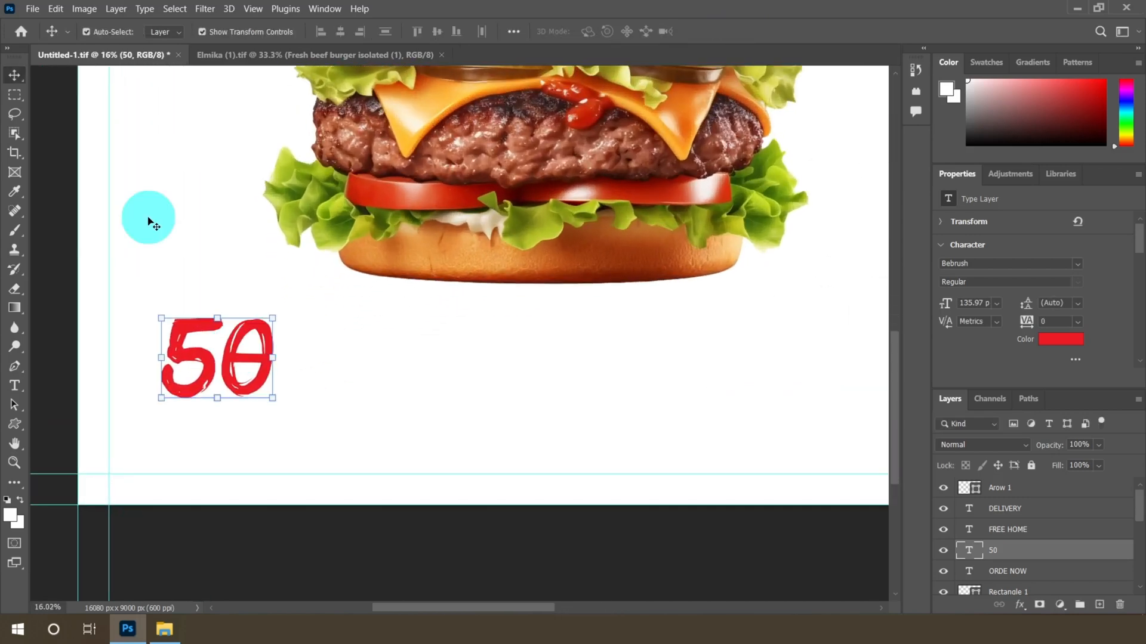
Duplicate the 50 layer and move the copy to the right of the original
{"action": "scroll", "coordinate": [246, 376], "scroll_direction": "up", "scroll_amount": 1}
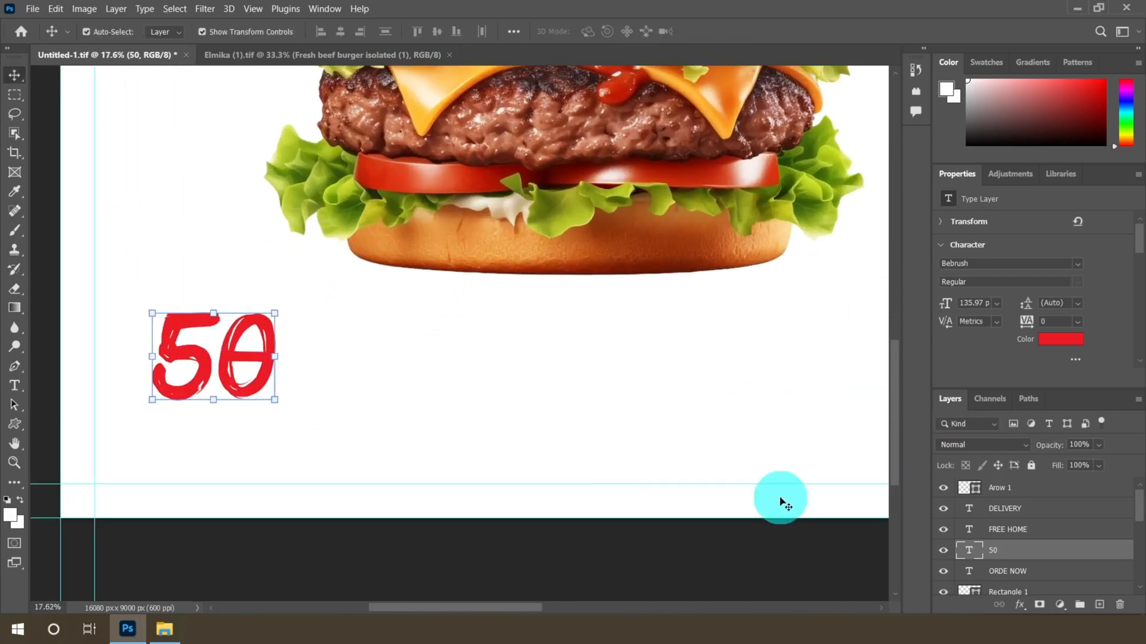
{"action": "right_click", "coordinate": [1043, 550]}
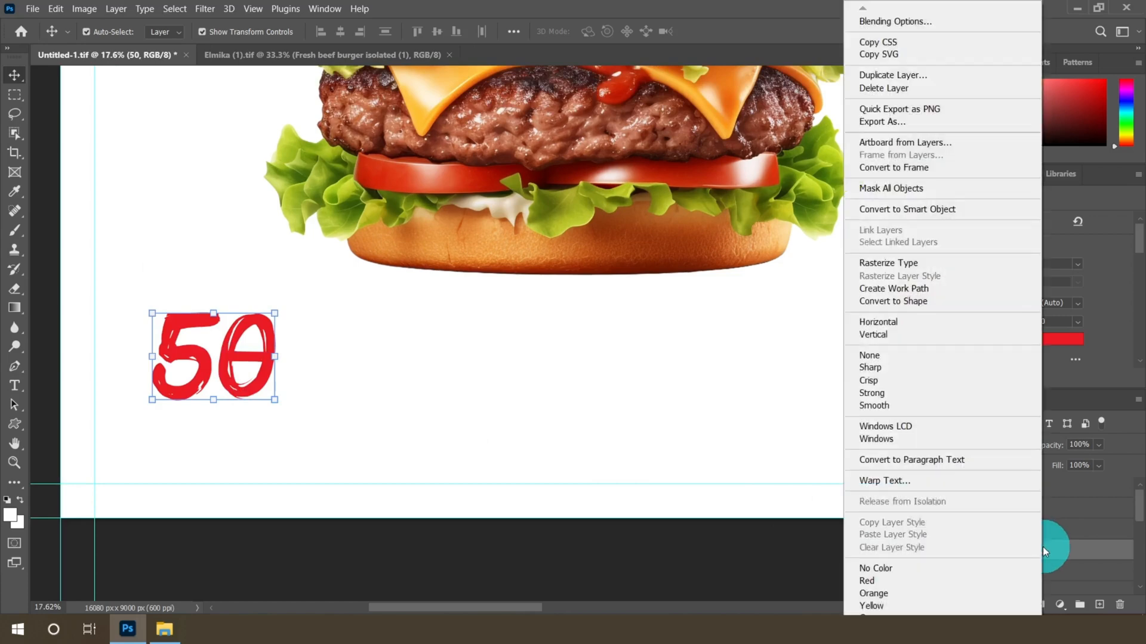
{"action": "left_click", "coordinate": [883, 75]}
{"action": "left_click", "coordinate": [696, 166]}
{"action": "scroll", "coordinate": [365, 359], "scroll_direction": "up", "scroll_amount": 2}
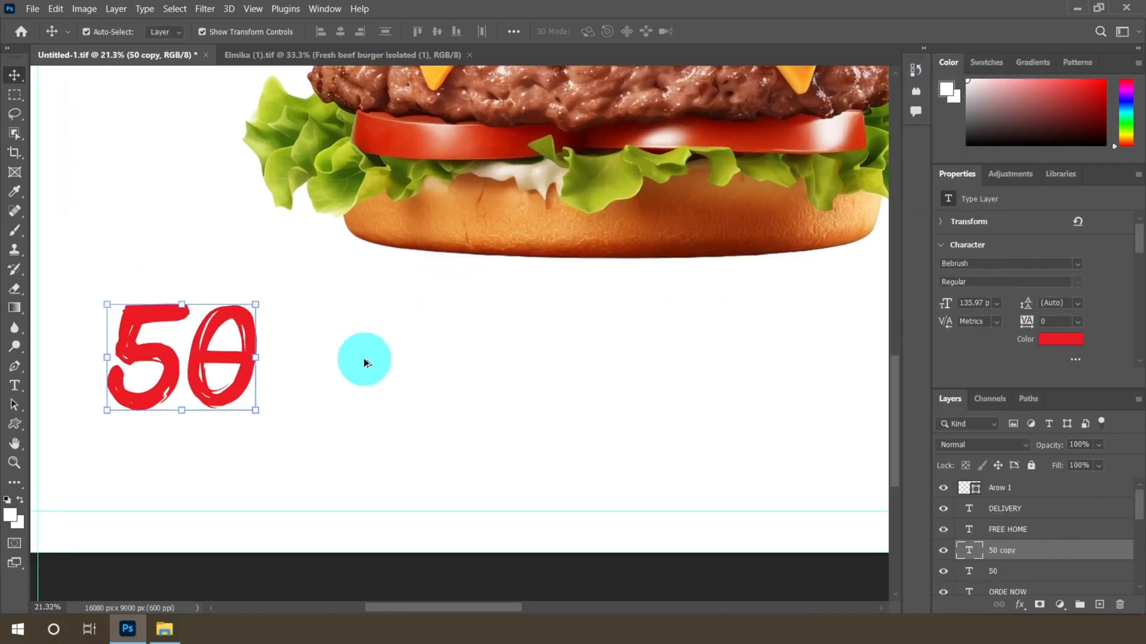
{"action": "left_click_drag", "start_coordinate": [205, 358], "coordinate": [506, 370]}
Replace the copy's text with % and set its size to 48 pt
{"action": "left_click", "coordinate": [15, 385]}
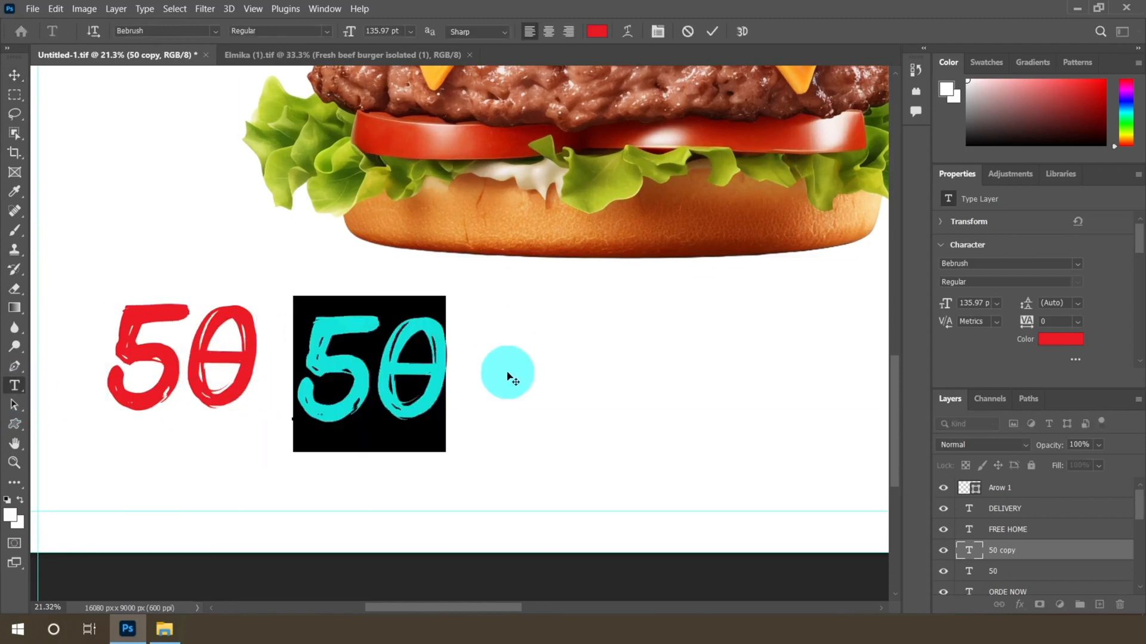
{"action": "type", "text": "%"}
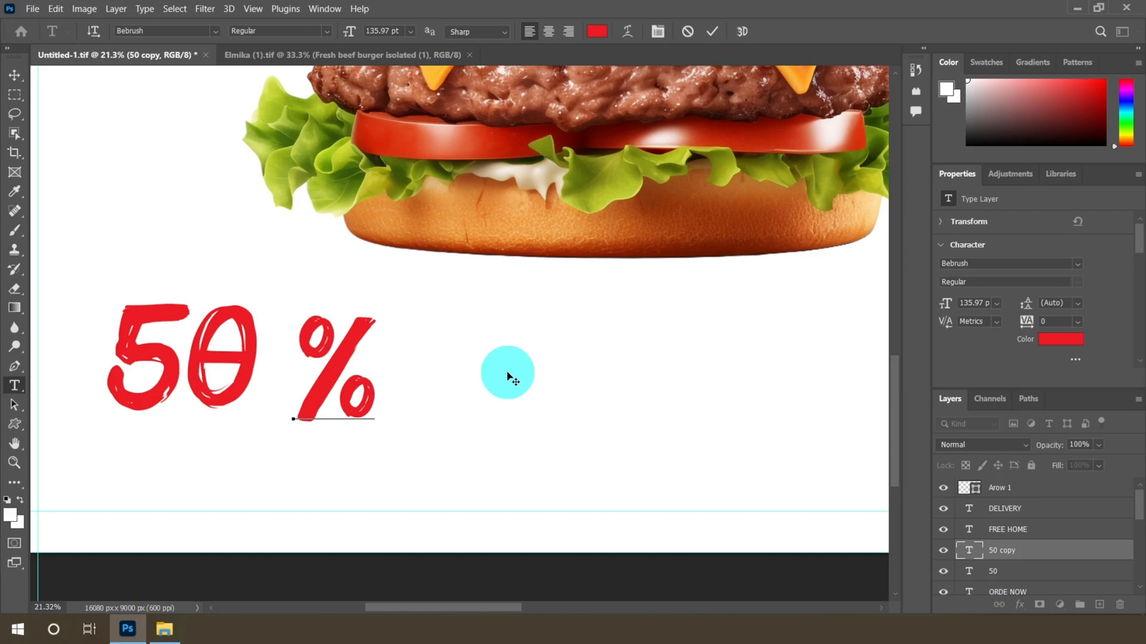
{"action": "left_click_drag", "start_coordinate": [512, 377], "coordinate": [472, 58]}
{"action": "left_click", "coordinate": [412, 34]}
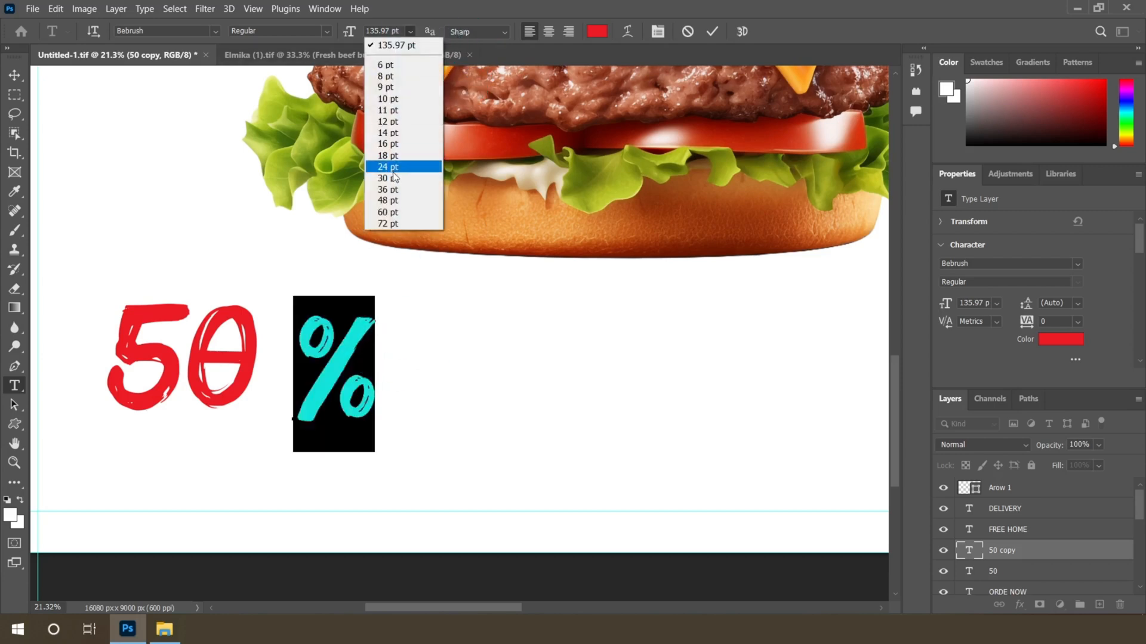
{"action": "left_click", "coordinate": [385, 206]}
{"action": "left_click", "coordinate": [14, 82]}
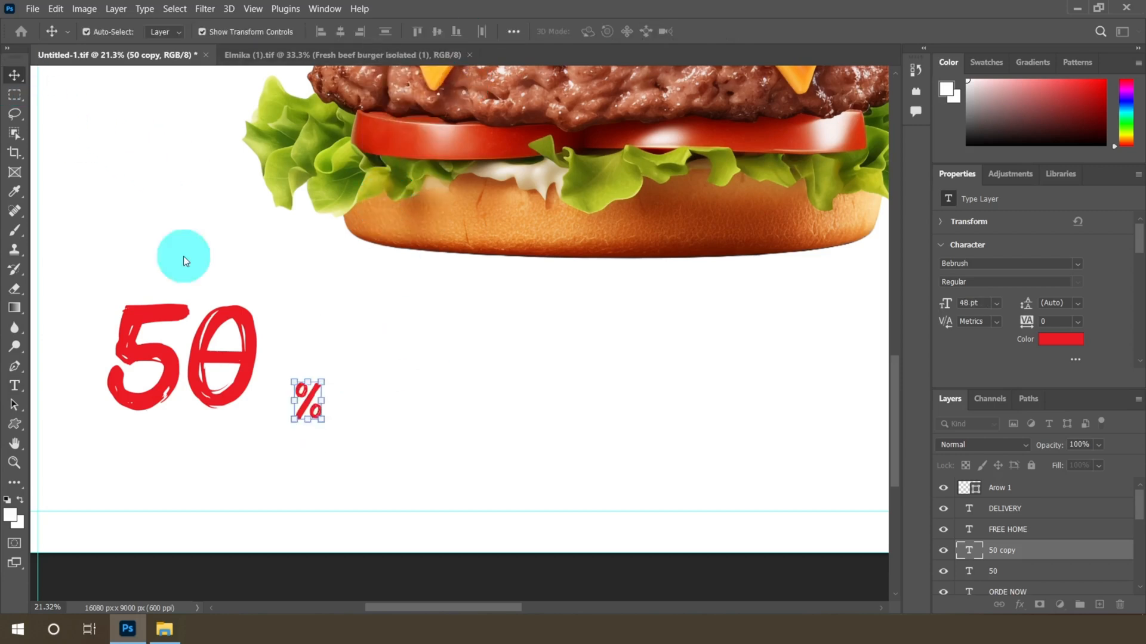
Move the % sign up beside the top right of the 50
{"action": "scroll", "coordinate": [317, 408], "scroll_direction": "up", "scroll_amount": 7}
{"action": "left_click_drag", "start_coordinate": [327, 388], "coordinate": [285, 230]}
{"action": "scroll", "coordinate": [333, 304], "scroll_direction": "down", "scroll_amount": 2}
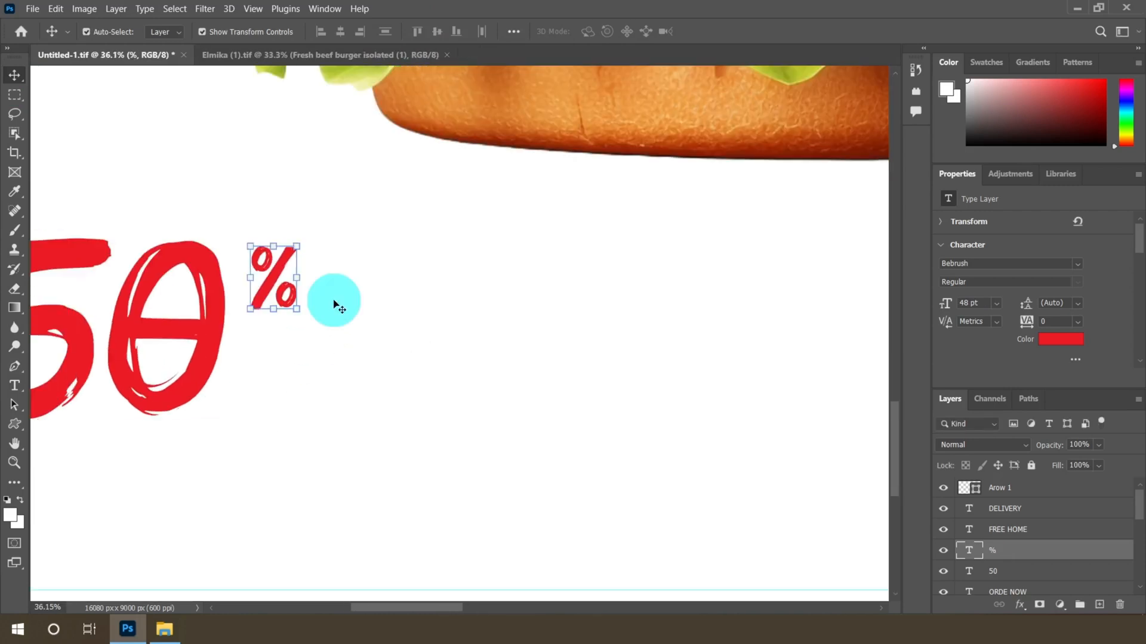
Add an OFF text layer below the 50% with text color #333333
{"action": "left_click", "coordinate": [15, 385]}
{"action": "left_click", "coordinate": [333, 454]}
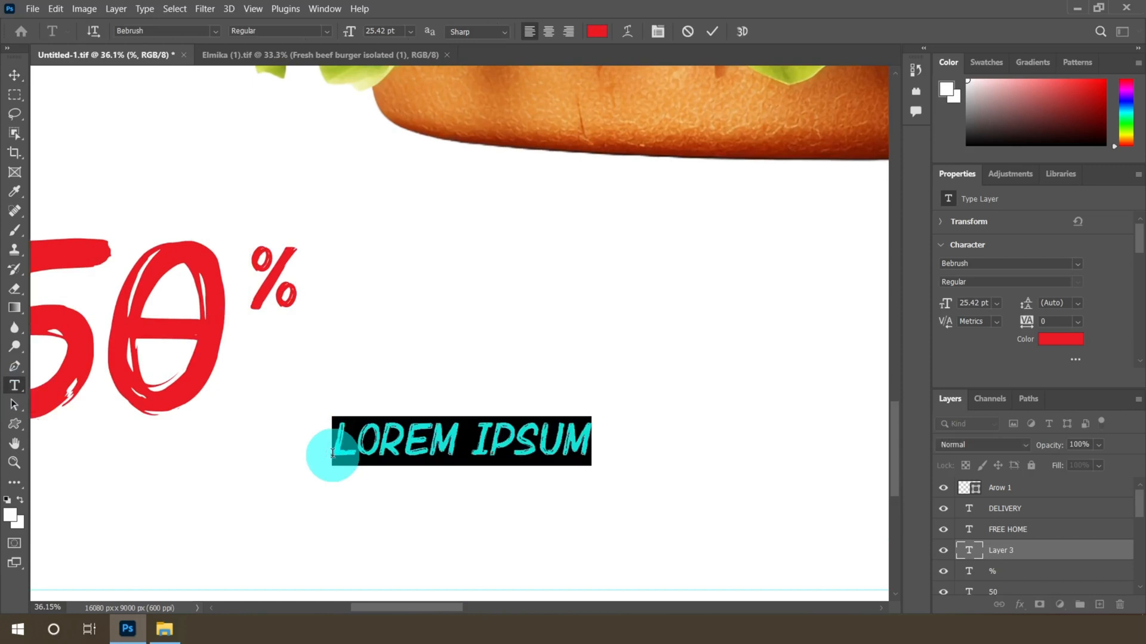
{"action": "left_click", "coordinate": [596, 31]}
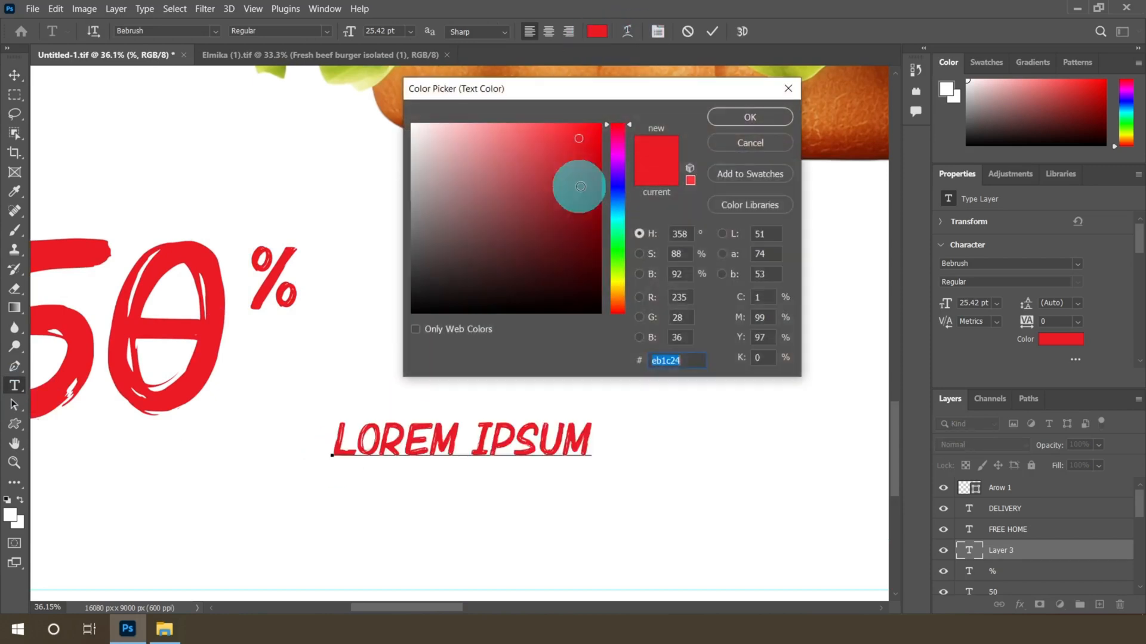
{"action": "type", "text": "33"}
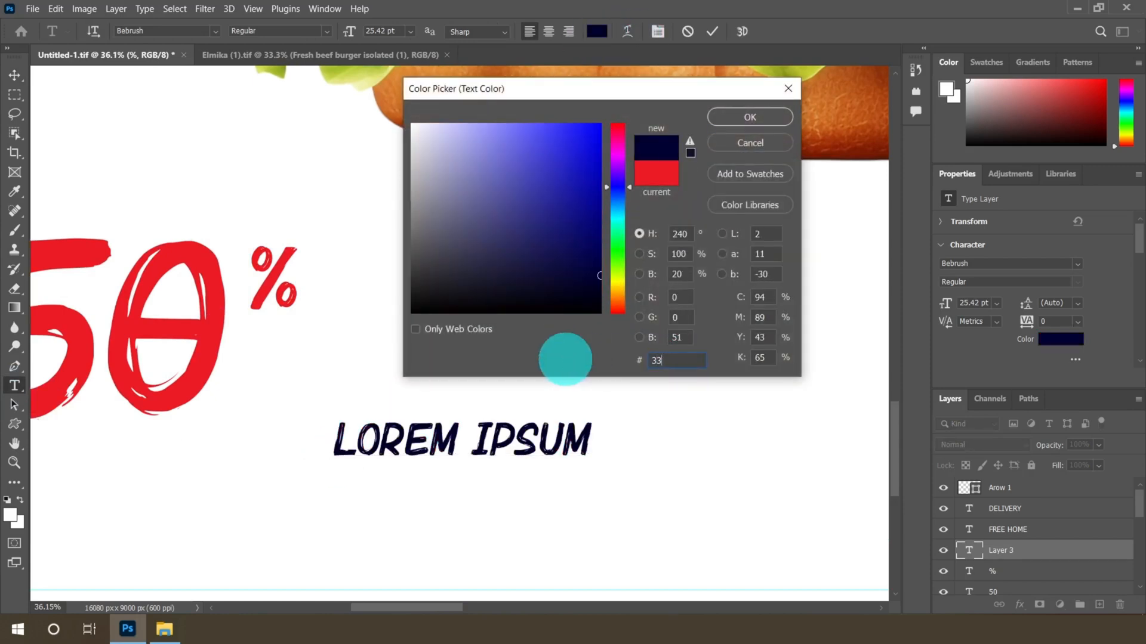
{"action": "type", "text": "333"}
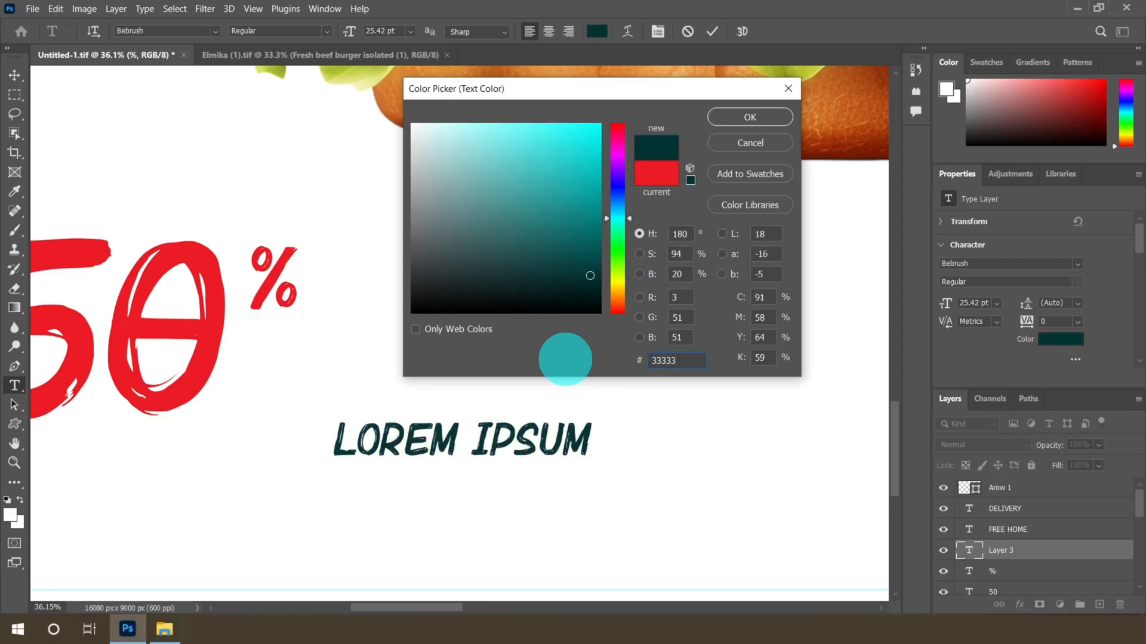
{"action": "type", "text": "3"}
{"action": "left_click_drag", "start_coordinate": [704, 361], "coordinate": [611, 357]}
{"action": "key", "text": "Return"}
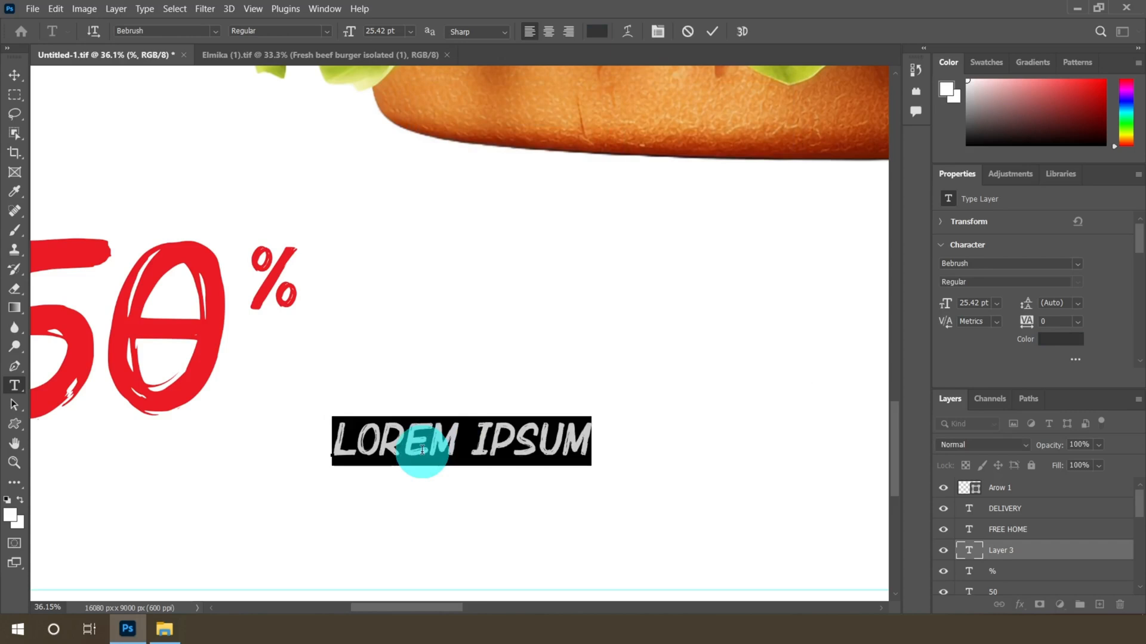
{"action": "type", "text": "0"}
{"action": "left_click", "coordinate": [15, 76]}
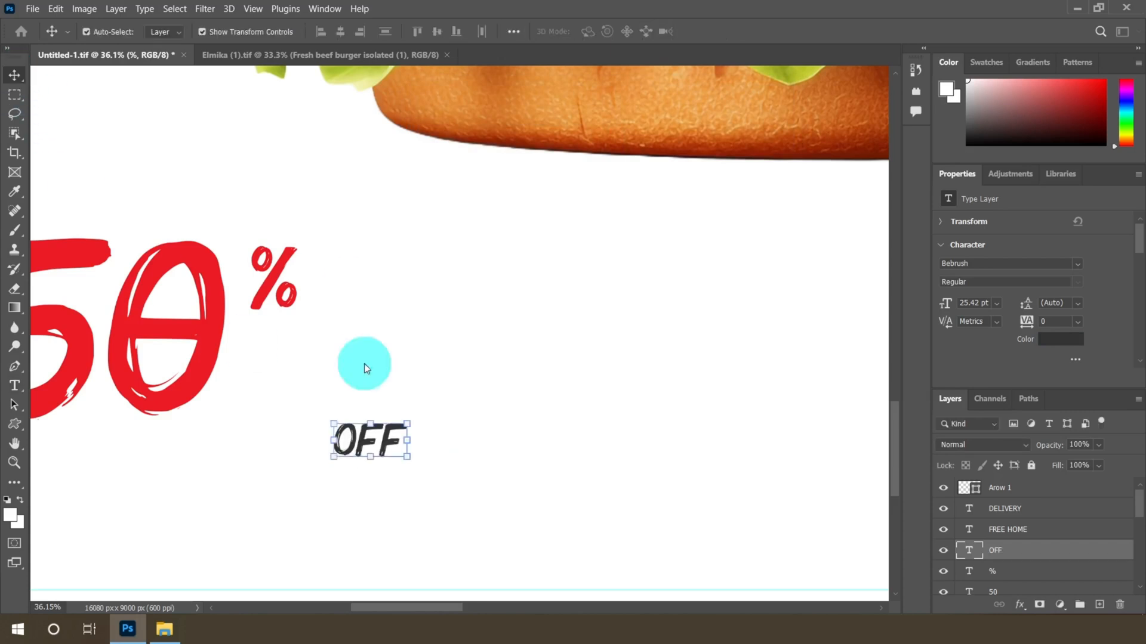
Position OFF next to the 50 under the % sign and scale it to about 121%
{"action": "scroll", "coordinate": [354, 456], "scroll_direction": "up", "scroll_amount": 4}
{"action": "left_click_drag", "start_coordinate": [370, 434], "coordinate": [115, 292]}
{"action": "left_click", "coordinate": [267, 296]}
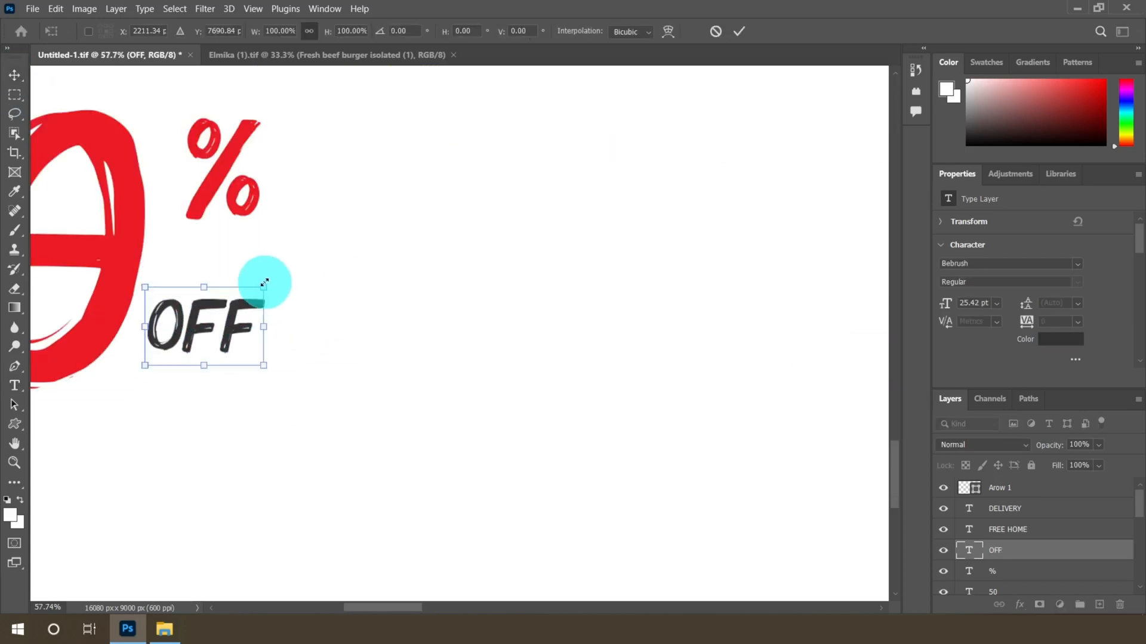
{"action": "left_click_drag", "start_coordinate": [264, 283], "coordinate": [402, 225]}
{"action": "scroll", "coordinate": [412, 227], "scroll_direction": "down", "scroll_amount": 2}
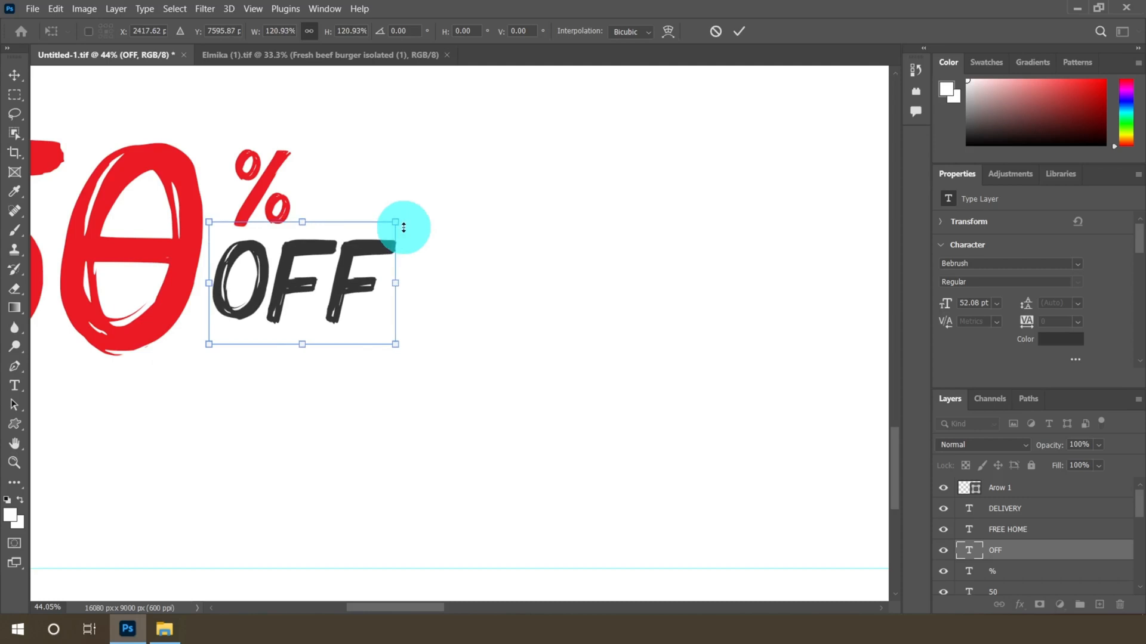
{"action": "left_click", "coordinate": [739, 31]}
{"action": "left_click_drag", "start_coordinate": [263, 305], "coordinate": [279, 285]}
{"action": "scroll", "coordinate": [338, 285], "scroll_direction": "down", "scroll_amount": 6}
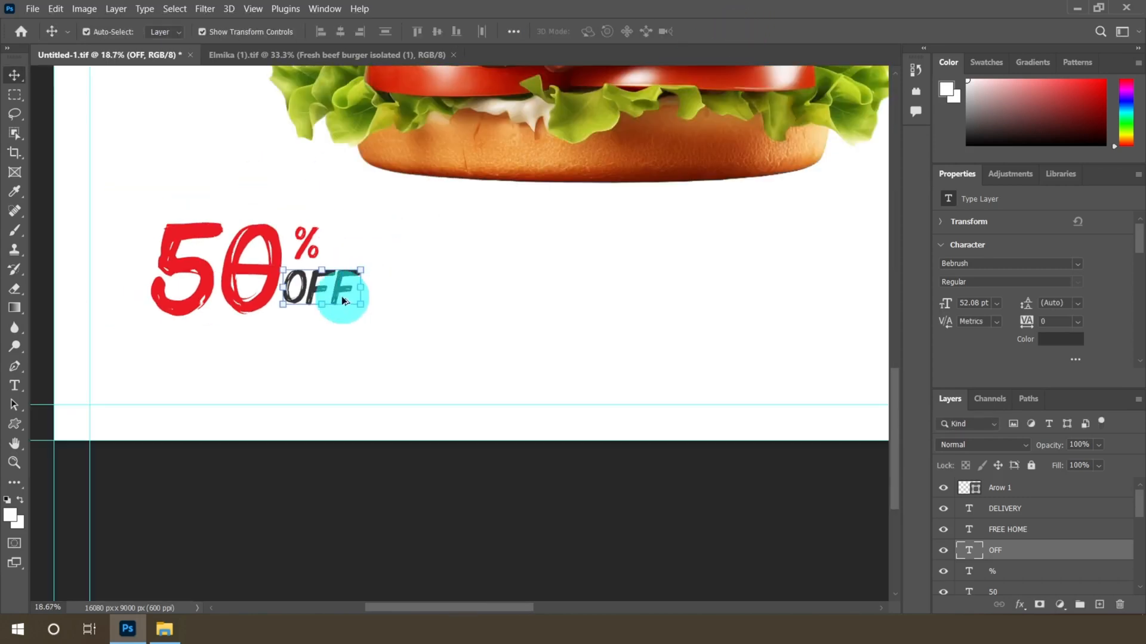
Add an ON ALL ITEMS text layer and place it under the 50% OFF offer
{"action": "scroll", "coordinate": [341, 296], "scroll_direction": "up", "scroll_amount": 3}
{"action": "scroll", "coordinate": [357, 335], "scroll_direction": "down", "scroll_amount": 3}
{"action": "scroll", "coordinate": [152, 305], "scroll_direction": "up", "scroll_amount": 2}
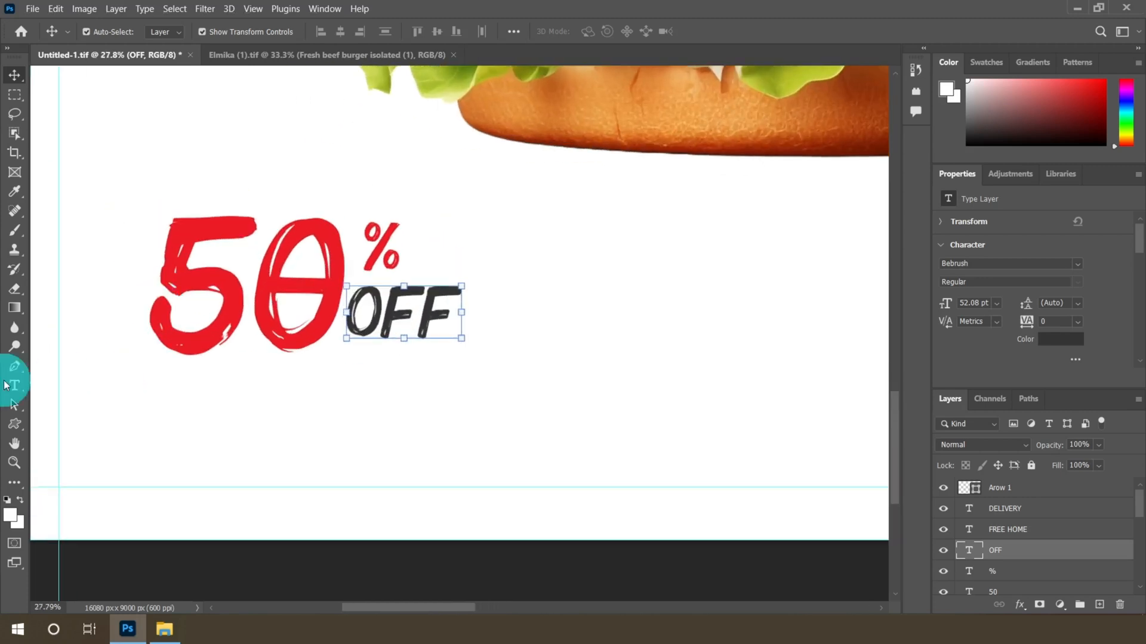
{"action": "left_click", "coordinate": [15, 387]}
{"action": "left_click", "coordinate": [173, 455]}
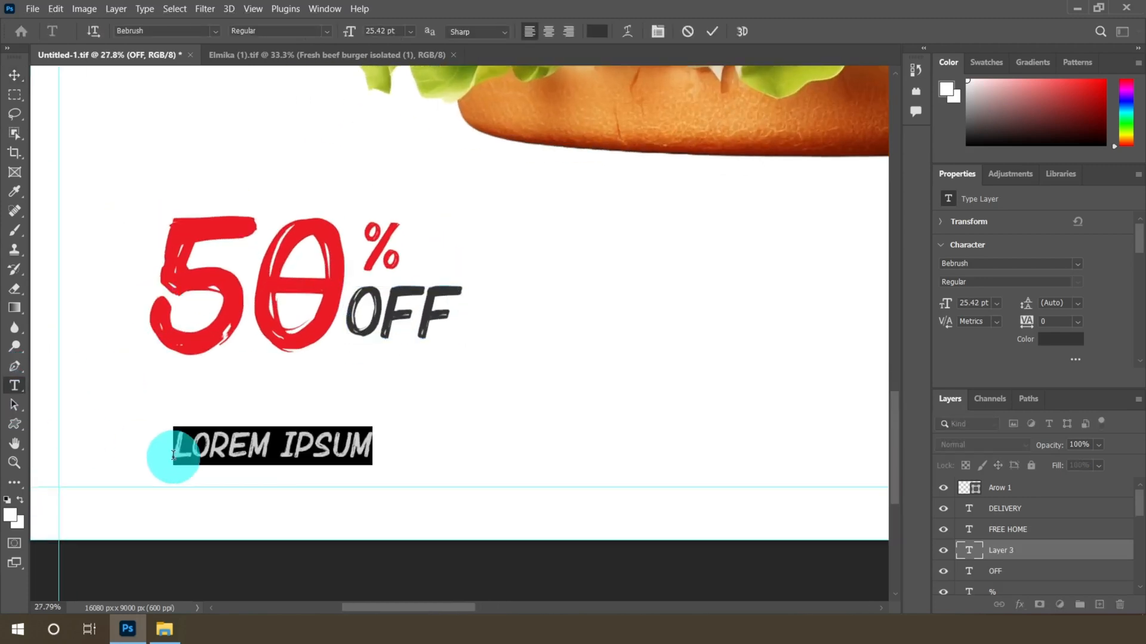
{"action": "type", "text": "ON ALL ITEMS"}
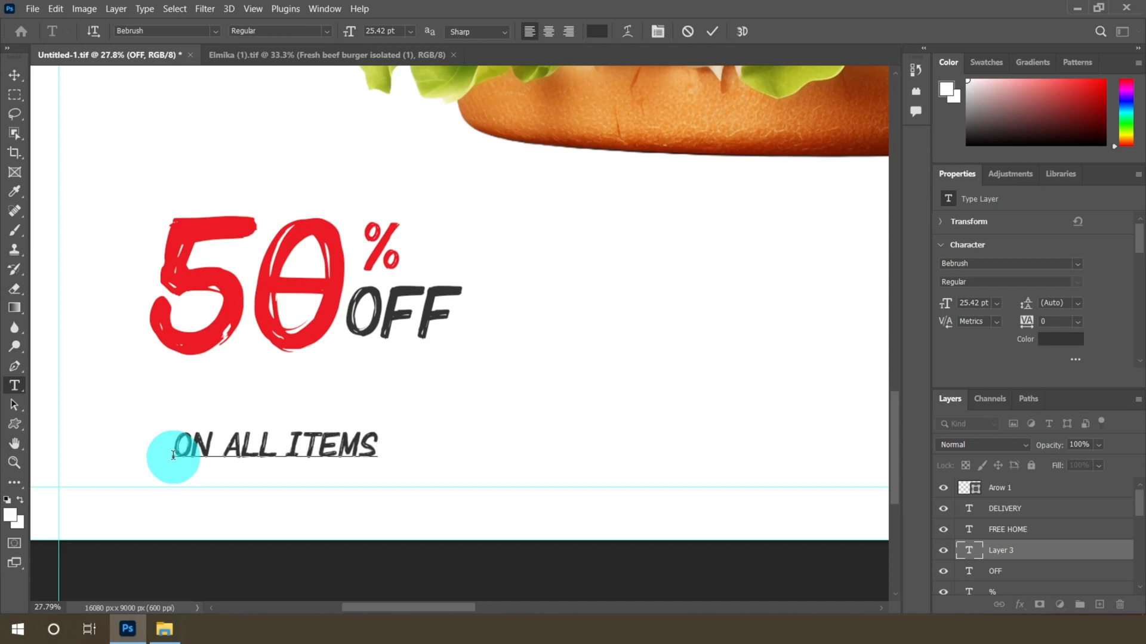
{"action": "left_click", "coordinate": [15, 74]}
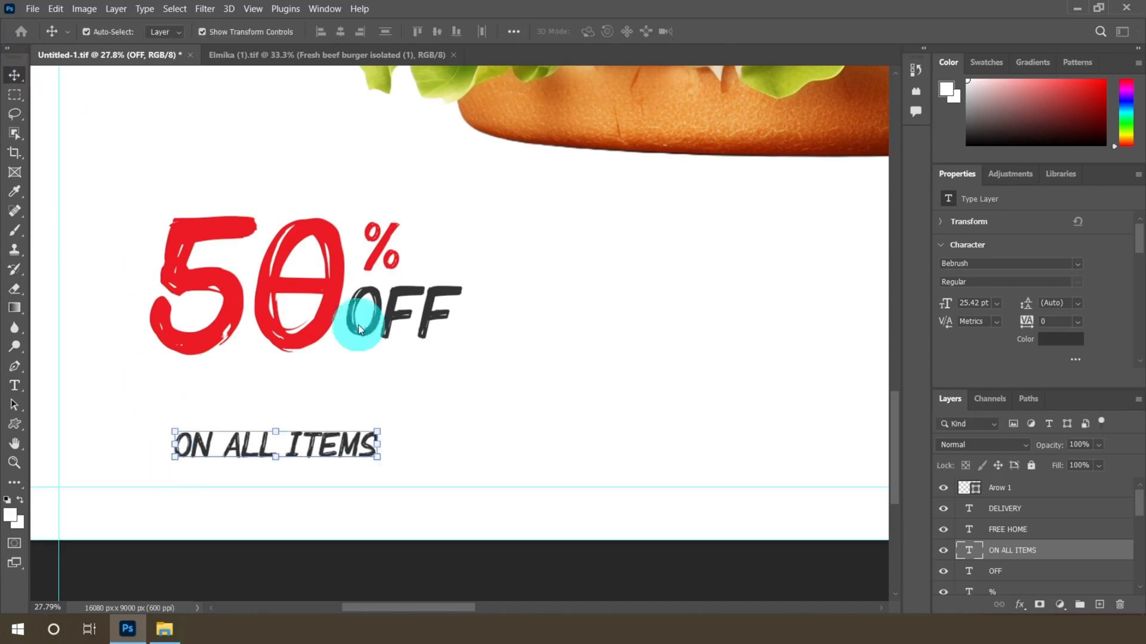
{"action": "left_click_drag", "start_coordinate": [346, 440], "coordinate": [366, 362]}
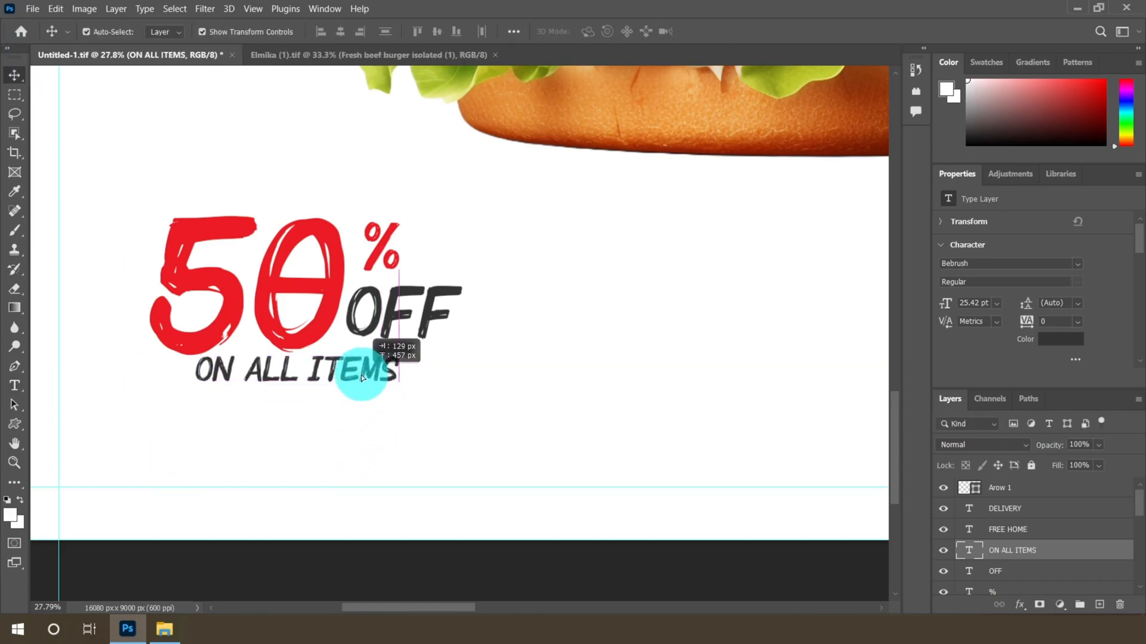
Set ON ALL ITEMS to 30 pt and nudge it and the OFF text into alignment beneath the 50
{"action": "left_click", "coordinate": [14, 386]}
{"action": "left_click", "coordinate": [411, 31]}
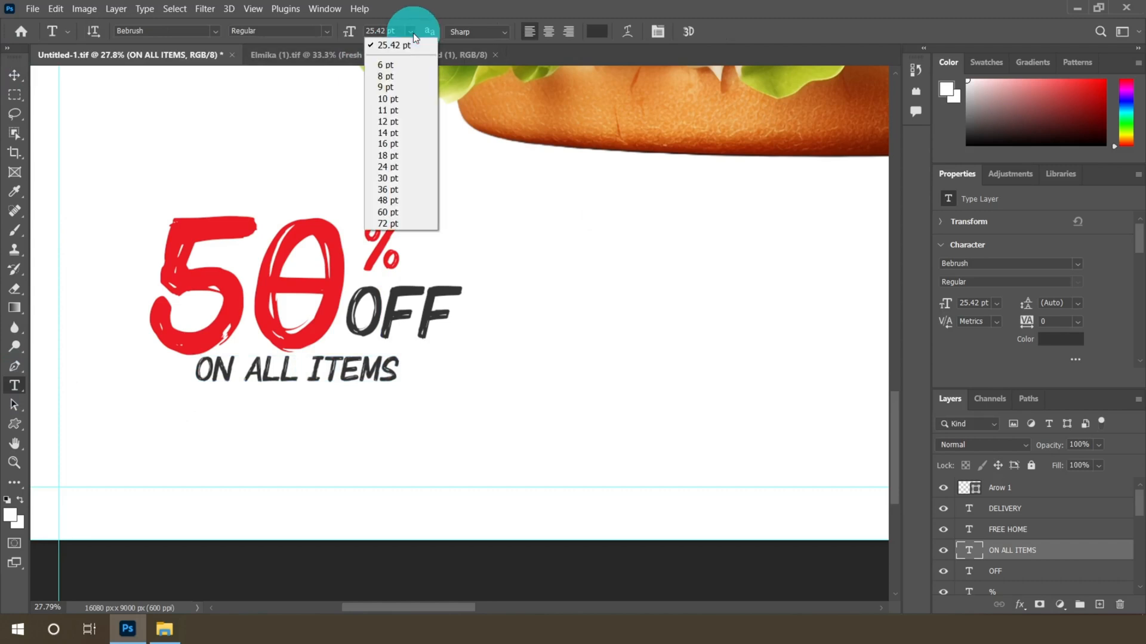
{"action": "left_click", "coordinate": [386, 189]}
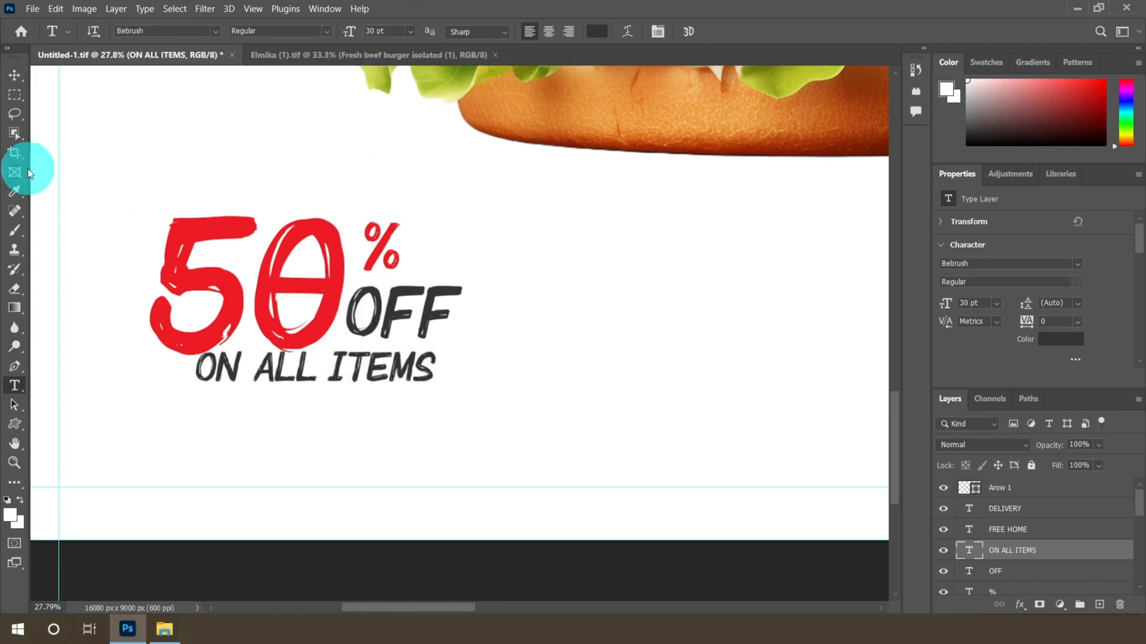
{"action": "left_click", "coordinate": [18, 82]}
{"action": "scroll", "coordinate": [302, 378], "scroll_direction": "up", "scroll_amount": 3}
{"action": "left_click_drag", "start_coordinate": [358, 363], "coordinate": [360, 371]}
{"action": "left_click_drag", "start_coordinate": [447, 265], "coordinate": [437, 266]}
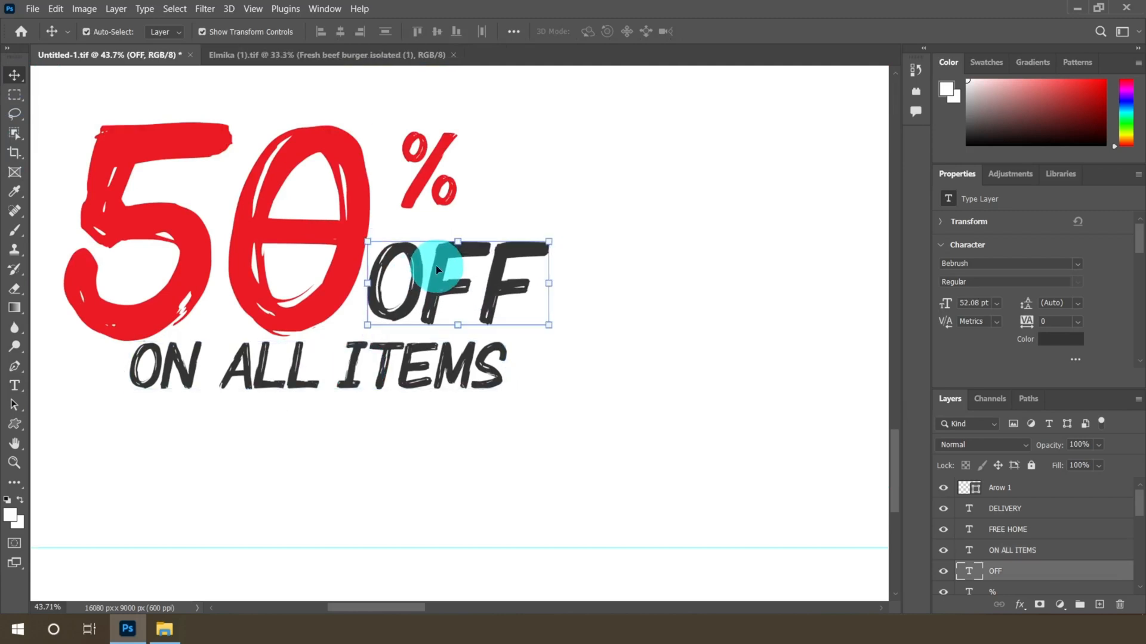
Select the burger photo and nudge it slightly to the right
{"action": "scroll", "coordinate": [378, 355], "scroll_direction": "down", "scroll_amount": 3}
{"action": "scroll", "coordinate": [375, 388], "scroll_direction": "down", "scroll_amount": 4}
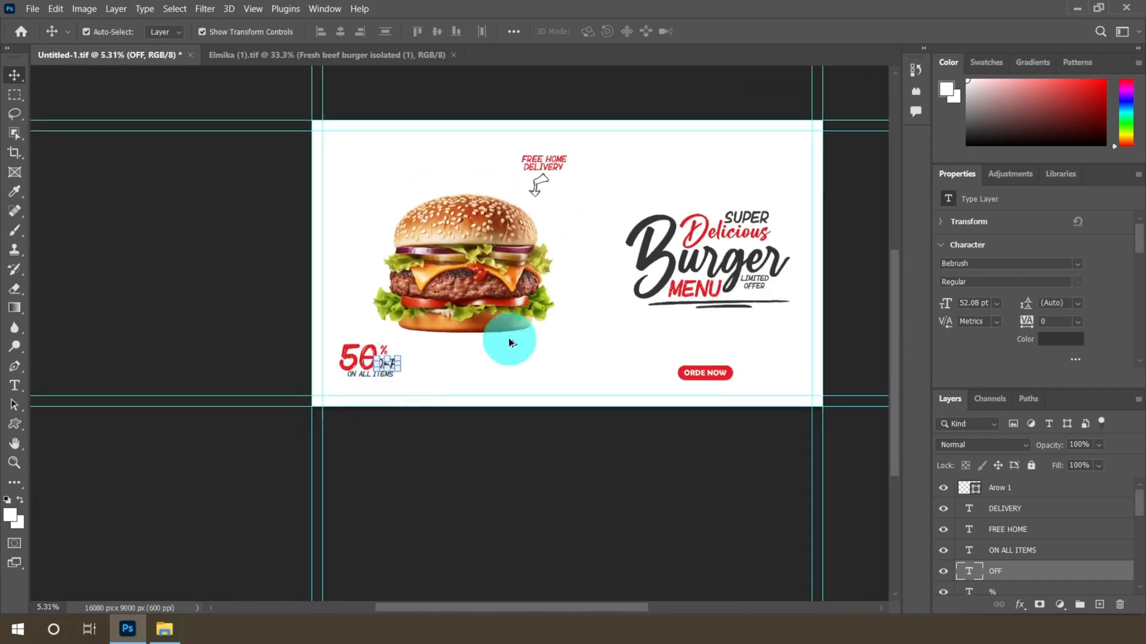
{"action": "scroll", "coordinate": [520, 333], "scroll_direction": "up", "scroll_amount": 1}
{"action": "scroll", "coordinate": [656, 268], "scroll_direction": "down", "scroll_amount": 1}
{"action": "scroll", "coordinate": [700, 246], "scroll_direction": "up", "scroll_amount": 1}
{"action": "left_click", "coordinate": [332, 267]}
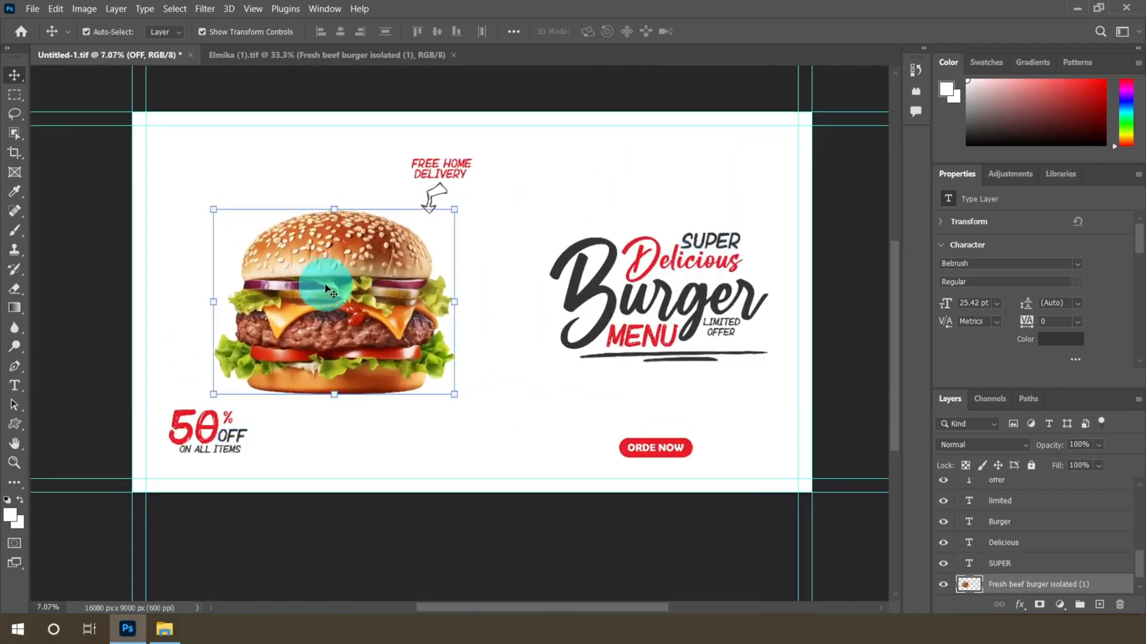
{"action": "scroll", "coordinate": [328, 262], "scroll_direction": "up", "scroll_amount": 1}
{"action": "left_click_drag", "start_coordinate": [329, 263], "coordinate": [334, 262]}
{"action": "scroll", "coordinate": [327, 305], "scroll_direction": "down", "scroll_amount": 2}
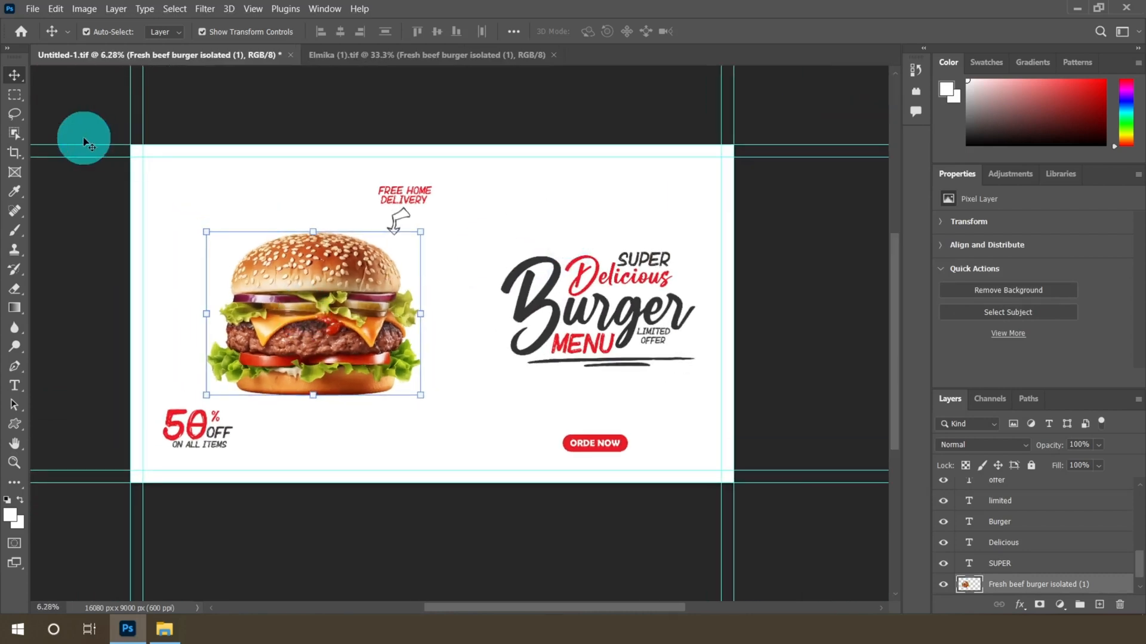
Zoom around the banner to review the overall layout of the elements
{"action": "key", "text": "m"}
{"action": "scroll", "coordinate": [382, 262], "scroll_direction": "up", "scroll_amount": 2}
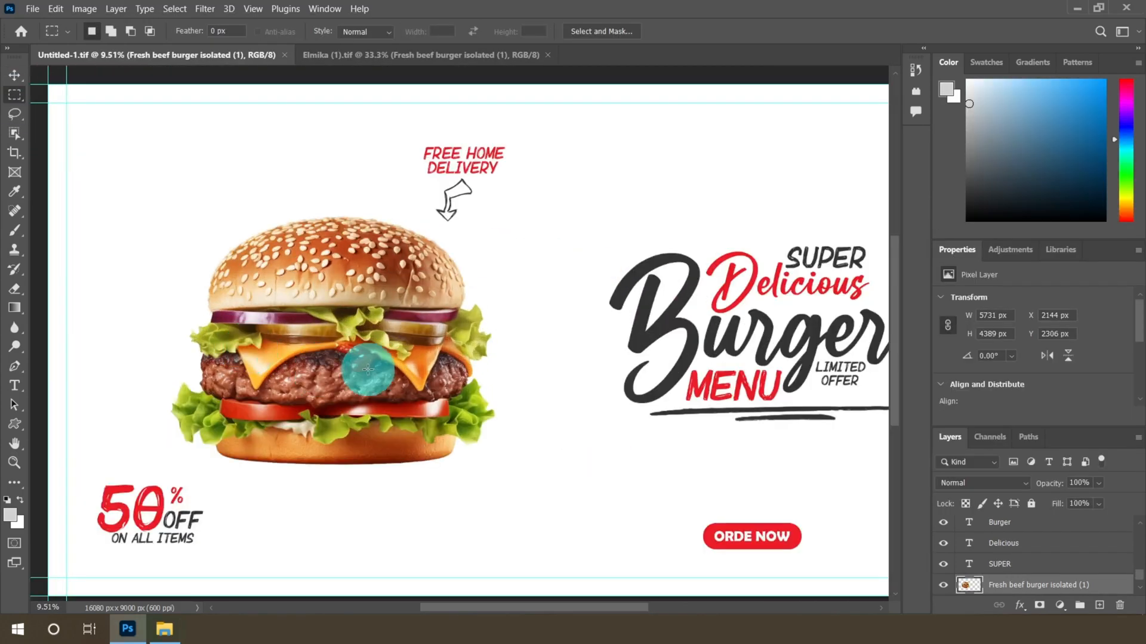
{"action": "scroll", "coordinate": [368, 369], "scroll_direction": "up", "scroll_amount": 3}
{"action": "scroll", "coordinate": [281, 306], "scroll_direction": "down", "scroll_amount": 3}
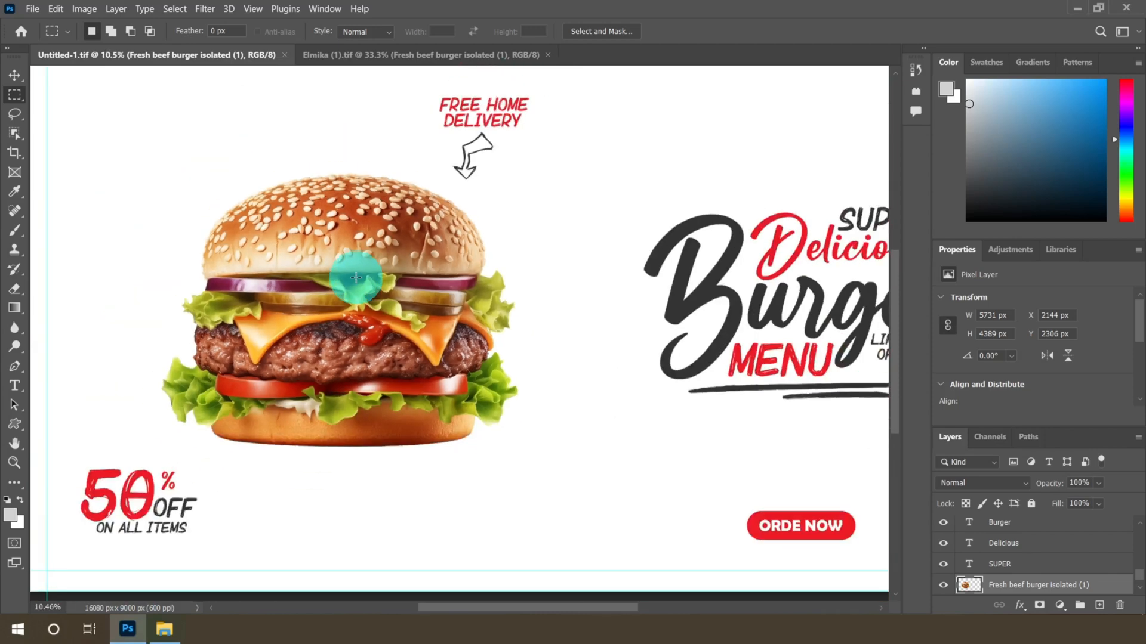
{"action": "scroll", "coordinate": [409, 102], "scroll_direction": "down", "scroll_amount": 1}
{"action": "scroll", "coordinate": [435, 153], "scroll_direction": "up", "scroll_amount": 5}
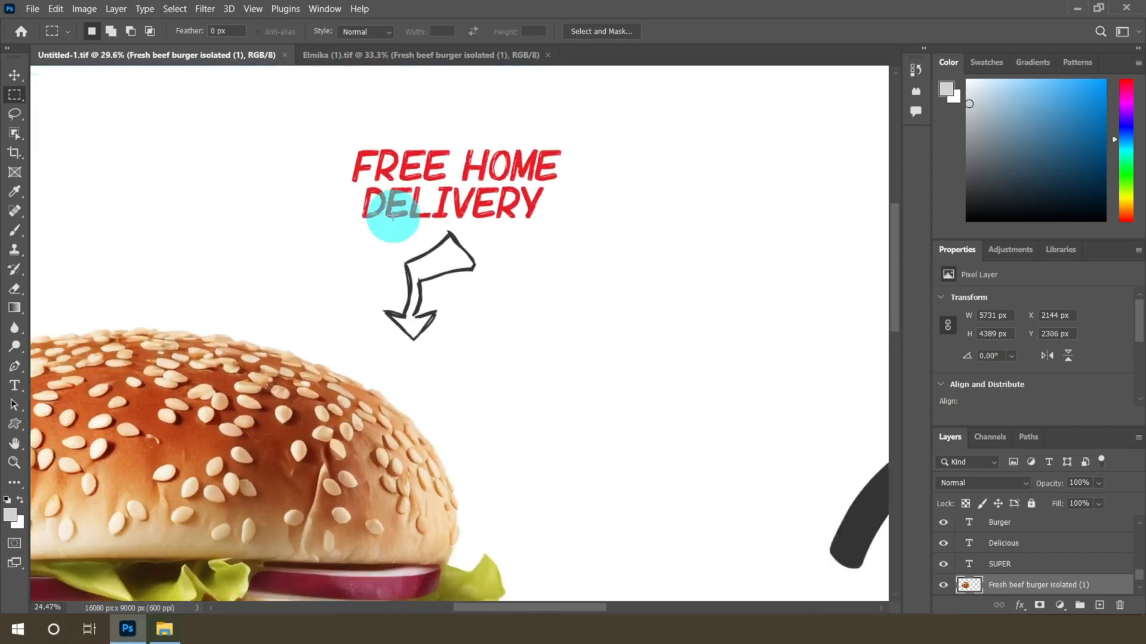
{"action": "scroll", "coordinate": [394, 215], "scroll_direction": "down", "scroll_amount": 4}
{"action": "scroll", "coordinate": [678, 332], "scroll_direction": "up", "scroll_amount": 3}
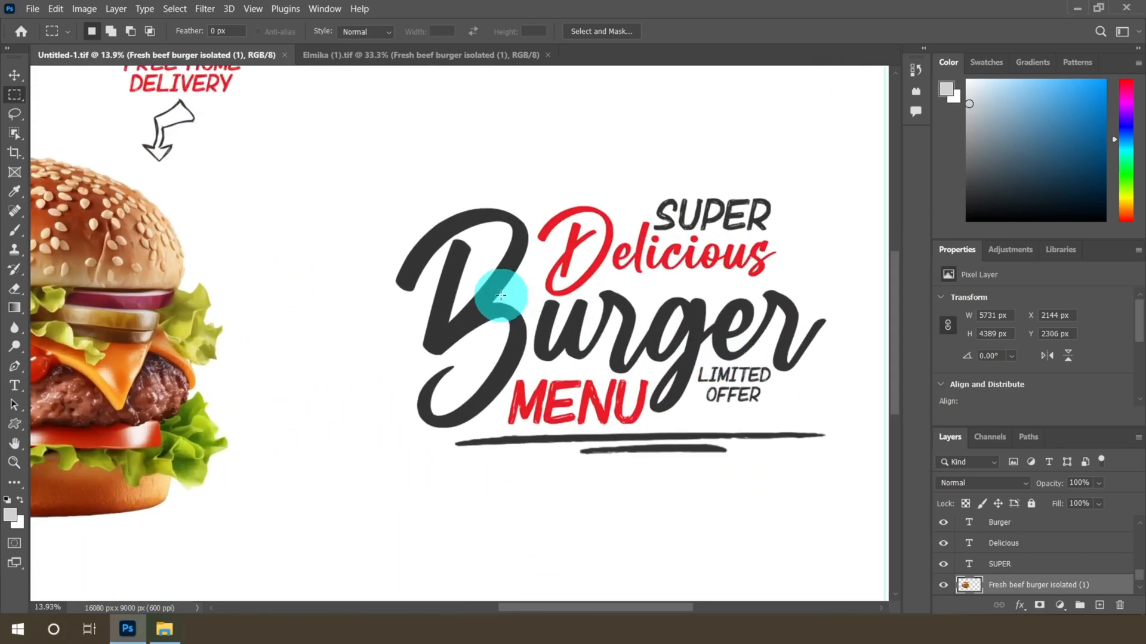
{"action": "scroll", "coordinate": [576, 325], "scroll_direction": "down", "scroll_amount": 5}
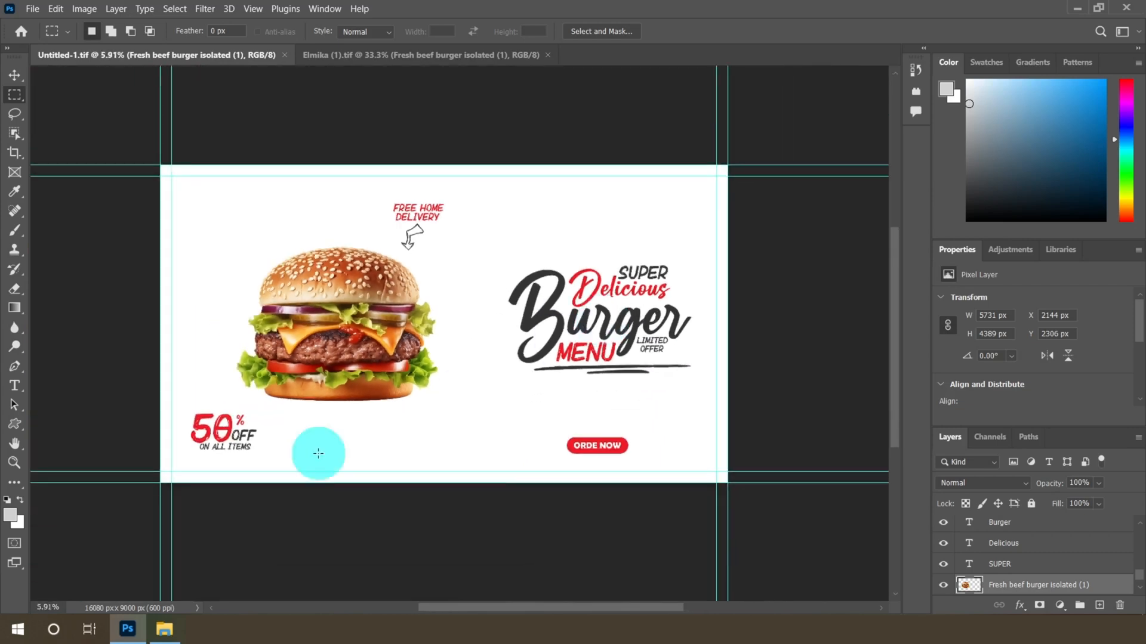
{"action": "scroll", "coordinate": [145, 451], "scroll_direction": "up", "scroll_amount": 8}
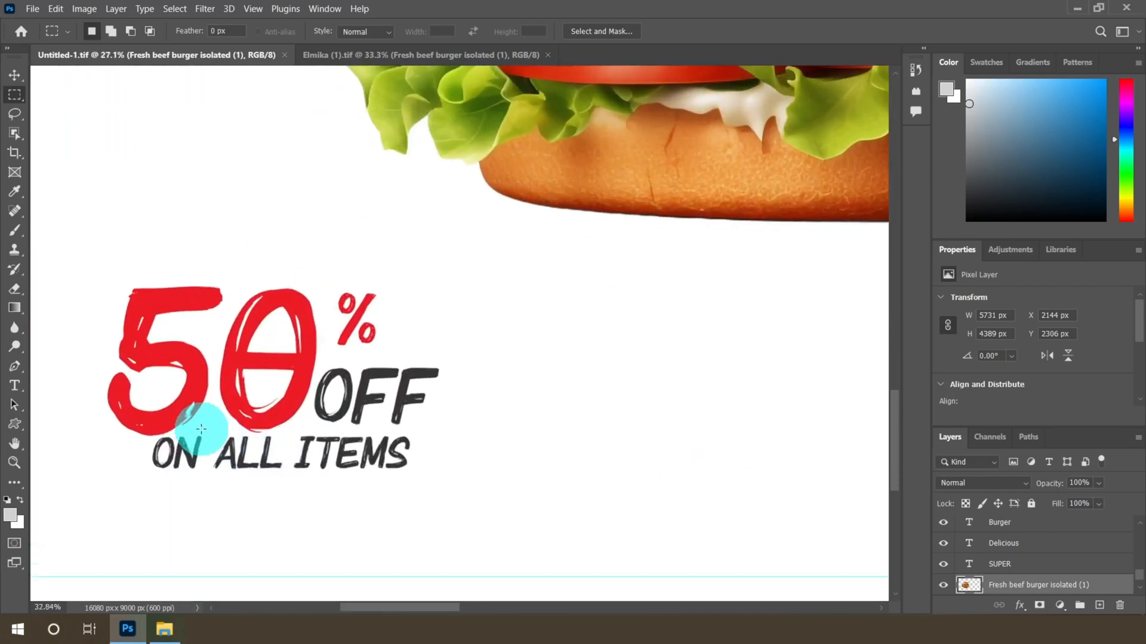
{"action": "scroll", "coordinate": [201, 429], "scroll_direction": "down", "scroll_amount": 6}
{"action": "scroll", "coordinate": [544, 426], "scroll_direction": "up", "scroll_amount": 2}
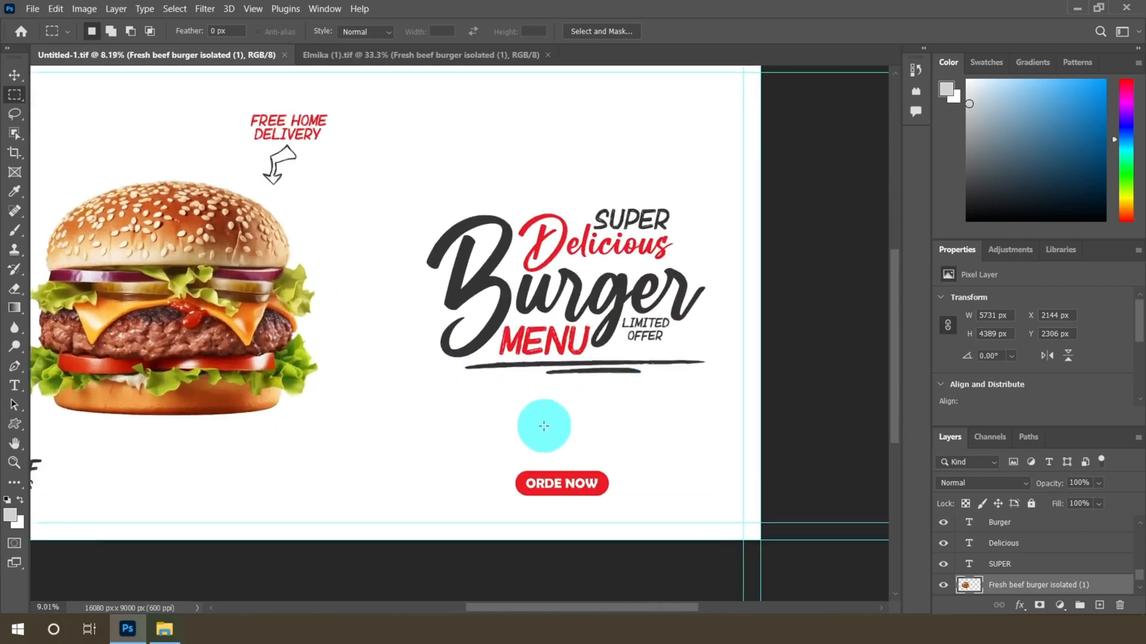
{"action": "scroll", "coordinate": [543, 426], "scroll_direction": "up", "scroll_amount": 2}
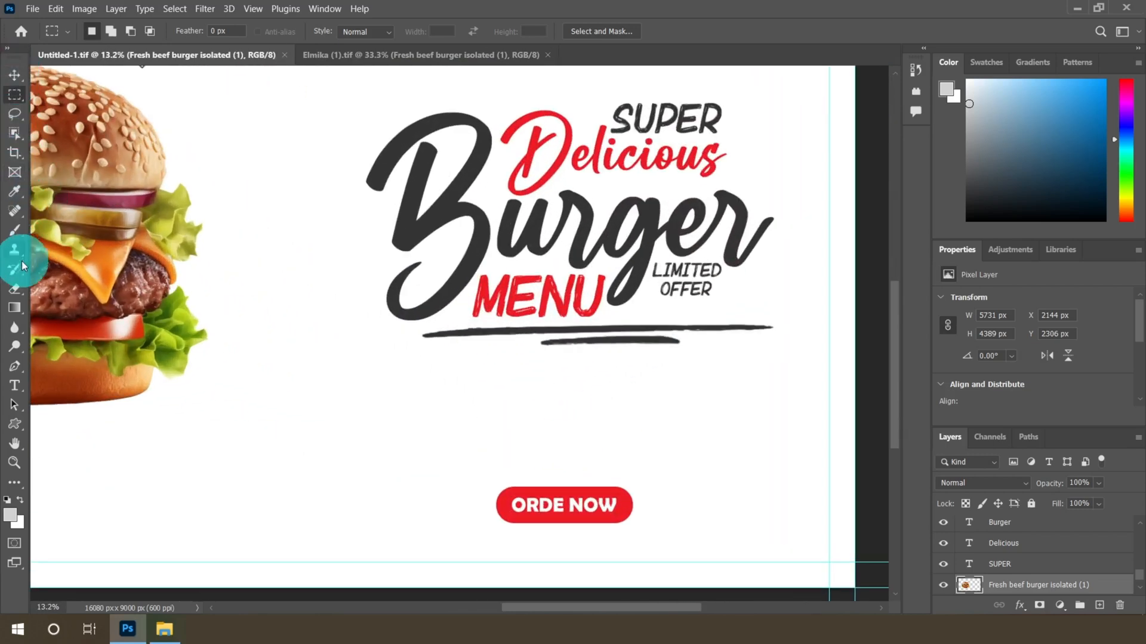
Copy the sentence "A burger is a great snack." from the burger file in Notepad
{"action": "left_click", "coordinate": [15, 387]}
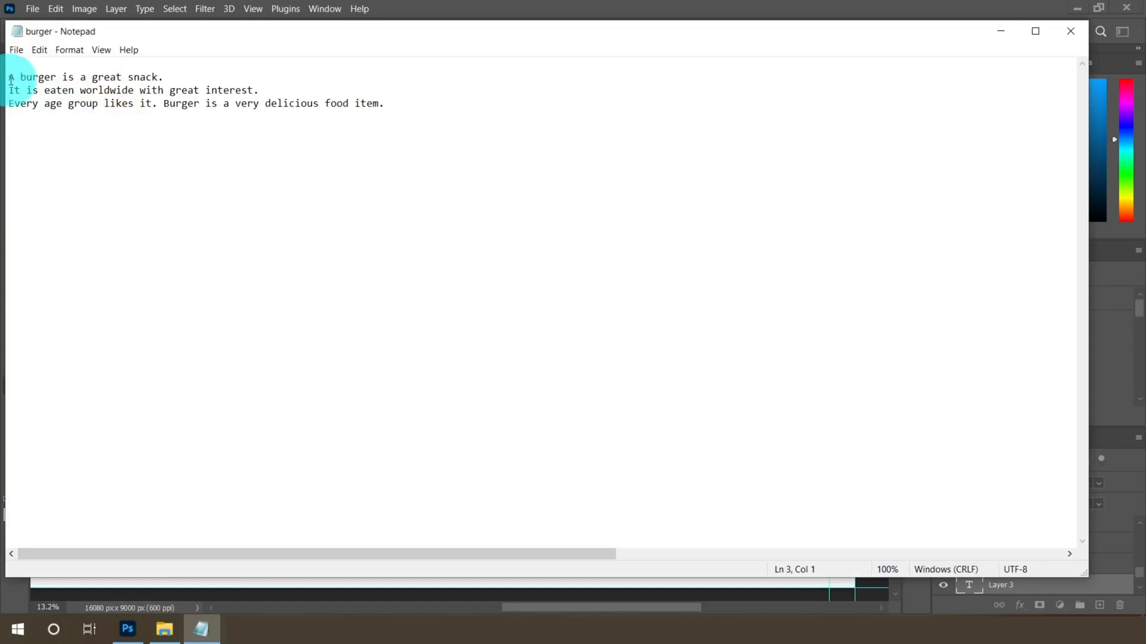
{"action": "left_click_drag", "start_coordinate": [10, 77], "coordinate": [515, 148]}
{"action": "left_click", "coordinate": [172, 73]}
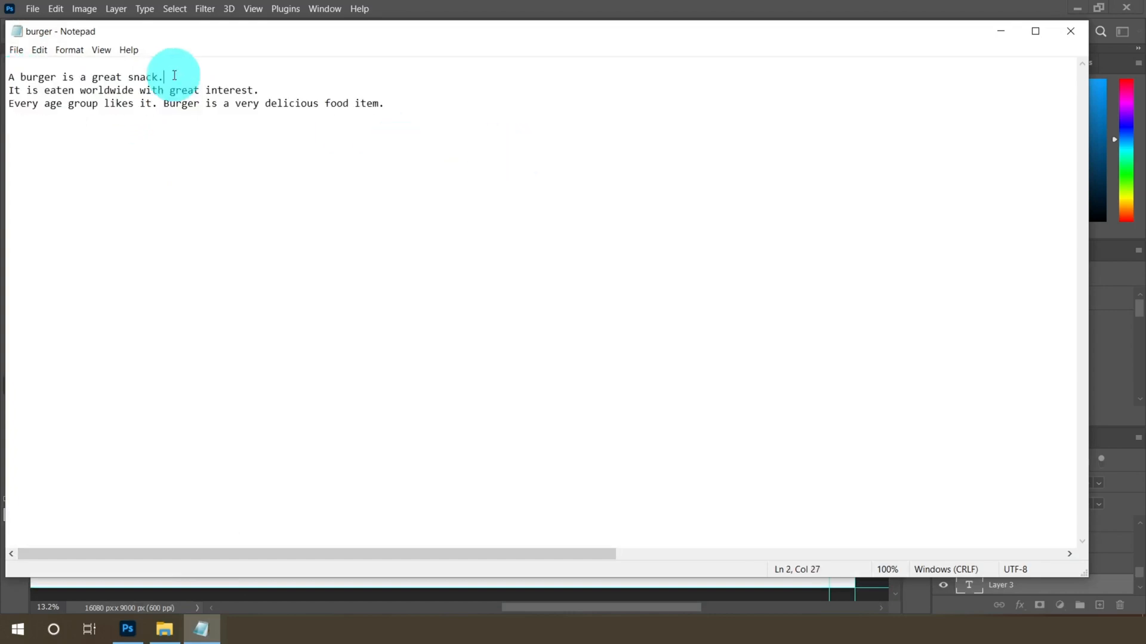
{"action": "left_click_drag", "start_coordinate": [11, 76], "coordinate": [216, 73]}
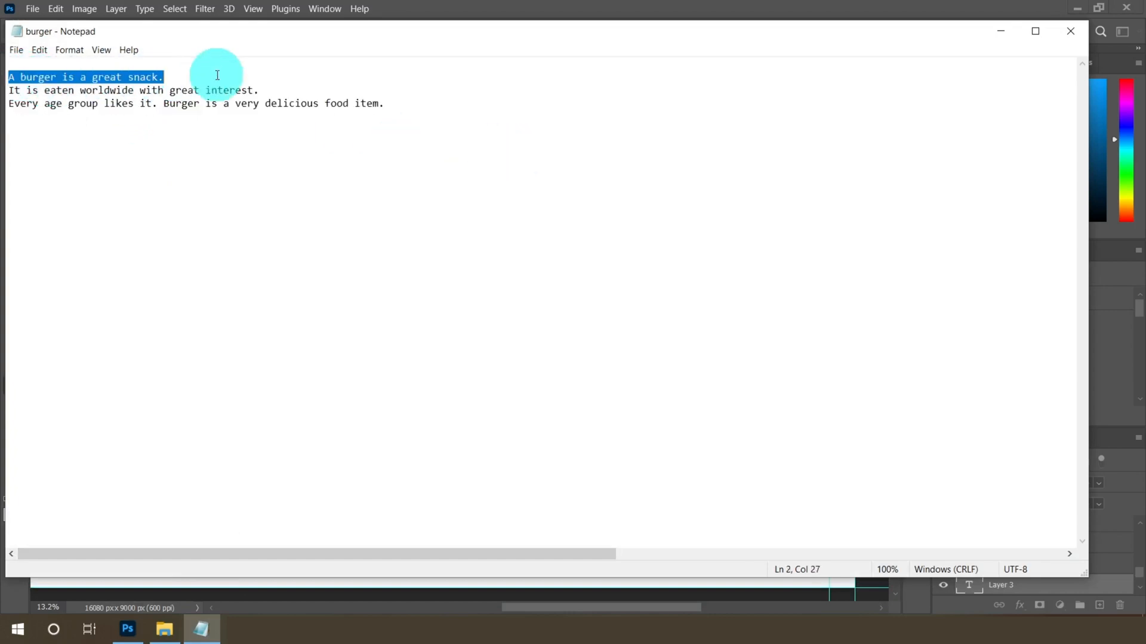
{"action": "right_click", "coordinate": [90, 76]}
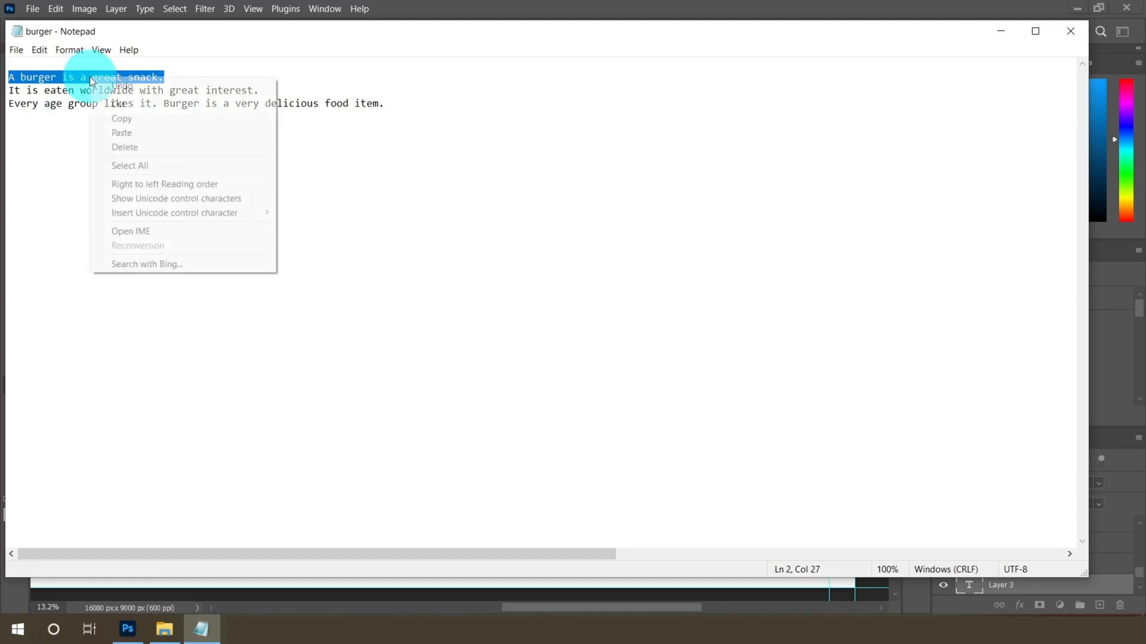
{"action": "left_click", "coordinate": [122, 118]}
Paste the sentence into a new text layer below the headline and move it into place
{"action": "left_click", "coordinate": [127, 629]}
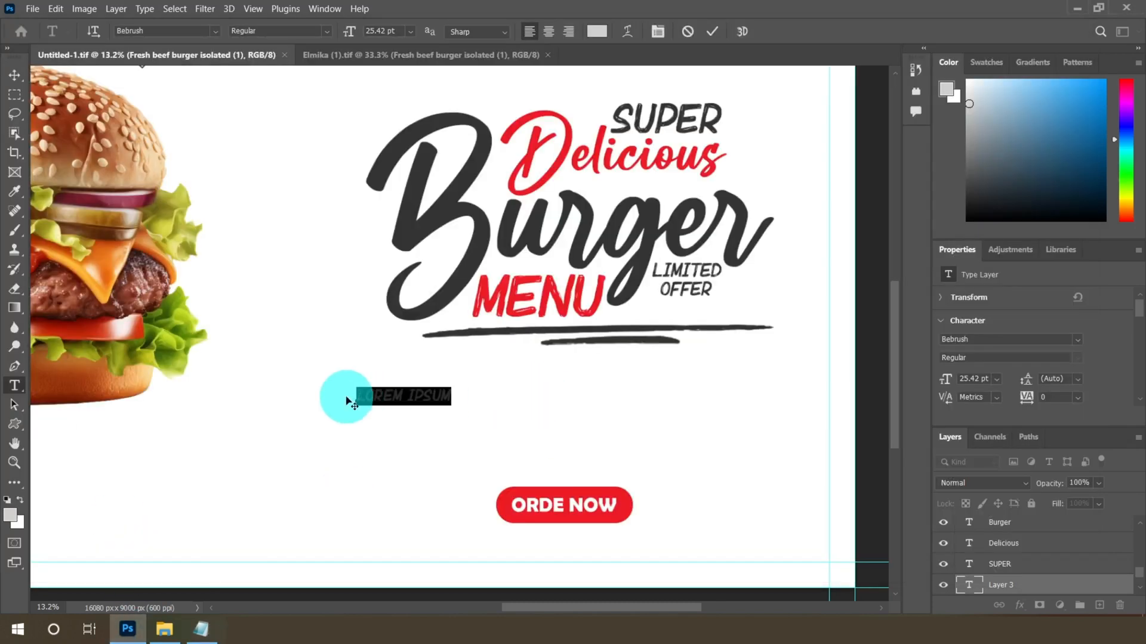
{"action": "left_click_drag", "start_coordinate": [357, 397], "coordinate": [441, 398]}
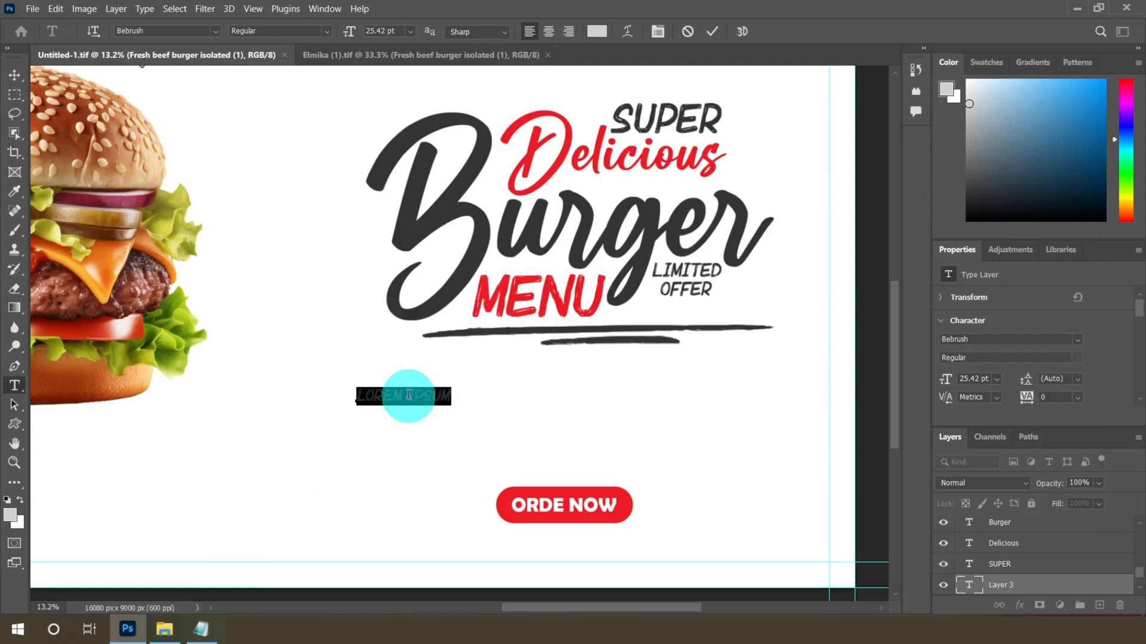
{"action": "right_click", "coordinate": [408, 395]}
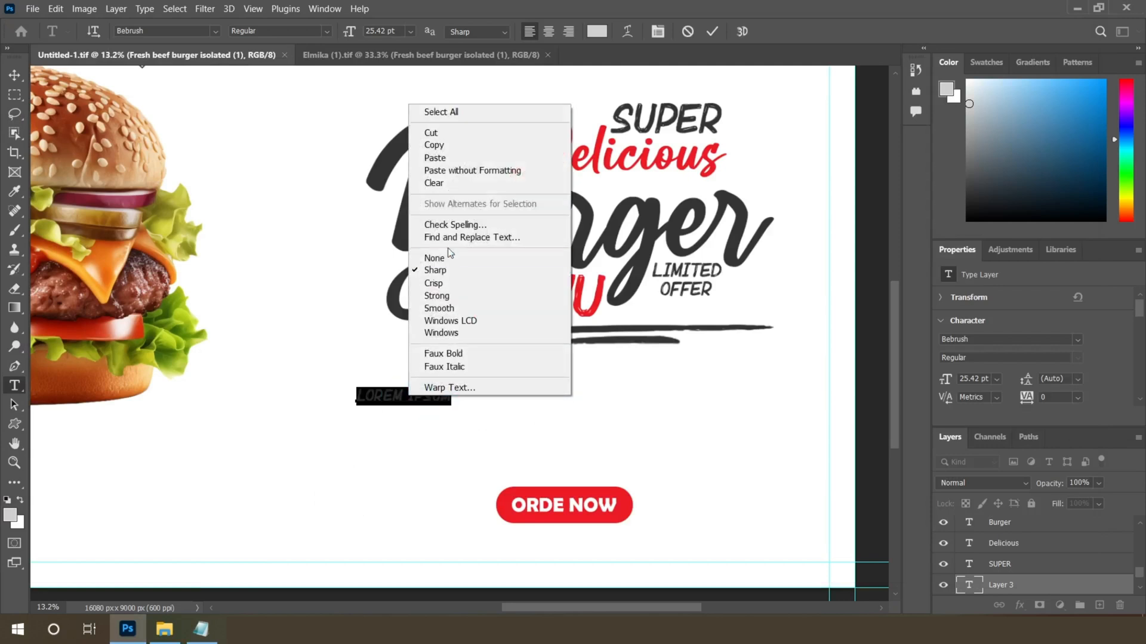
{"action": "left_click", "coordinate": [436, 157]}
{"action": "left_click", "coordinate": [5, 79]}
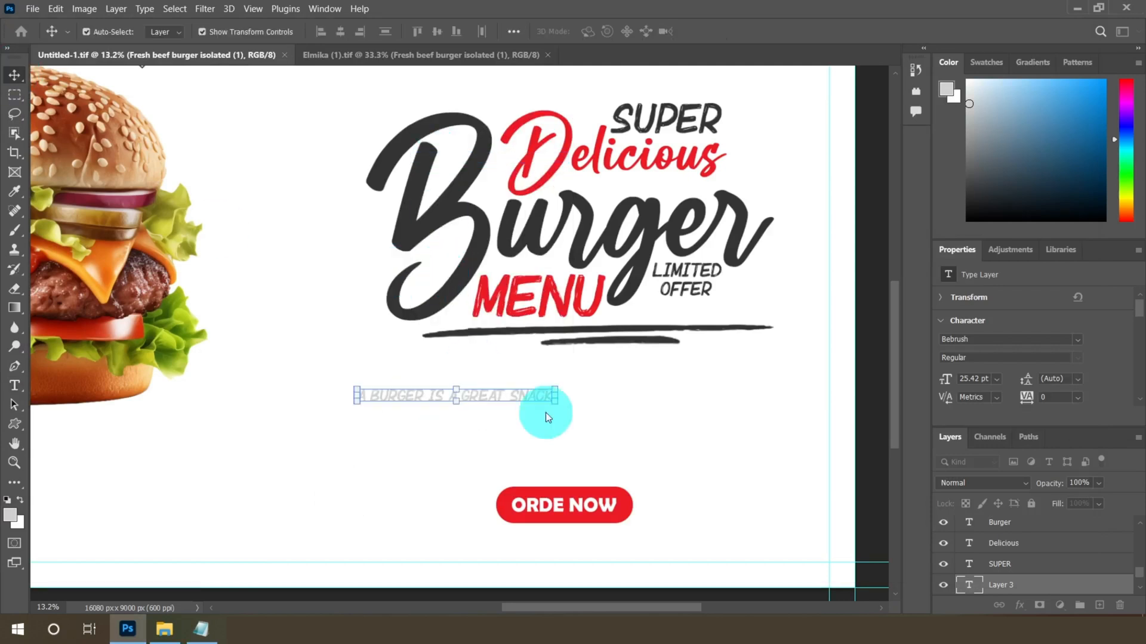
{"action": "scroll", "coordinate": [543, 418], "scroll_direction": "up", "scroll_amount": 3}
{"action": "left_click_drag", "start_coordinate": [511, 389], "coordinate": [567, 389]}
Set the sentence's text color to #333333
{"action": "left_click", "coordinate": [14, 385]}
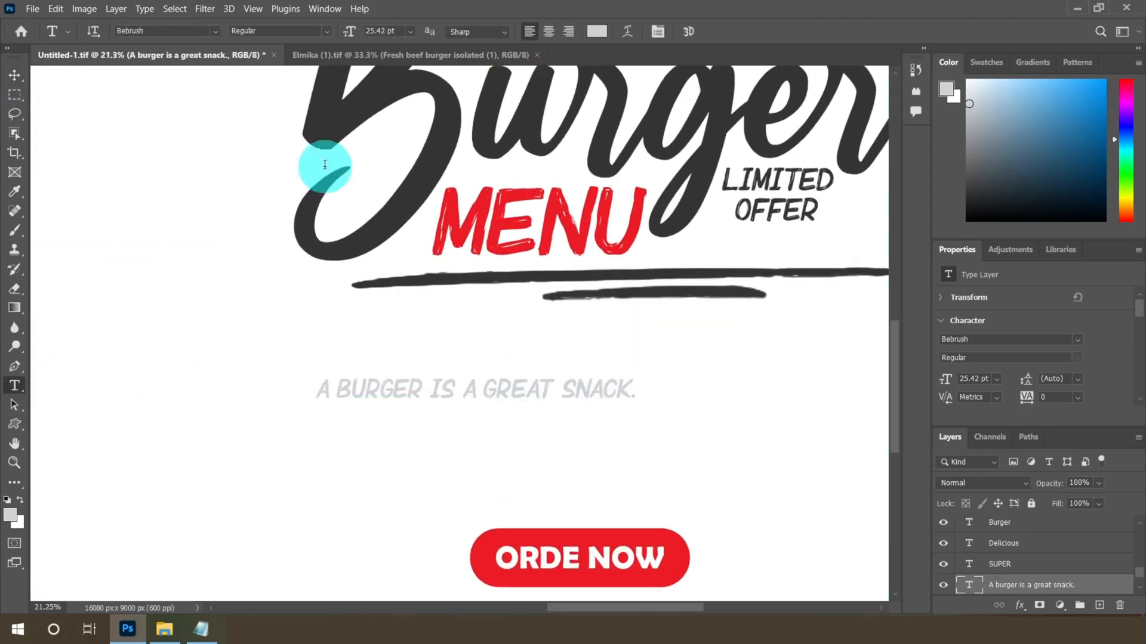
{"action": "left_click", "coordinate": [597, 31]}
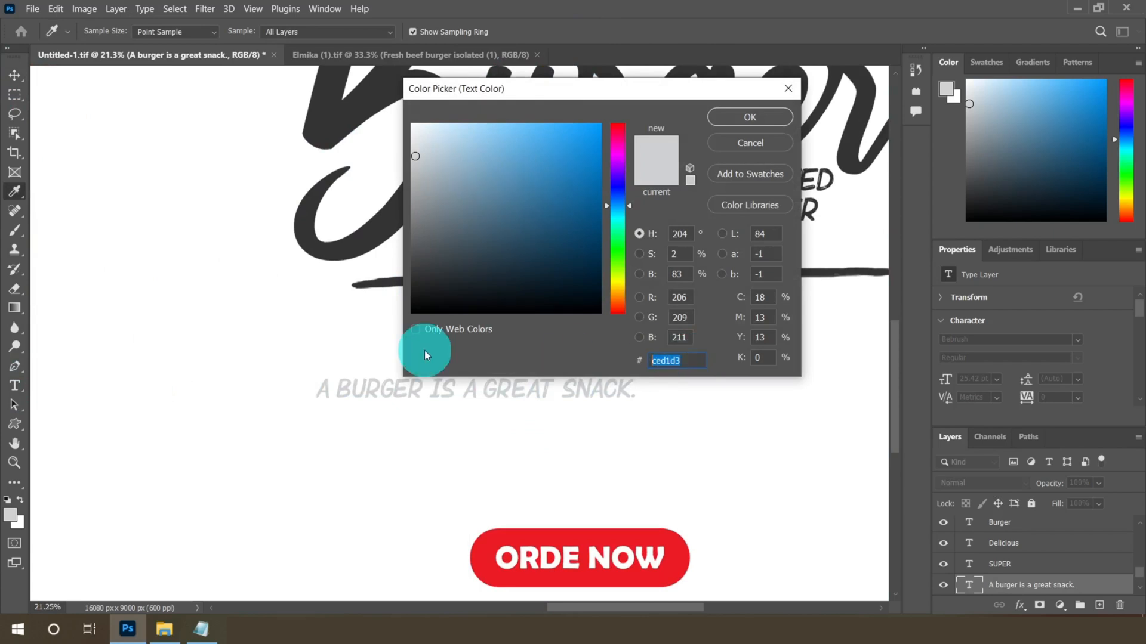
{"action": "type", "text": "33333"}
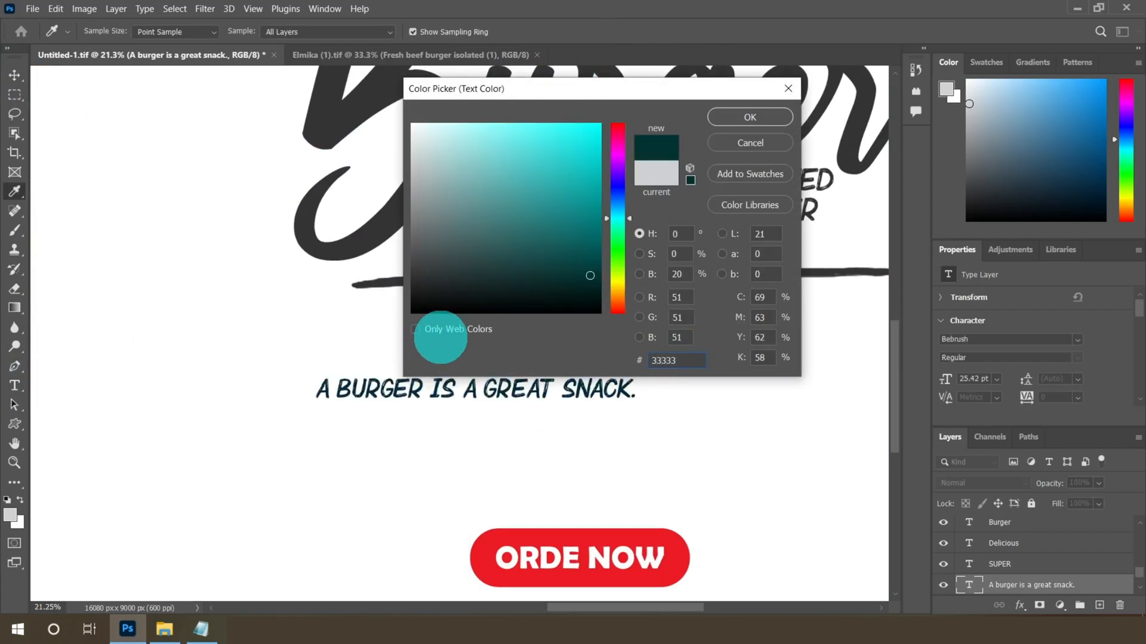
{"action": "type", "text": "3"}
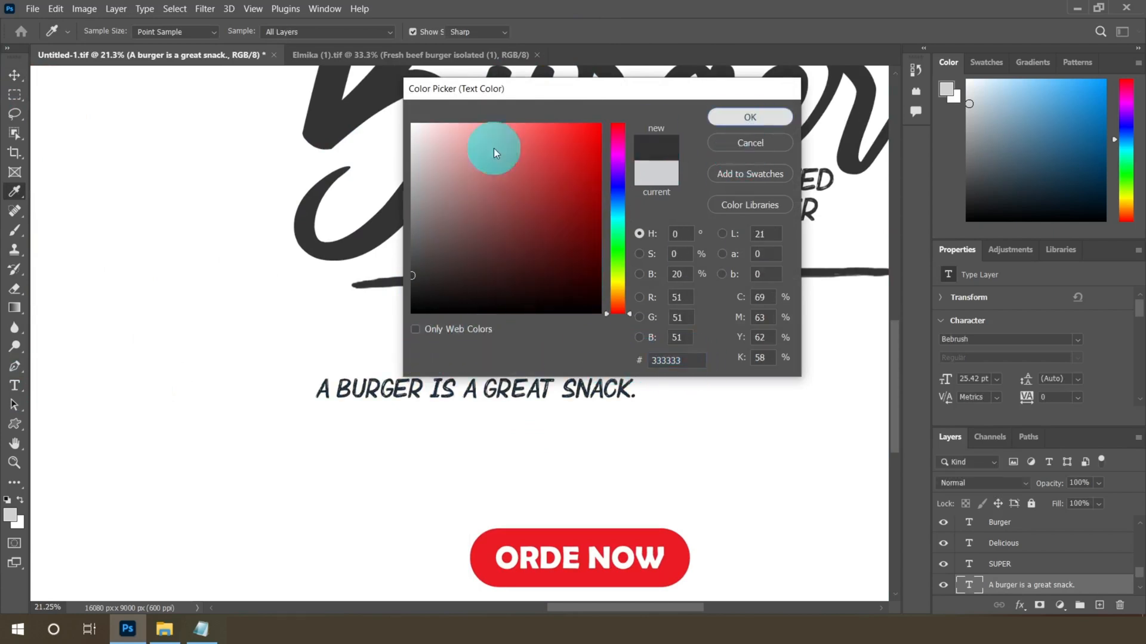
{"action": "key", "text": "Return"}
Set the sentence's font to Century Gothic at 24 pt
{"action": "left_click", "coordinate": [216, 37]}
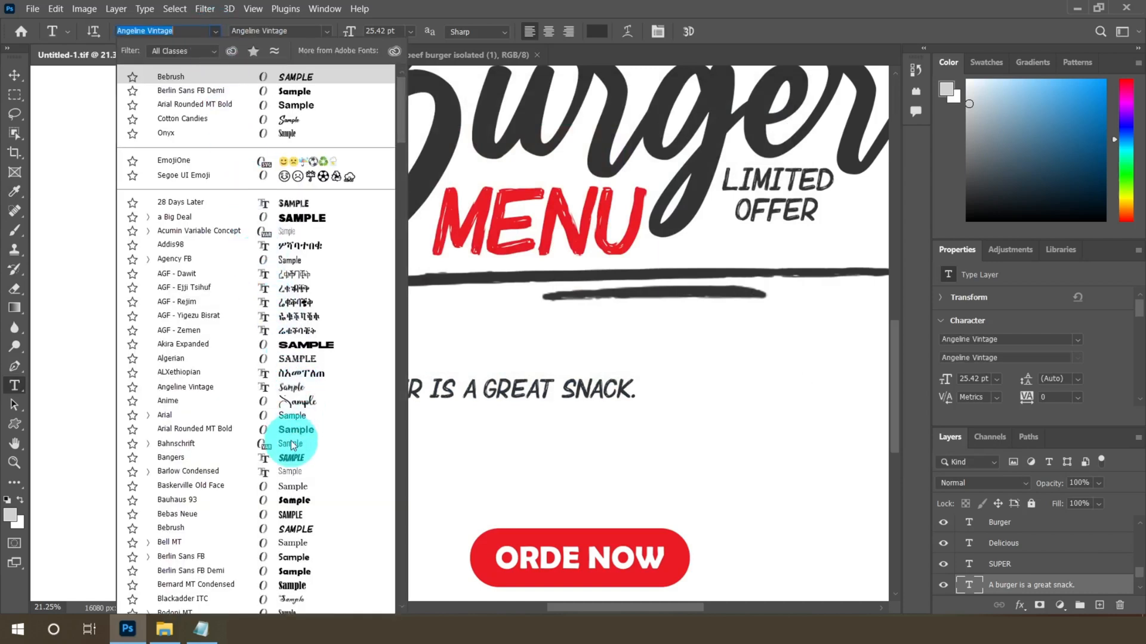
{"action": "scroll", "coordinate": [293, 448], "scroll_direction": "down", "scroll_amount": 3}
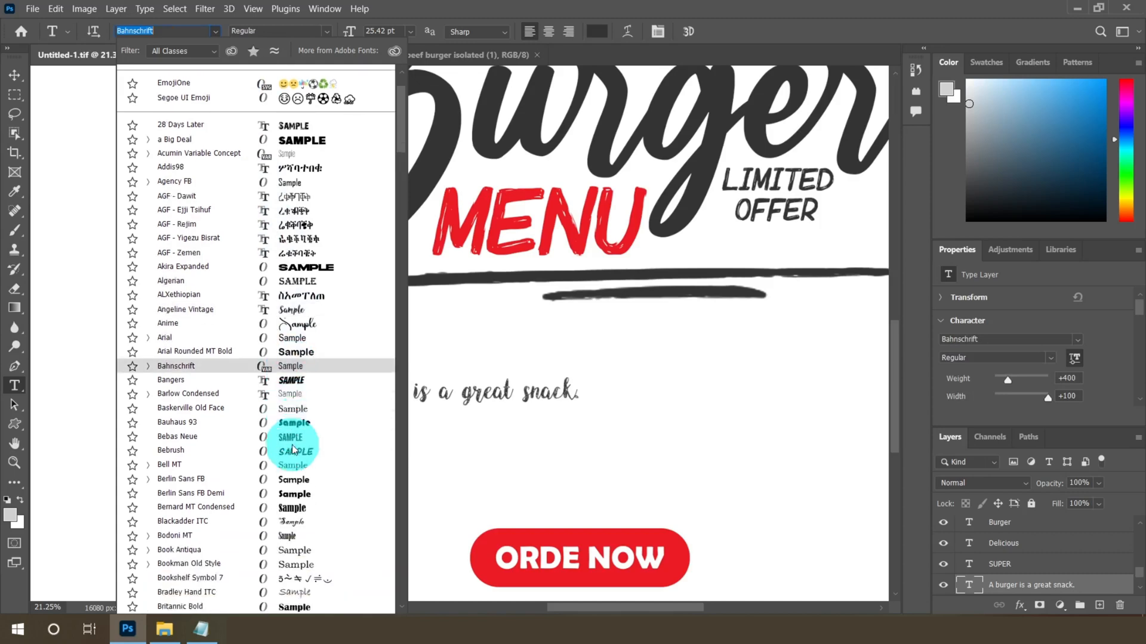
{"action": "scroll", "coordinate": [296, 447], "scroll_direction": "down", "scroll_amount": 5}
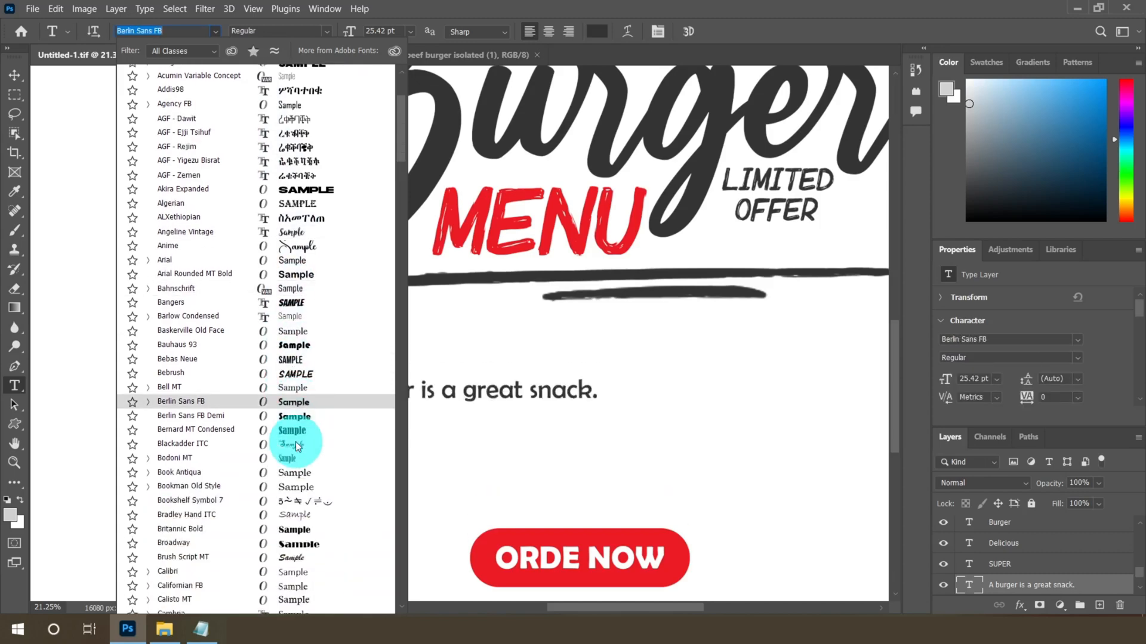
{"action": "scroll", "coordinate": [297, 447], "scroll_direction": "down", "scroll_amount": 3}
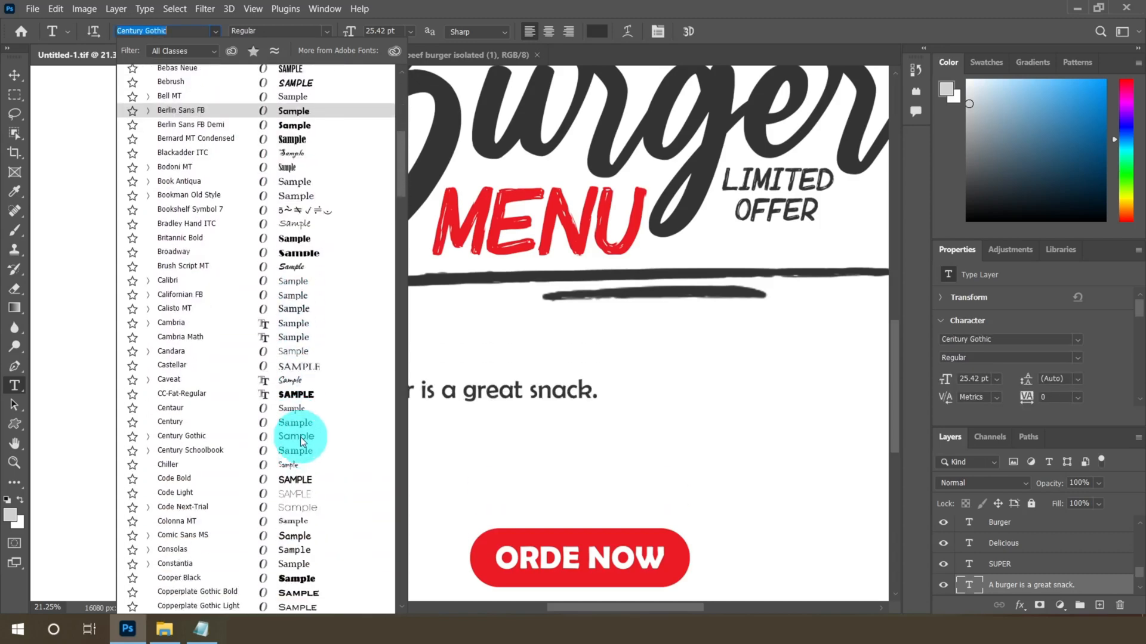
{"action": "left_click", "coordinate": [301, 438]}
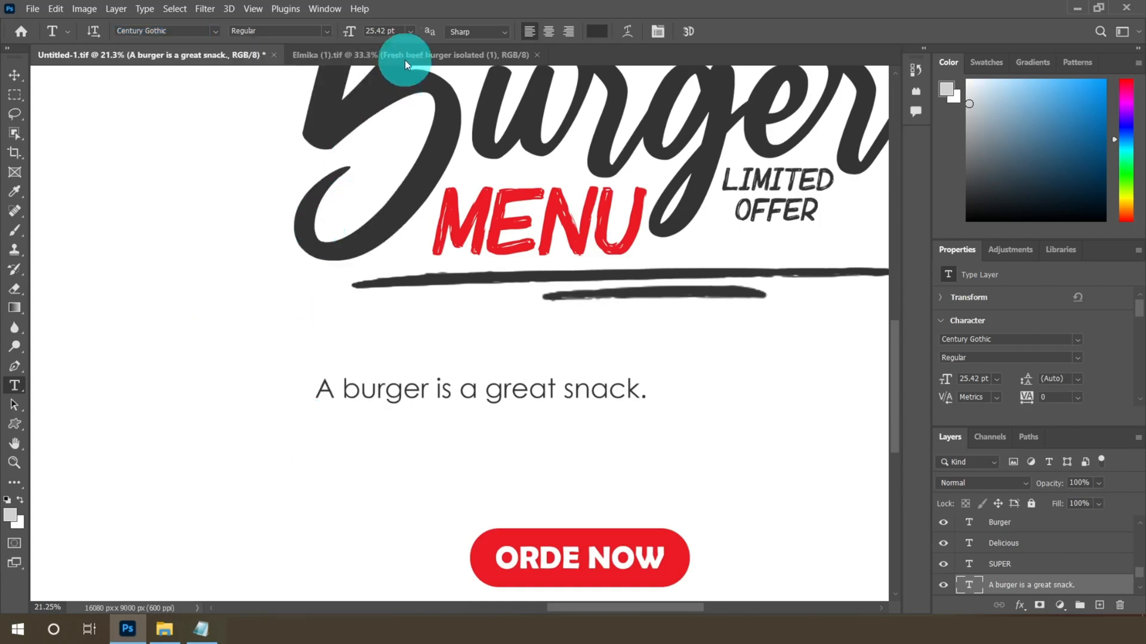
{"action": "left_click", "coordinate": [411, 31]}
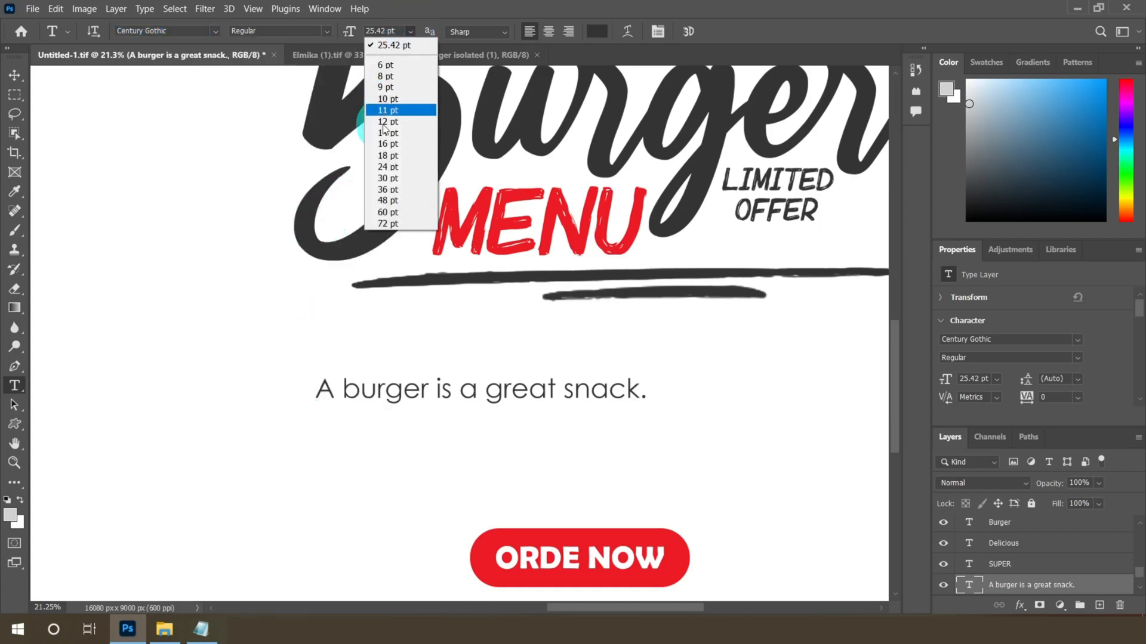
{"action": "left_click", "coordinate": [385, 167]}
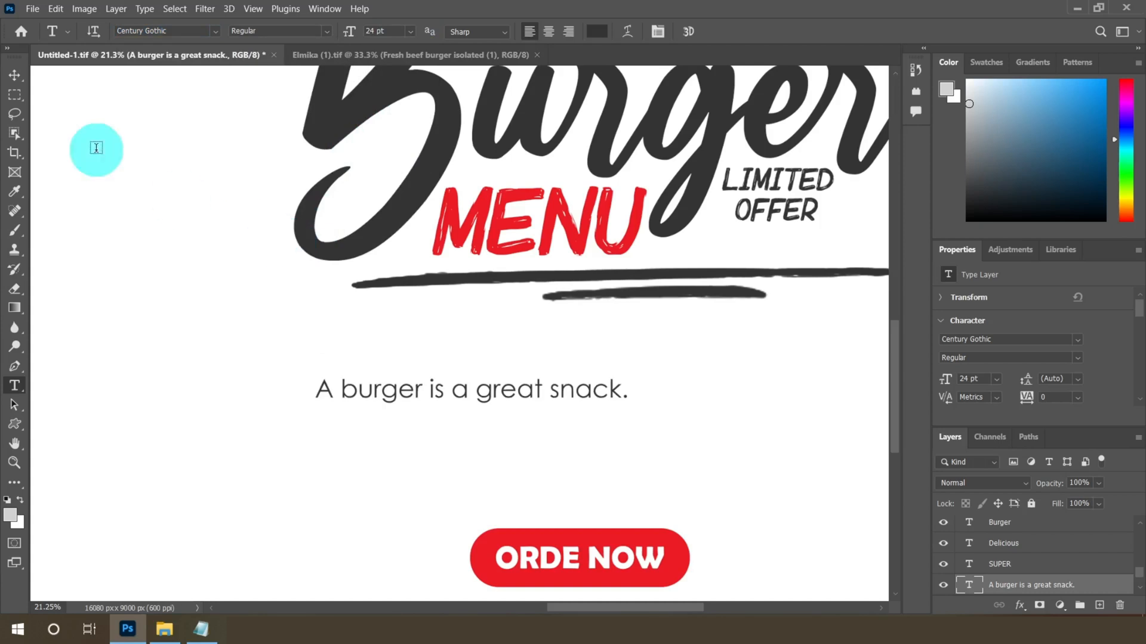
Move the sentence into position below the headline
{"action": "left_click", "coordinate": [15, 76]}
{"action": "left_click", "coordinate": [460, 396]}
{"action": "scroll", "coordinate": [420, 371], "scroll_direction": "down", "scroll_amount": 7}
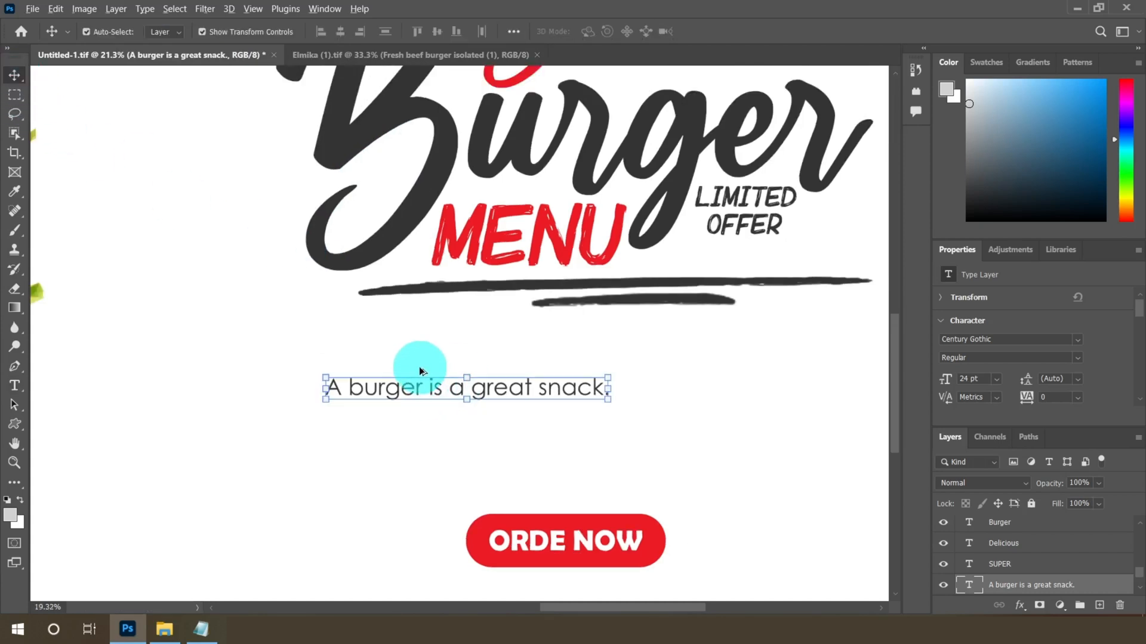
{"action": "scroll", "coordinate": [506, 396], "scroll_direction": "up", "scroll_amount": 4}
{"action": "left_click_drag", "start_coordinate": [460, 376], "coordinate": [474, 389]}
{"action": "scroll", "coordinate": [475, 389], "scroll_direction": "up", "scroll_amount": 2}
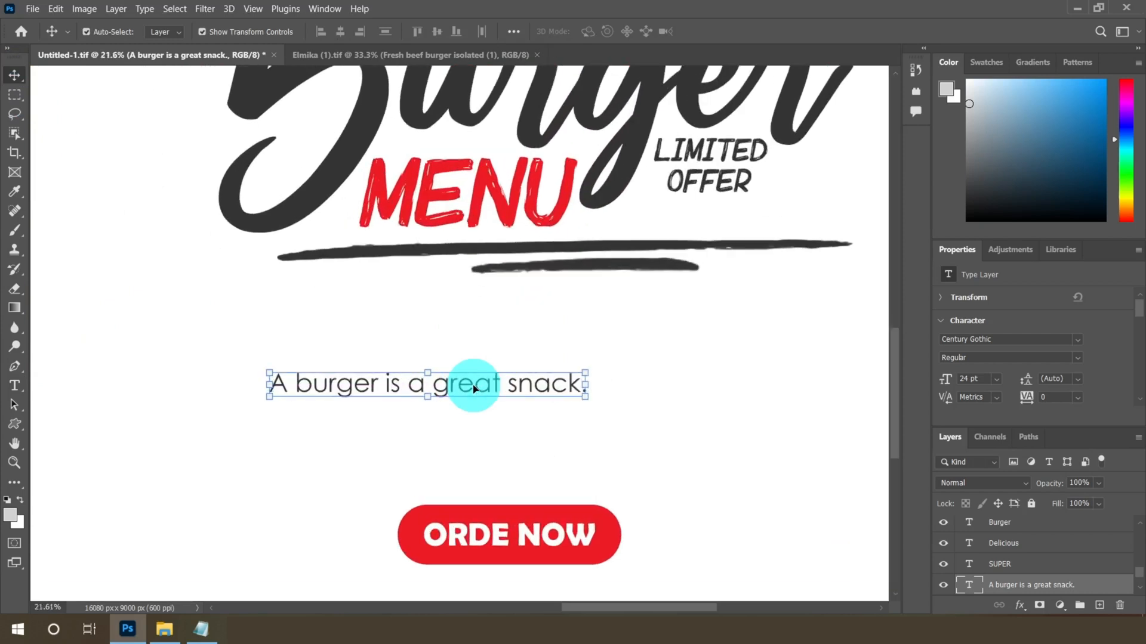
Duplicate the sentence layer and move the copy just below the original
{"action": "right_click", "coordinate": [1048, 584]}
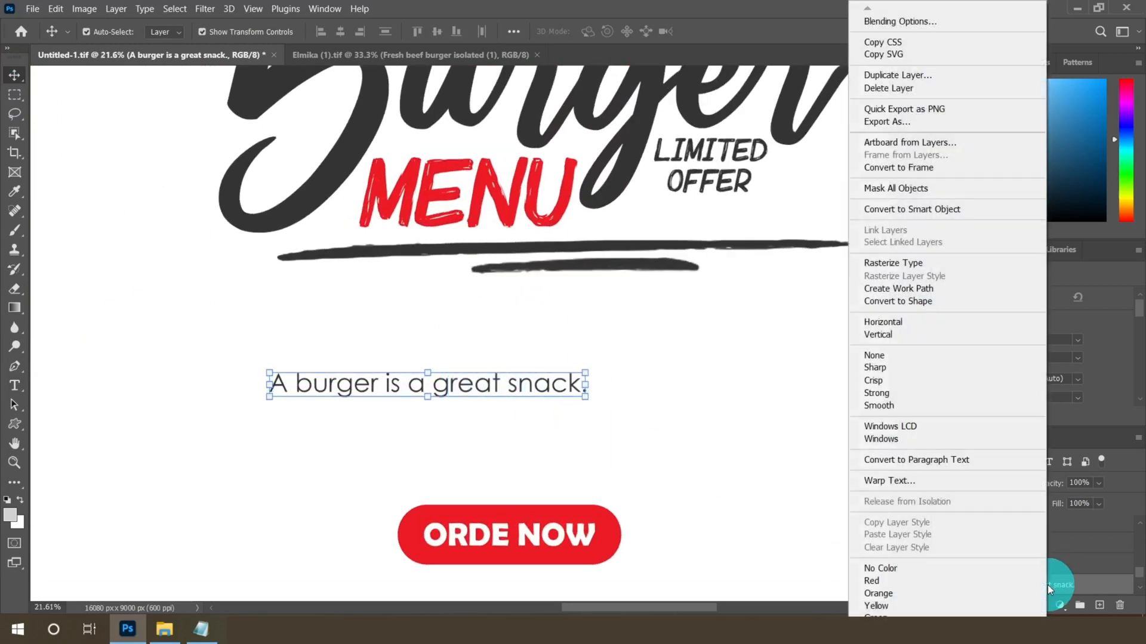
{"action": "left_click", "coordinate": [879, 74]}
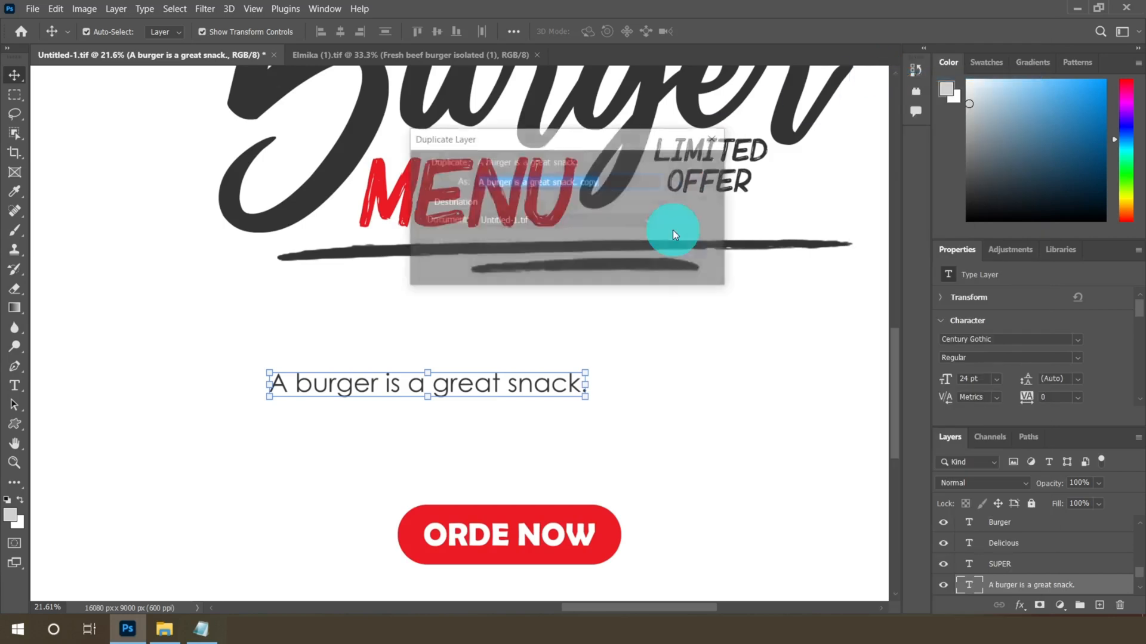
{"action": "left_click", "coordinate": [687, 174]}
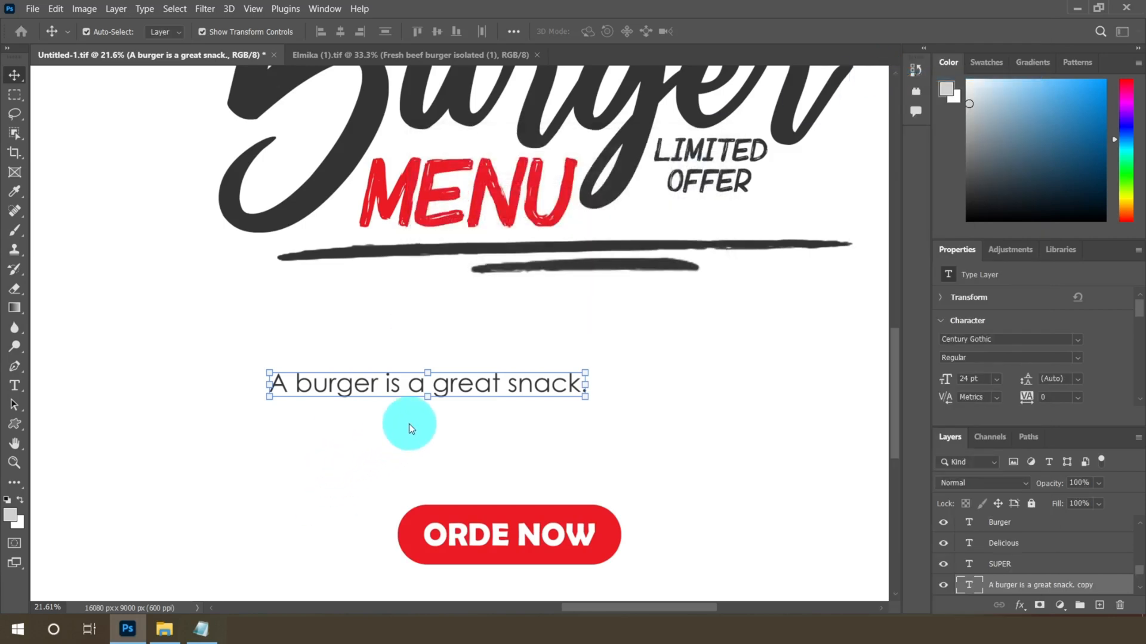
{"action": "scroll", "coordinate": [411, 428], "scroll_direction": "up", "scroll_amount": 2}
{"action": "left_click_drag", "start_coordinate": [479, 363], "coordinate": [472, 398]}
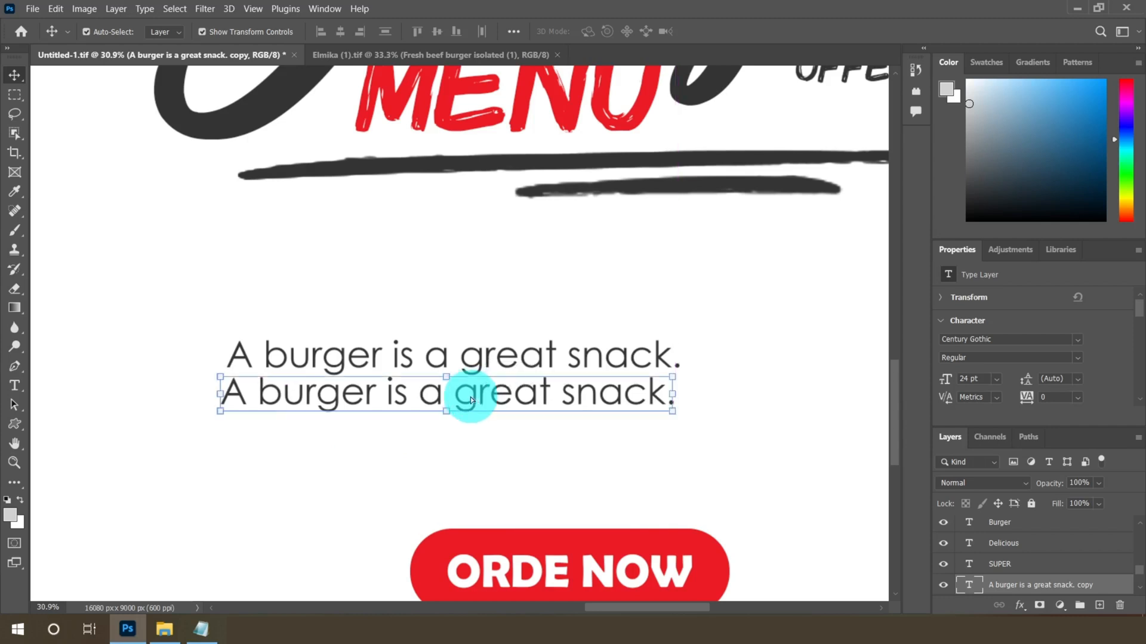
Select the duplicate's text and copy "It is eaten worldwide with great interest." from the burger file in Notepad
{"action": "left_click", "coordinate": [16, 386]}
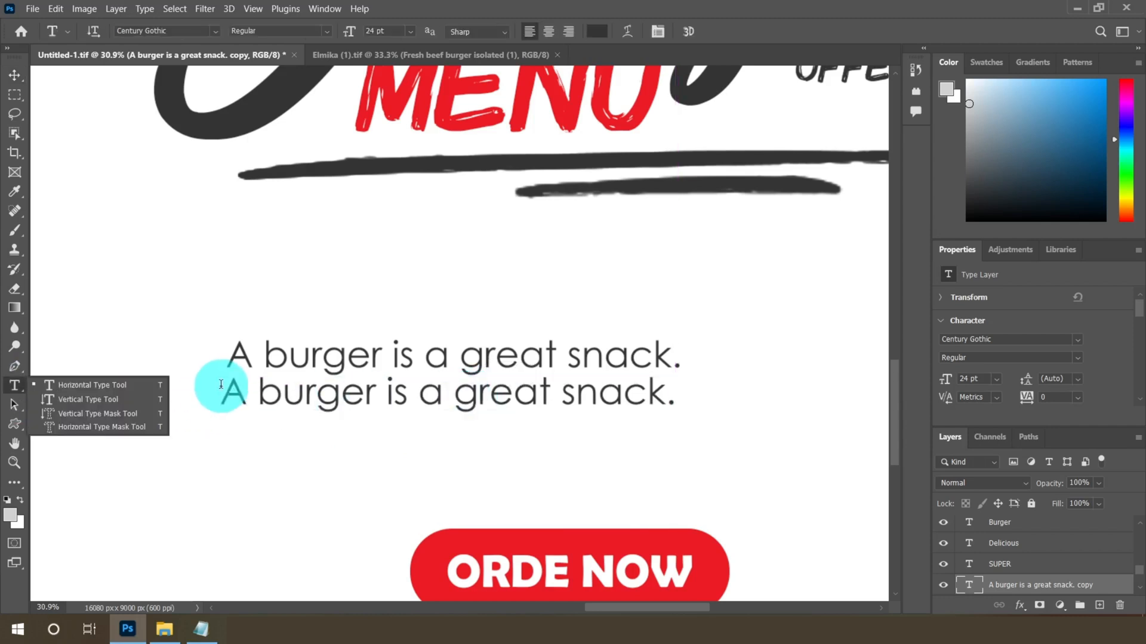
{"action": "left_click_drag", "start_coordinate": [220, 395], "coordinate": [742, 404]}
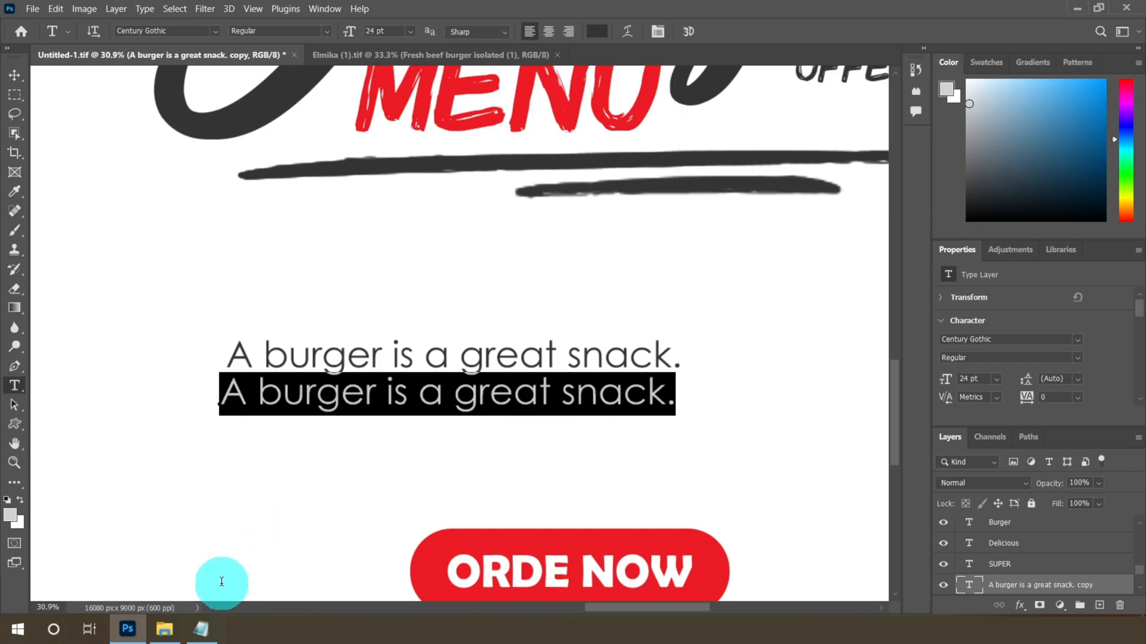
{"action": "left_click", "coordinate": [202, 630]}
{"action": "left_click_drag", "start_coordinate": [7, 91], "coordinate": [274, 90]}
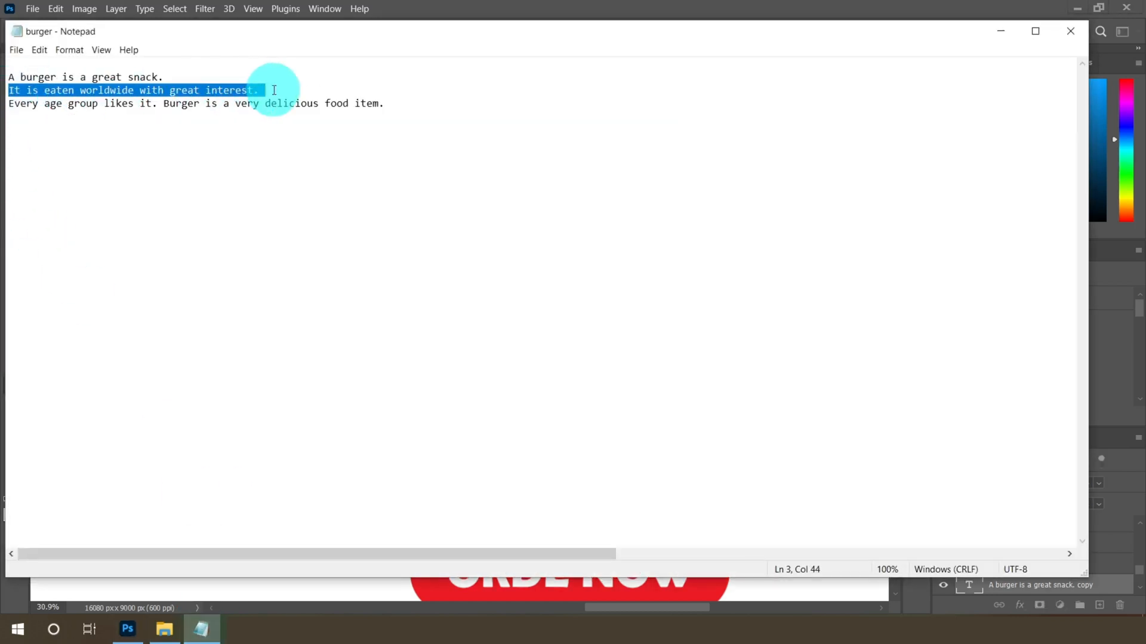
{"action": "right_click", "coordinate": [238, 91]}
{"action": "left_click", "coordinate": [269, 133]}
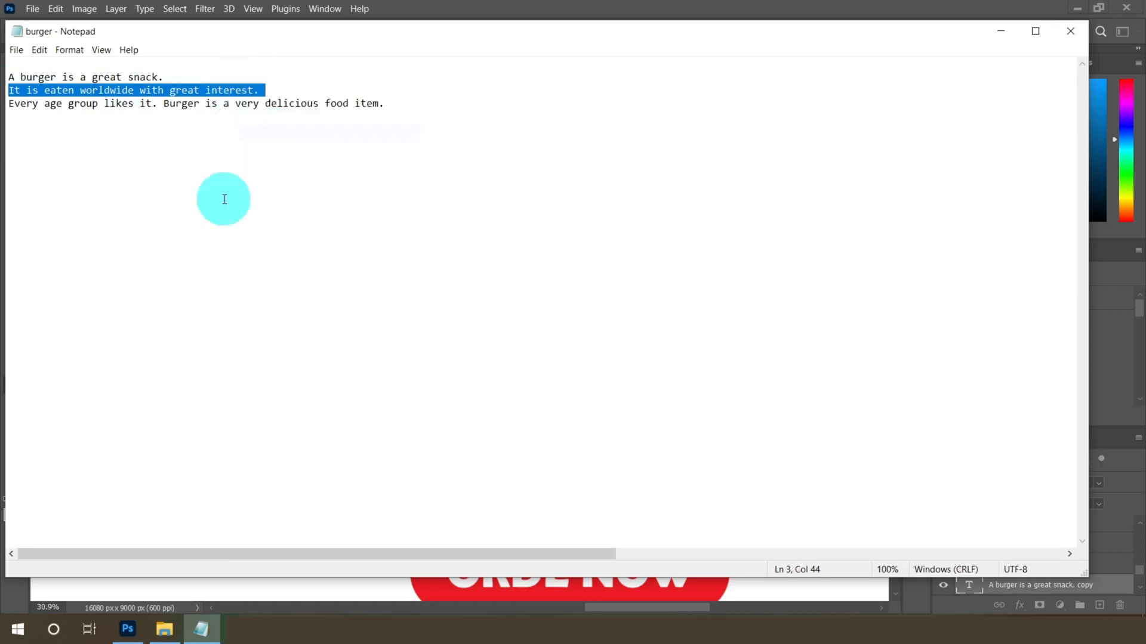
Paste the copied sentence over the duplicate's selected text and commit it
{"action": "left_click", "coordinate": [134, 631]}
{"action": "right_click", "coordinate": [337, 400]}
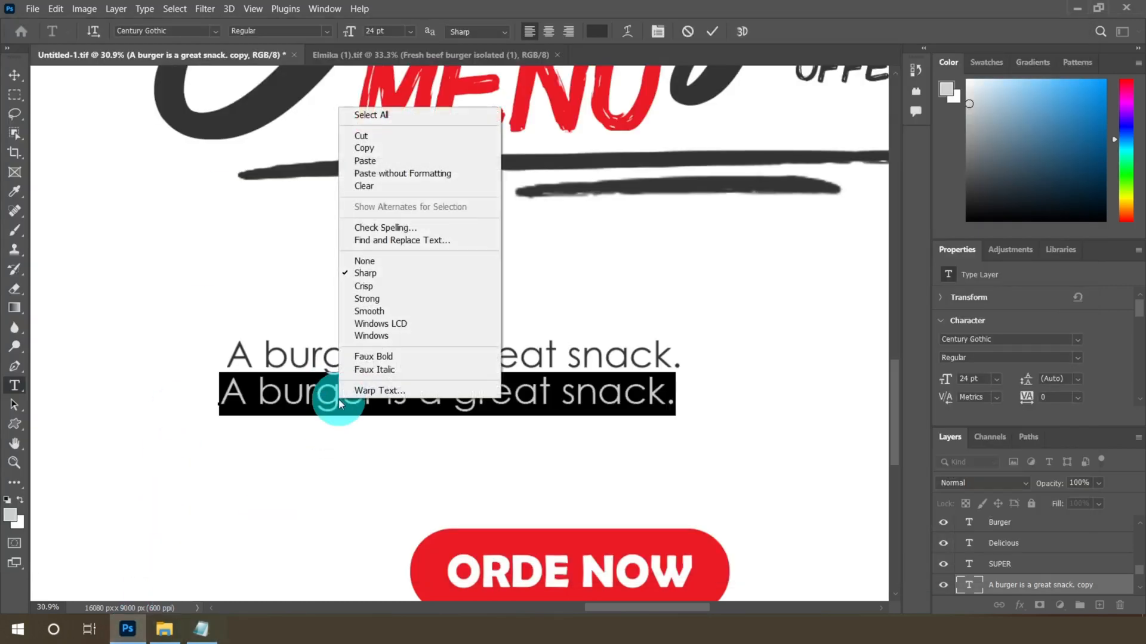
{"action": "left_click", "coordinate": [376, 161]}
{"action": "left_click", "coordinate": [337, 404]}
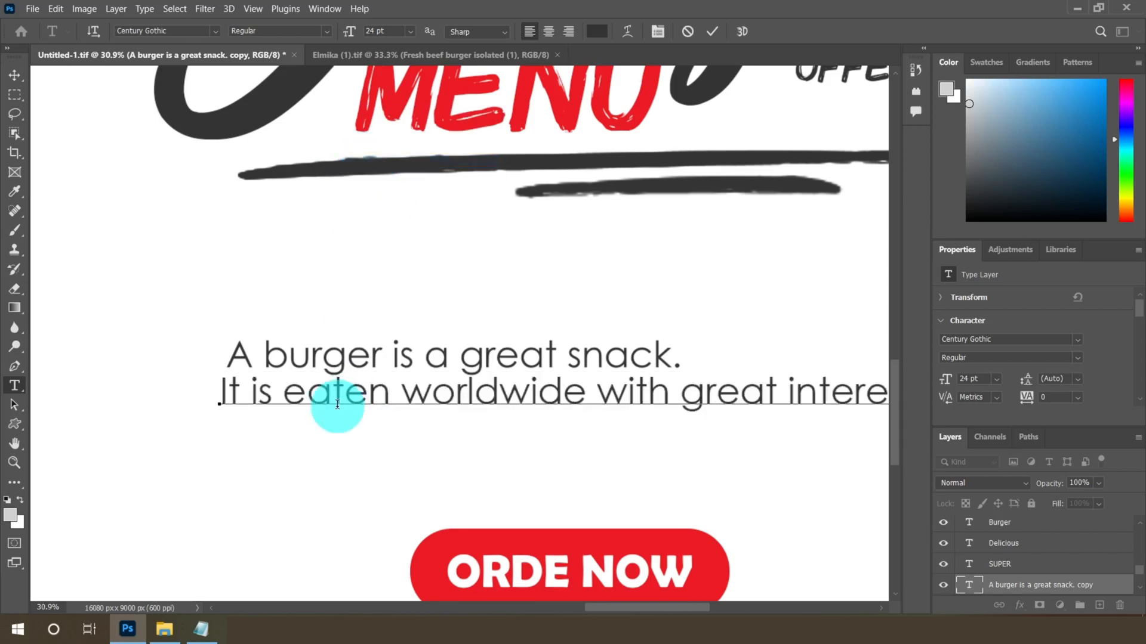
{"action": "left_click", "coordinate": [15, 76]}
Duplicate the second sentence layer and move the copy below it
{"action": "scroll", "coordinate": [236, 483], "scroll_direction": "up", "scroll_amount": 2}
{"action": "left_click", "coordinate": [236, 484]}
{"action": "scroll", "coordinate": [476, 412], "scroll_direction": "down", "scroll_amount": 3}
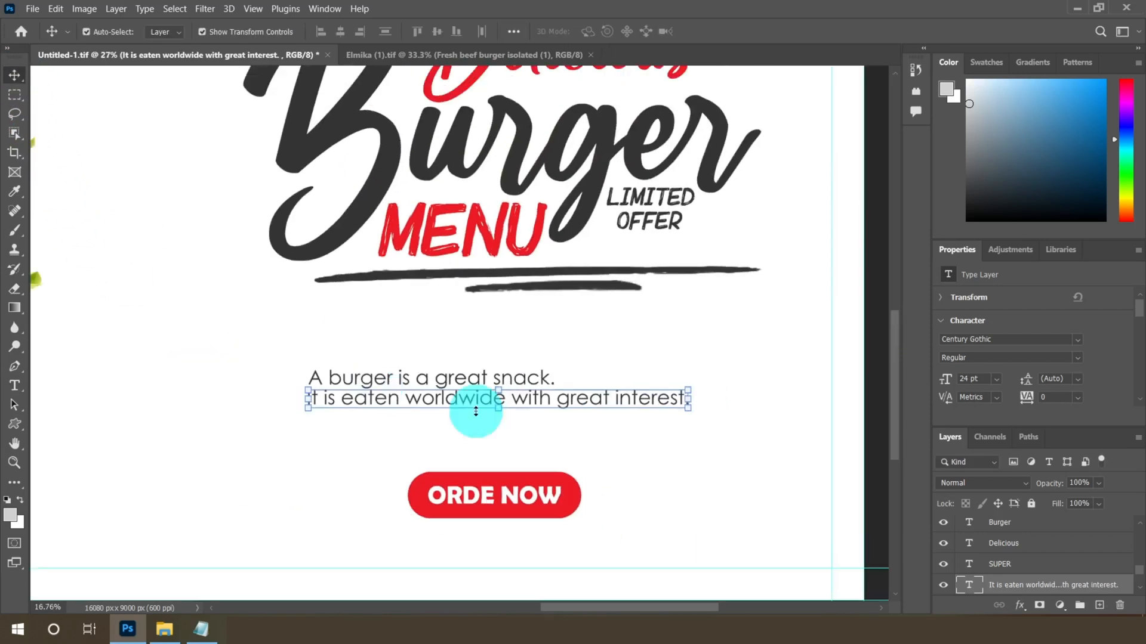
{"action": "right_click", "coordinate": [1073, 590]}
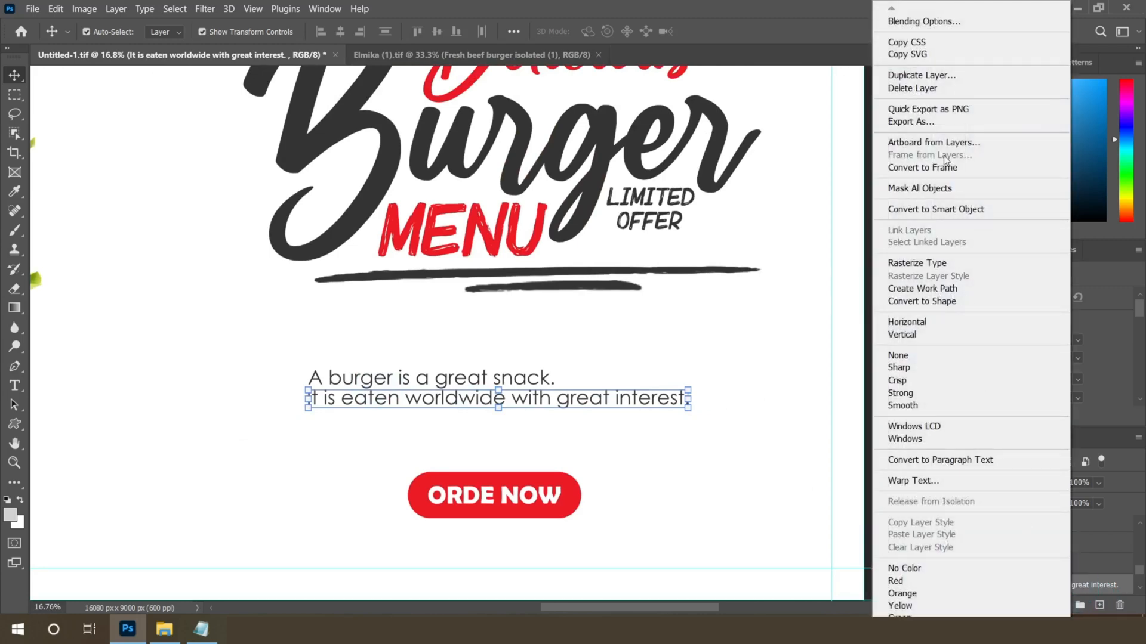
{"action": "left_click", "coordinate": [906, 76]}
{"action": "left_click", "coordinate": [701, 158]}
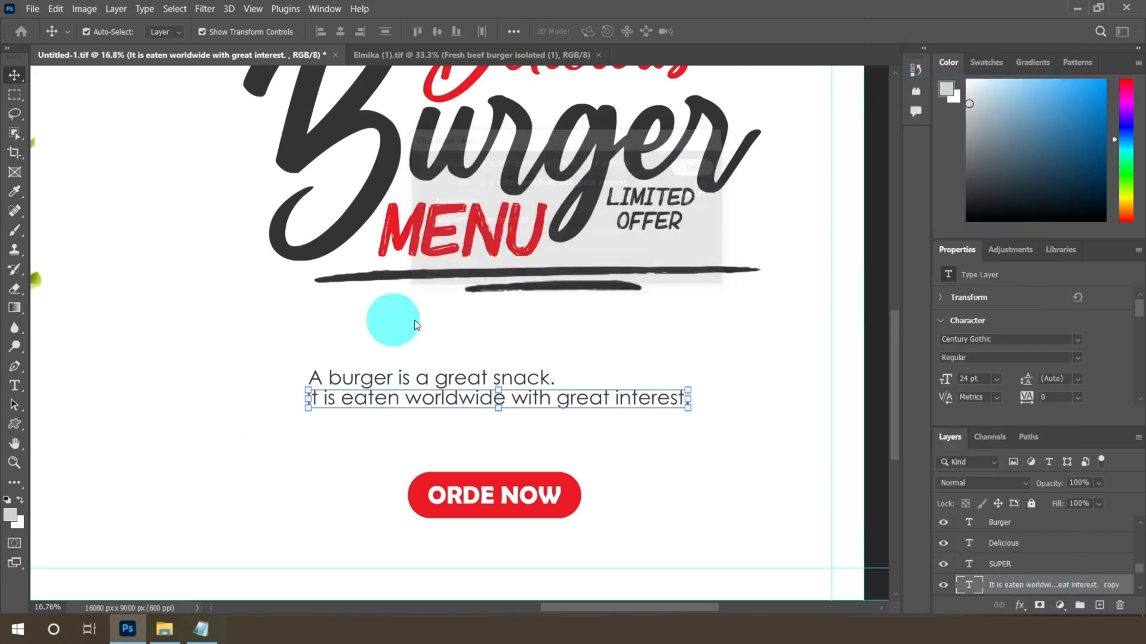
{"action": "scroll", "coordinate": [366, 412], "scroll_direction": "up", "scroll_amount": 3}
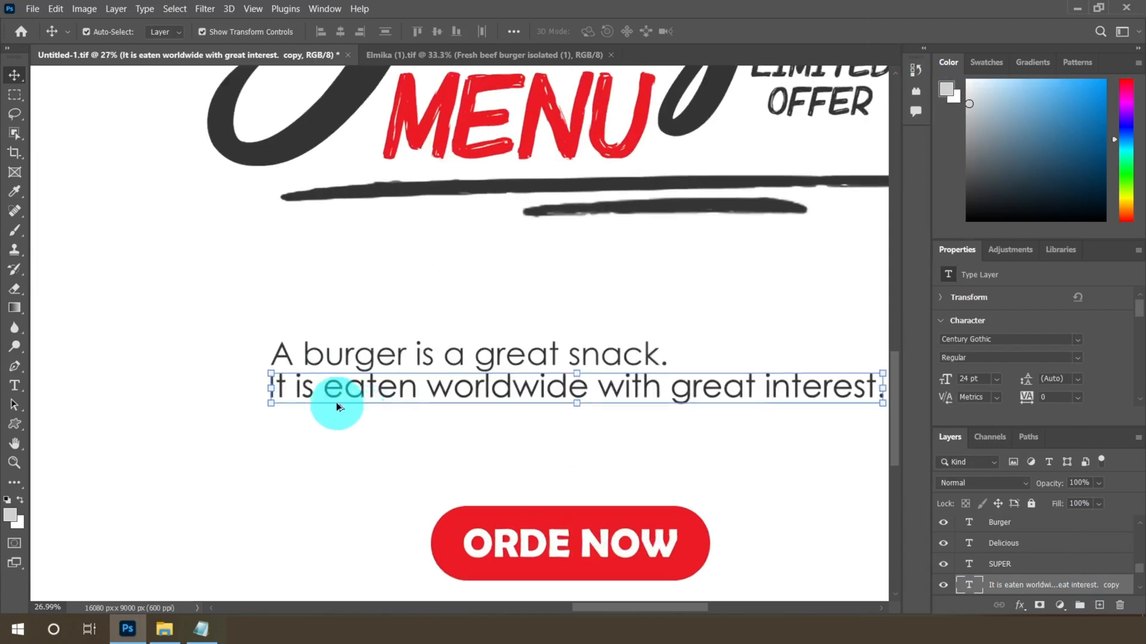
{"action": "left_click_drag", "start_coordinate": [332, 389], "coordinate": [322, 415]}
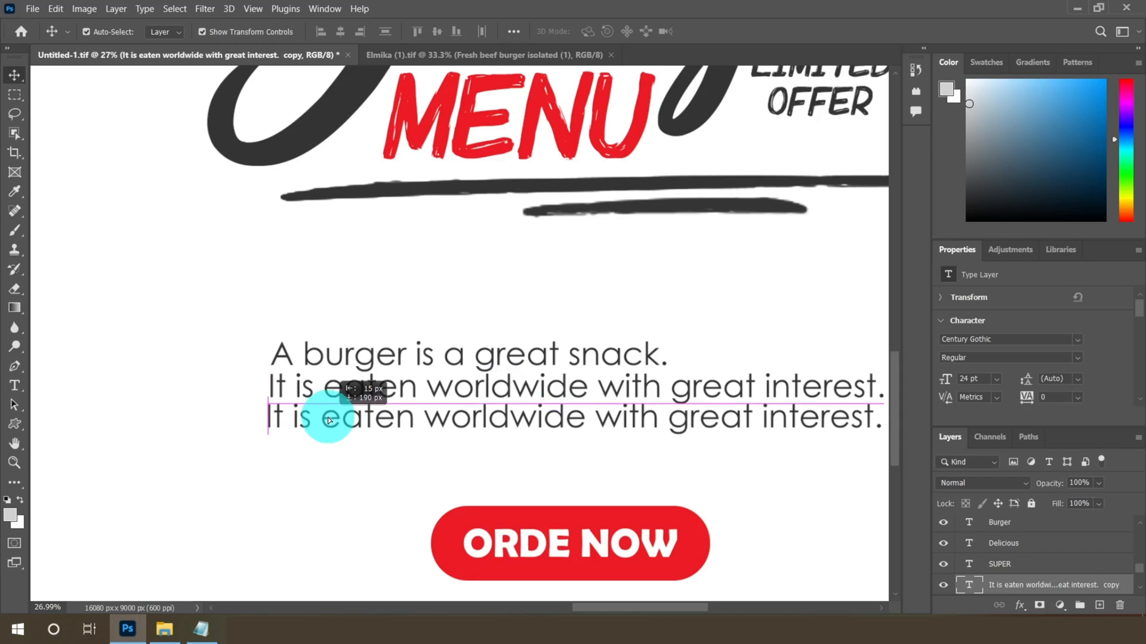
Copy "Every age group likes it. Burger is a very delicious food item." from the burger file in Notepad
{"action": "left_click", "coordinate": [201, 629]}
{"action": "left_click_drag", "start_coordinate": [11, 107], "coordinate": [364, 117]}
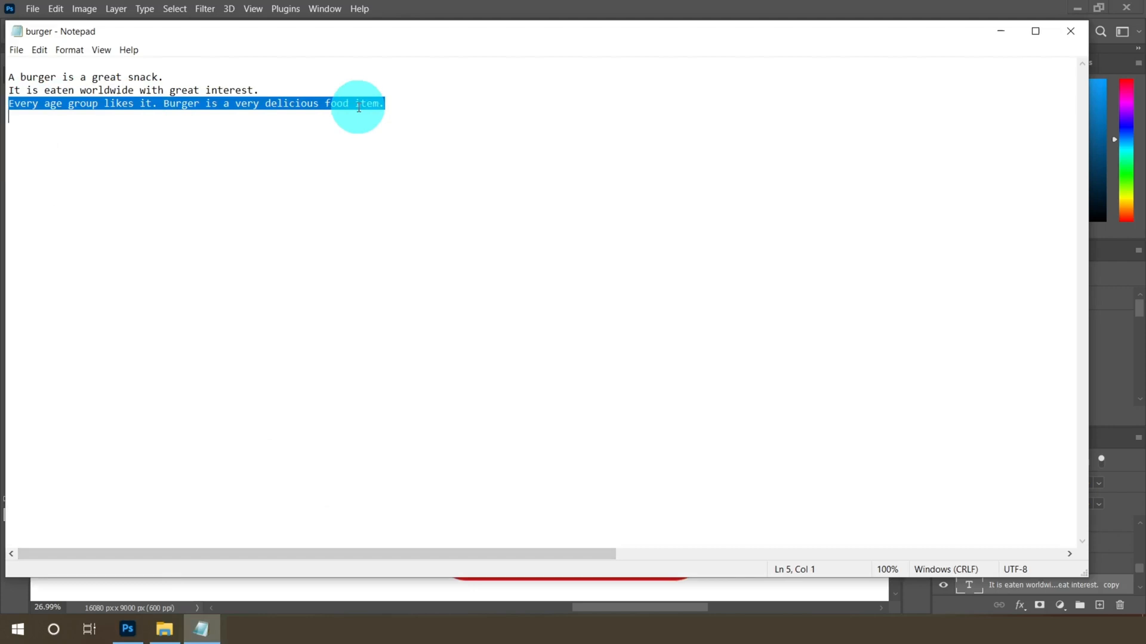
{"action": "right_click", "coordinate": [358, 107]}
{"action": "left_click", "coordinate": [376, 145]}
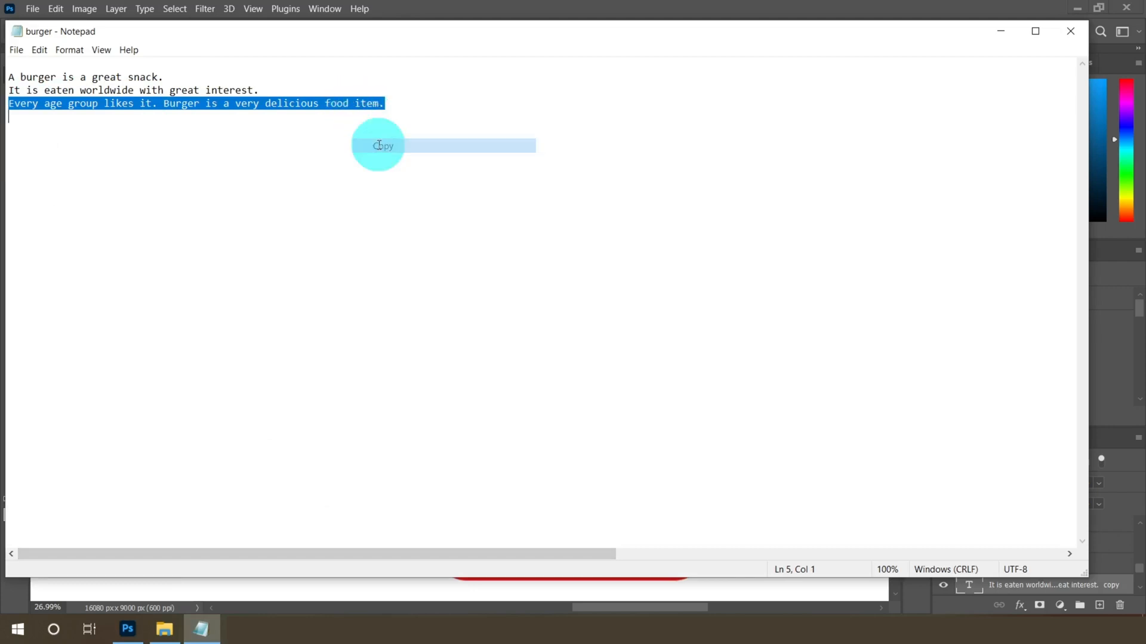
Paste the copied sentence over the third line's text and commit it
{"action": "left_click", "coordinate": [128, 629]}
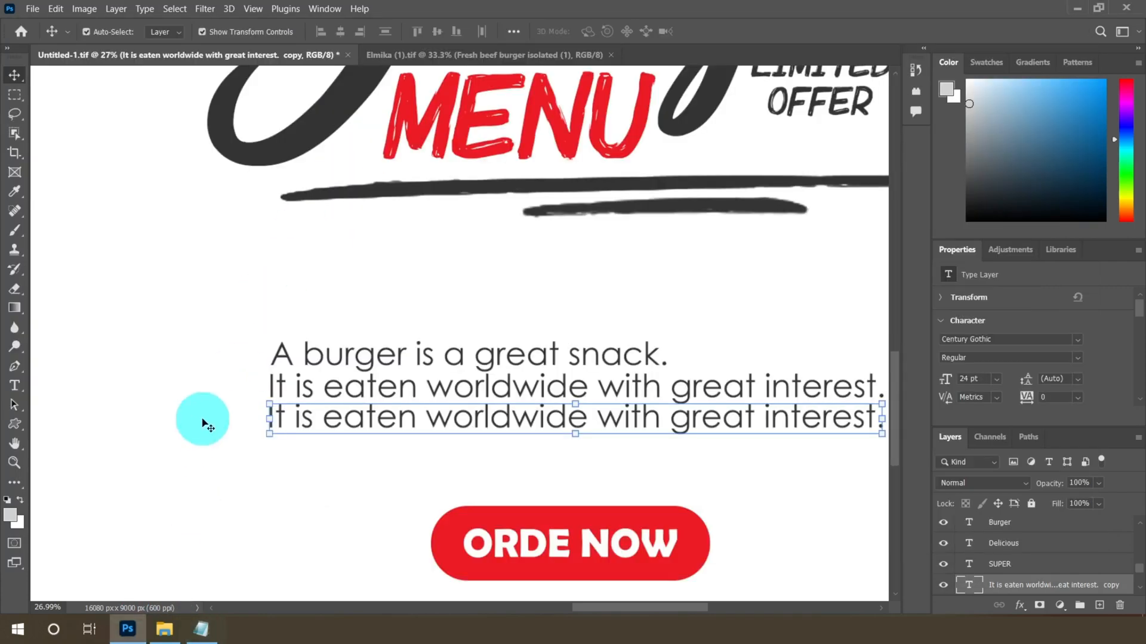
{"action": "left_click", "coordinate": [16, 387]}
{"action": "left_click", "coordinate": [286, 430]}
{"action": "left_click_drag", "start_coordinate": [285, 421], "coordinate": [898, 418]}
{"action": "right_click", "coordinate": [277, 412]}
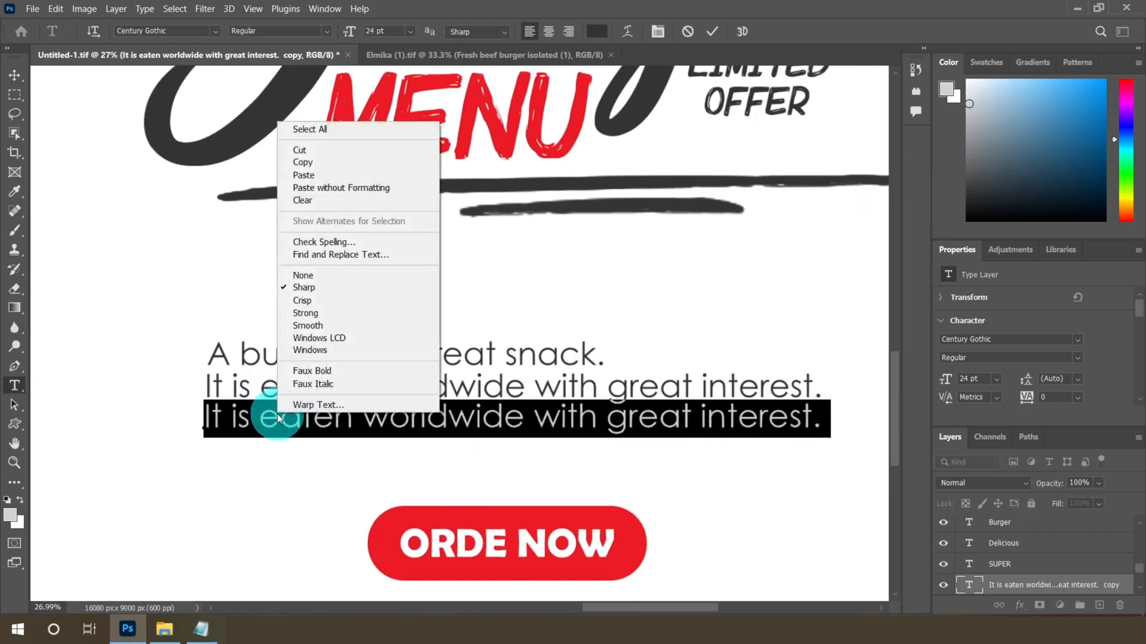
{"action": "left_click", "coordinate": [301, 175]}
{"action": "left_click", "coordinate": [14, 75]}
Inspect the three stacked sentence lines closely and at full banner view
{"action": "left_click", "coordinate": [216, 387]}
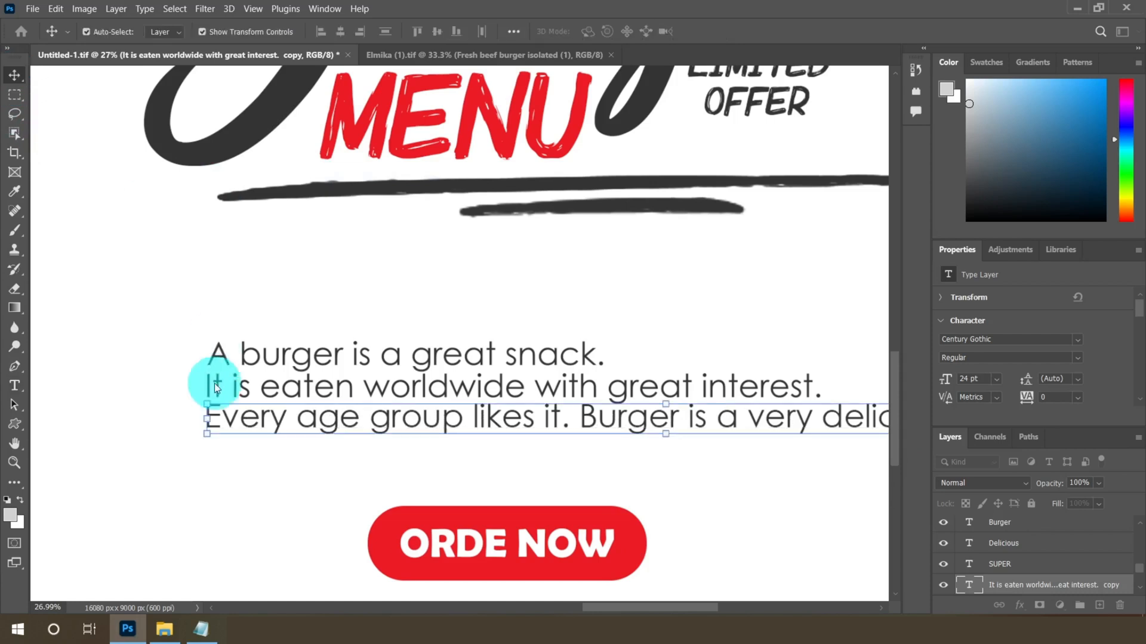
{"action": "left_click", "coordinate": [225, 426]}
{"action": "scroll", "coordinate": [229, 423], "scroll_direction": "up", "scroll_amount": 4}
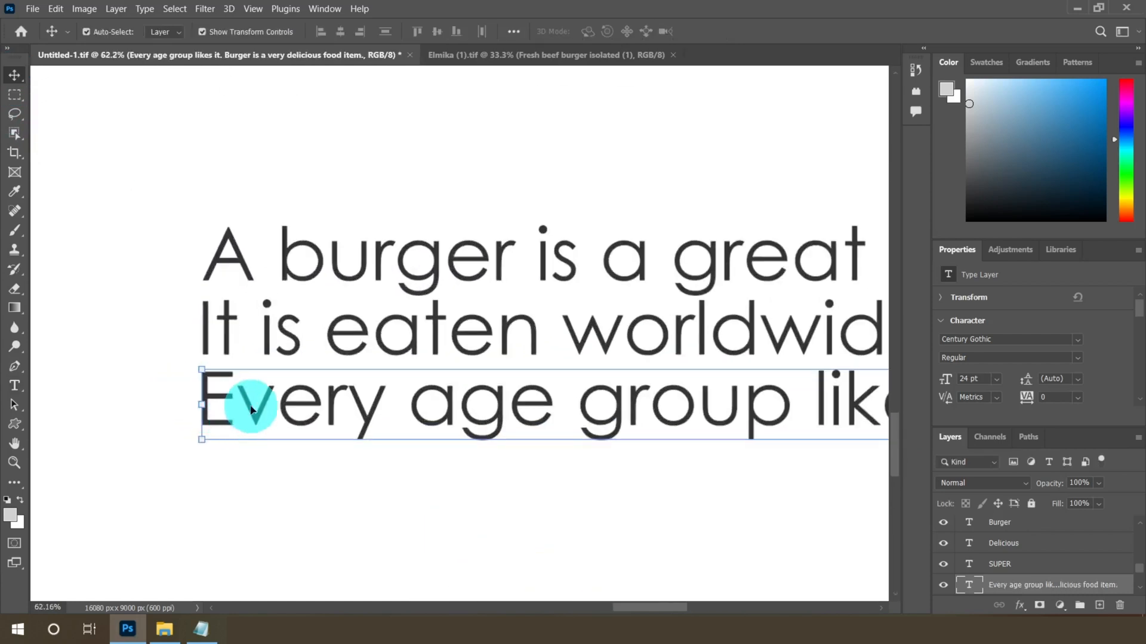
{"action": "left_click_drag", "start_coordinate": [252, 409], "coordinate": [252, 411]}
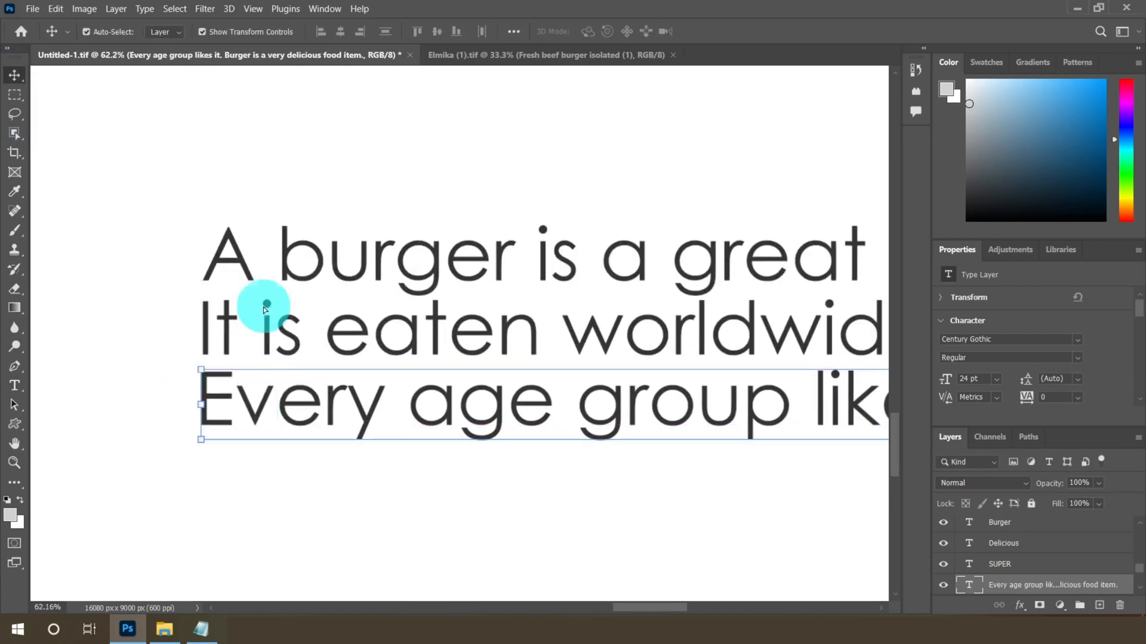
{"action": "left_click", "coordinate": [289, 256]}
{"action": "scroll", "coordinate": [269, 261], "scroll_direction": "down", "scroll_amount": 5}
{"action": "scroll", "coordinate": [401, 317], "scroll_direction": "down", "scroll_amount": 5}
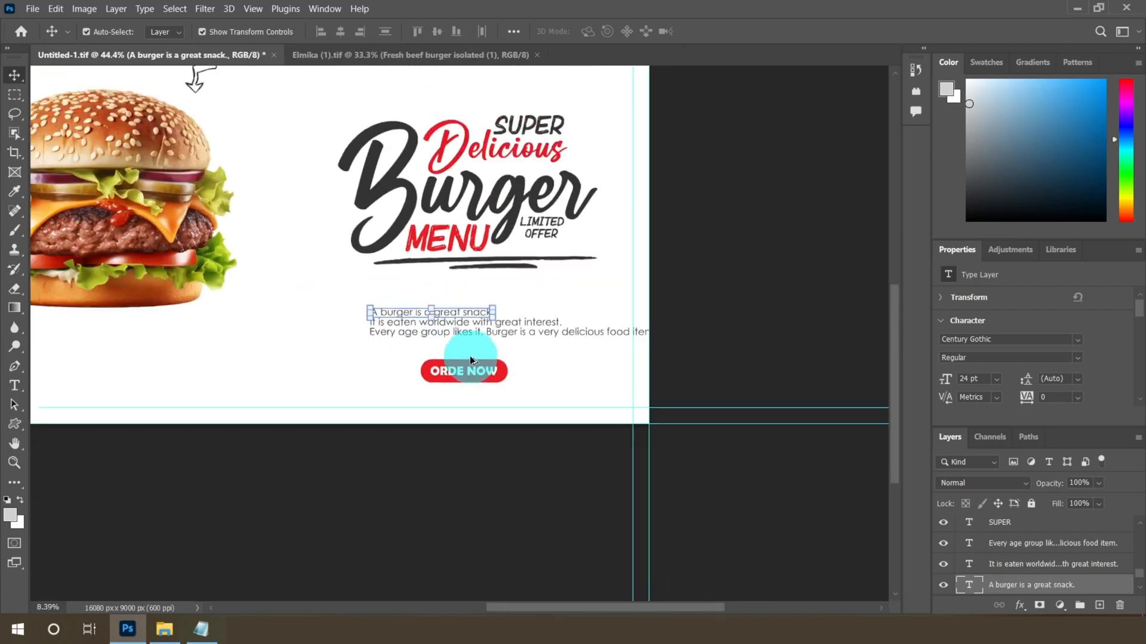
{"action": "scroll", "coordinate": [1064, 561], "scroll_direction": "down", "scroll_amount": 1}
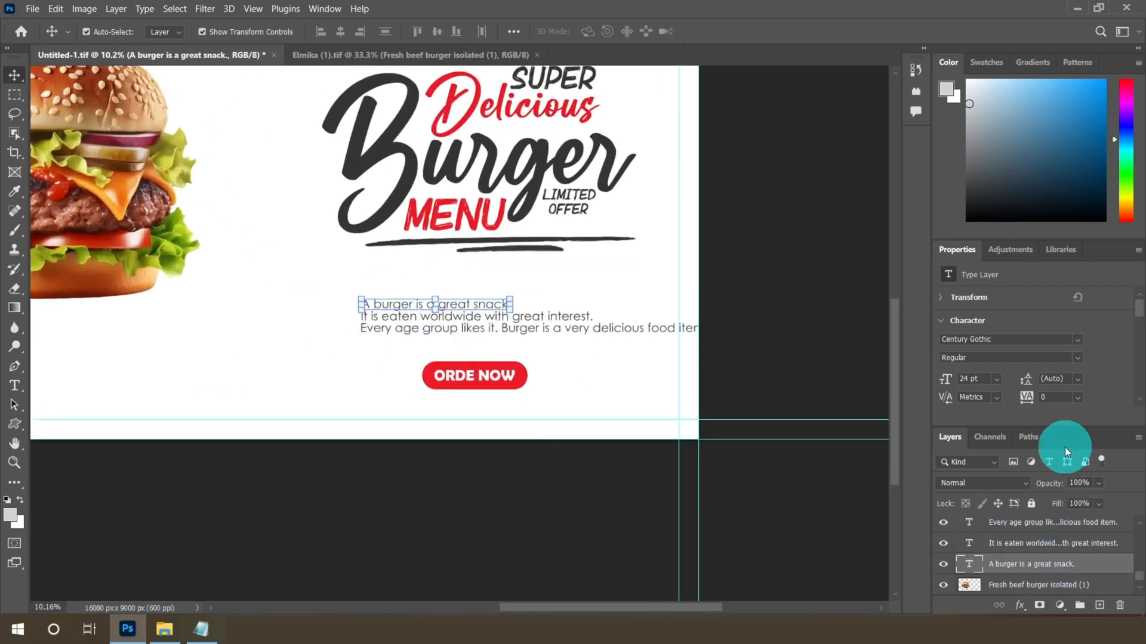
Undock the Layers panel into a floating window over the workspace
{"action": "left_click_drag", "start_coordinate": [1087, 241], "coordinate": [1038, 363]}
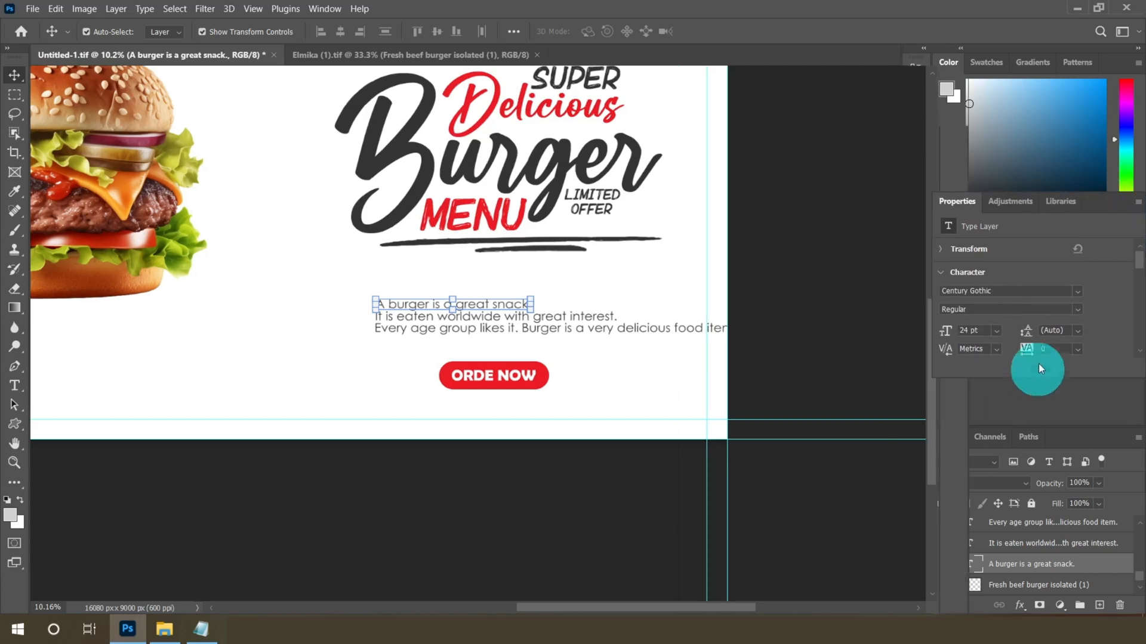
{"action": "left_click_drag", "start_coordinate": [1079, 443], "coordinate": [1009, 84]}
{"action": "left_click_drag", "start_coordinate": [1117, 340], "coordinate": [927, 134]}
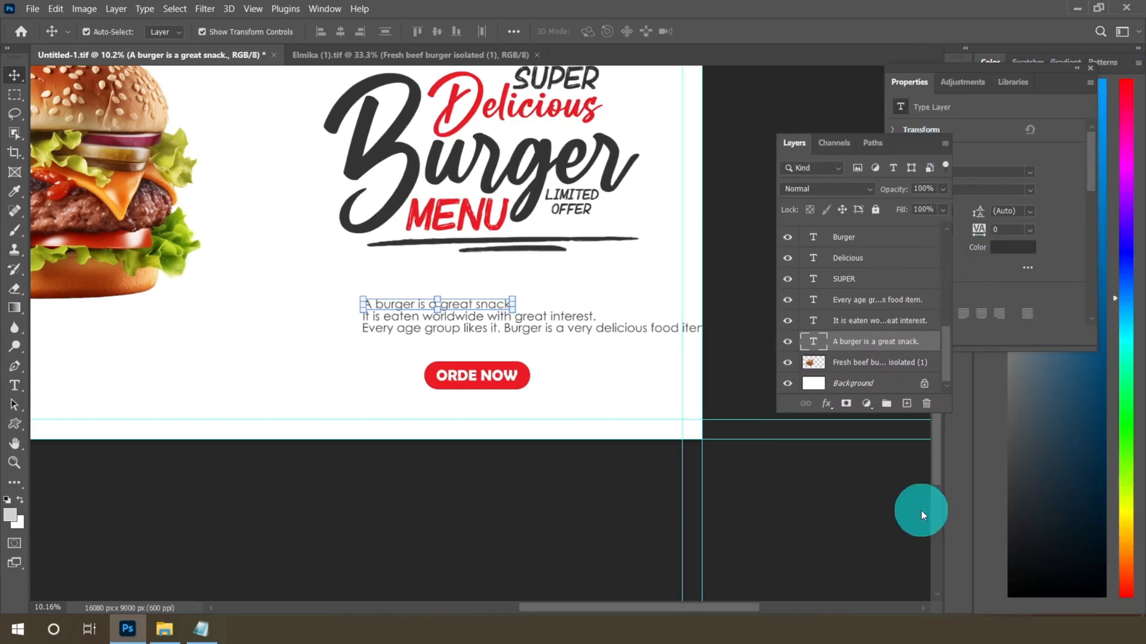
Enlarge the floating Layers panel so the full layer list is shown
{"action": "left_click_drag", "start_coordinate": [953, 420], "coordinate": [990, 567]}
{"action": "scroll", "coordinate": [417, 345], "scroll_direction": "down", "scroll_amount": 3}
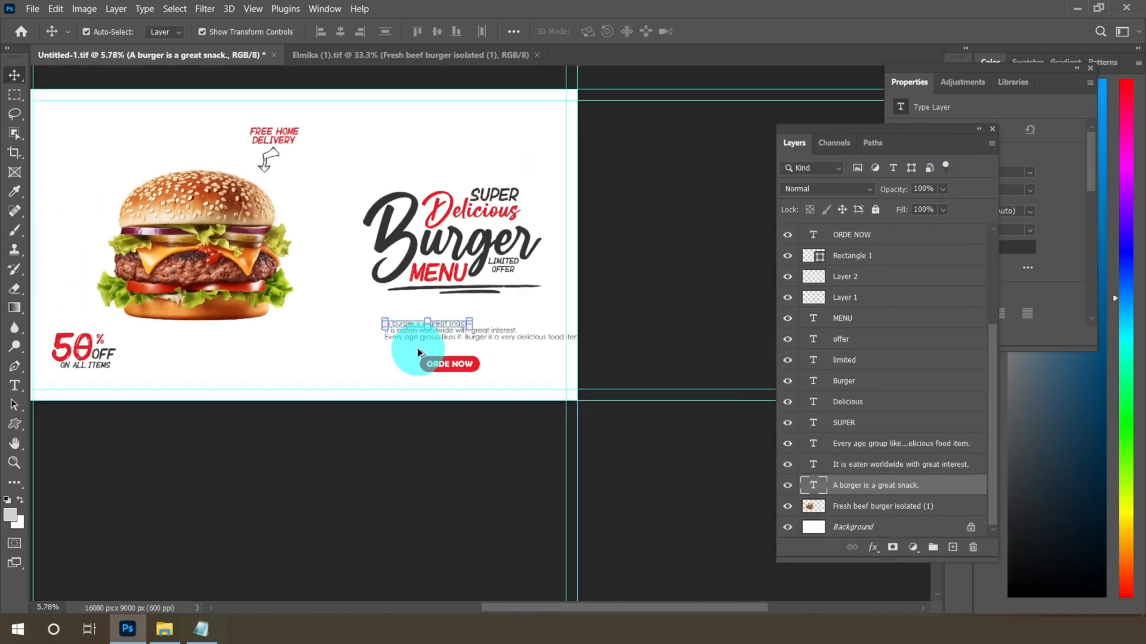
{"action": "scroll", "coordinate": [440, 348], "scroll_direction": "up", "scroll_amount": 5}
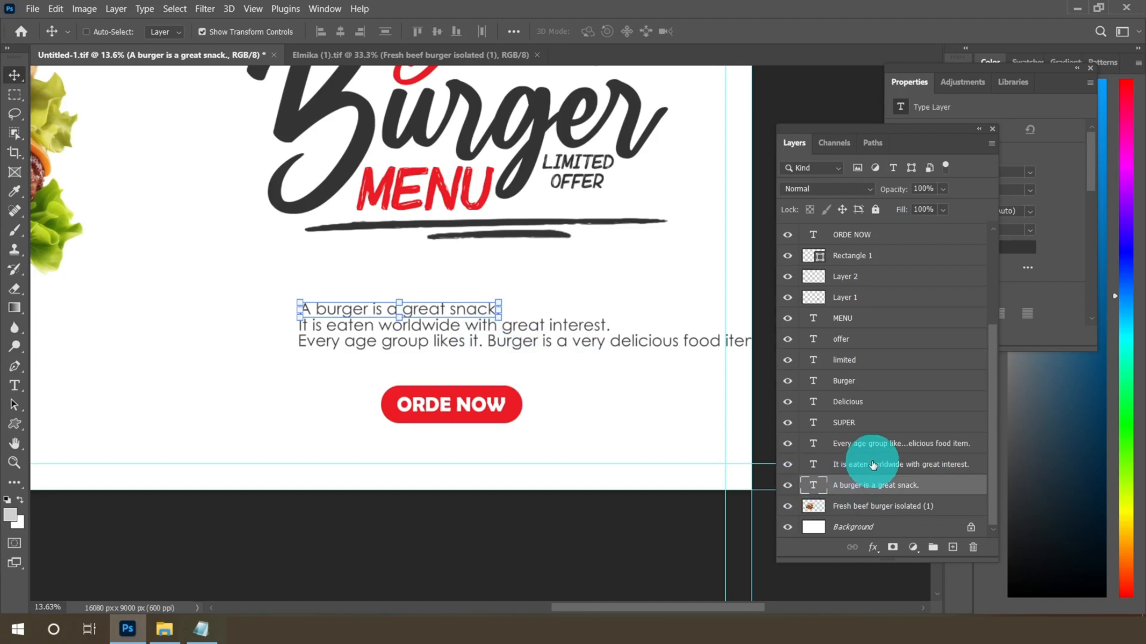
Select all three description text layers and move them left and slightly down beneath the headline
{"action": "left_click", "coordinate": [869, 464], "text": "ctrl"}
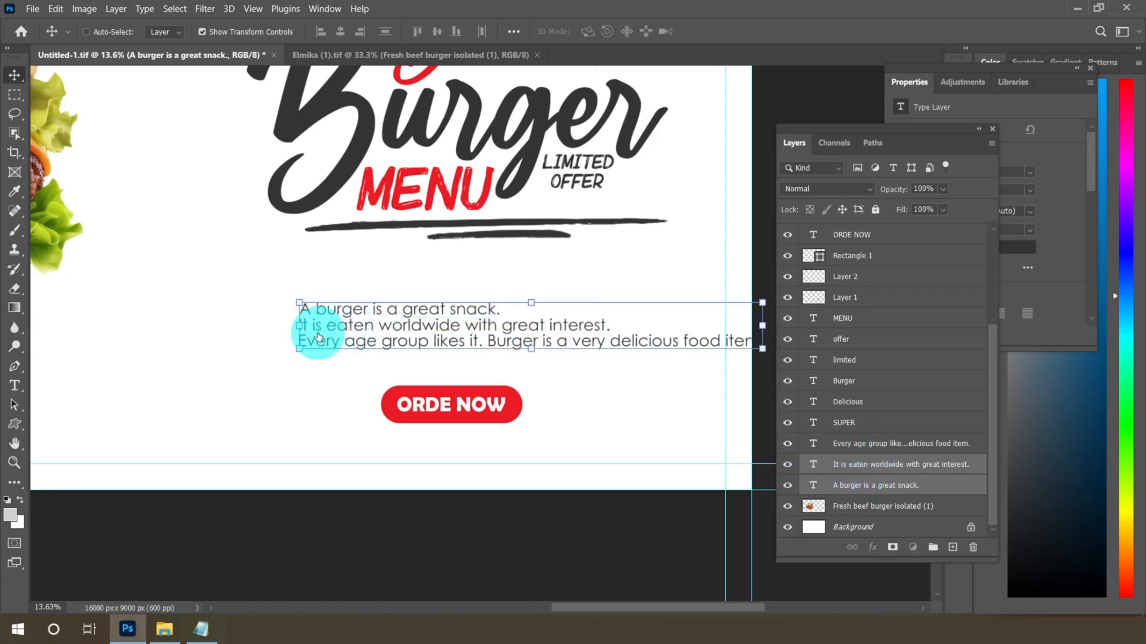
{"action": "left_click_drag", "start_coordinate": [319, 337], "coordinate": [283, 333]}
{"action": "key", "text": "shift+Down"}
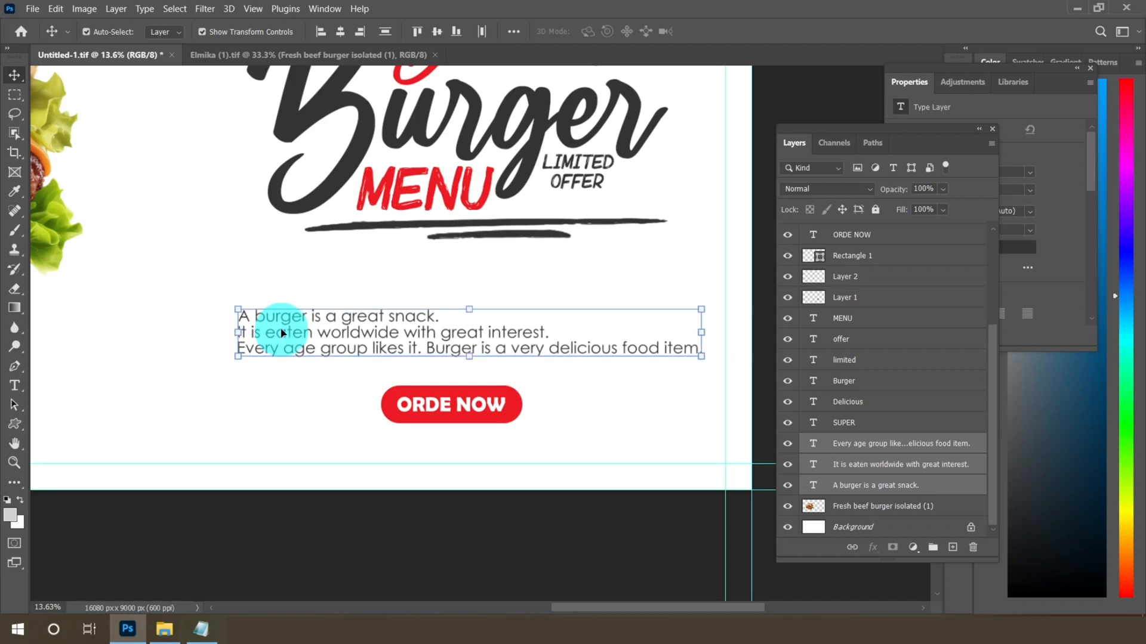
{"action": "key", "text": "shift+Down"}
{"action": "key", "text": "shift+Down"}
{"action": "key", "text": "shift+Down"}
{"action": "key", "text": "shift+Down"}
{"action": "key", "text": "shift+Down"}
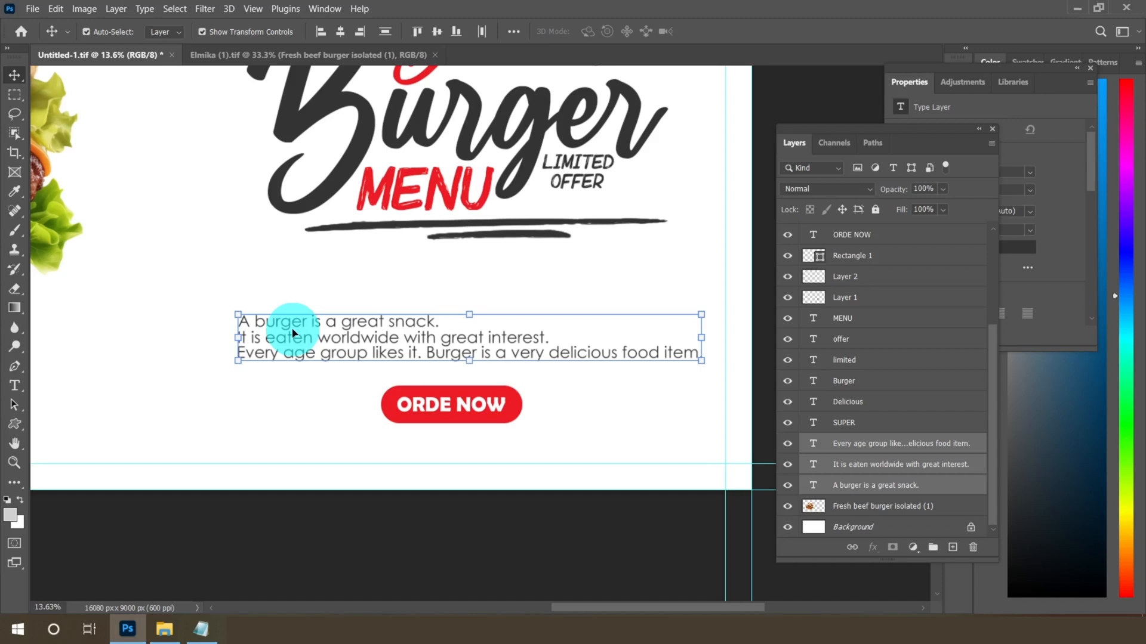
{"action": "left_click_drag", "start_coordinate": [292, 333], "coordinate": [393, 377]}
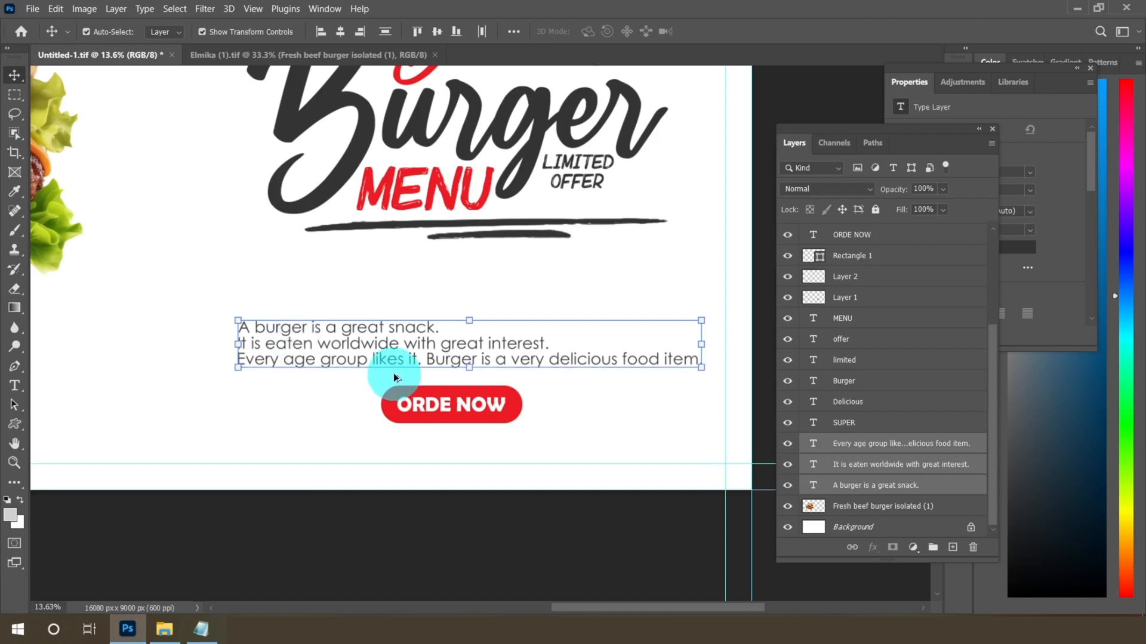
Add a new empty layer directly above the burger photo layer
{"action": "scroll", "coordinate": [394, 377], "scroll_direction": "down", "scroll_amount": 4}
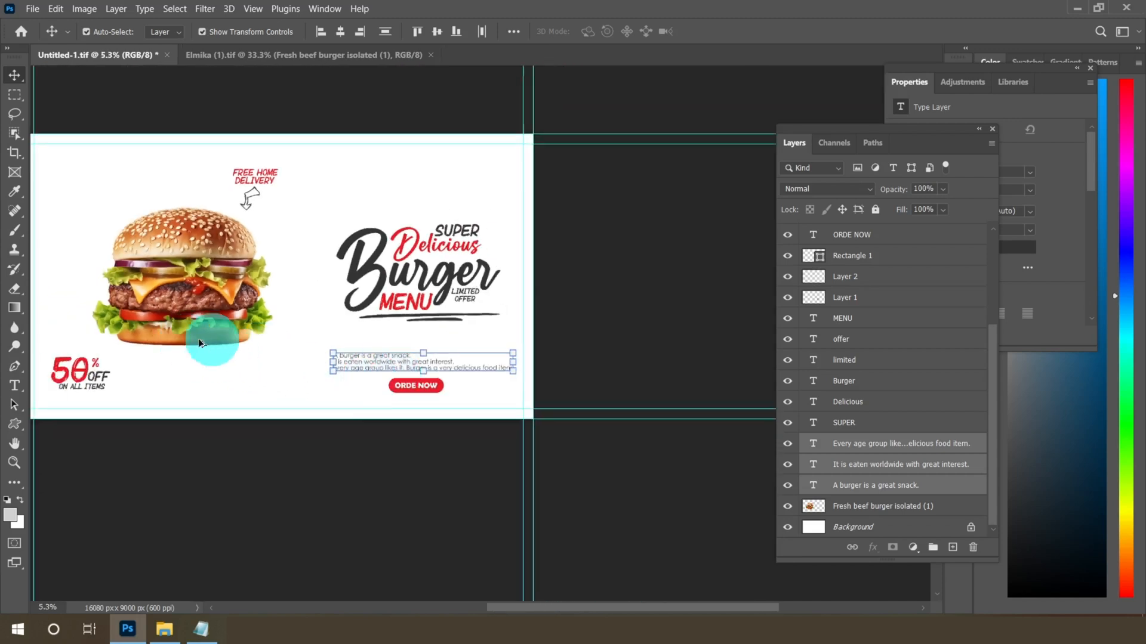
{"action": "scroll", "coordinate": [128, 302], "scroll_direction": "up", "scroll_amount": 1}
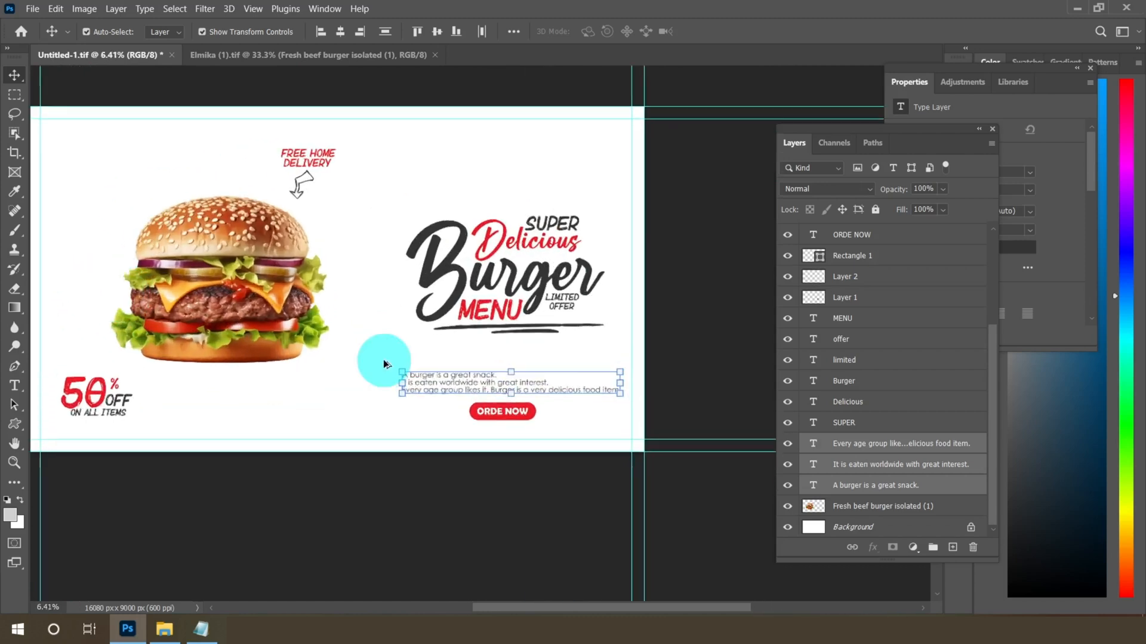
{"action": "left_click", "coordinate": [13, 95]}
{"action": "scroll", "coordinate": [414, 393], "scroll_direction": "down", "scroll_amount": 2}
{"action": "scroll", "coordinate": [180, 199], "scroll_direction": "up", "scroll_amount": 3}
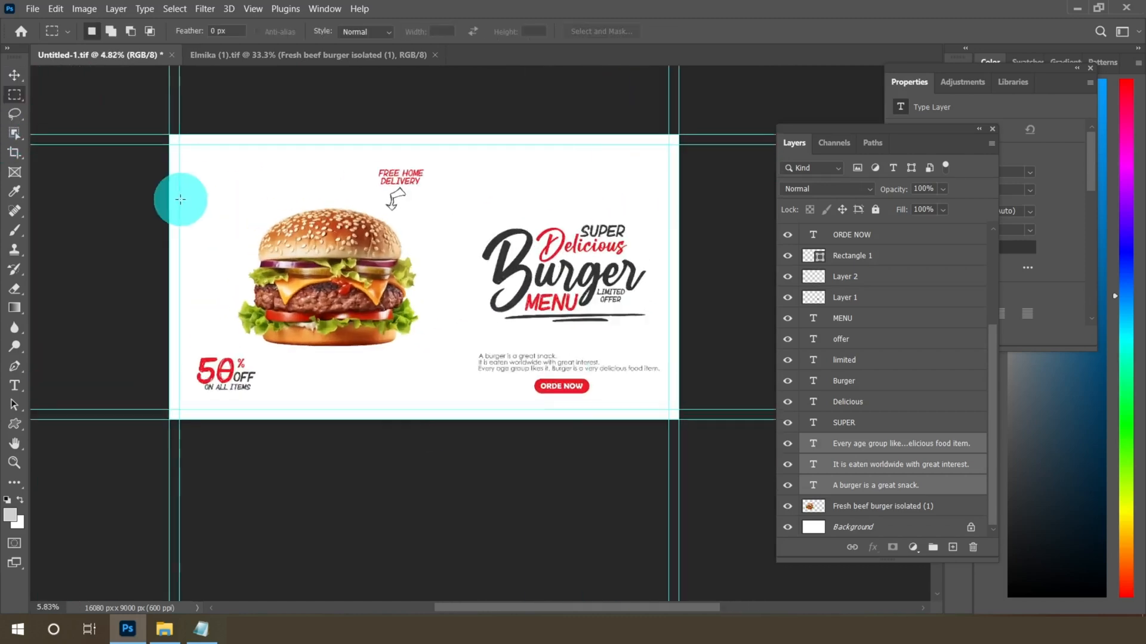
{"action": "scroll", "coordinate": [437, 330], "scroll_direction": "up", "scroll_amount": 1}
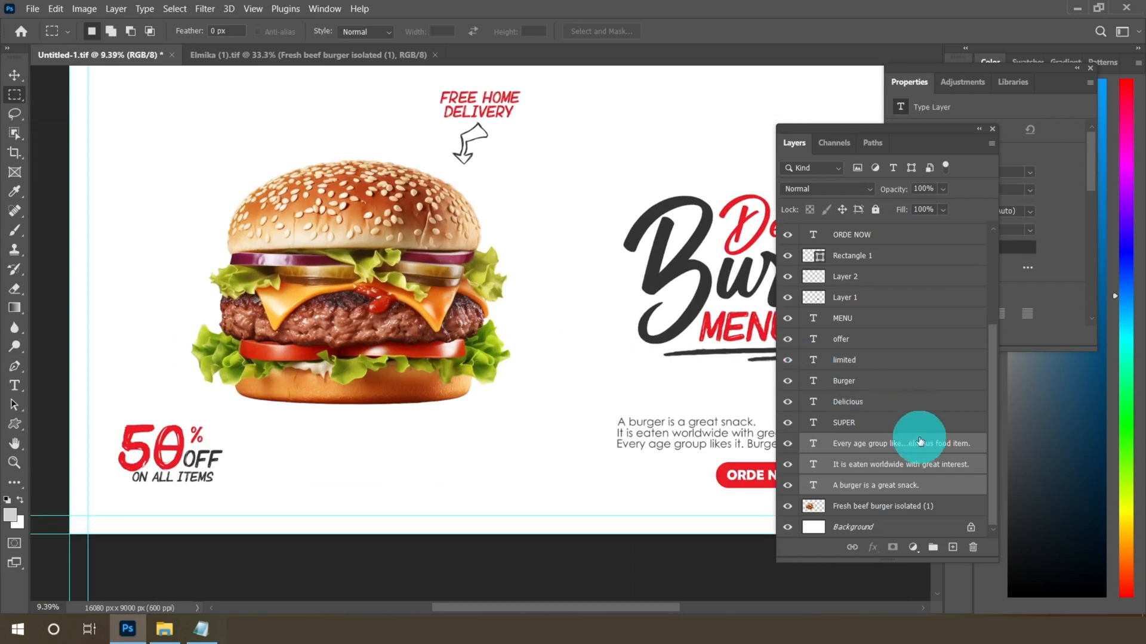
{"action": "left_click", "coordinate": [893, 508]}
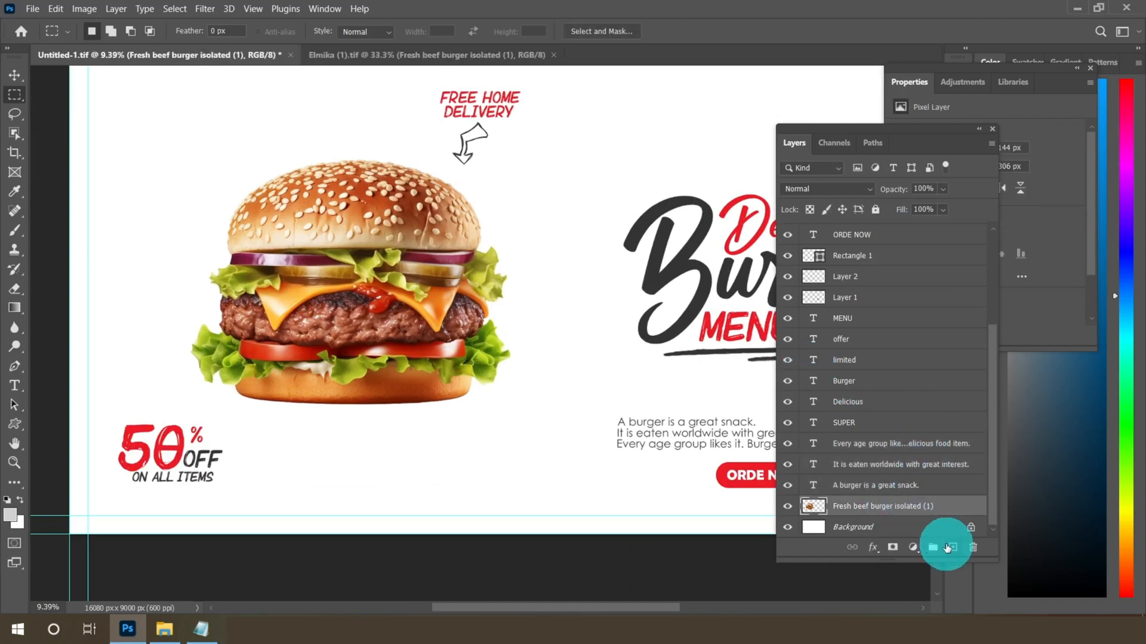
{"action": "left_click", "coordinate": [952, 547]}
Pick the Brush tool with a Hard Round brush at 5000 px size and 0% hardness
{"action": "scroll", "coordinate": [287, 376], "scroll_direction": "up", "scroll_amount": 2}
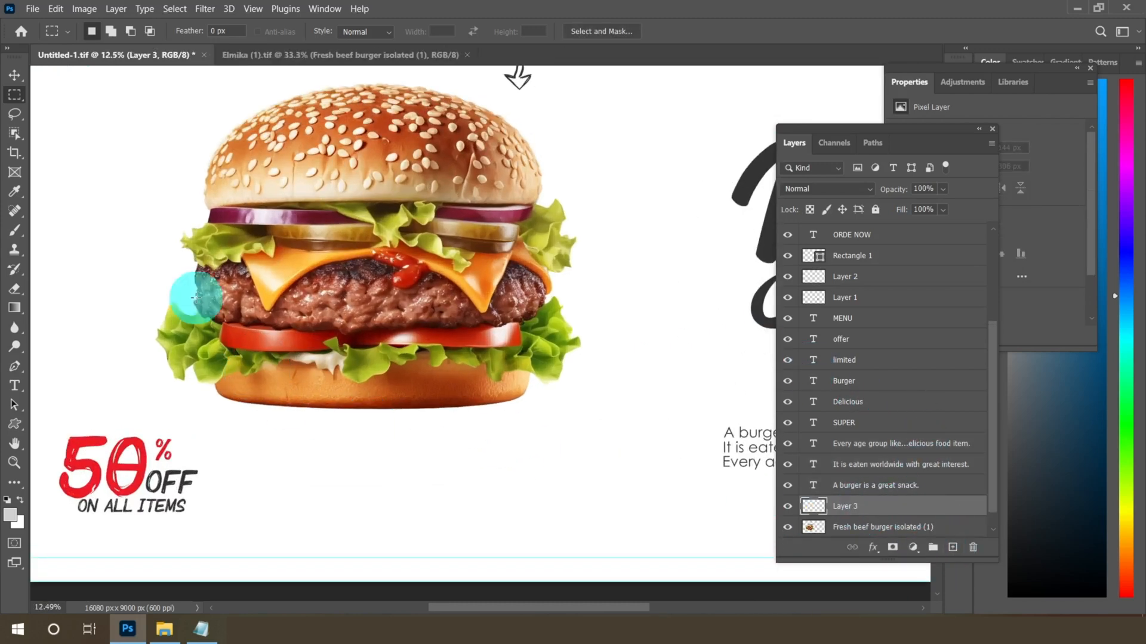
{"action": "left_click", "coordinate": [16, 233]}
{"action": "left_click", "coordinate": [110, 37]}
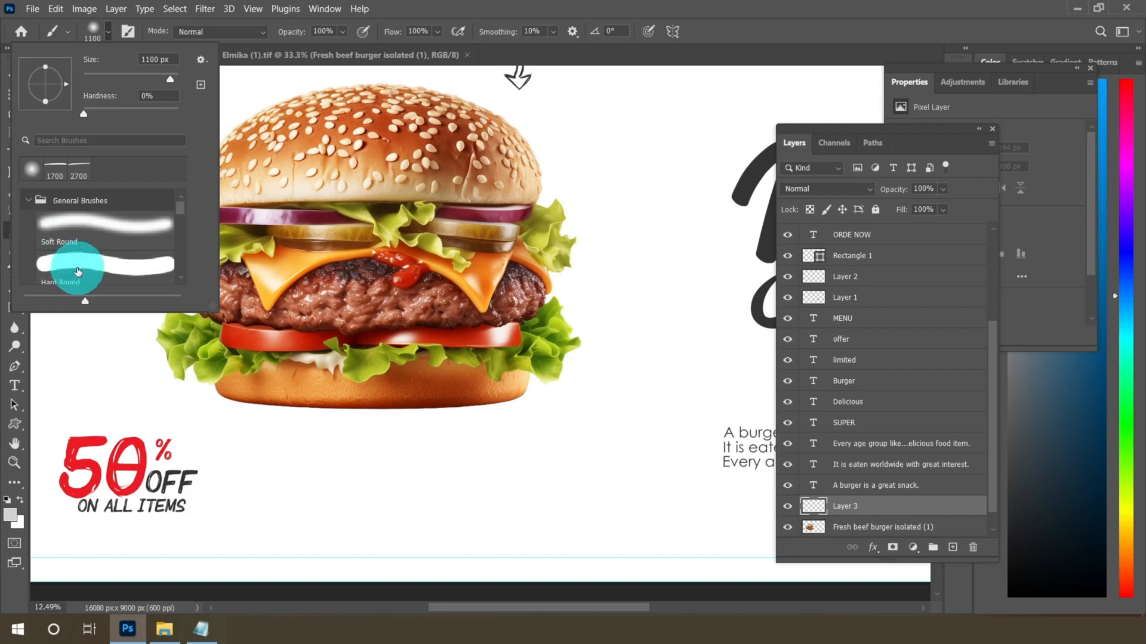
{"action": "left_click", "coordinate": [77, 269]}
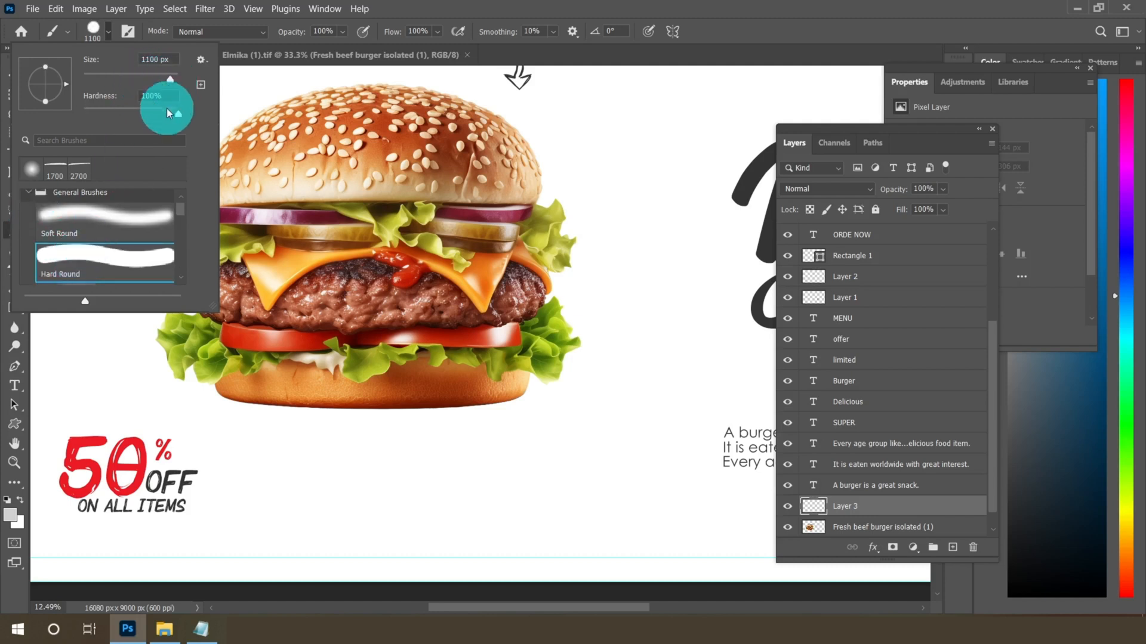
{"action": "left_click_drag", "start_coordinate": [175, 114], "coordinate": [77, 112]}
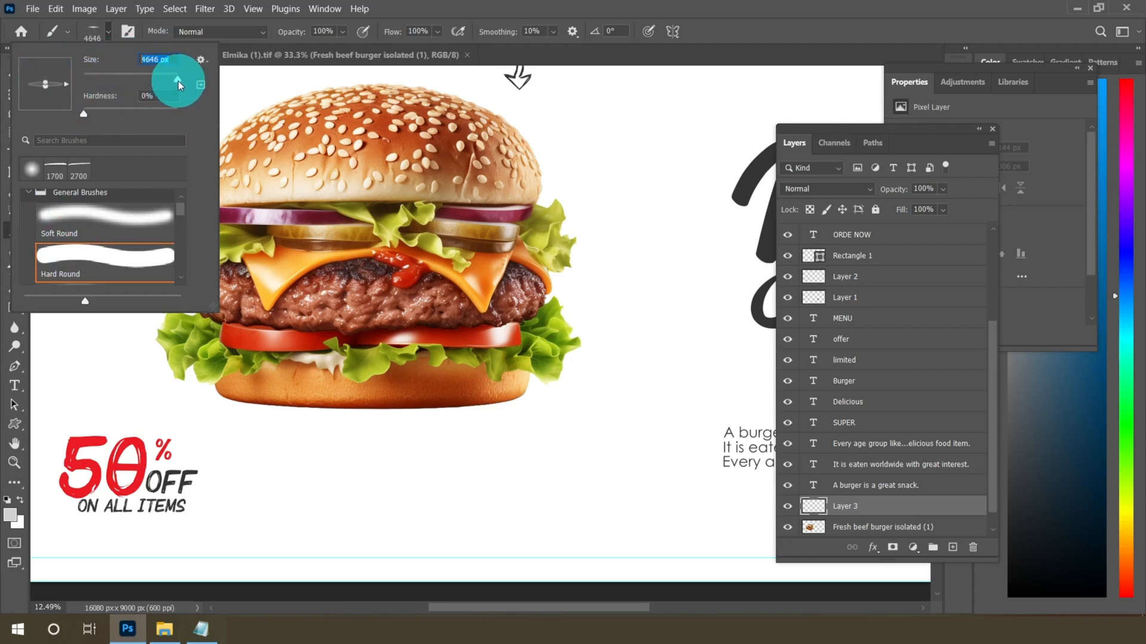
Set the foreground color to black, 000000
{"action": "left_click", "coordinate": [13, 519]}
{"action": "mouse_move", "coordinate": [468, 298]}
{"action": "left_mouse_down"}
{"action": "mouse_move", "coordinate": [445, 291]}
{"action": "mouse_move", "coordinate": [387, 328]}
{"action": "left_mouse_up"}
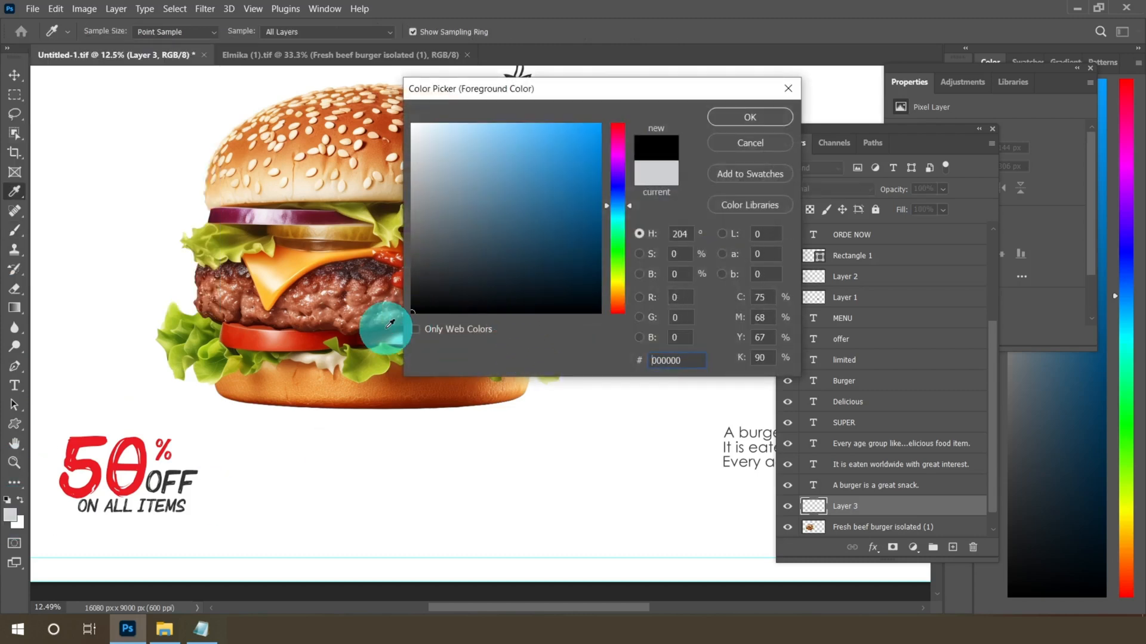
{"action": "left_click", "coordinate": [665, 361]}
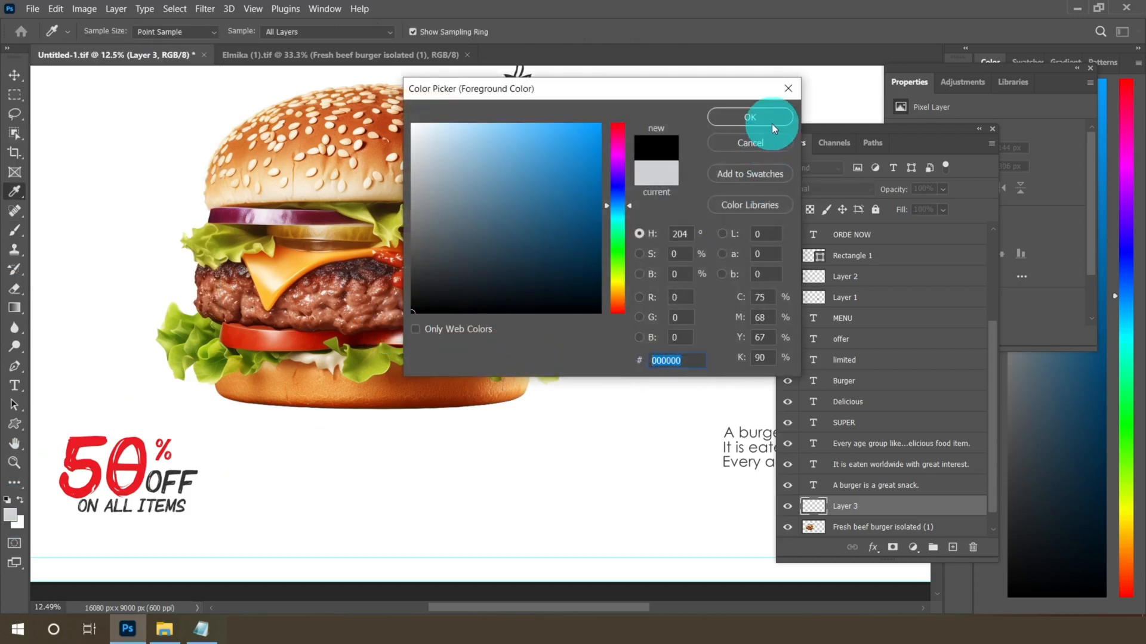
{"action": "left_click", "coordinate": [750, 117]}
Paint a soft black shadow under the burger on the new layer and nudge it up beneath the bun
{"action": "left_click", "coordinate": [358, 428]}
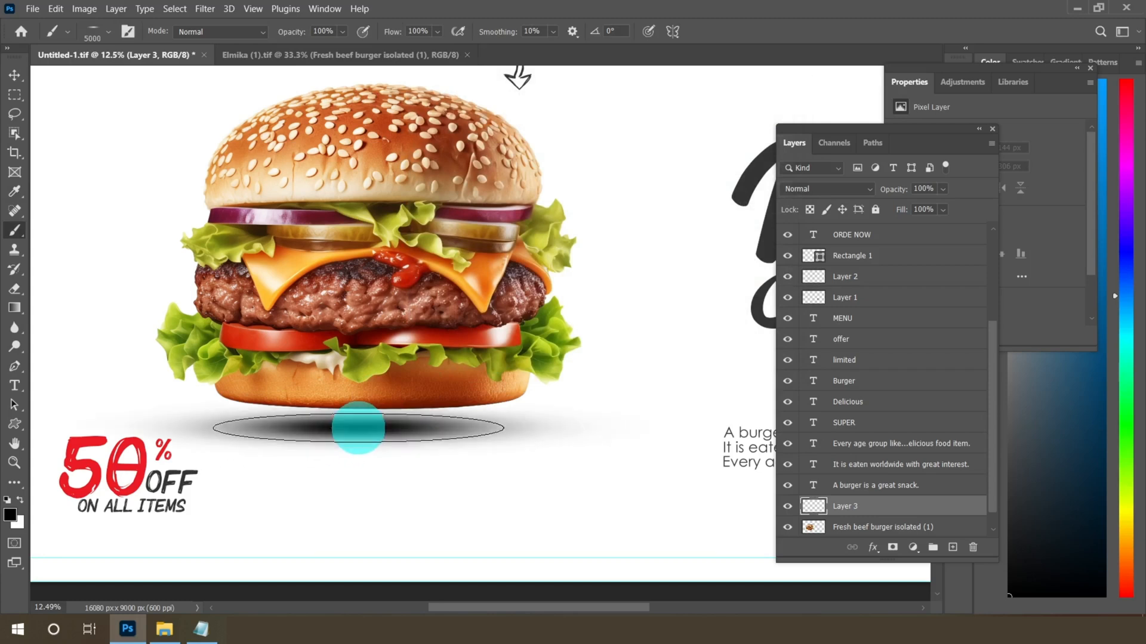
{"action": "left_click", "coordinate": [15, 75]}
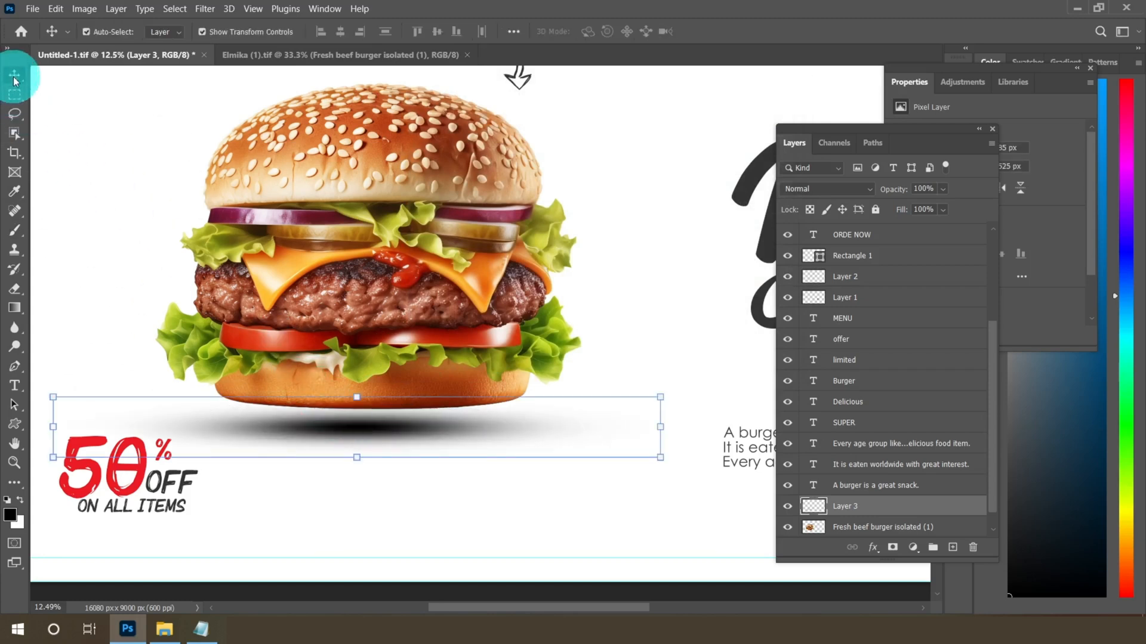
{"action": "left_click", "coordinate": [378, 440]}
{"action": "left_click_drag", "start_coordinate": [378, 441], "coordinate": [382, 425]}
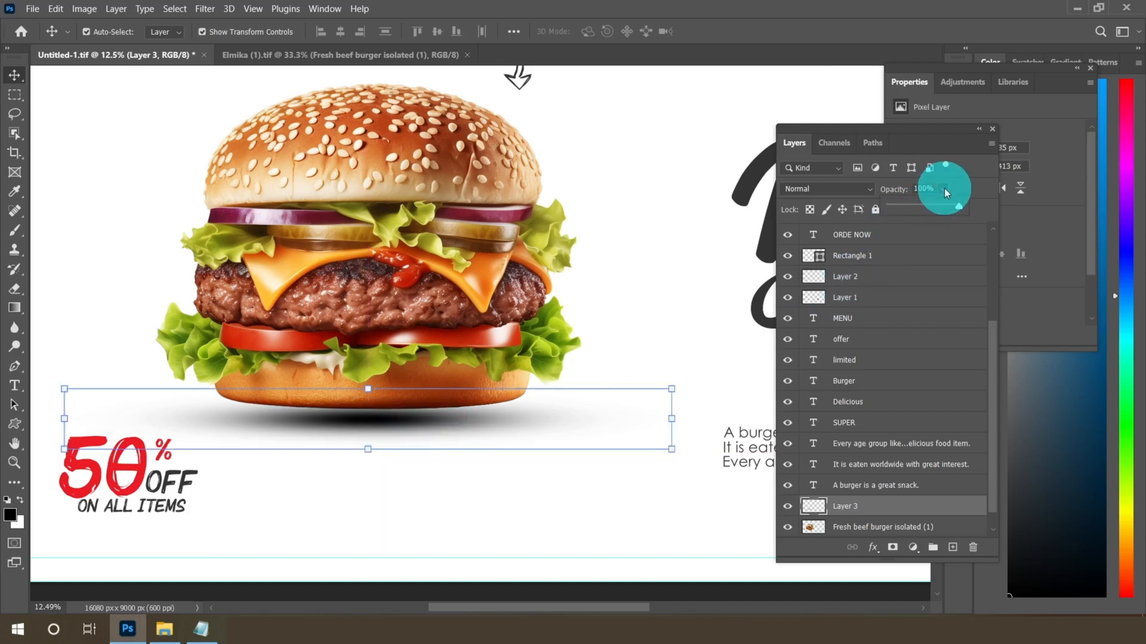
Lower the shadow layer's opacity to 68%
{"action": "left_click_drag", "start_coordinate": [931, 210], "coordinate": [926, 211]}
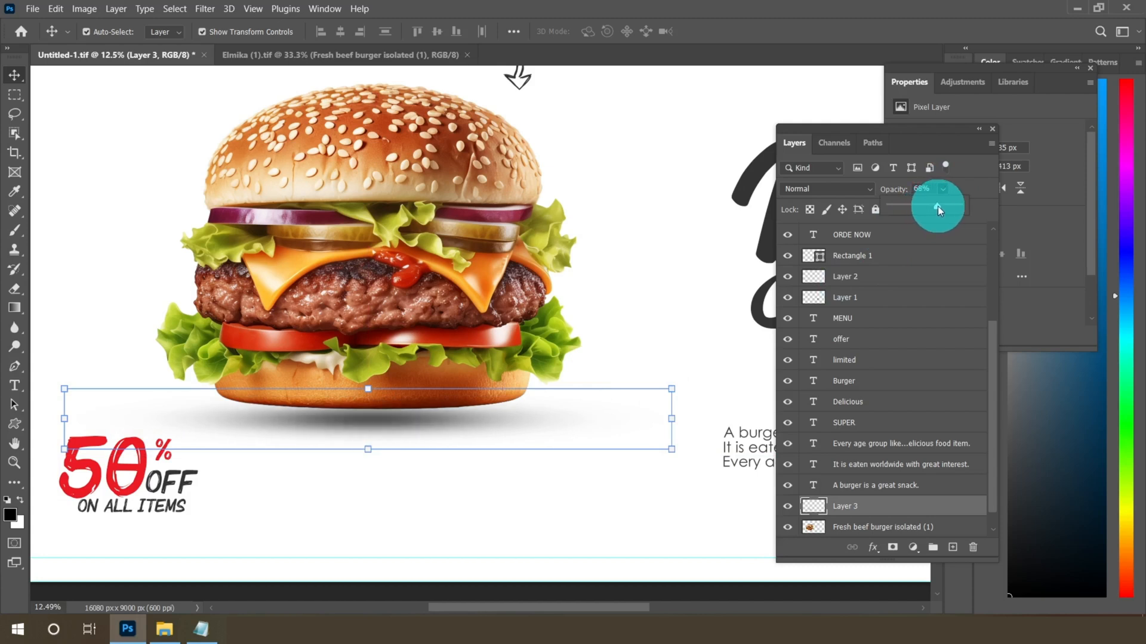
{"action": "left_click_drag", "start_coordinate": [938, 209], "coordinate": [936, 210]}
{"action": "left_click", "coordinate": [14, 95]}
Move the shadow layer below the burger photo layer in the layer stack
{"action": "scroll", "coordinate": [443, 372], "scroll_direction": "down", "scroll_amount": 2}
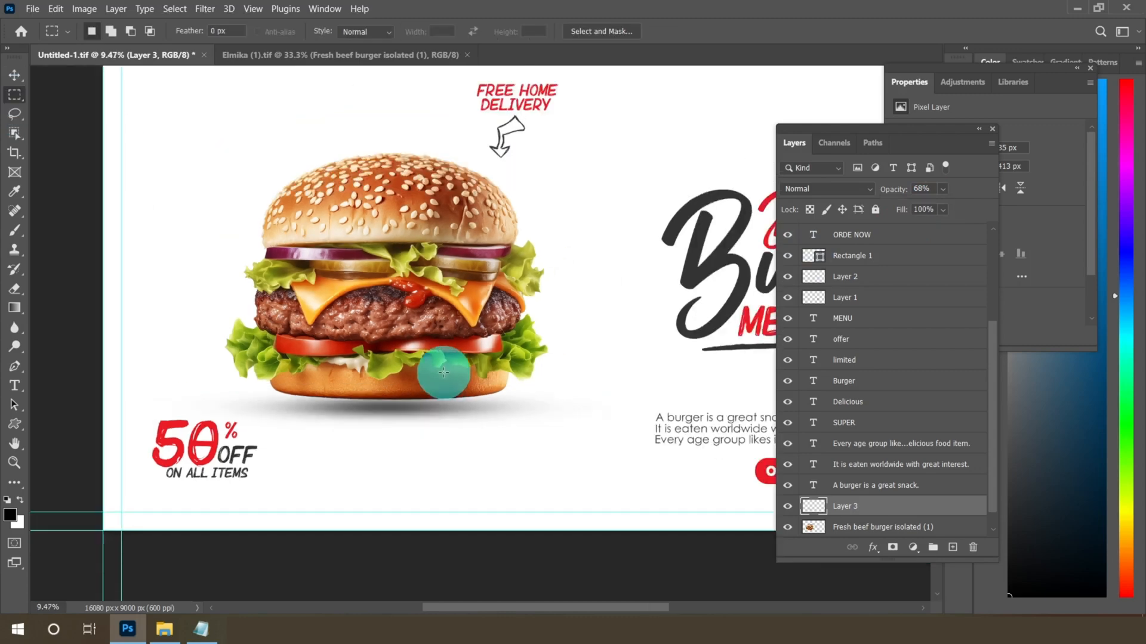
{"action": "scroll", "coordinate": [443, 372], "scroll_direction": "down", "scroll_amount": 3}
{"action": "scroll", "coordinate": [660, 327], "scroll_direction": "up", "scroll_amount": 1}
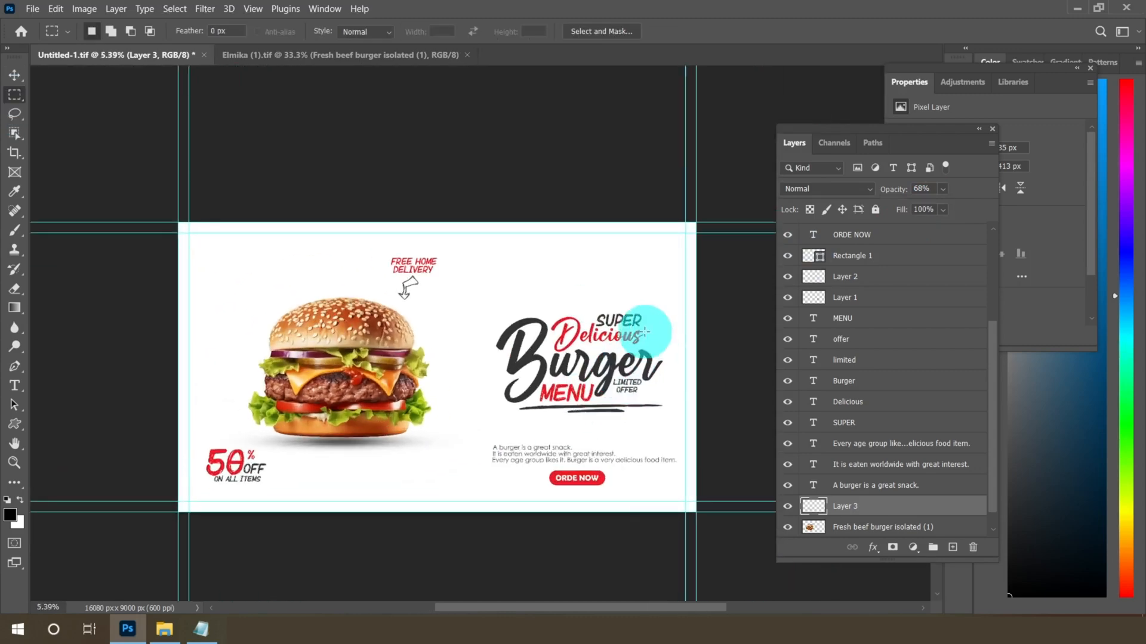
{"action": "scroll", "coordinate": [415, 440], "scroll_direction": "up", "scroll_amount": 1}
{"action": "scroll", "coordinate": [436, 446], "scroll_direction": "up", "scroll_amount": 1}
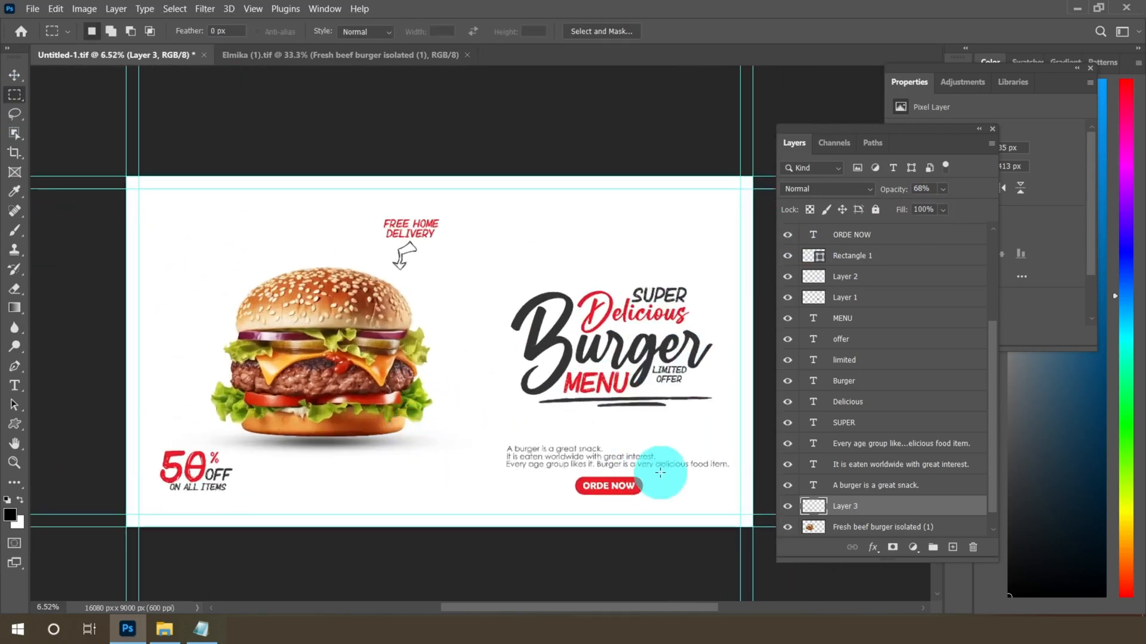
{"action": "scroll", "coordinate": [476, 398], "scroll_direction": "down", "scroll_amount": 2}
{"action": "scroll", "coordinate": [476, 398], "scroll_direction": "up", "scroll_amount": 1}
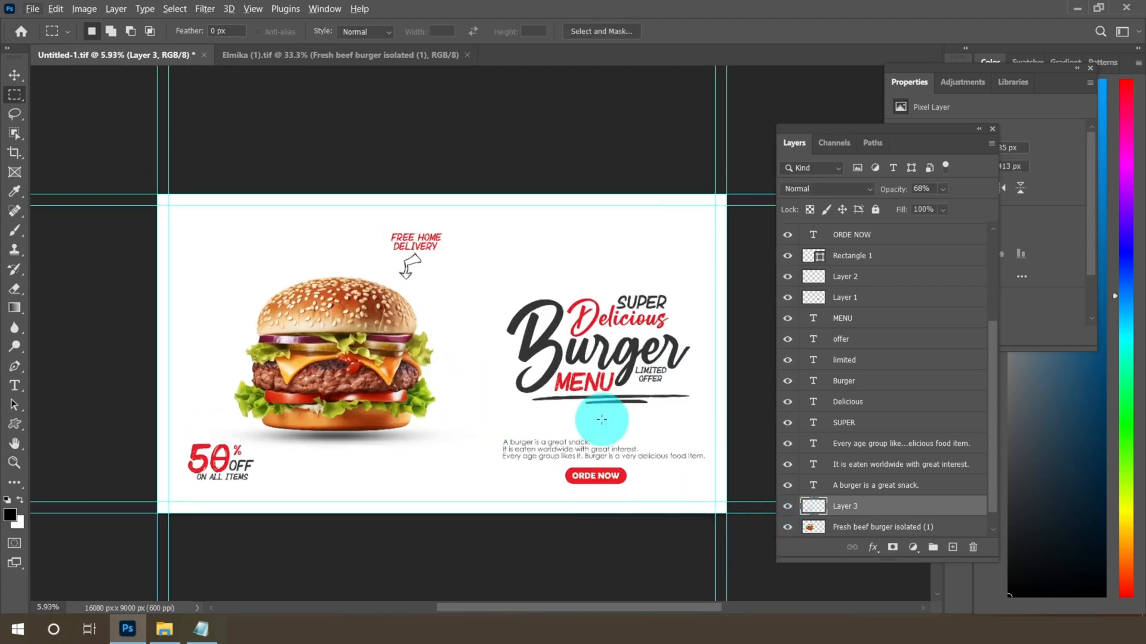
{"action": "scroll", "coordinate": [935, 492], "scroll_direction": "down", "scroll_amount": 1}
{"action": "left_click_drag", "start_coordinate": [935, 492], "coordinate": [865, 513]}
{"action": "left_click", "coordinate": [869, 485]}
Toggle the shadow layer's visibility off and on to compare the burger with and without the shadow
{"action": "scroll", "coordinate": [325, 437], "scroll_direction": "up", "scroll_amount": 2}
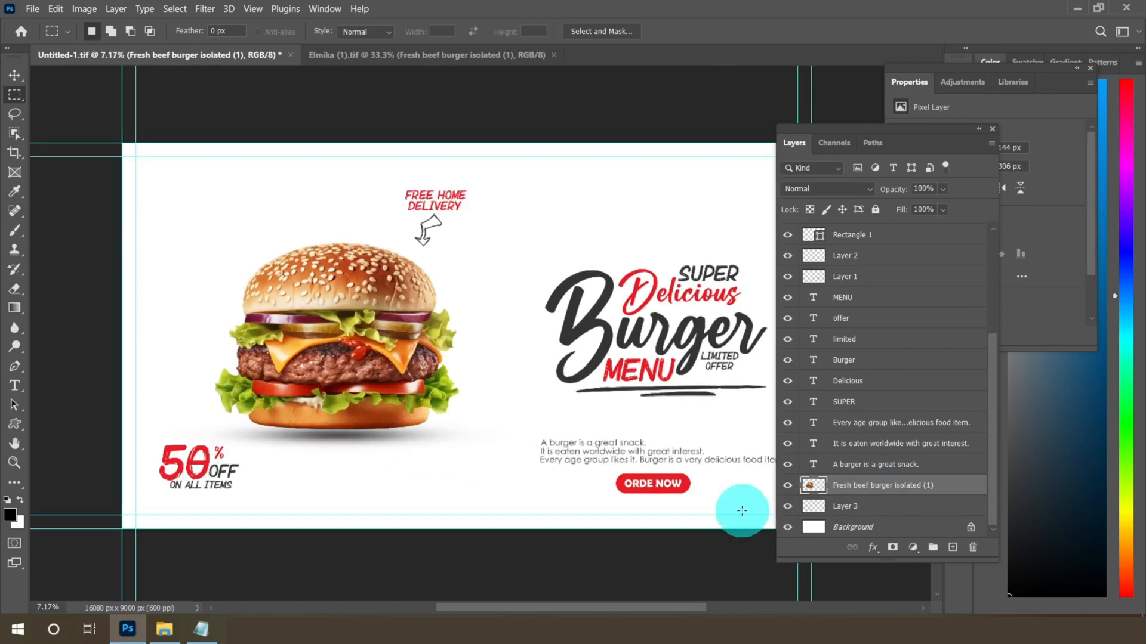
{"action": "left_click", "coordinate": [787, 506]}
{"action": "left_click", "coordinate": [788, 506]}
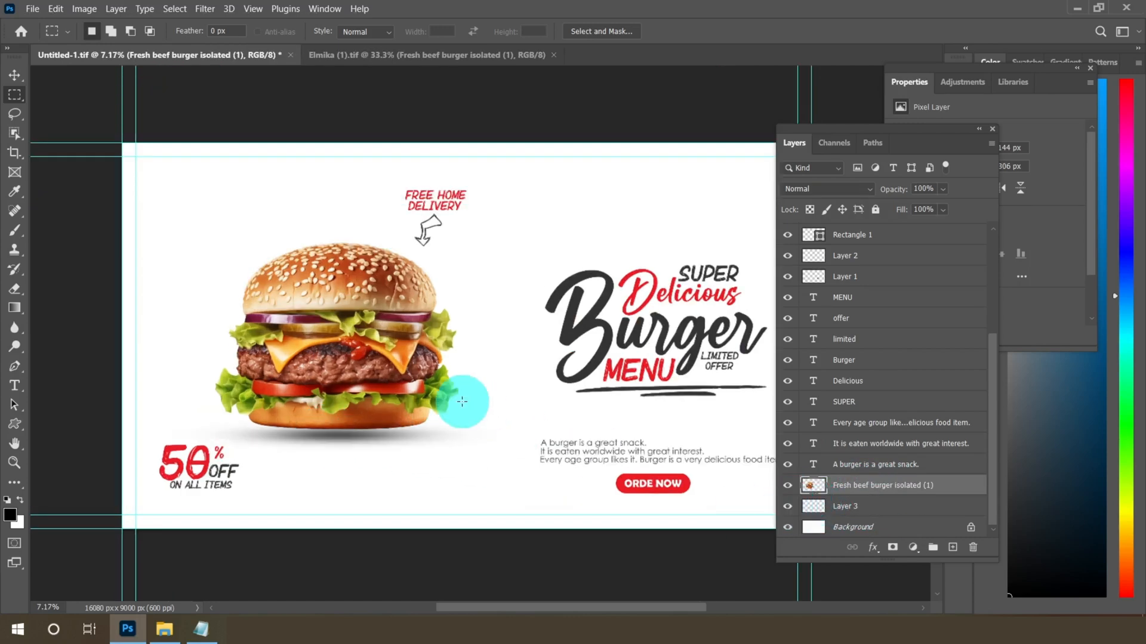
{"action": "scroll", "coordinate": [462, 401], "scroll_direction": "down", "scroll_amount": 2}
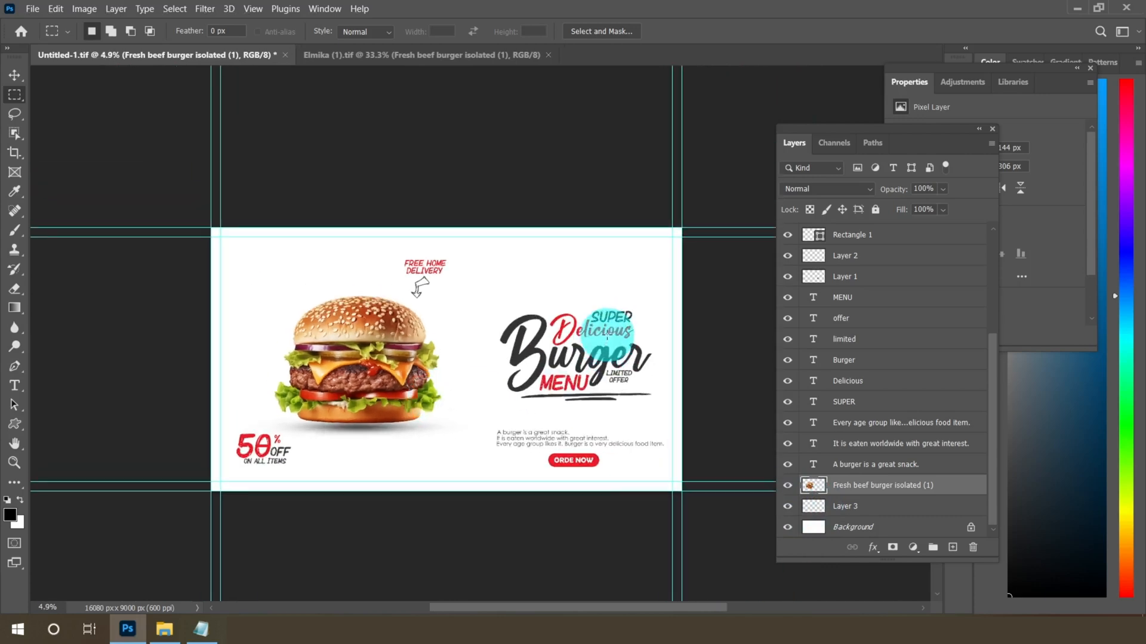
{"action": "scroll", "coordinate": [607, 332], "scroll_direction": "up", "scroll_amount": 3}
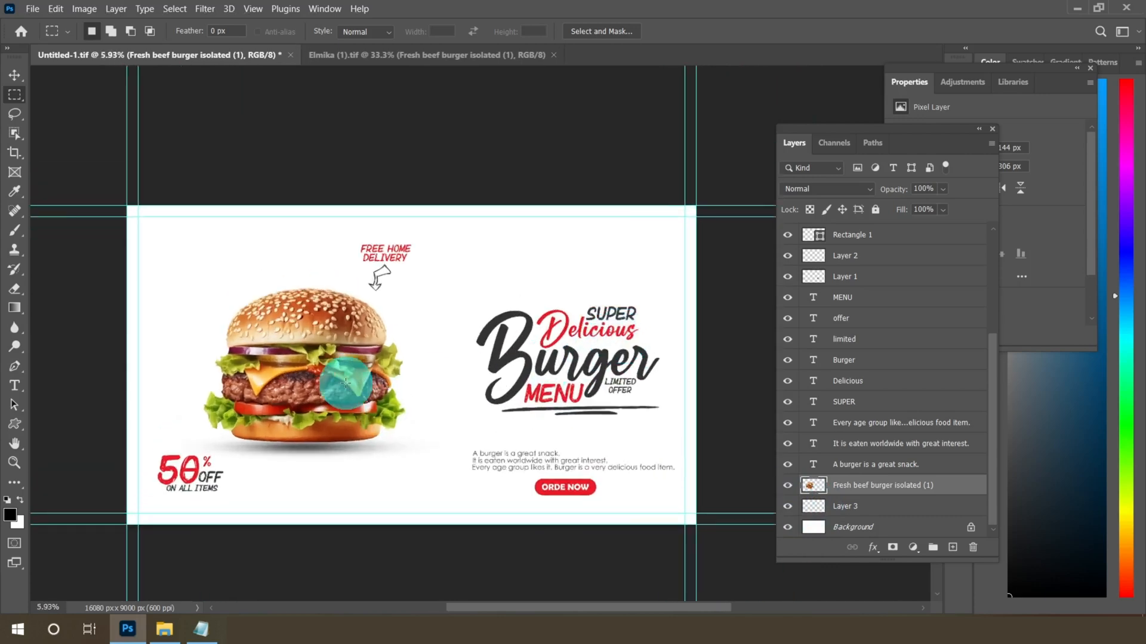
{"action": "scroll", "coordinate": [567, 478], "scroll_direction": "up", "scroll_amount": 5}
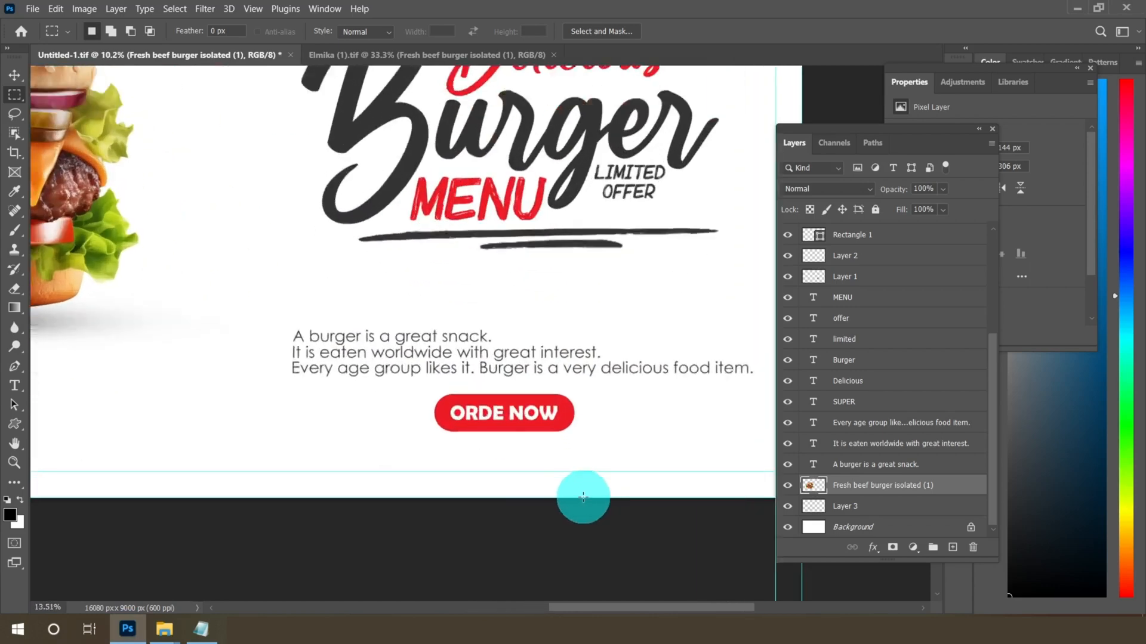
{"action": "scroll", "coordinate": [518, 442], "scroll_direction": "up", "scroll_amount": 1}
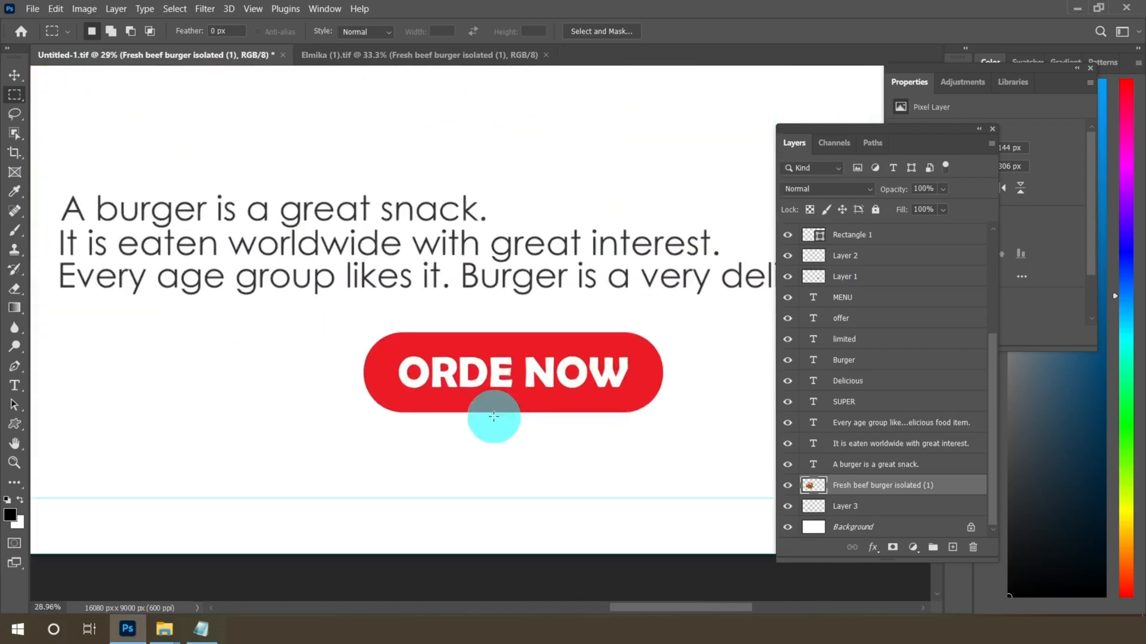
Duplicate the ORDE NOW text layer
{"action": "left_click", "coordinate": [14, 75]}
{"action": "left_click", "coordinate": [485, 370]}
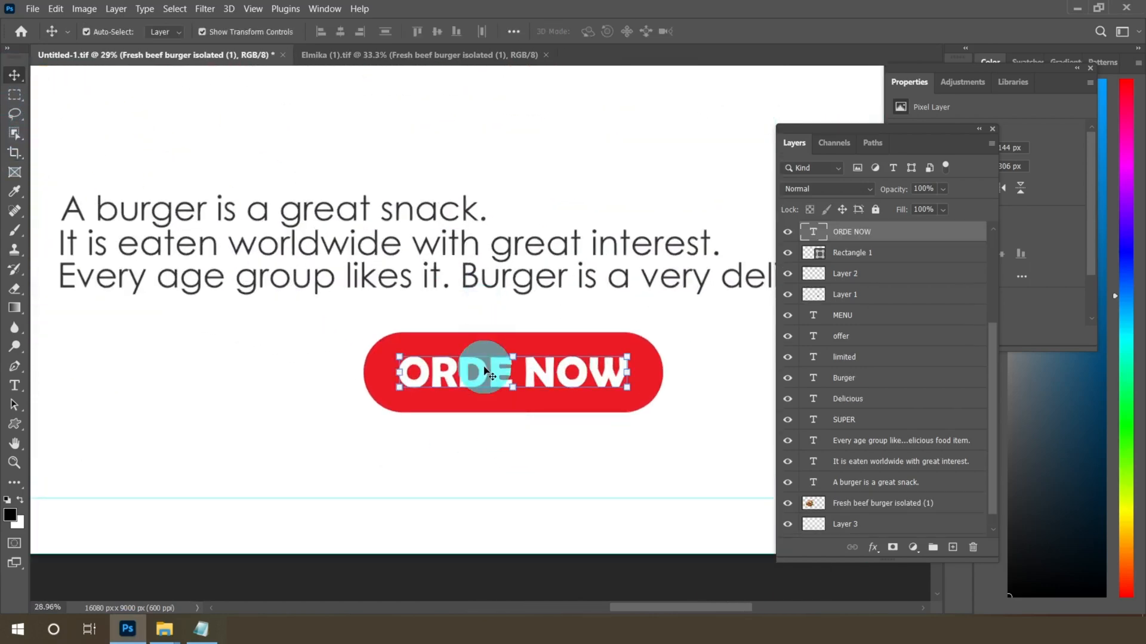
{"action": "right_click", "coordinate": [876, 231]}
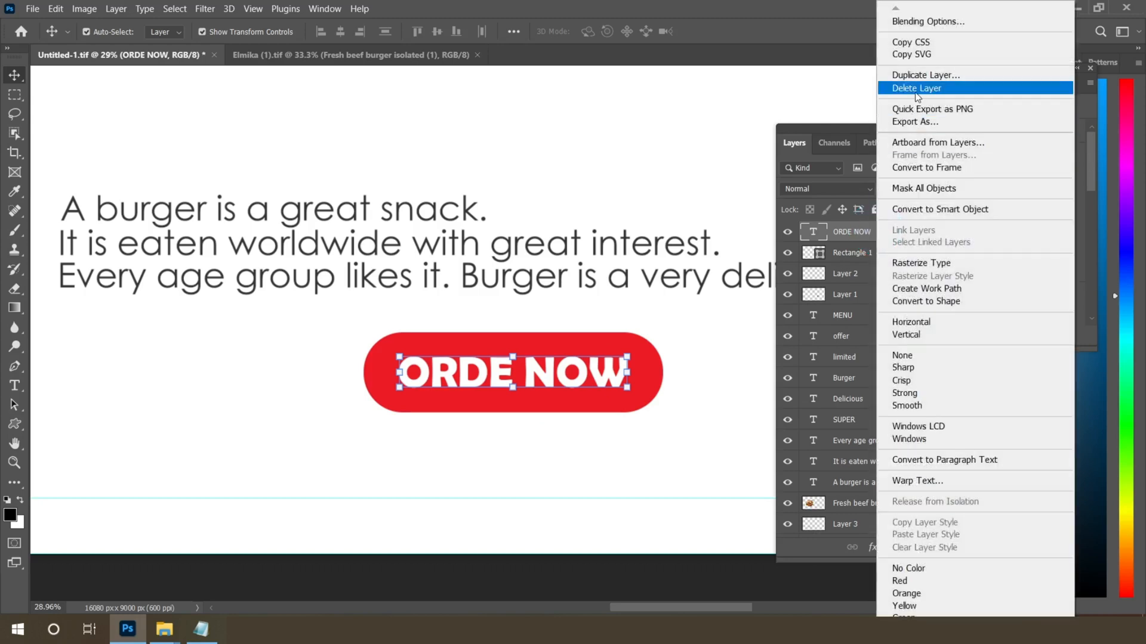
{"action": "left_click", "coordinate": [895, 84]}
{"action": "left_click", "coordinate": [697, 167]}
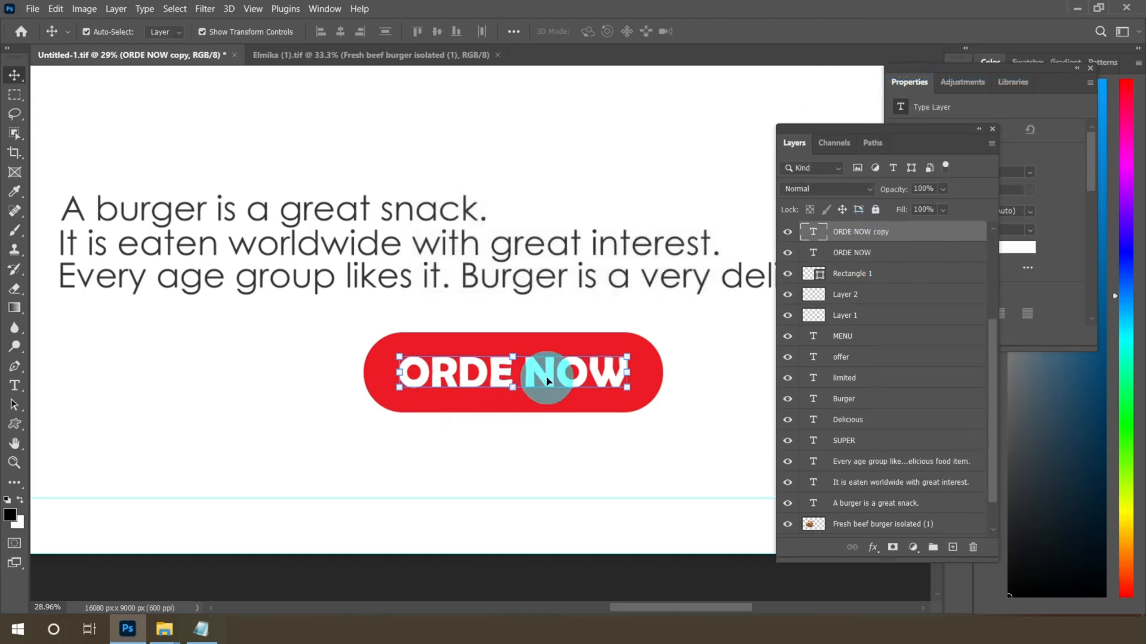
Recolor the duplicated text layer red (eb1c24) by sampling the button's color in the text color picker
{"action": "left_click", "coordinate": [18, 385]}
{"action": "left_click", "coordinate": [565, 33]}
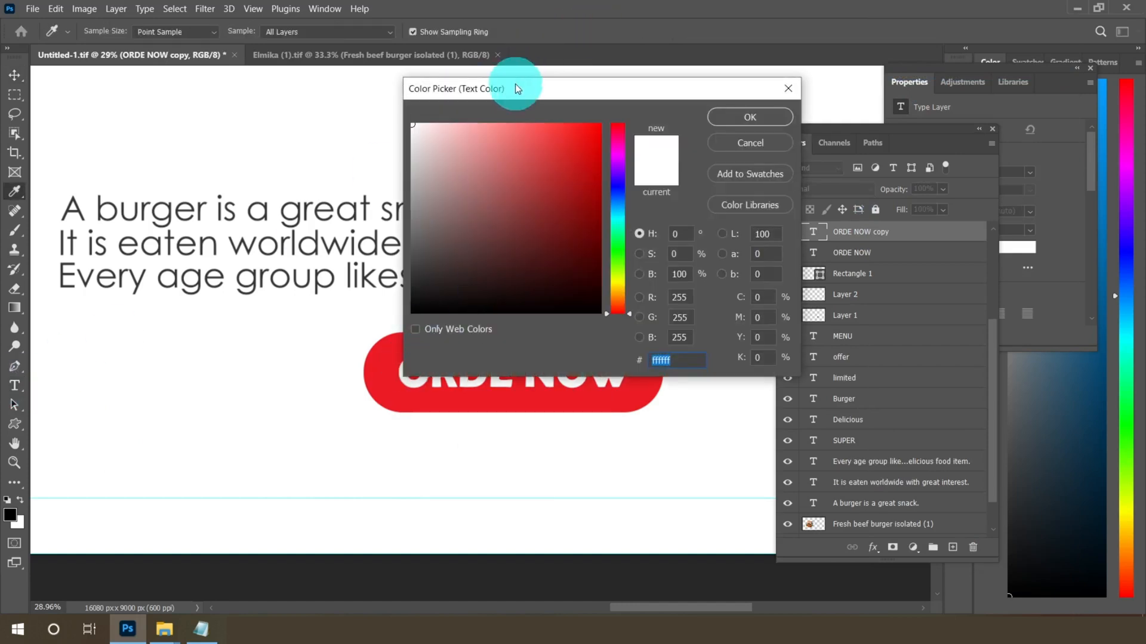
{"action": "left_click_drag", "start_coordinate": [516, 89], "coordinate": [589, 79]}
{"action": "left_click", "coordinate": [410, 336]}
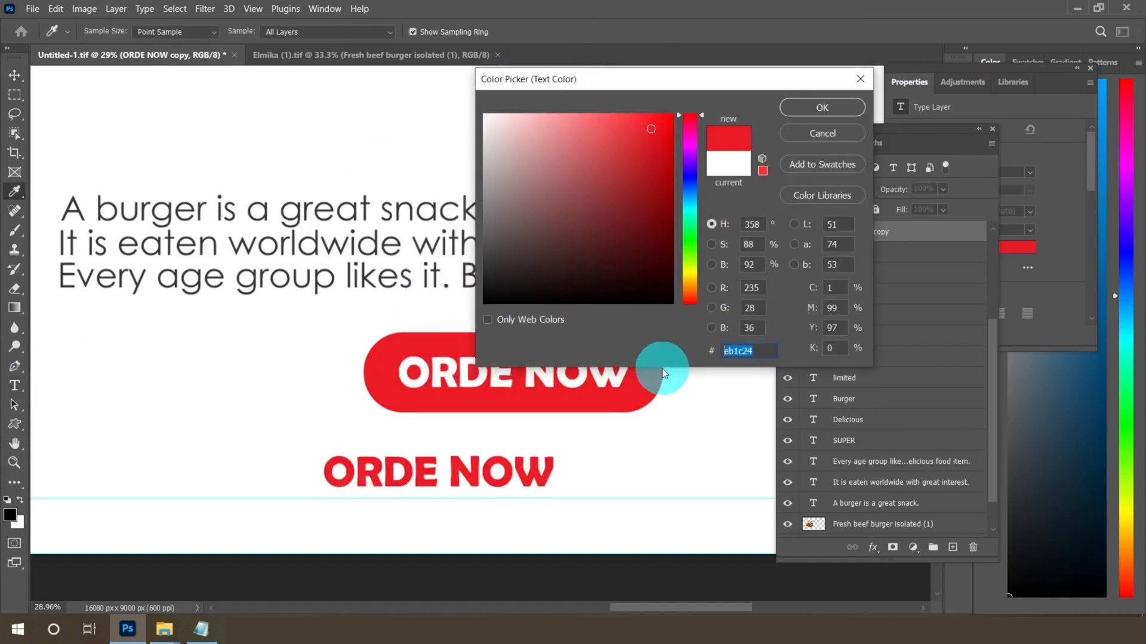
{"action": "left_click", "coordinate": [839, 107]}
Replace the duplicated text with a contact phone number and move it up beneath the ORDE NOW button
{"action": "left_click", "coordinate": [375, 461]}
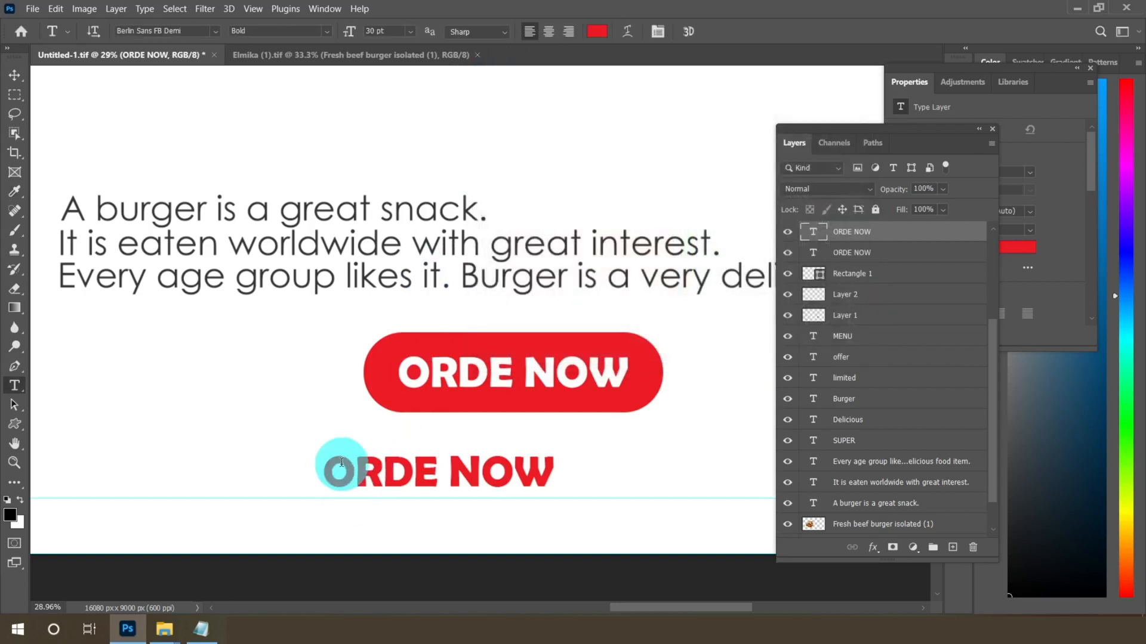
{"action": "left_click_drag", "start_coordinate": [330, 474], "coordinate": [610, 476]}
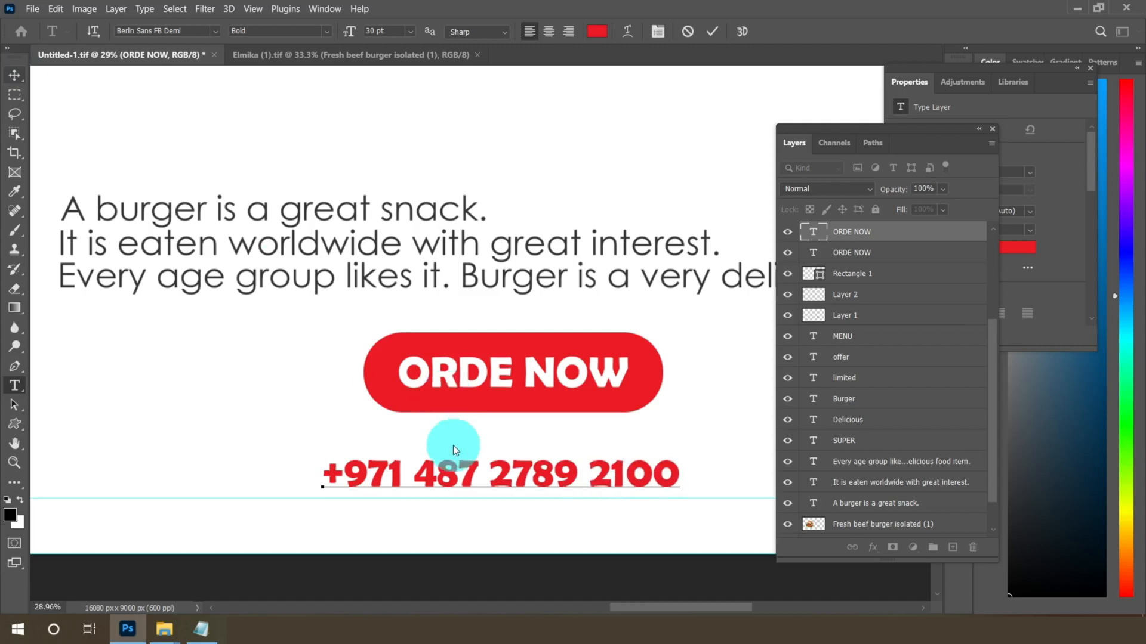
{"action": "key", "text": "ctrl+Return"}
{"action": "key", "text": "v"}
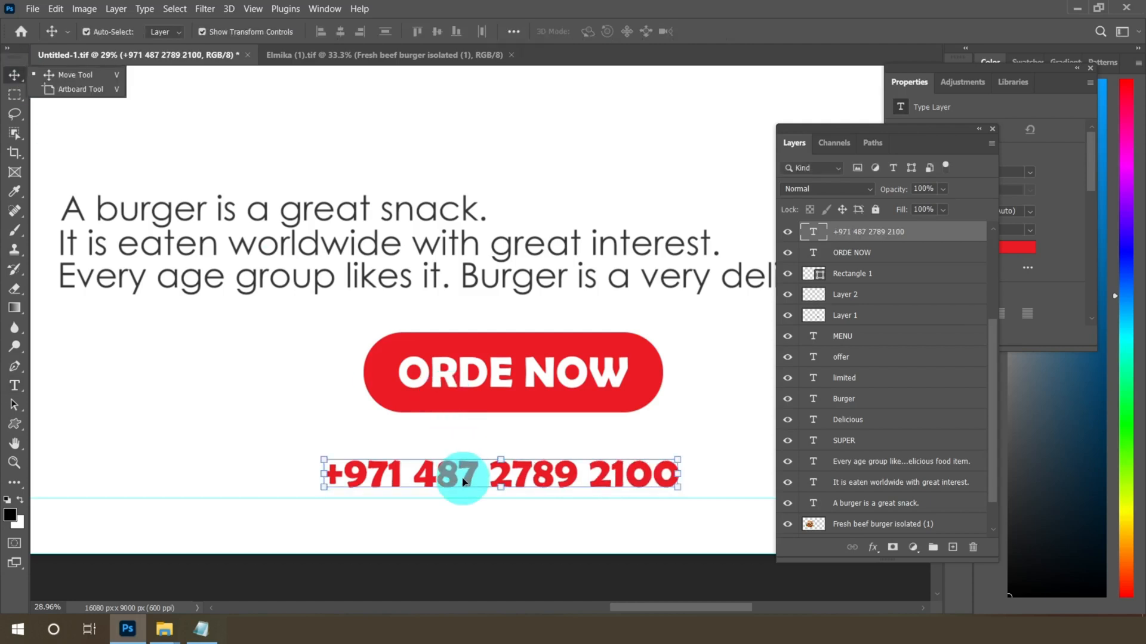
{"action": "left_click_drag", "start_coordinate": [529, 478], "coordinate": [544, 462]}
Set the phone number text color to 333333 and nudge it closer under the button
{"action": "left_click", "coordinate": [14, 385]}
{"action": "left_click", "coordinate": [593, 31]}
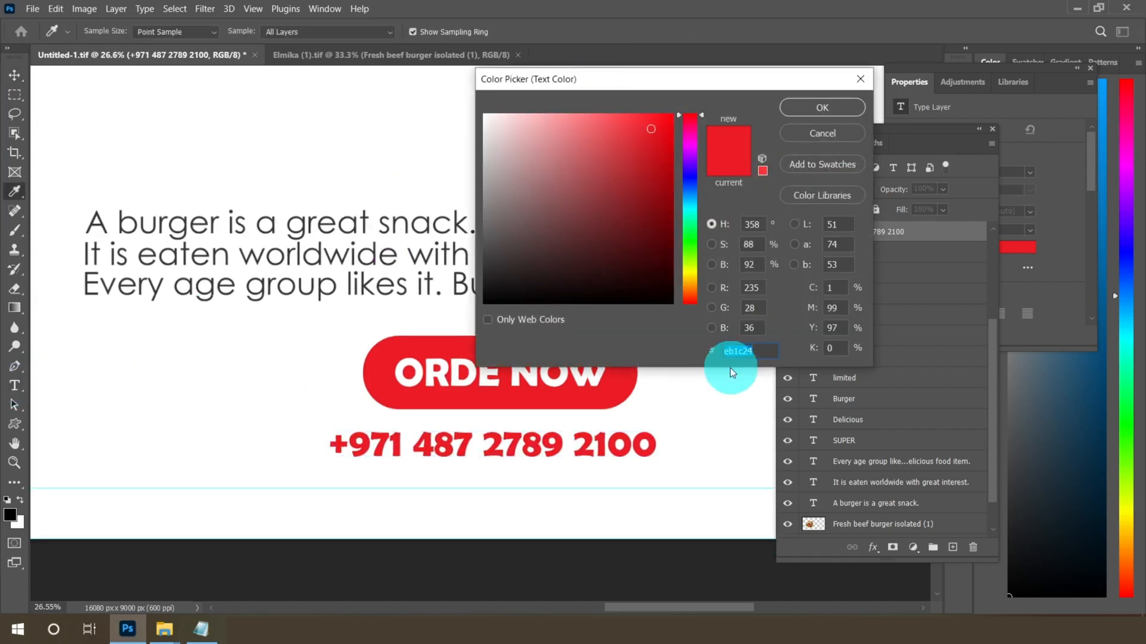
{"action": "type", "text": "333333"}
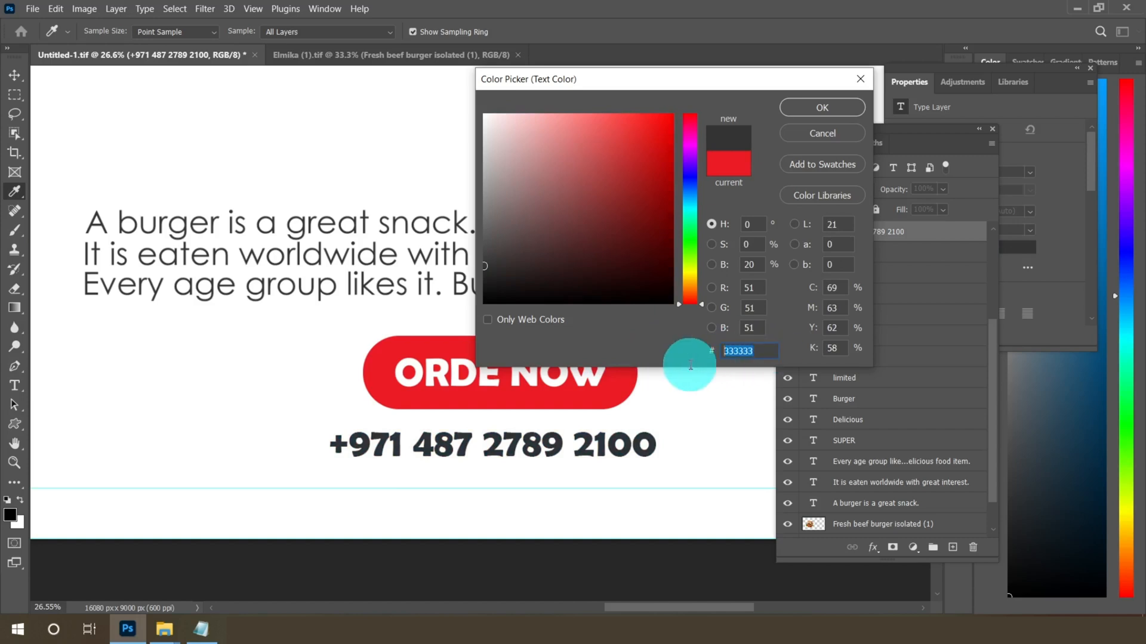
{"action": "left_click", "coordinate": [822, 107]}
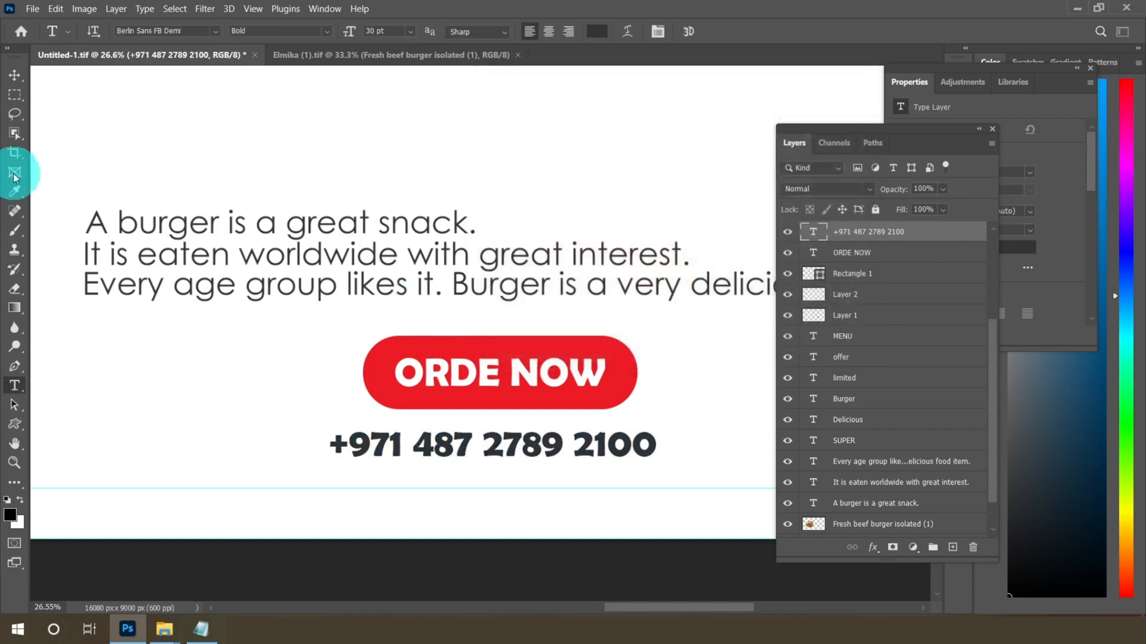
{"action": "left_click", "coordinate": [15, 74]}
{"action": "left_click_drag", "start_coordinate": [439, 448], "coordinate": [526, 441]}
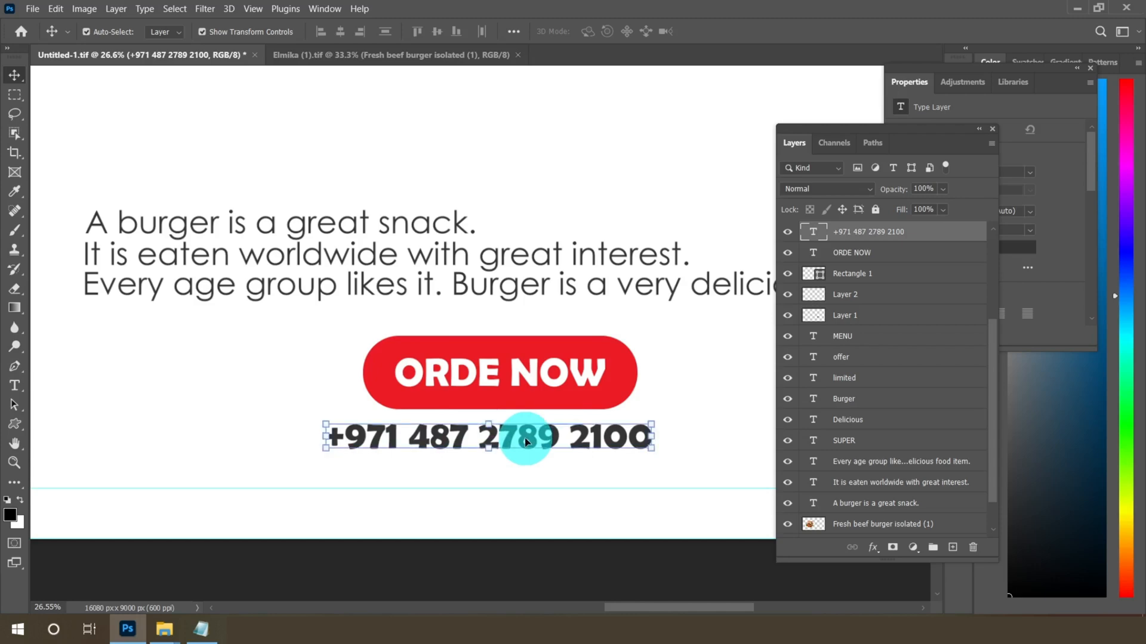
Switch to full-screen mode and zoom around the banner to review the burger, headline, offer and contact text
{"action": "scroll", "coordinate": [526, 442], "scroll_direction": "down", "scroll_amount": 10}
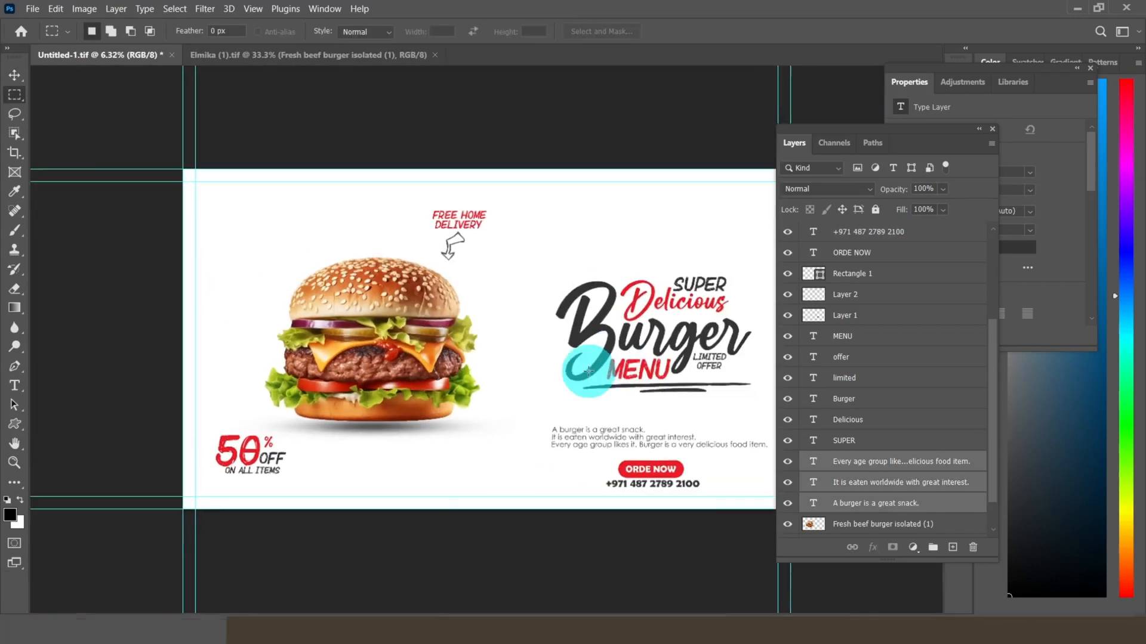
{"action": "key", "text": "f"}
{"action": "key", "text": "f"}
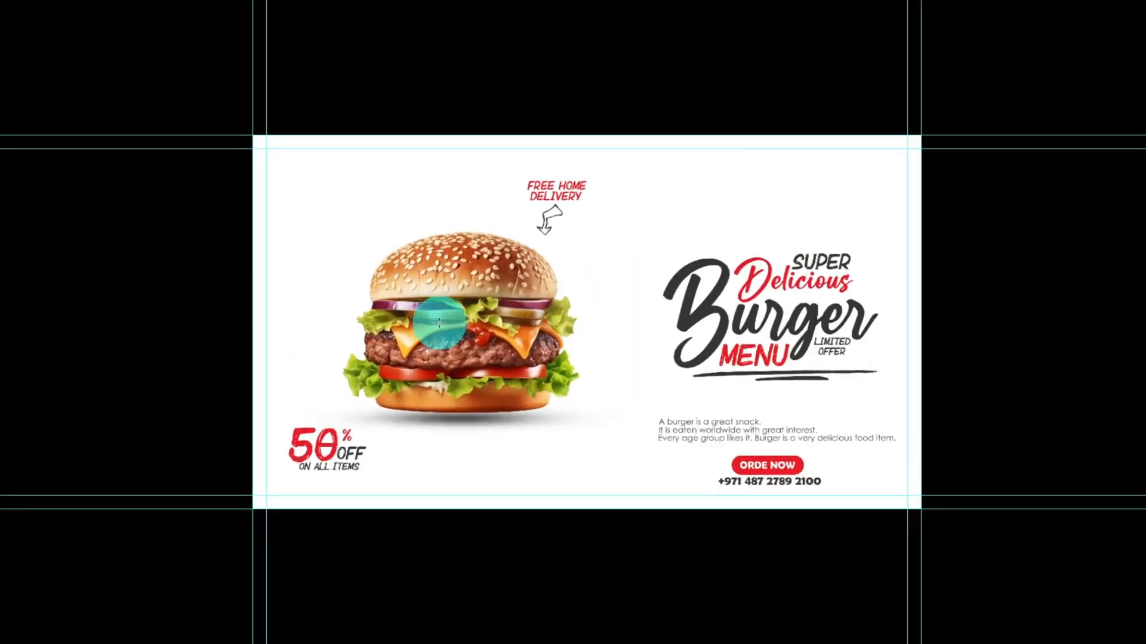
{"action": "scroll", "coordinate": [439, 322], "scroll_direction": "up", "scroll_amount": 8}
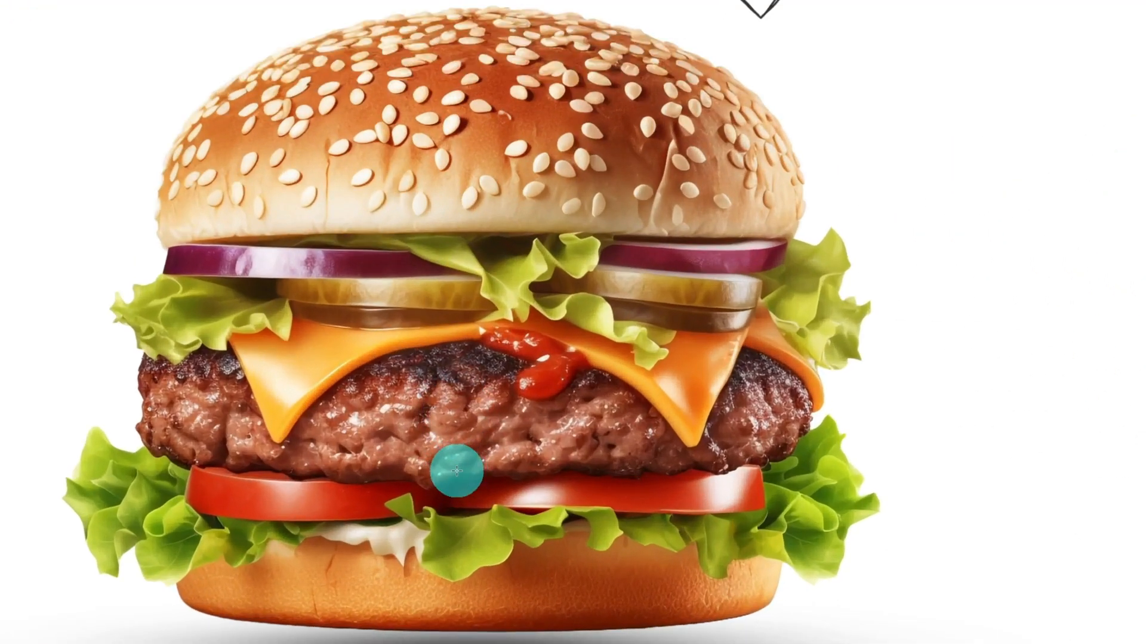
{"action": "scroll", "coordinate": [589, 374], "scroll_direction": "down", "scroll_amount": 7}
{"action": "scroll", "coordinate": [504, 535], "scroll_direction": "up", "scroll_amount": 9}
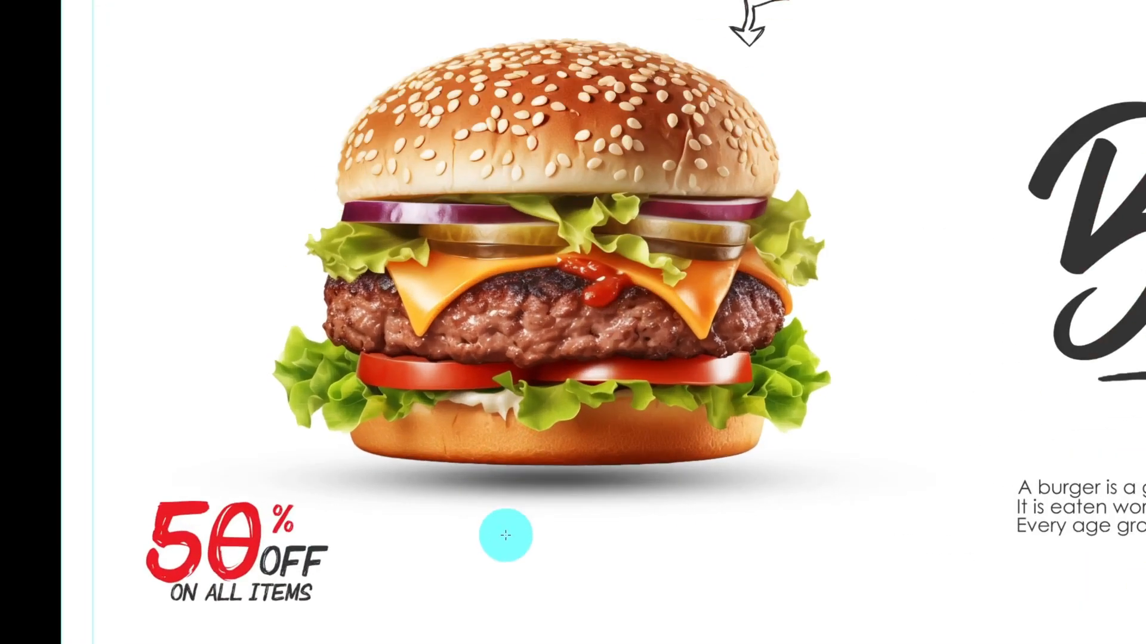
{"action": "scroll", "coordinate": [627, 442], "scroll_direction": "down", "scroll_amount": 6}
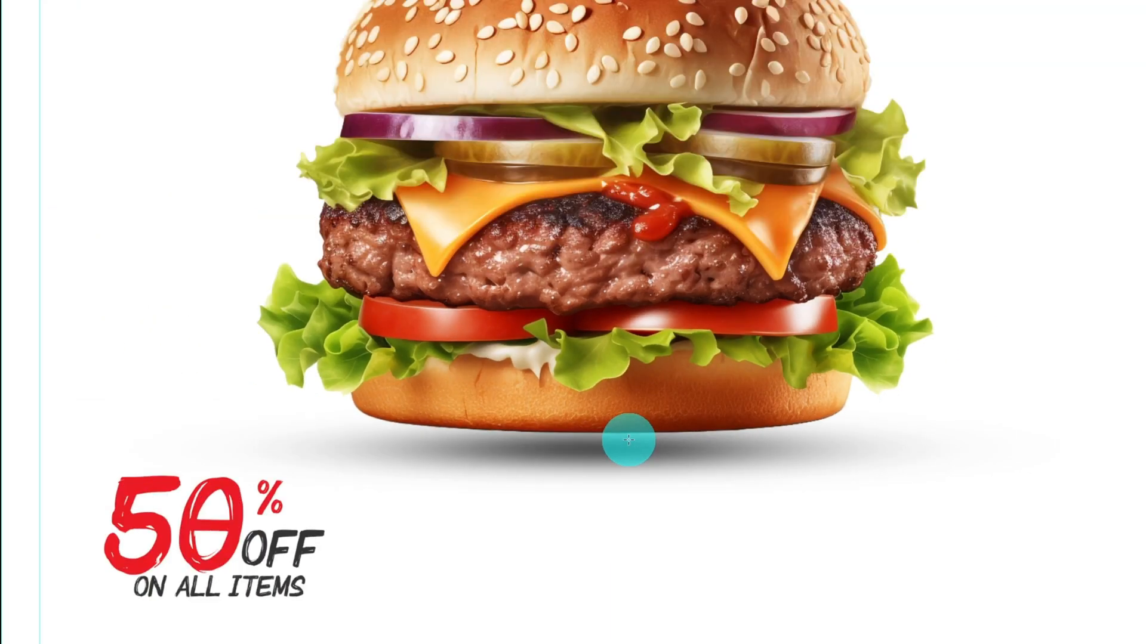
{"action": "scroll", "coordinate": [353, 537], "scroll_direction": "up", "scroll_amount": 3}
{"action": "scroll", "coordinate": [335, 489], "scroll_direction": "up", "scroll_amount": 5}
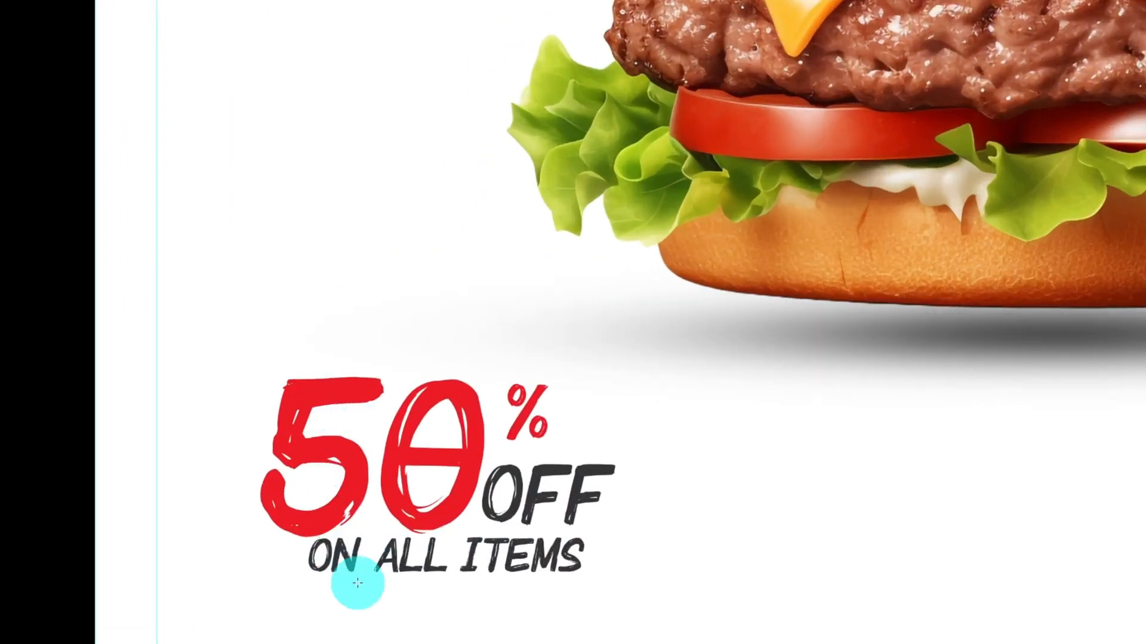
{"action": "scroll", "coordinate": [340, 493], "scroll_direction": "down", "scroll_amount": 3}
{"action": "scroll", "coordinate": [321, 439], "scroll_direction": "down", "scroll_amount": 5}
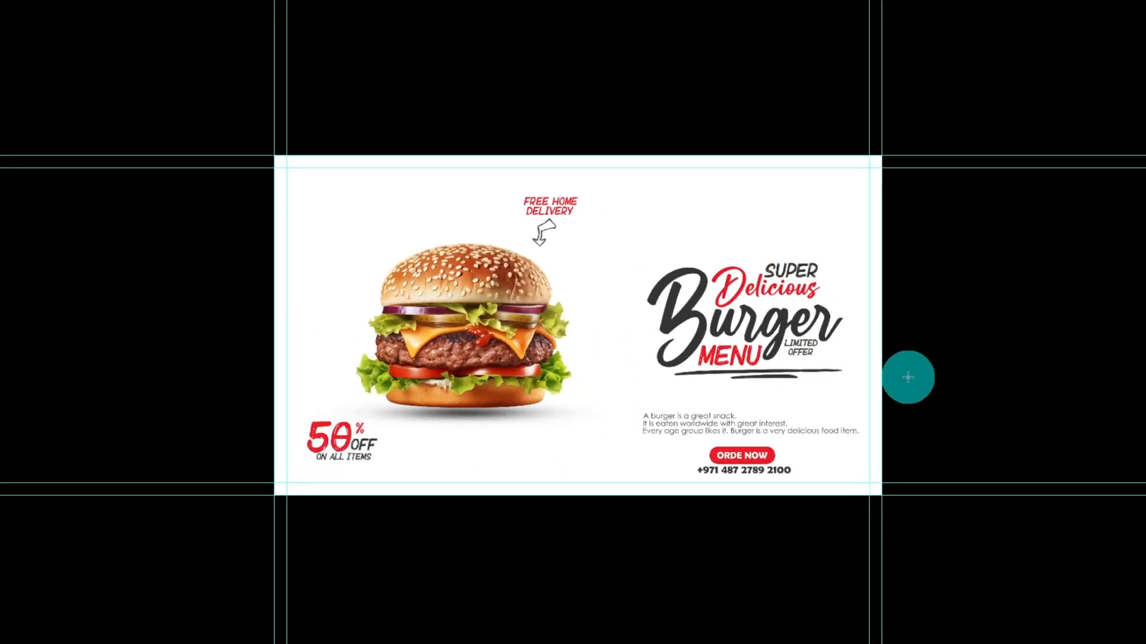
{"action": "scroll", "coordinate": [836, 314], "scroll_direction": "up", "scroll_amount": 6}
{"action": "scroll", "coordinate": [740, 255], "scroll_direction": "up", "scroll_amount": 5}
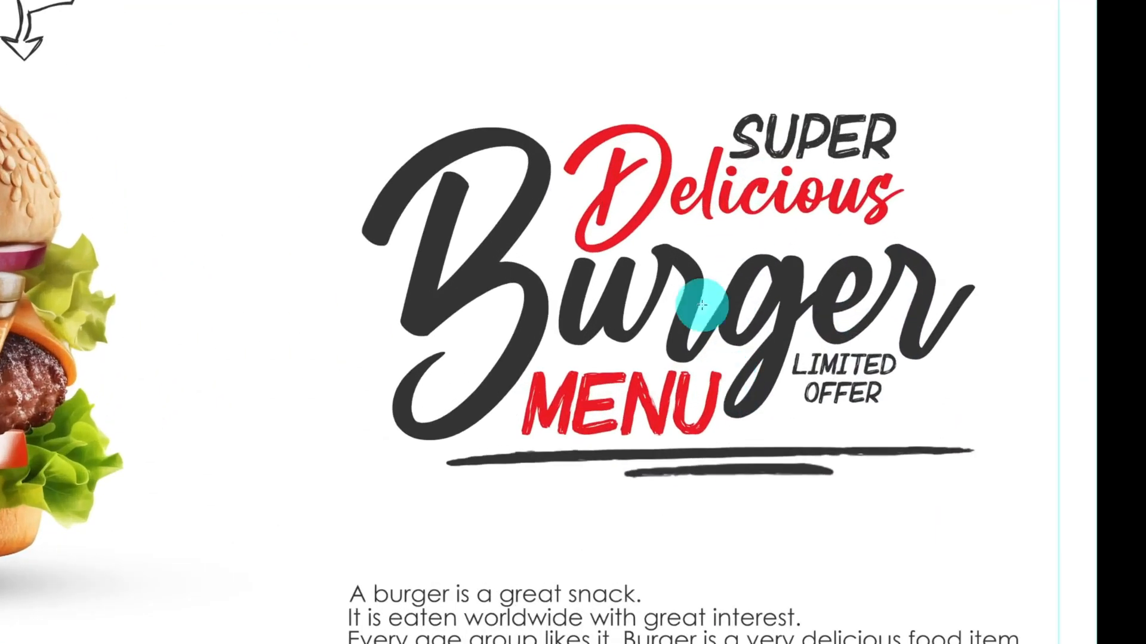
{"action": "scroll", "coordinate": [1018, 320], "scroll_direction": "down", "scroll_amount": 3}
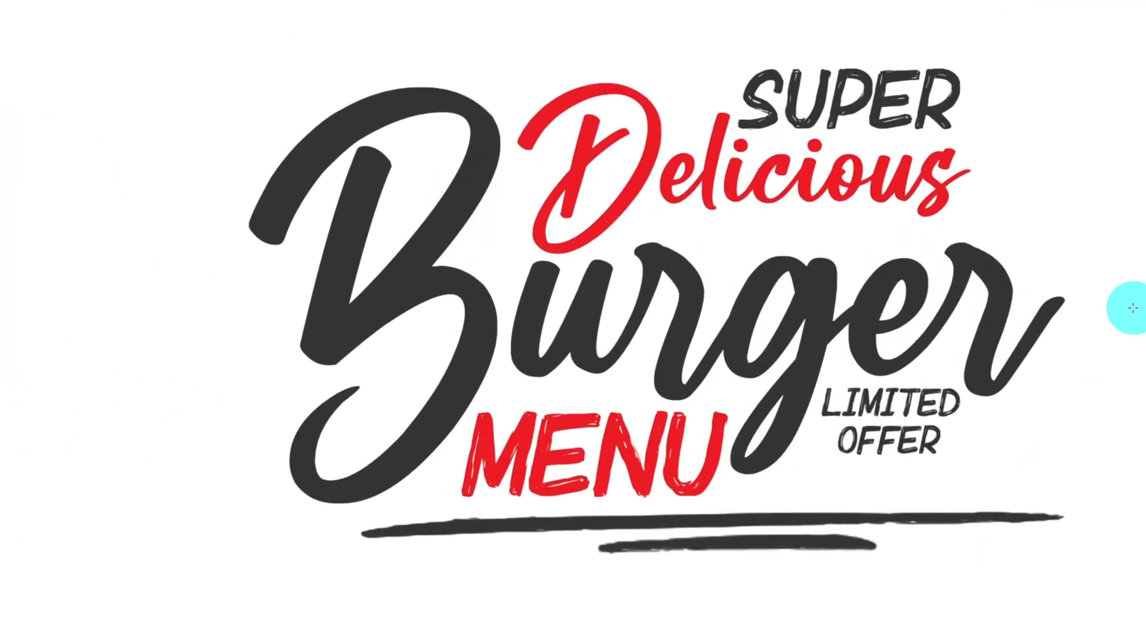
{"action": "scroll", "coordinate": [895, 555], "scroll_direction": "down", "scroll_amount": 3}
{"action": "scroll", "coordinate": [865, 565], "scroll_direction": "up", "scroll_amount": 2}
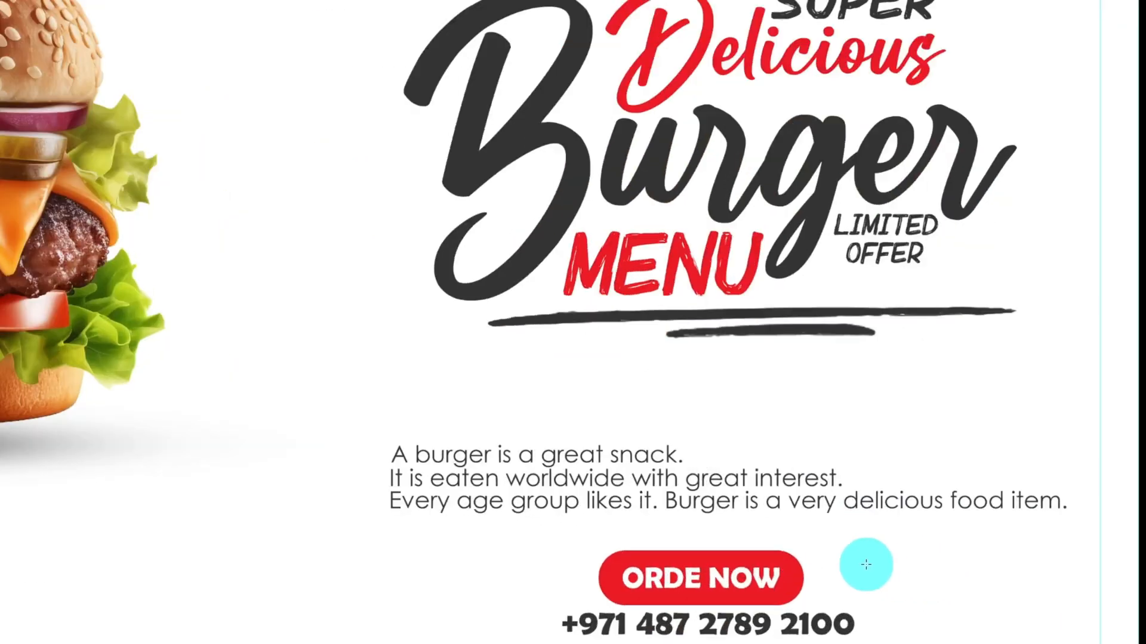
{"action": "scroll", "coordinate": [826, 562], "scroll_direction": "down", "scroll_amount": 2}
{"action": "scroll", "coordinate": [825, 577], "scroll_direction": "up", "scroll_amount": 4}
{"action": "scroll", "coordinate": [1104, 529], "scroll_direction": "up", "scroll_amount": 2}
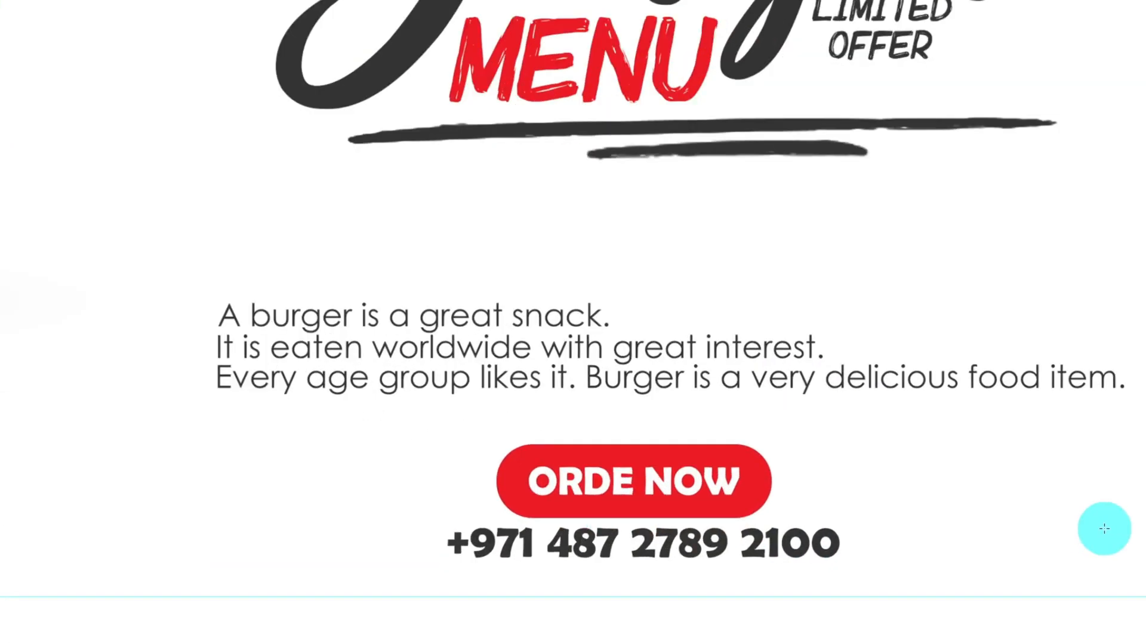
{"action": "scroll", "coordinate": [961, 531], "scroll_direction": "down", "scroll_amount": 6}
{"action": "scroll", "coordinate": [588, 327], "scroll_direction": "up", "scroll_amount": 3}
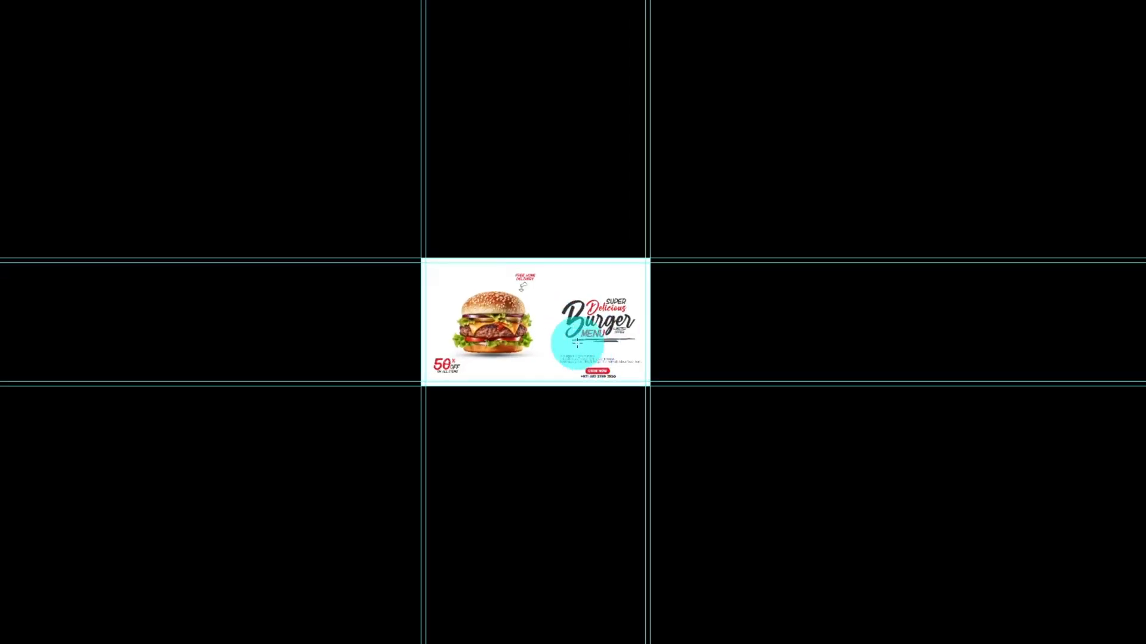
{"action": "scroll", "coordinate": [447, 281], "scroll_direction": "up", "scroll_amount": 1}
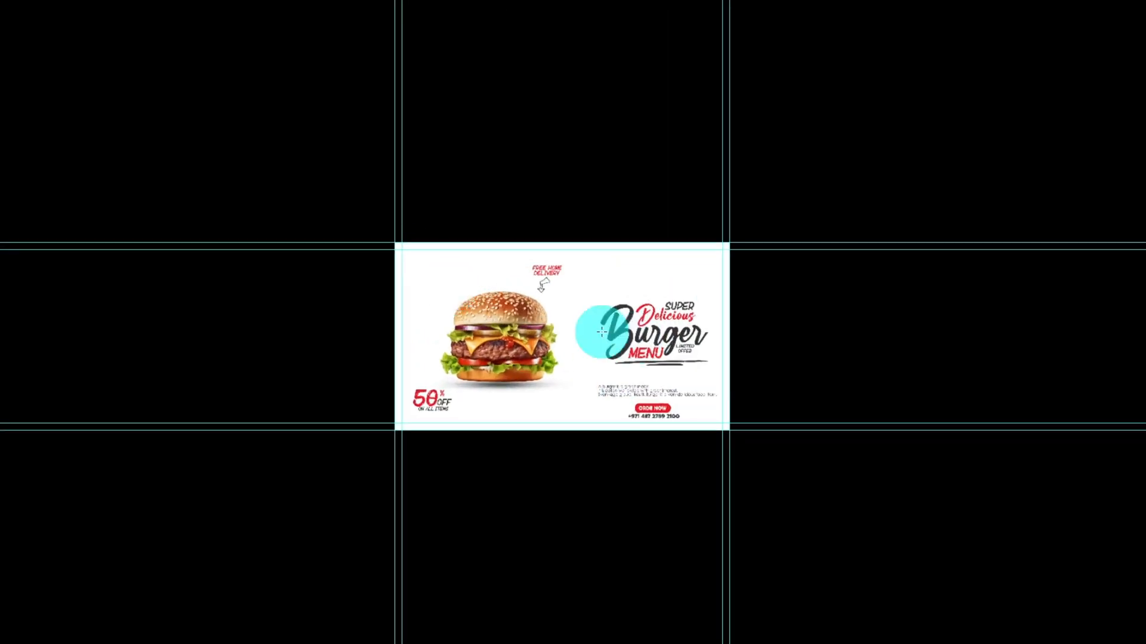
{"action": "scroll", "coordinate": [606, 332], "scroll_direction": "up", "scroll_amount": 1}
{"action": "scroll", "coordinate": [573, 328], "scroll_direction": "up", "scroll_amount": 1}
{"action": "scroll", "coordinate": [385, 246], "scroll_direction": "up", "scroll_amount": 1}
{"action": "scroll", "coordinate": [617, 468], "scroll_direction": "up", "scroll_amount": 1}
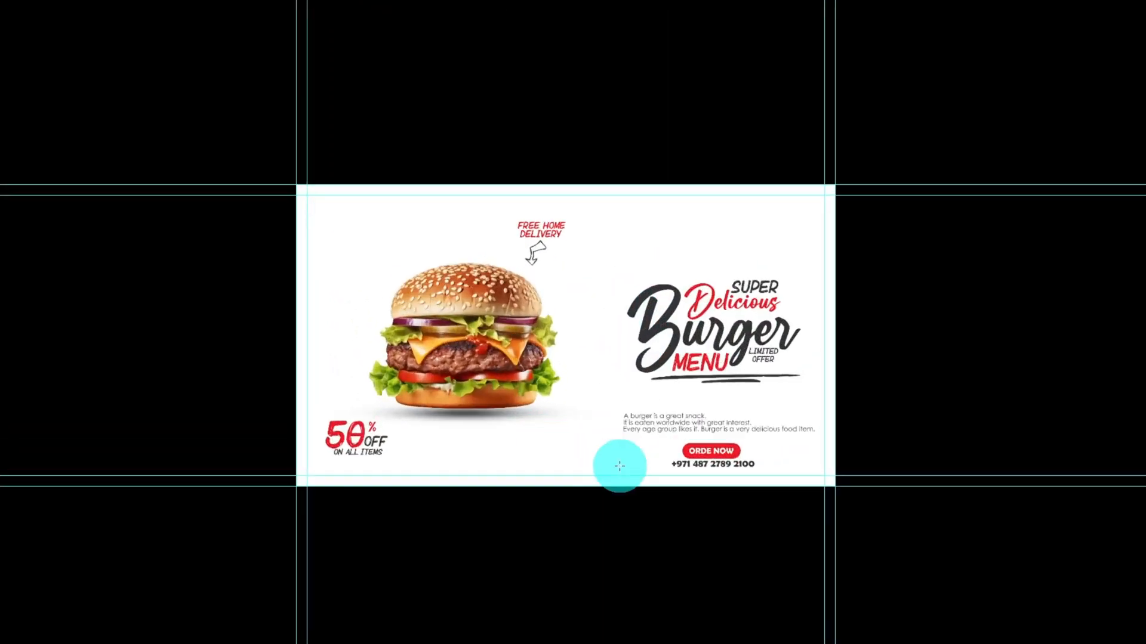
{"action": "scroll", "coordinate": [591, 366], "scroll_direction": "up", "scroll_amount": 1}
{"action": "scroll", "coordinate": [626, 414], "scroll_direction": "up", "scroll_amount": 2}
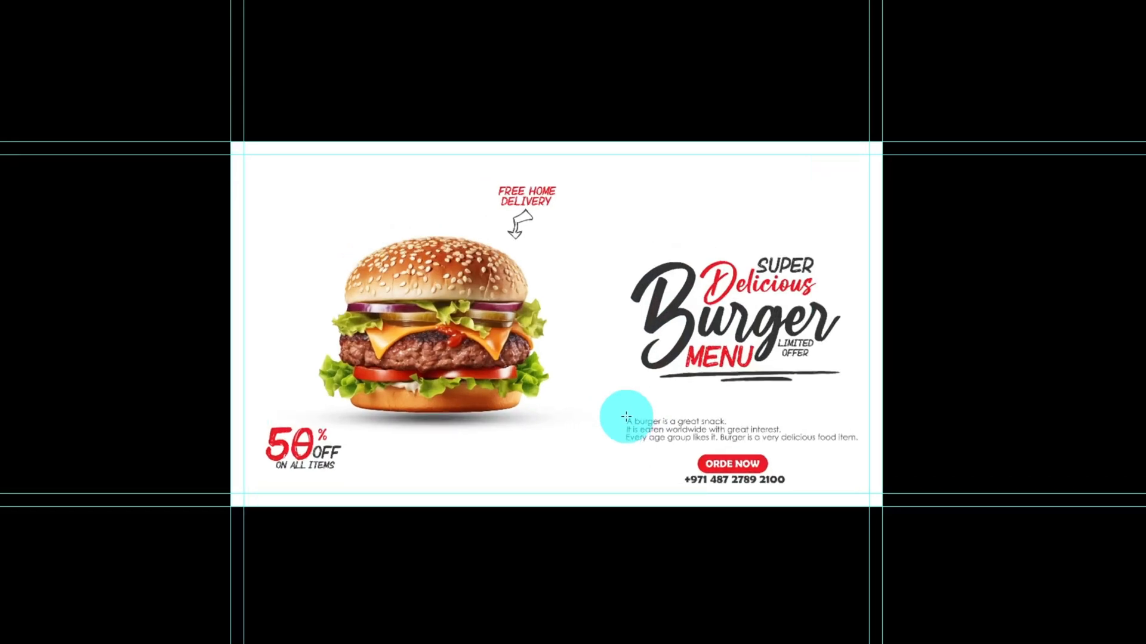
{"action": "scroll", "coordinate": [357, 195], "scroll_direction": "up", "scroll_amount": 1}
{"action": "scroll", "coordinate": [265, 457], "scroll_direction": "down", "scroll_amount": 1}
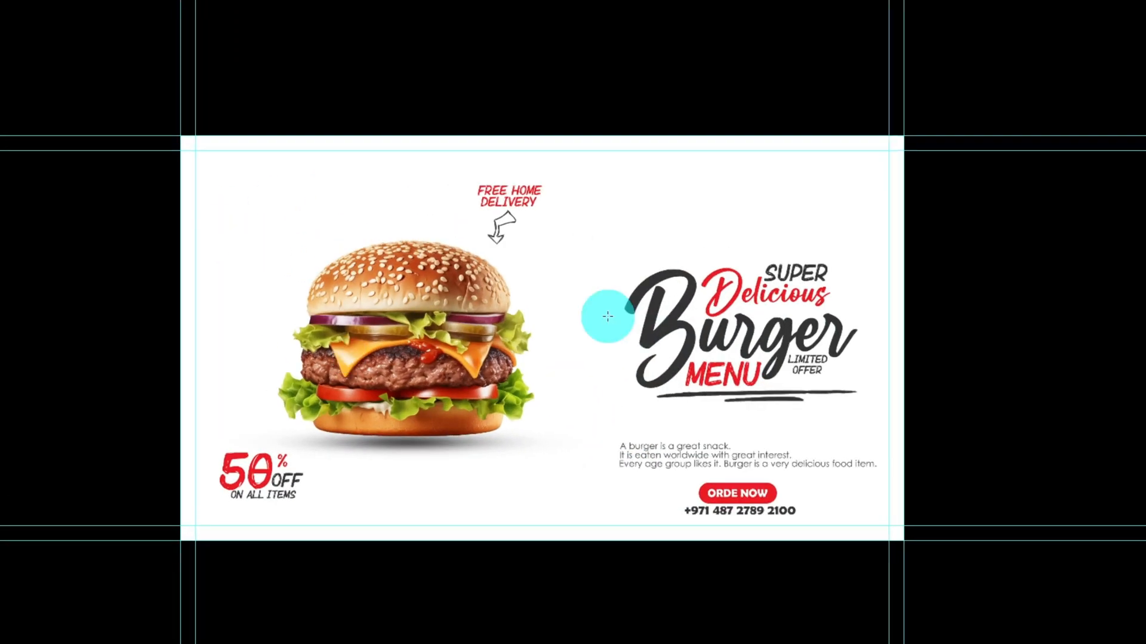
{"action": "scroll", "coordinate": [578, 328], "scroll_direction": "up", "scroll_amount": 1}
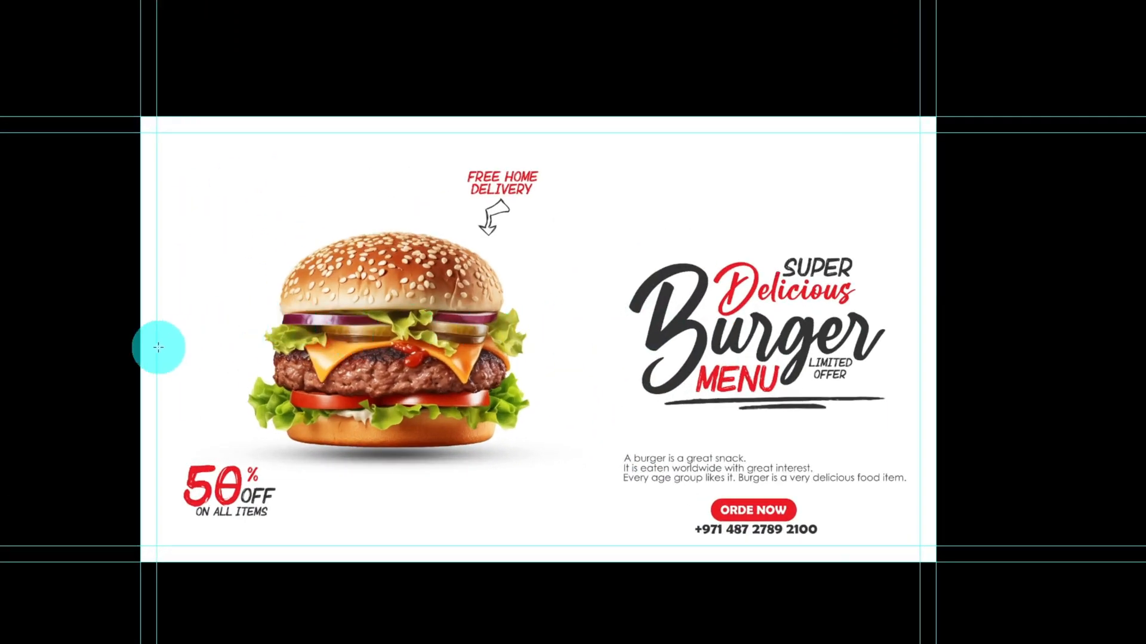
{"action": "scroll", "coordinate": [159, 343], "scroll_direction": "up", "scroll_amount": 1}
{"action": "scroll", "coordinate": [906, 533], "scroll_direction": "up", "scroll_amount": 1}
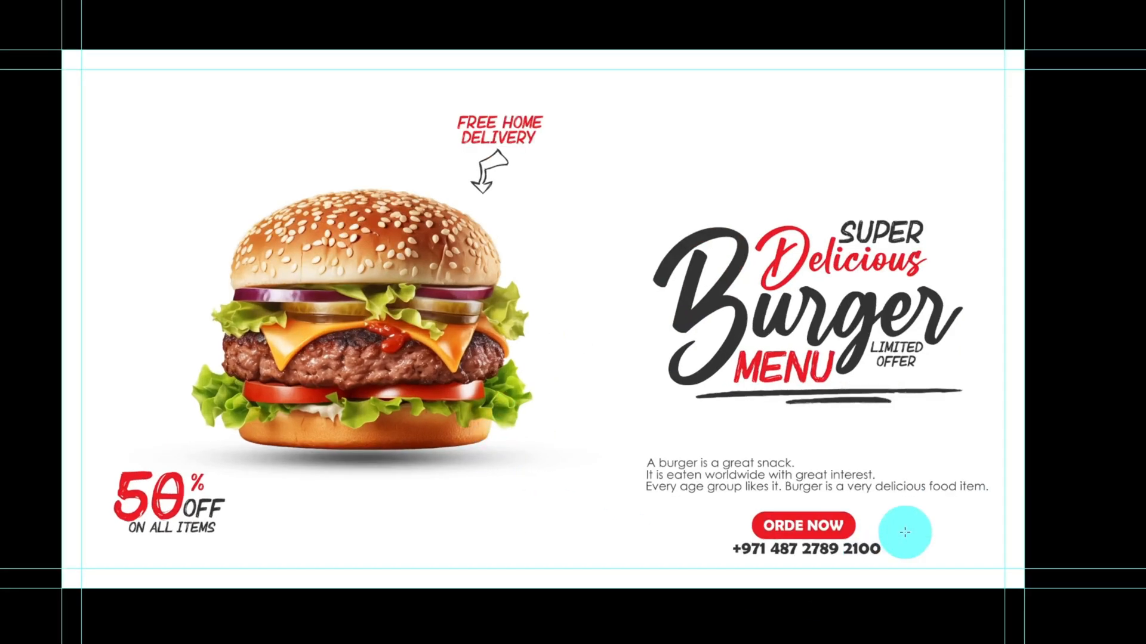